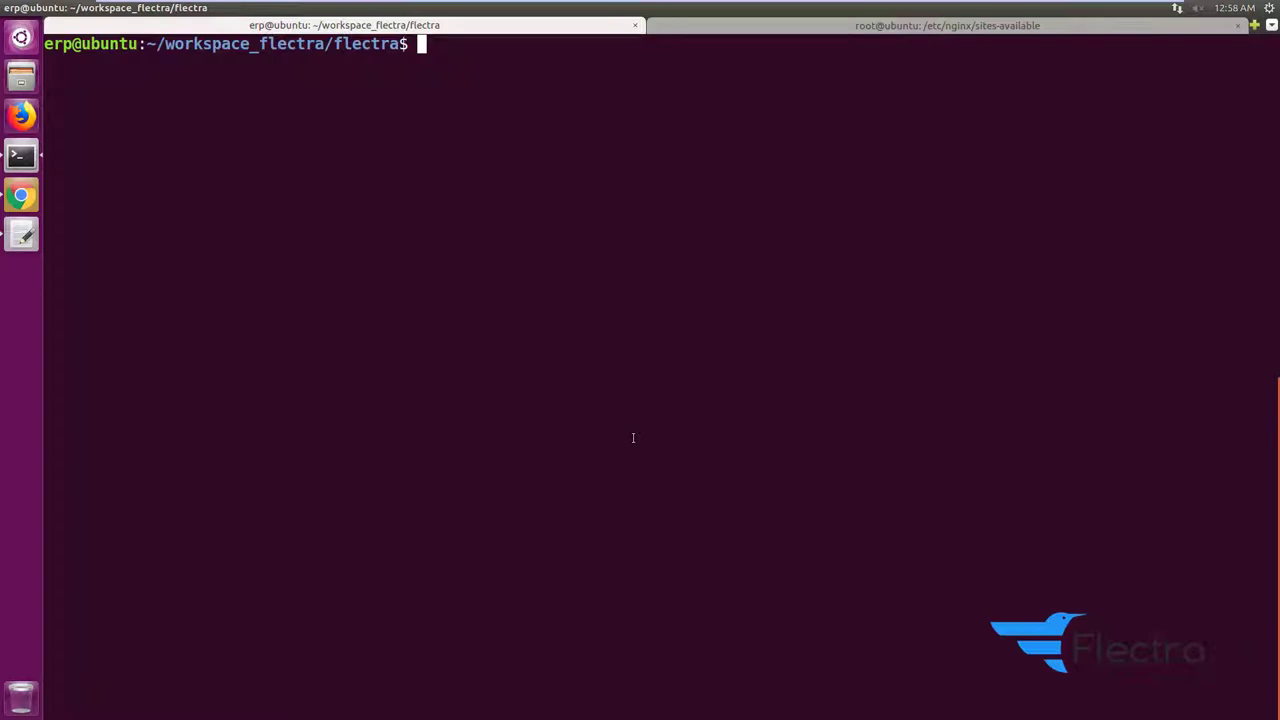
Create the flectra-multi-site-demo database and begin the flectra-bin command with -d flectra-multi-site-demo.
type("create")
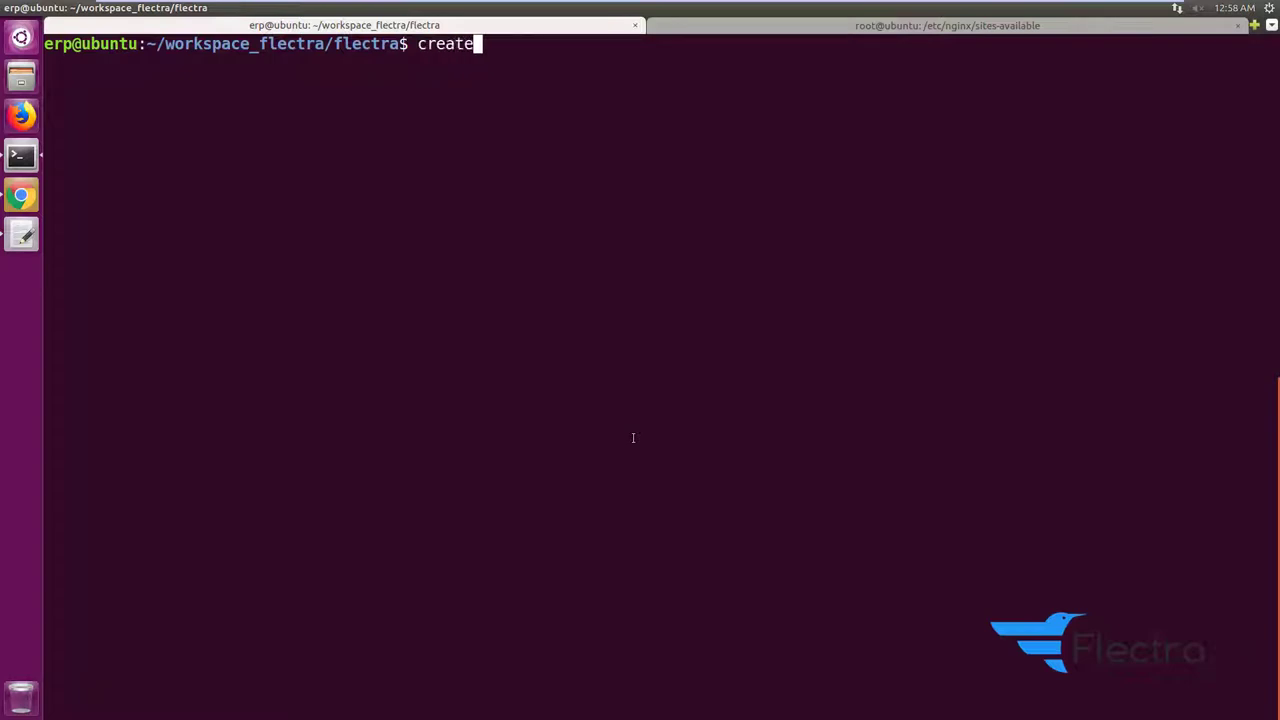
type("db flectra")
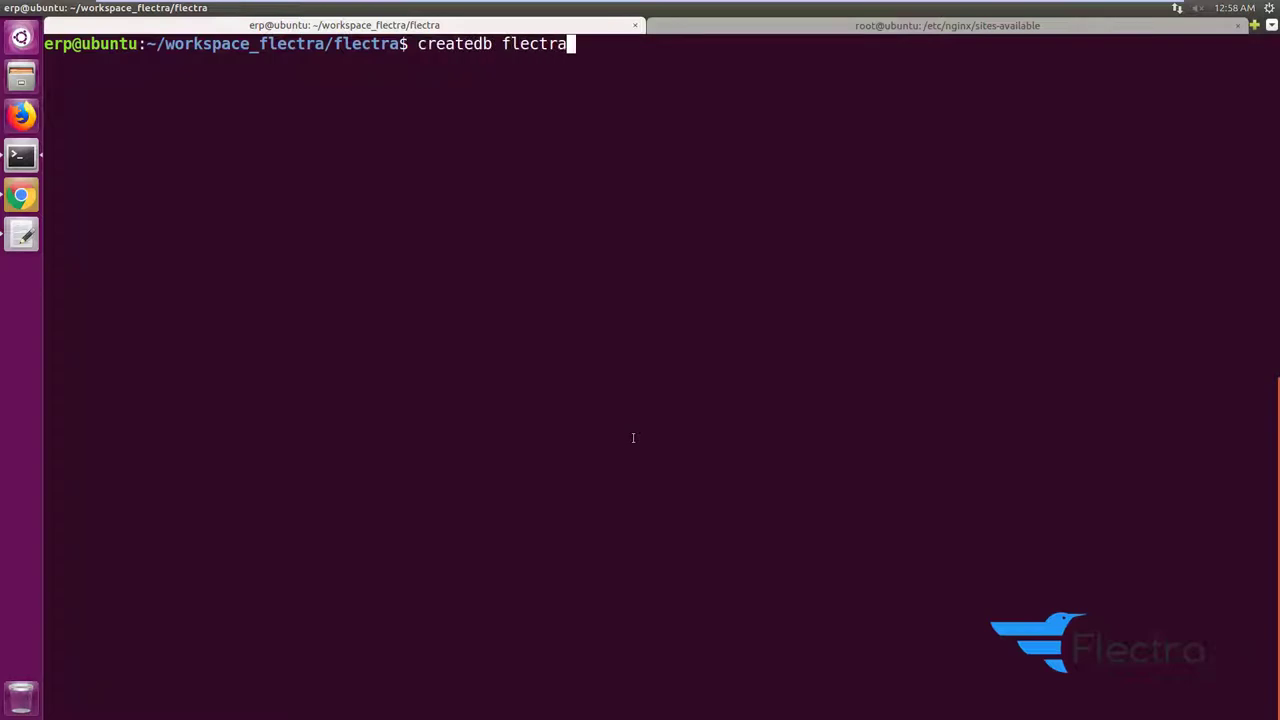
type("-multi-si")
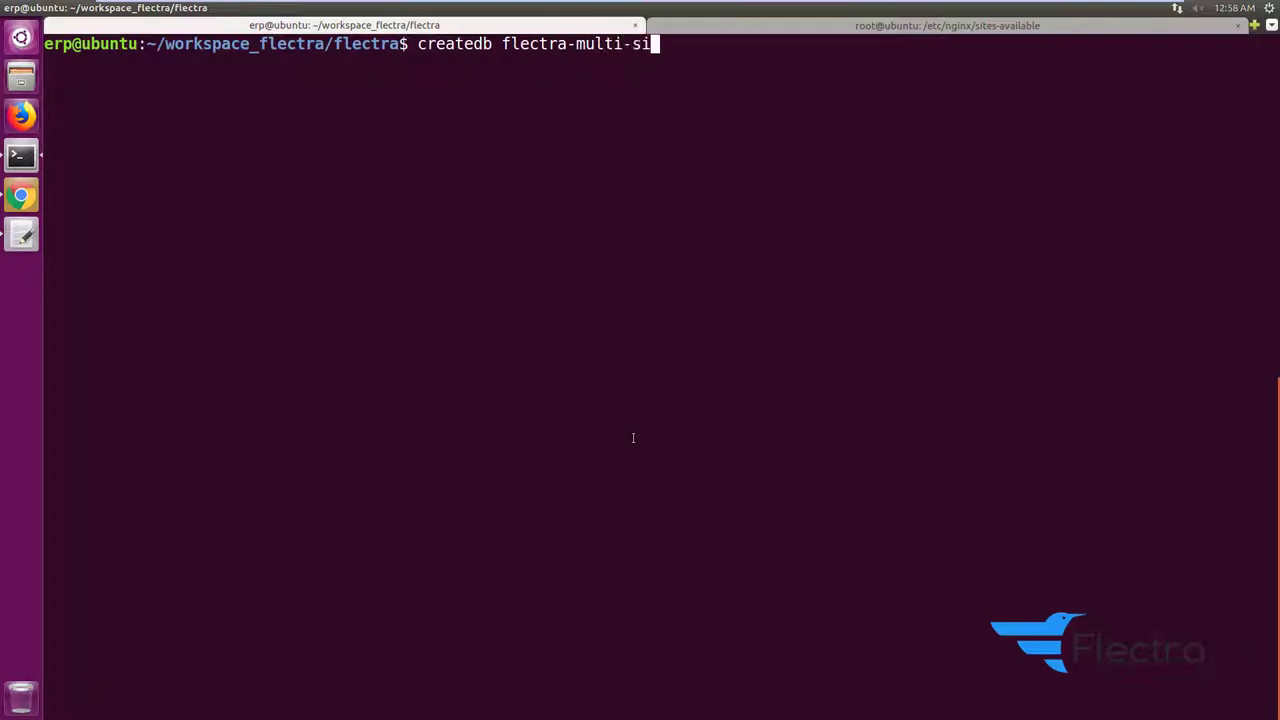
type("te-demo")
key("Return")
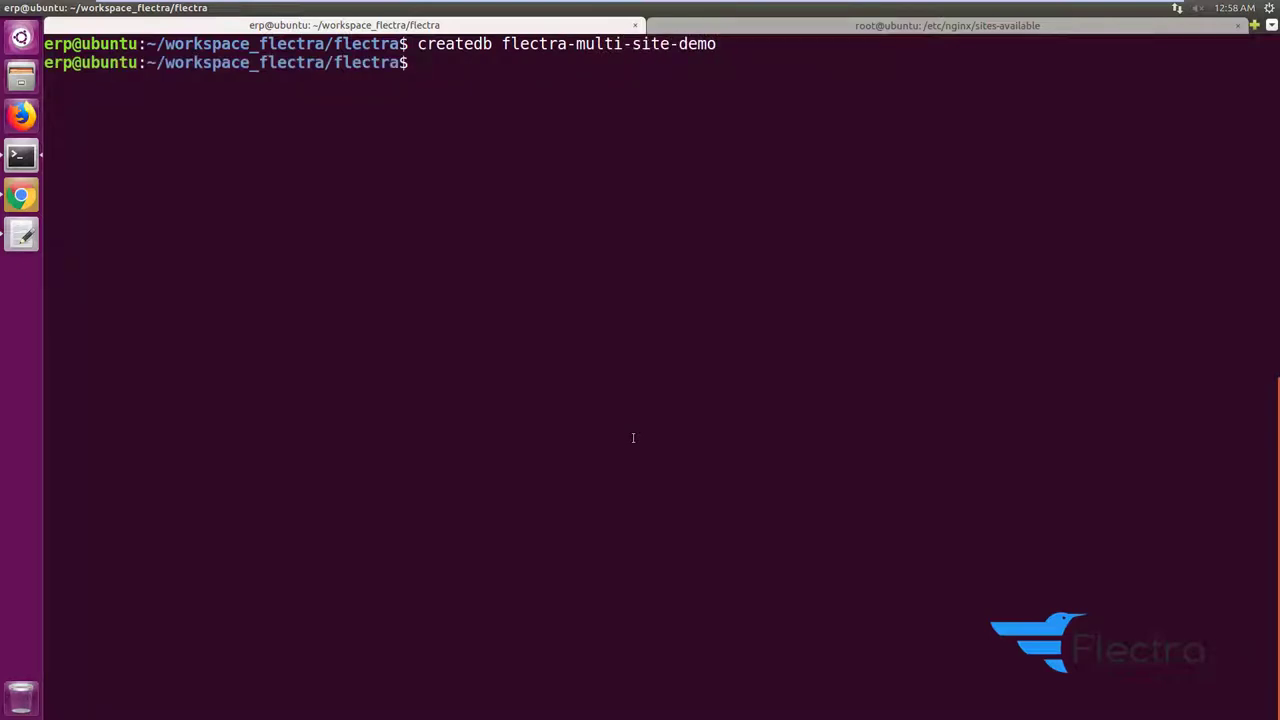
type("./flectra-bin ")
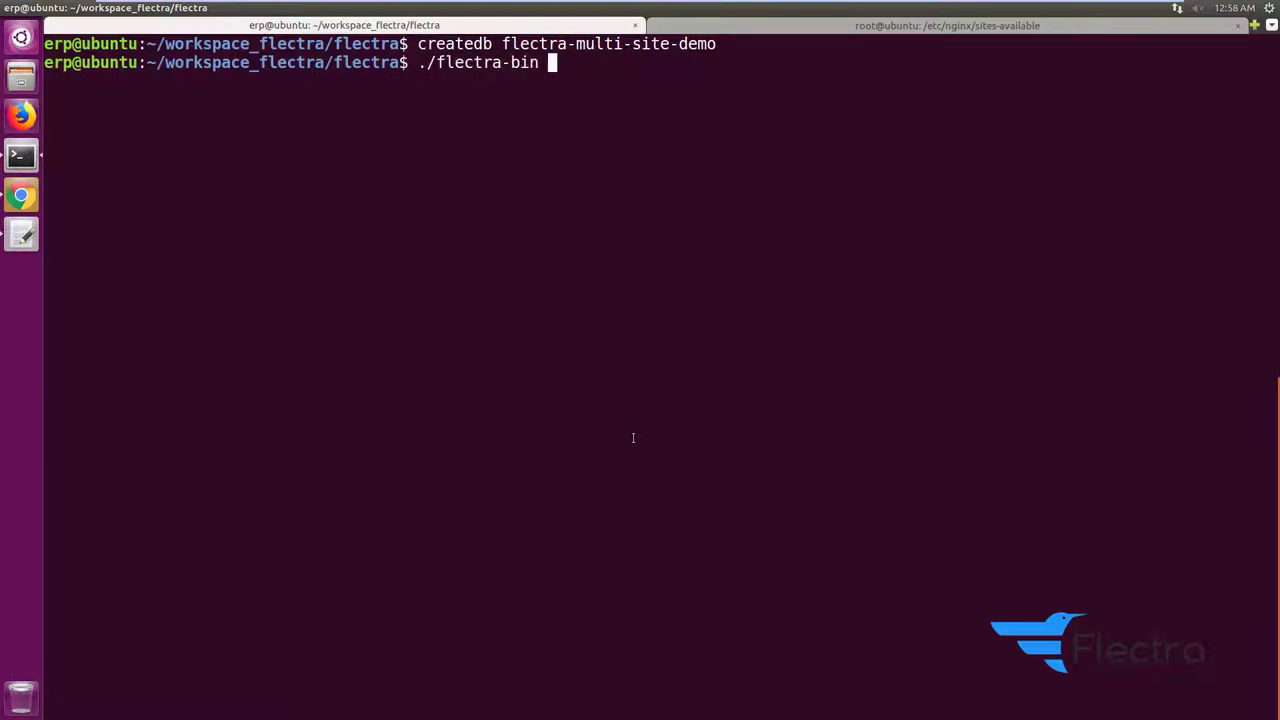
type("--addons-p")
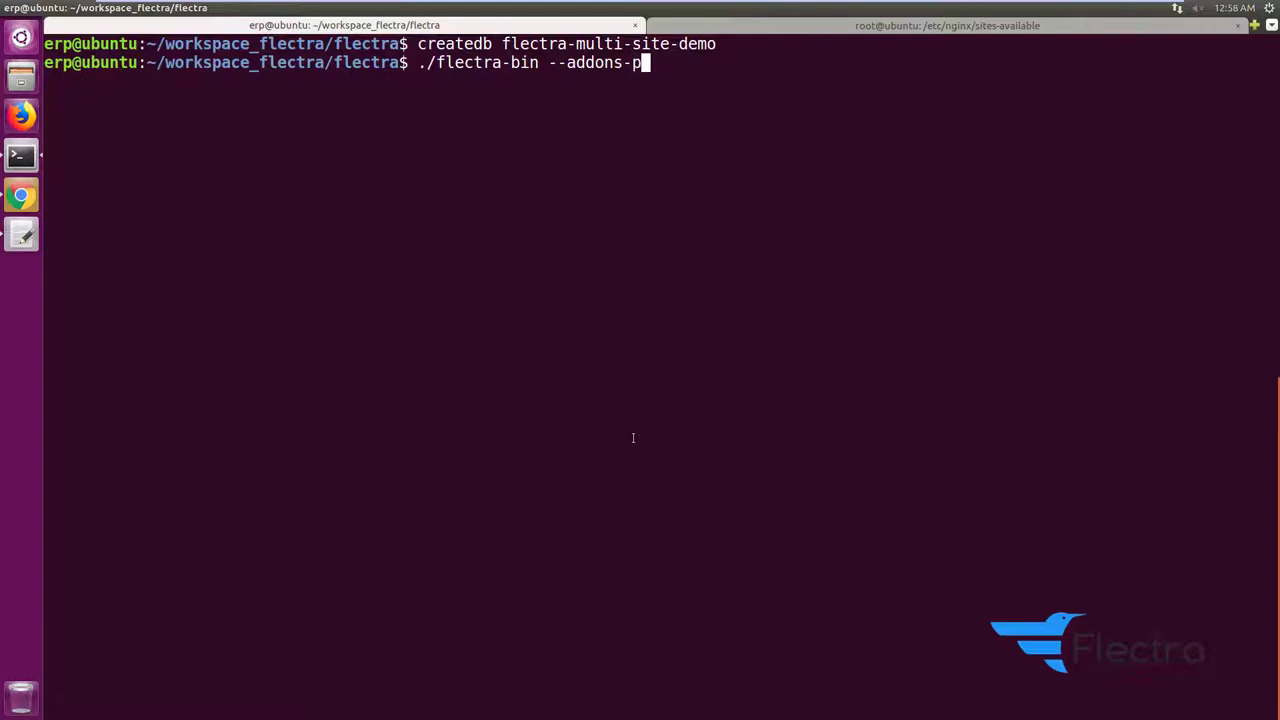
type("ath=addon")
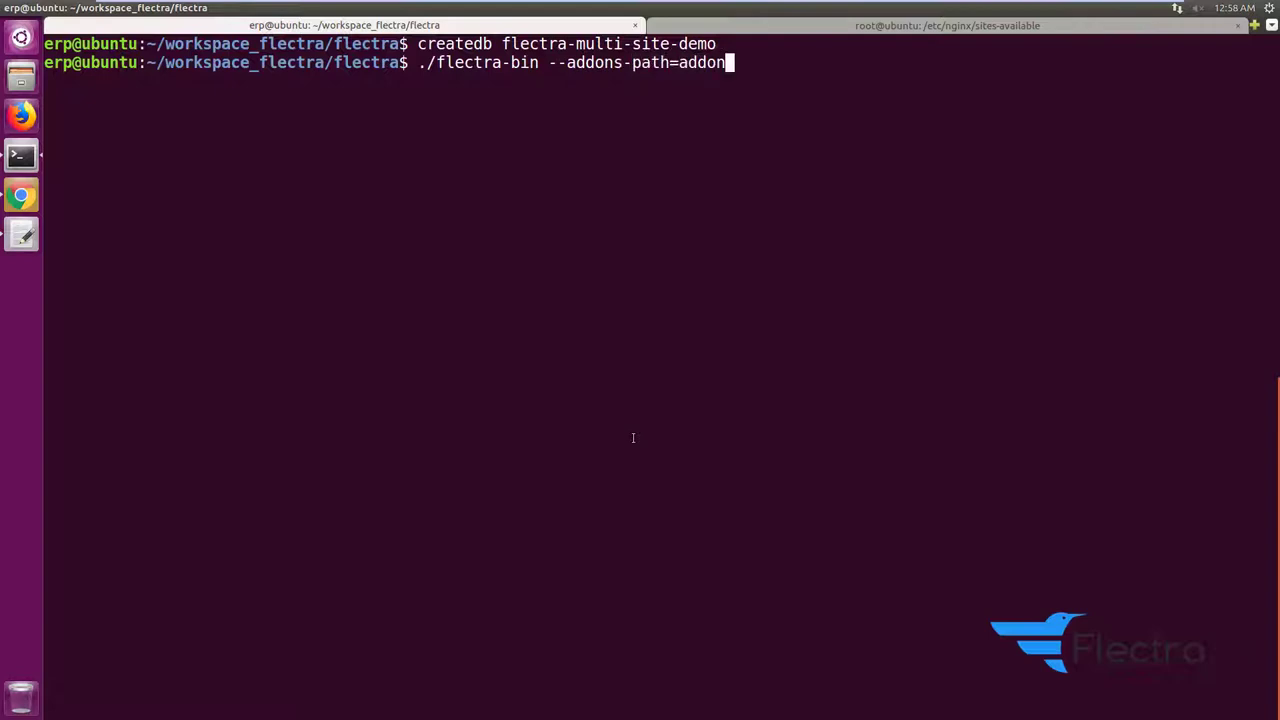
type("s -d")
double_click(633, 43)
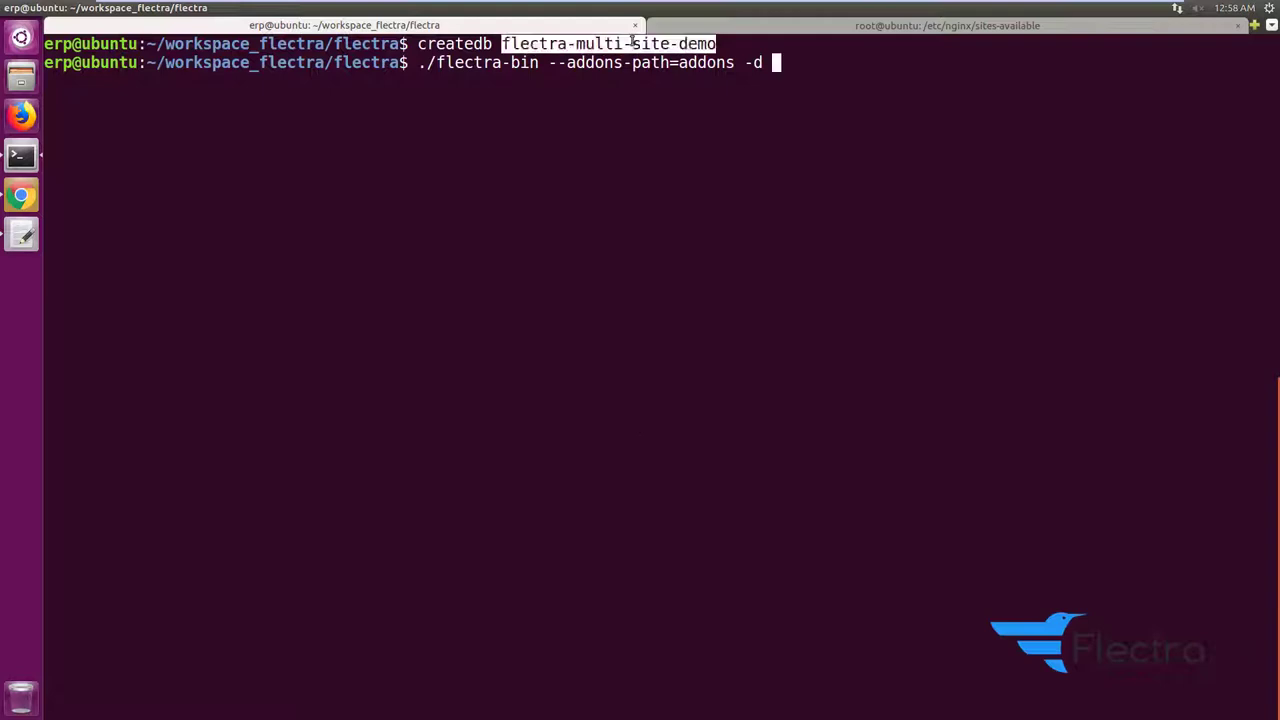
right_click(633, 43)
left_click(650, 68)
right_click(995, 114)
left_click(1027, 160)
Add --db-filter=flectra-multi-site-demo and -i website, then launch the Flectra server.
type("--")
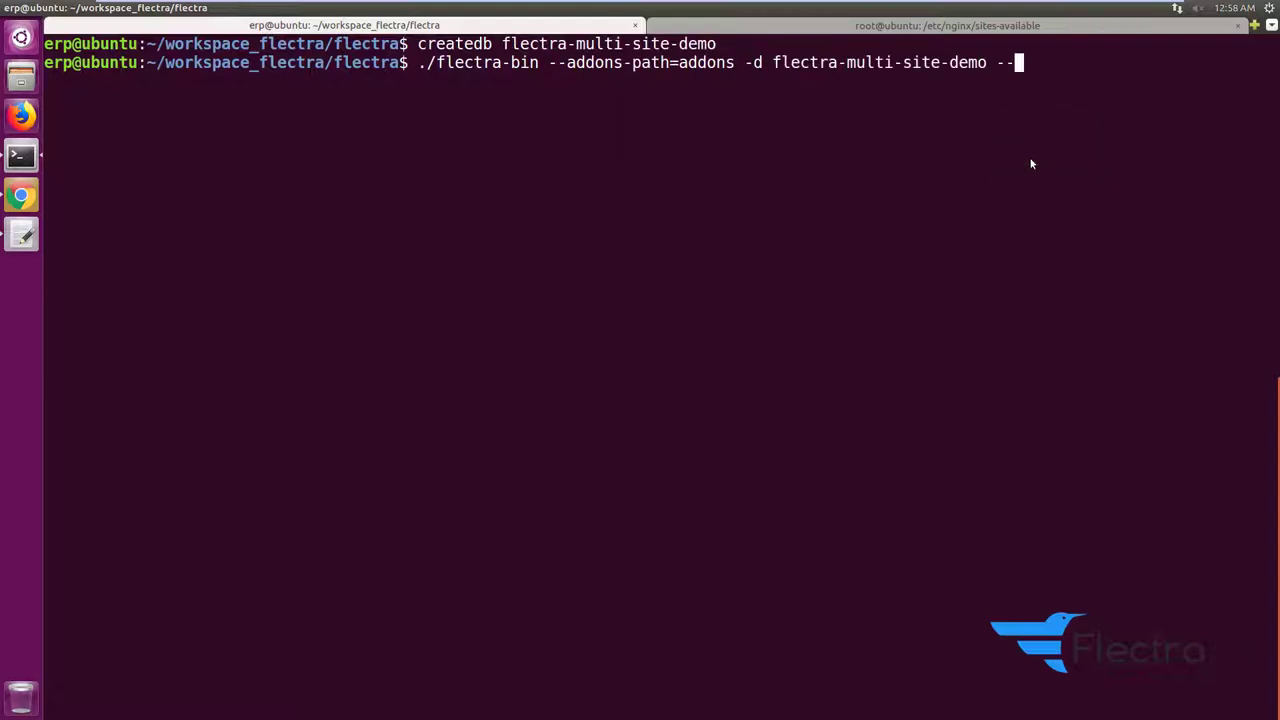
type("db-filter=")
key("ctrl+shift+v")
type("--")
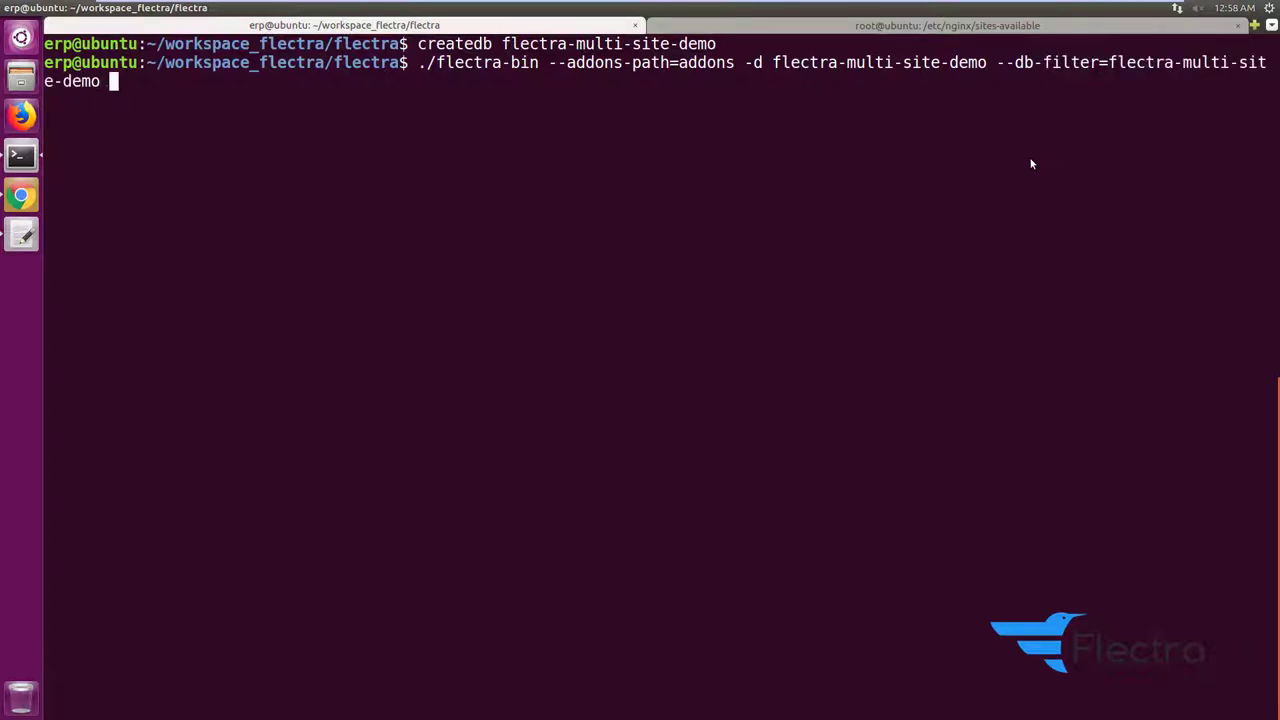
key("BackSpace")
key("BackSpace")
type("-i ")
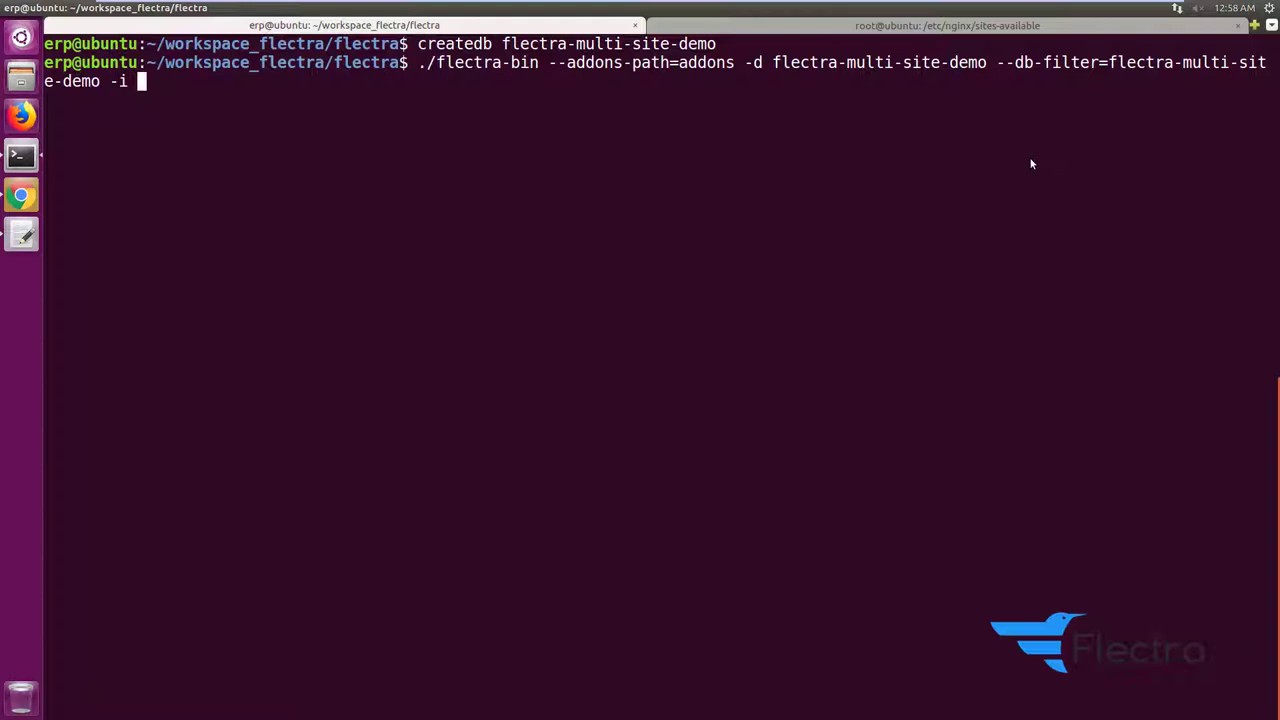
type("website")
key("Return")
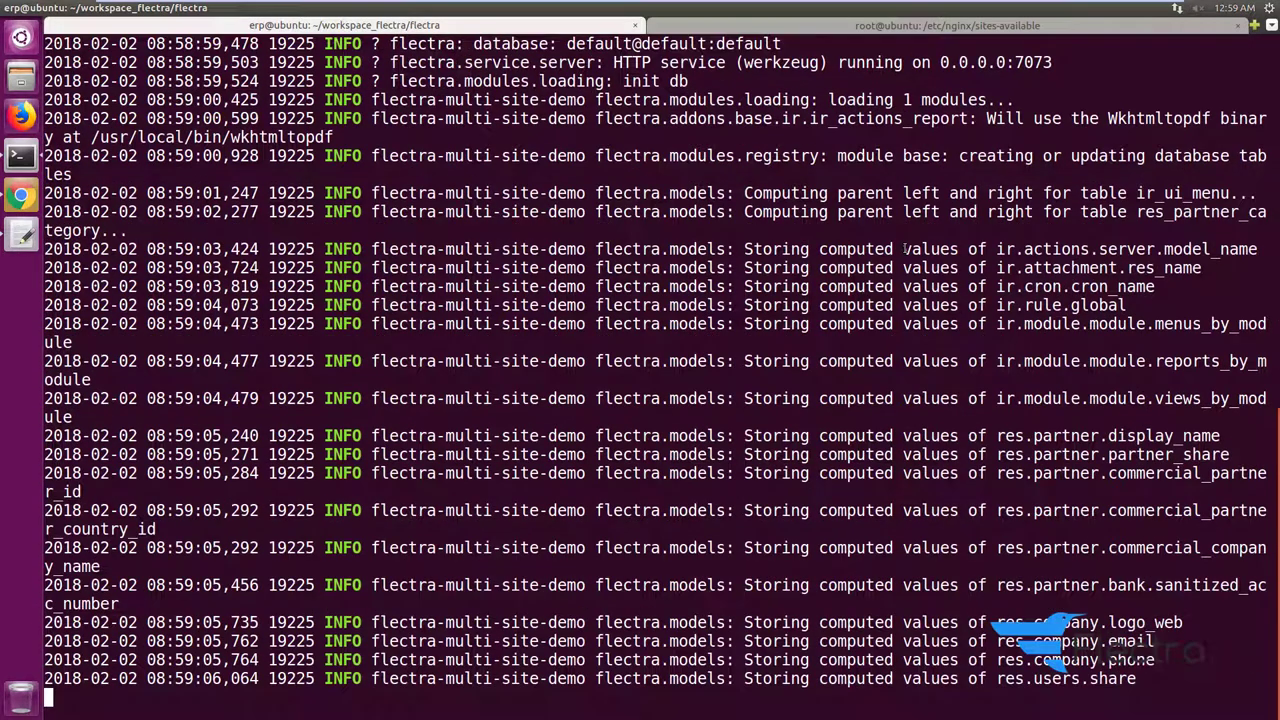
key("ctrl+shift+t")
Become root and check /etc/hosts maps india.flectra.com and usa.flectra.com to 127.0.1.1.
type("sudo su root")
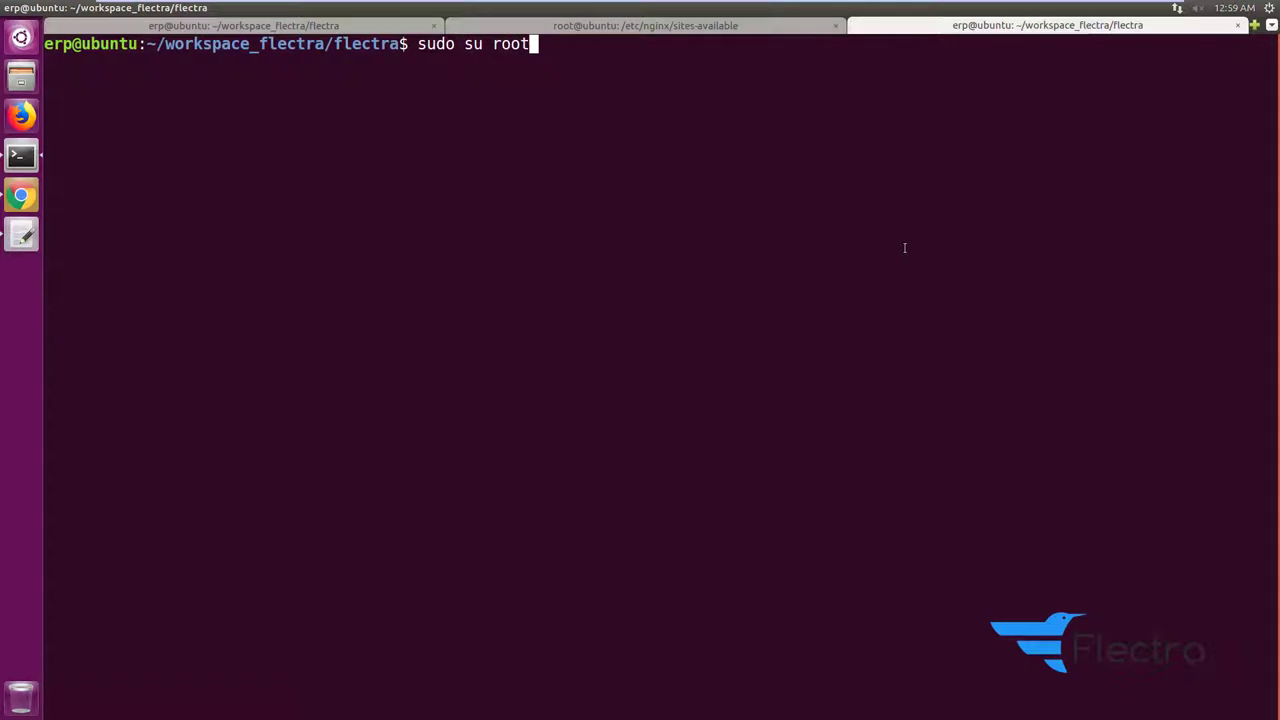
key("Return")
key("Return")
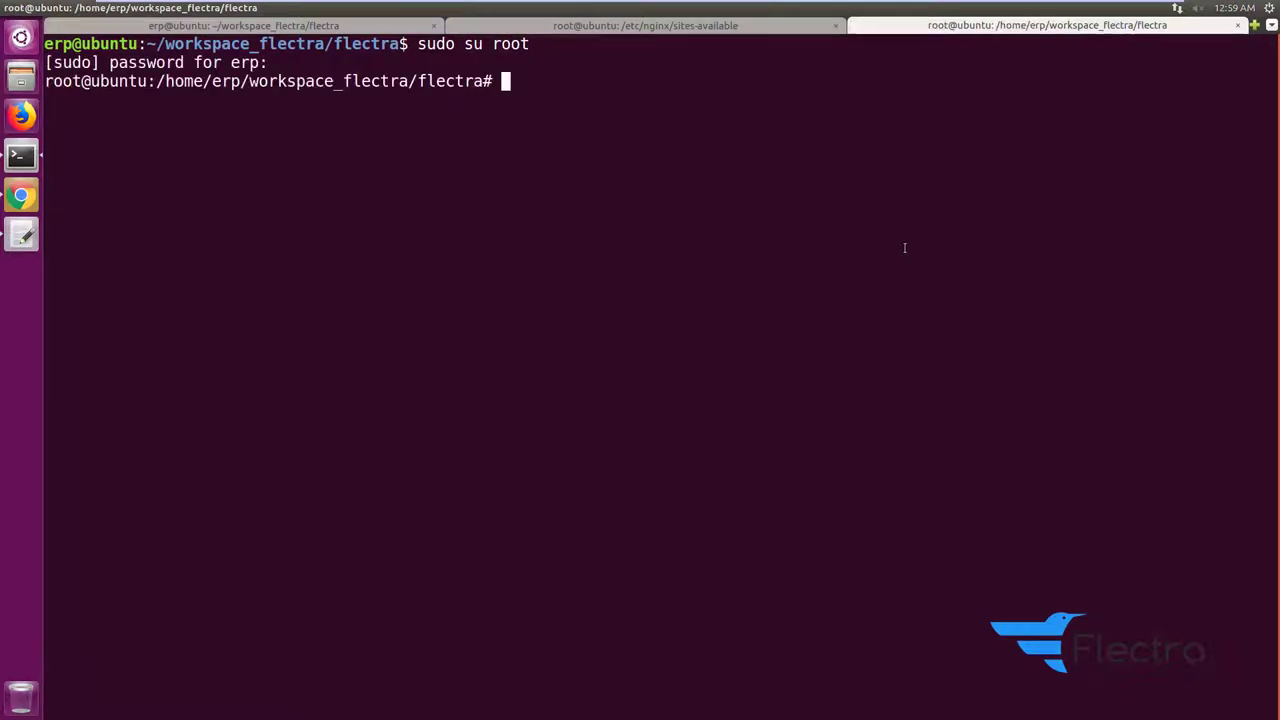
type("cd")
key("Return")
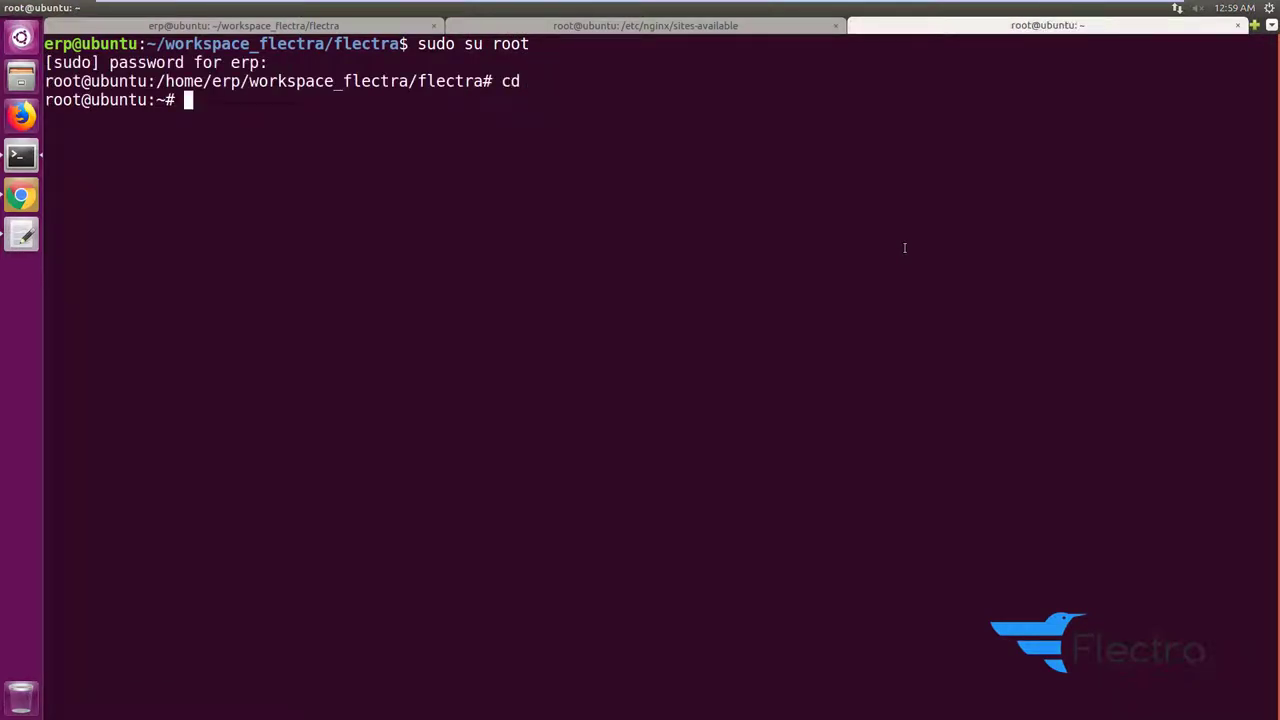
type("cat /etc/hosts")
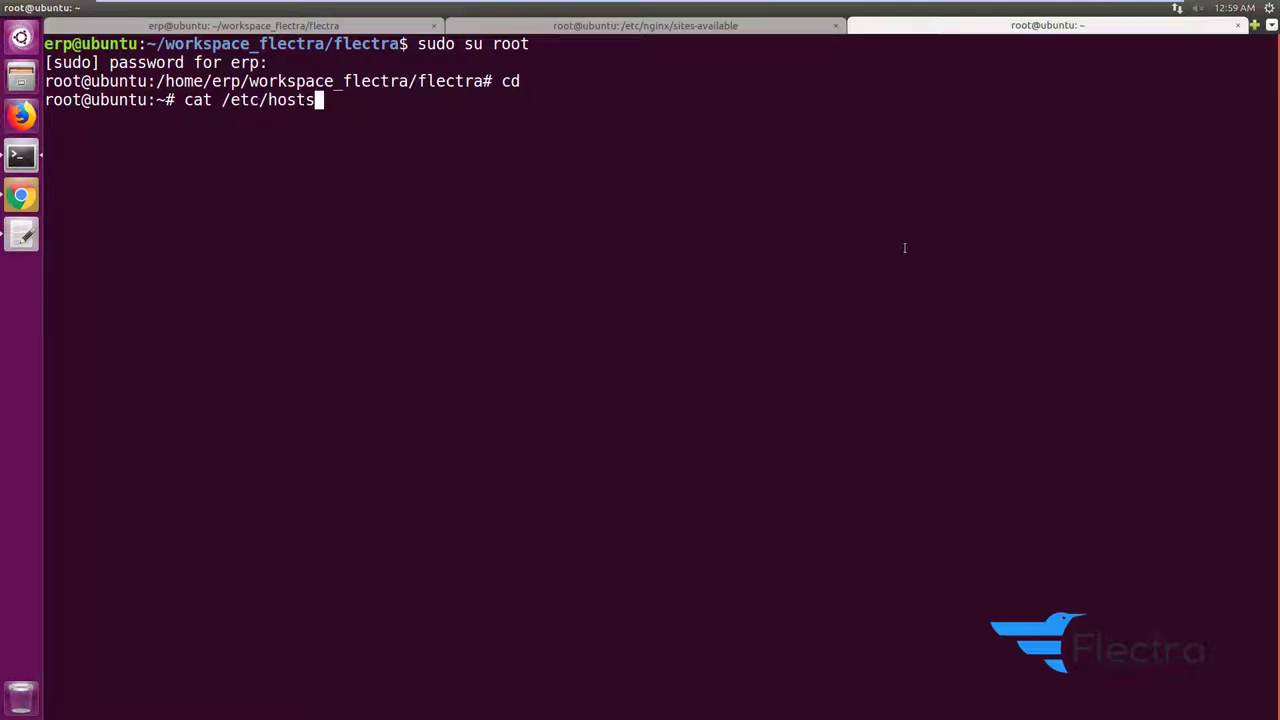
key("Return")
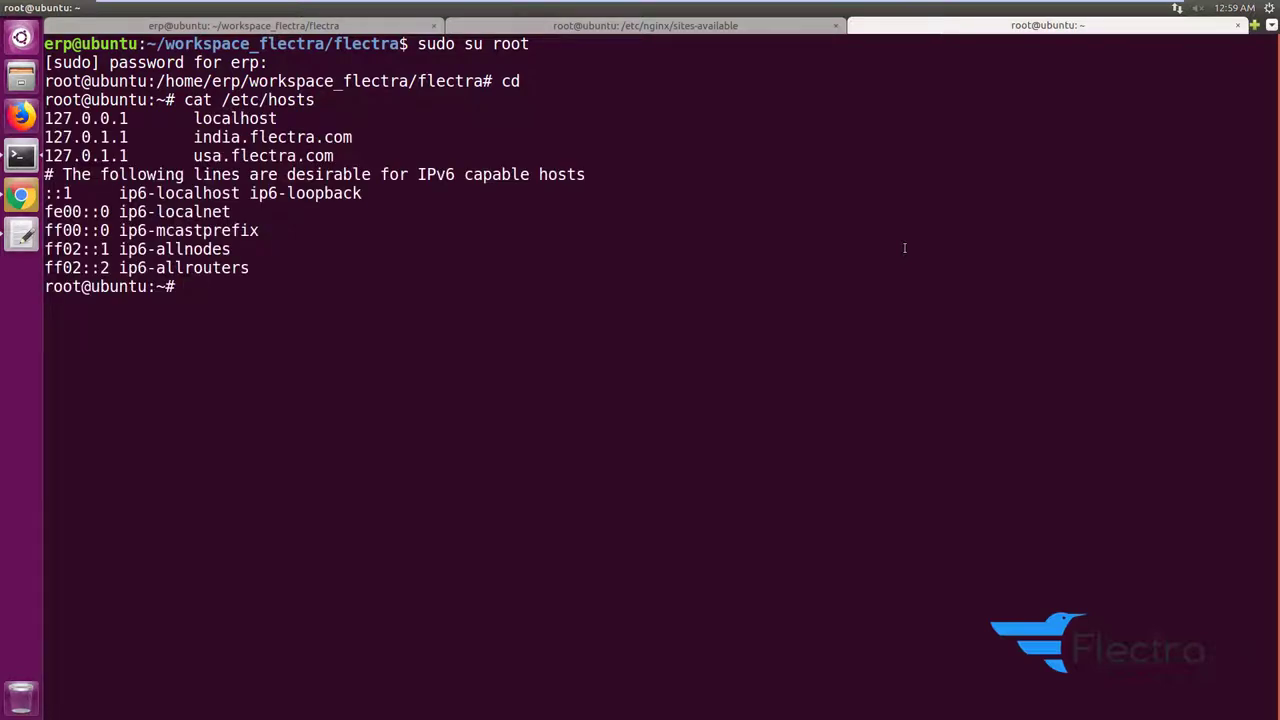
left_click_drag(346, 156, 46, 136)
left_click_drag(346, 156, 46, 136)
left_click(400, 124)
List the files in /etc/nginx/sites-available, which holds only default.
type("cd /etc/nginx/sites-a")
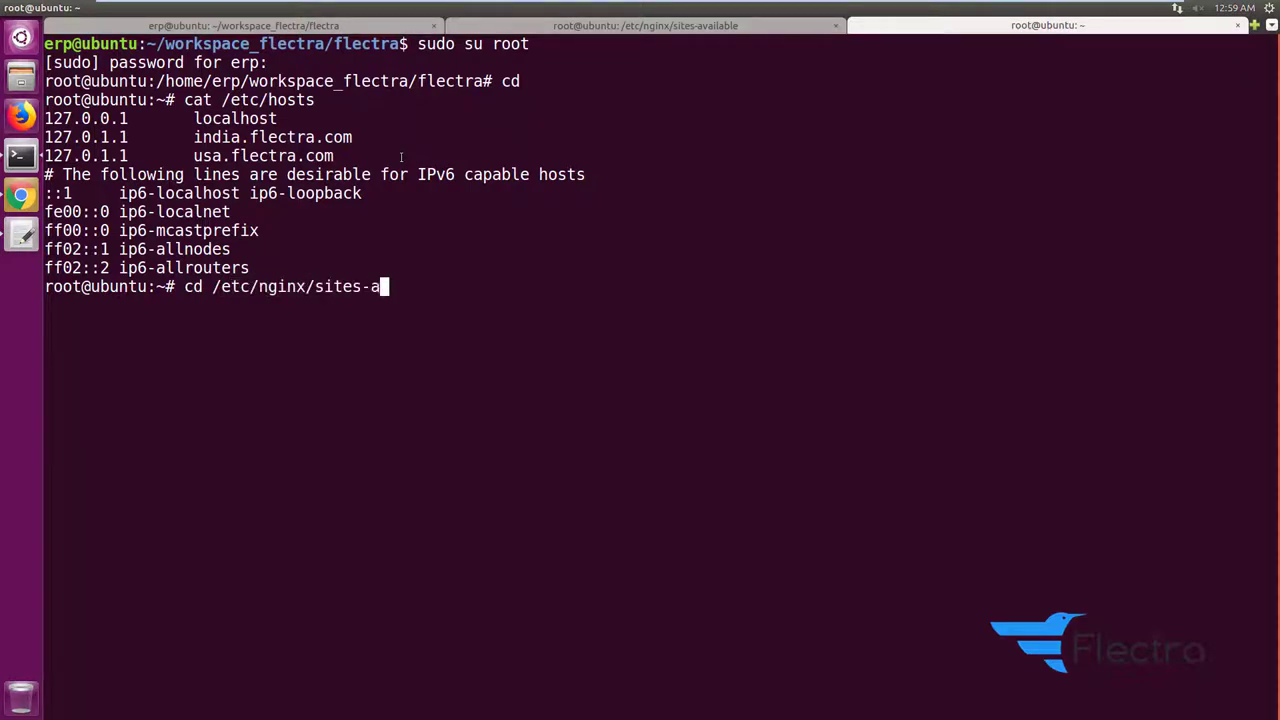
key("Tab")
key("Return")
type("ls")
key("Return")
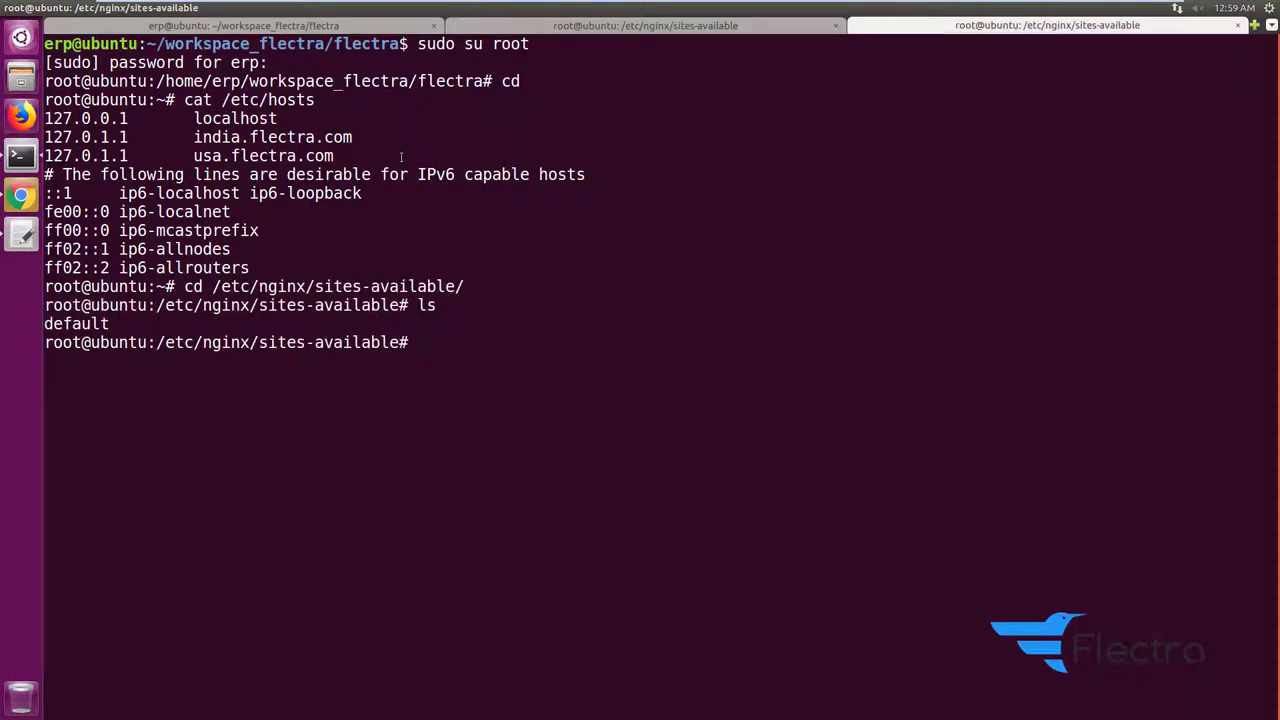
Load localhost in Chrome to see the nginx welcome page, then return to the server log.
left_click(30, 200)
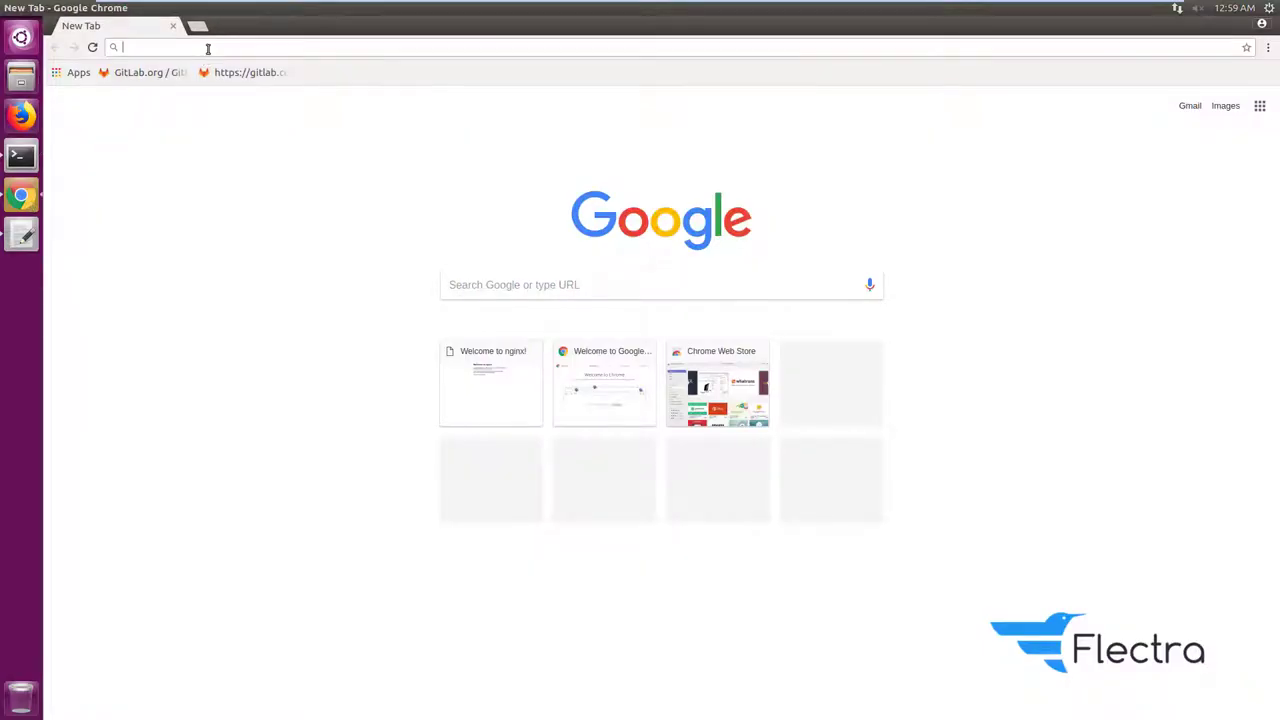
type("localhost")
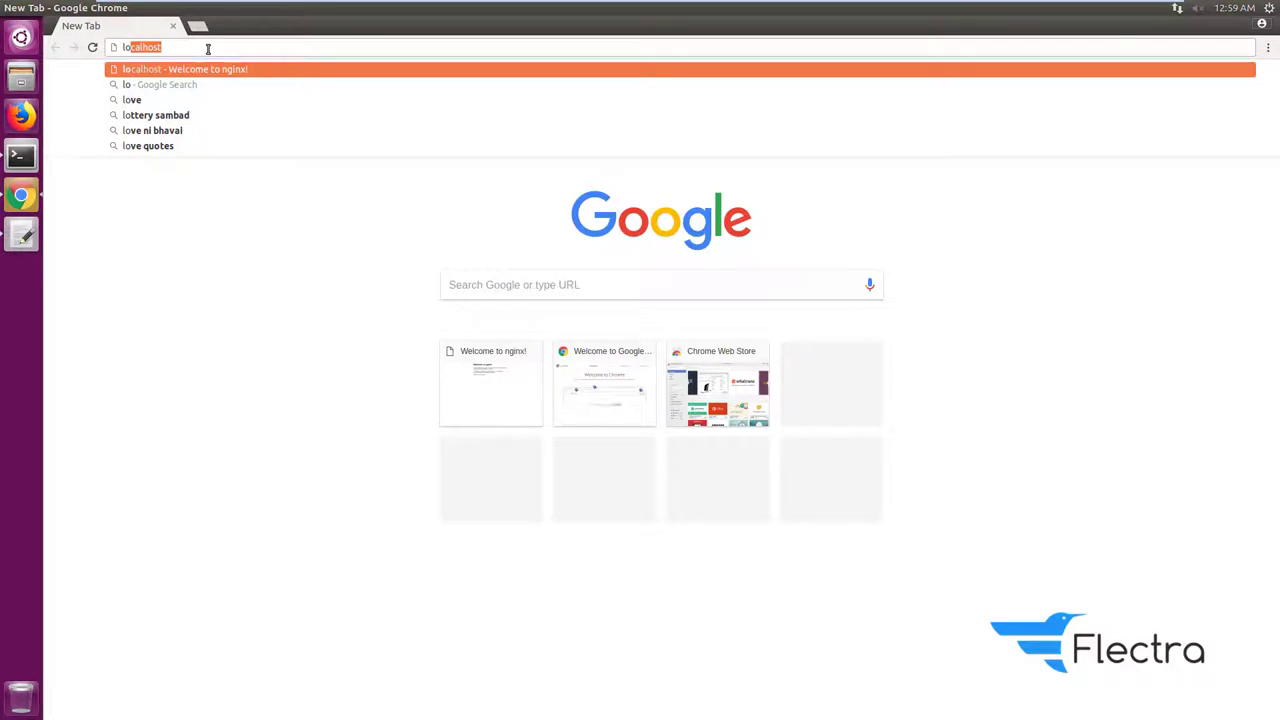
key("Return")
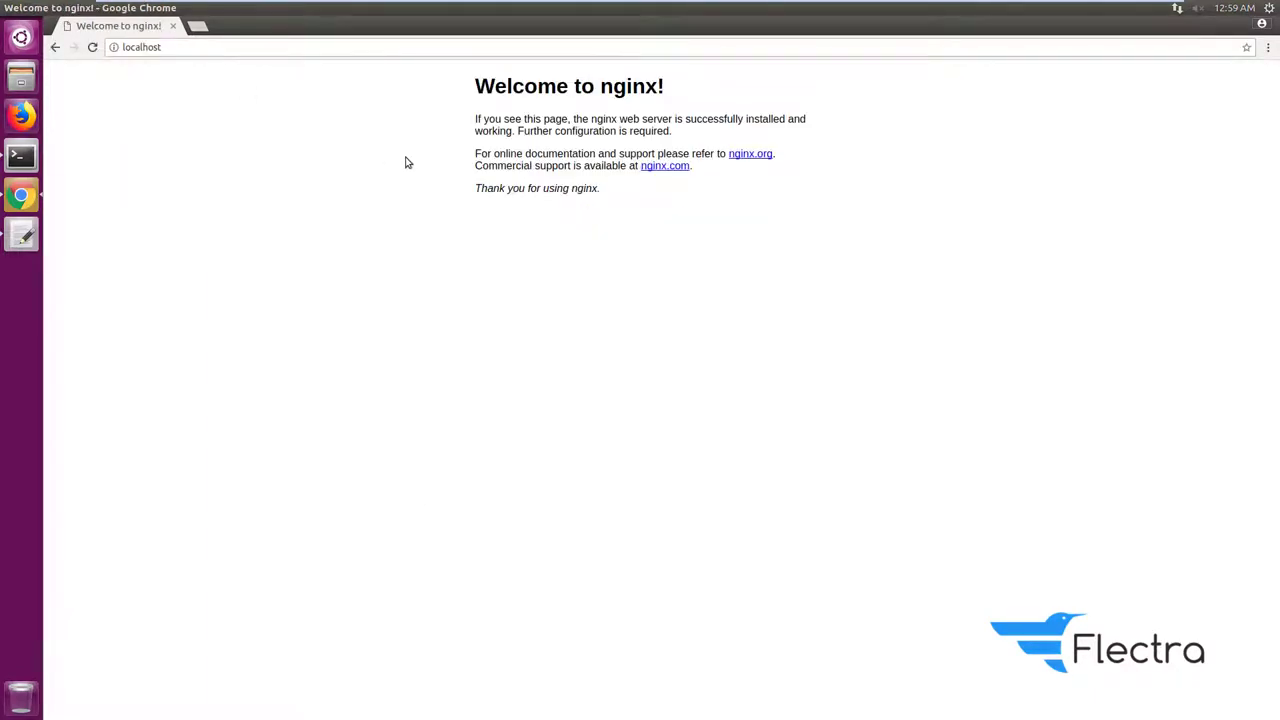
left_click_drag(474, 88, 686, 222)
left_click(686, 222)
left_click(17, 157)
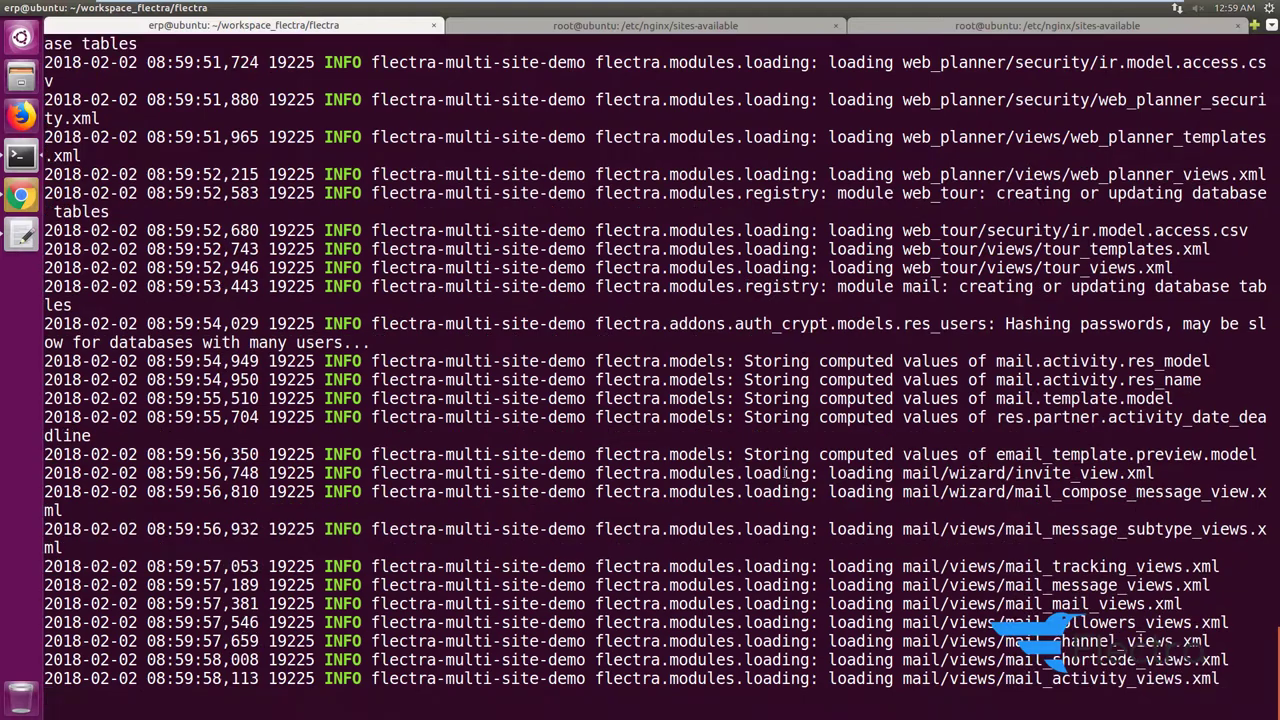
Load localhost:7073 in Chrome, then watch the terminal as Flectra loads its modules.
left_click(22, 197)
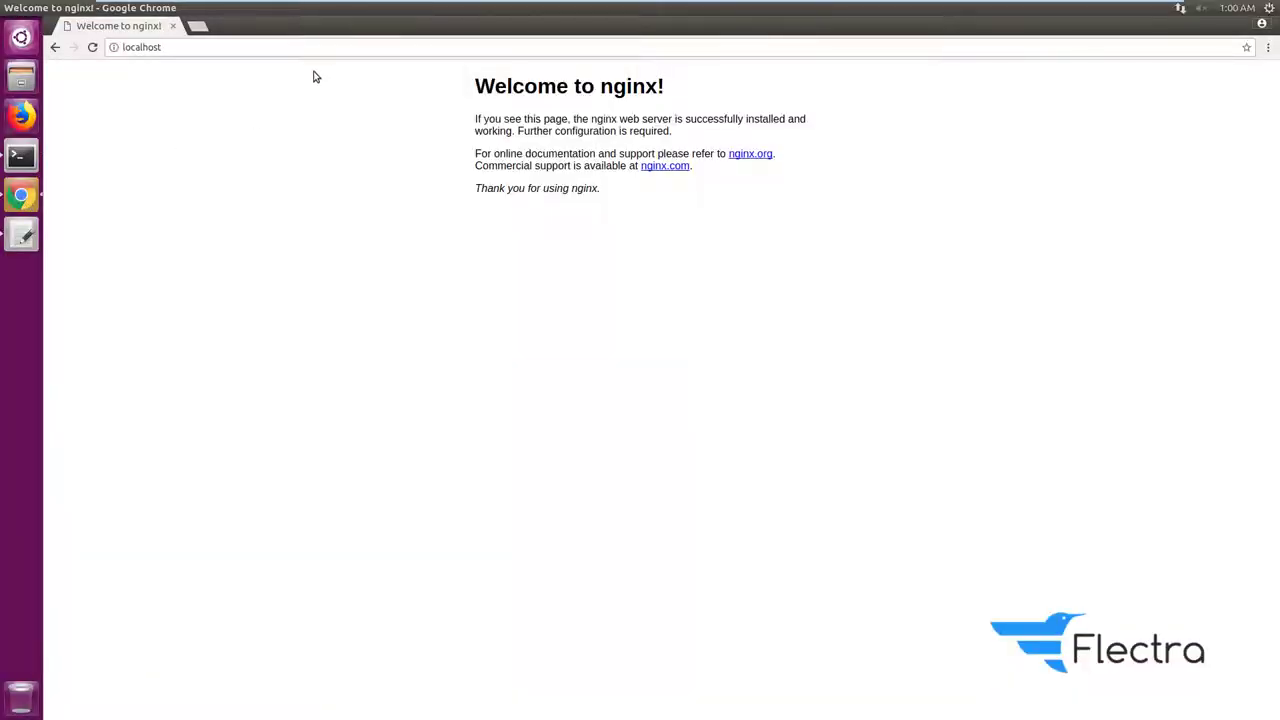
left_click(252, 48)
left_click(253, 48)
type(":7073")
key("Return")
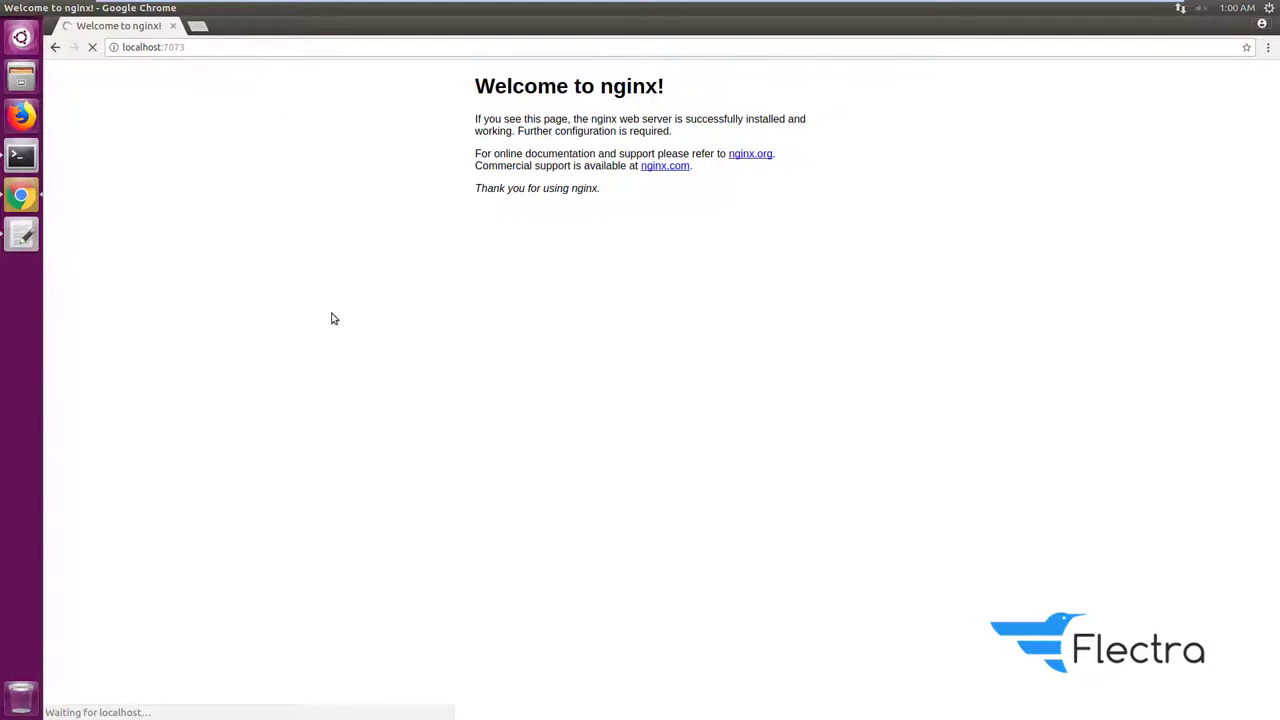
left_click(20, 157)
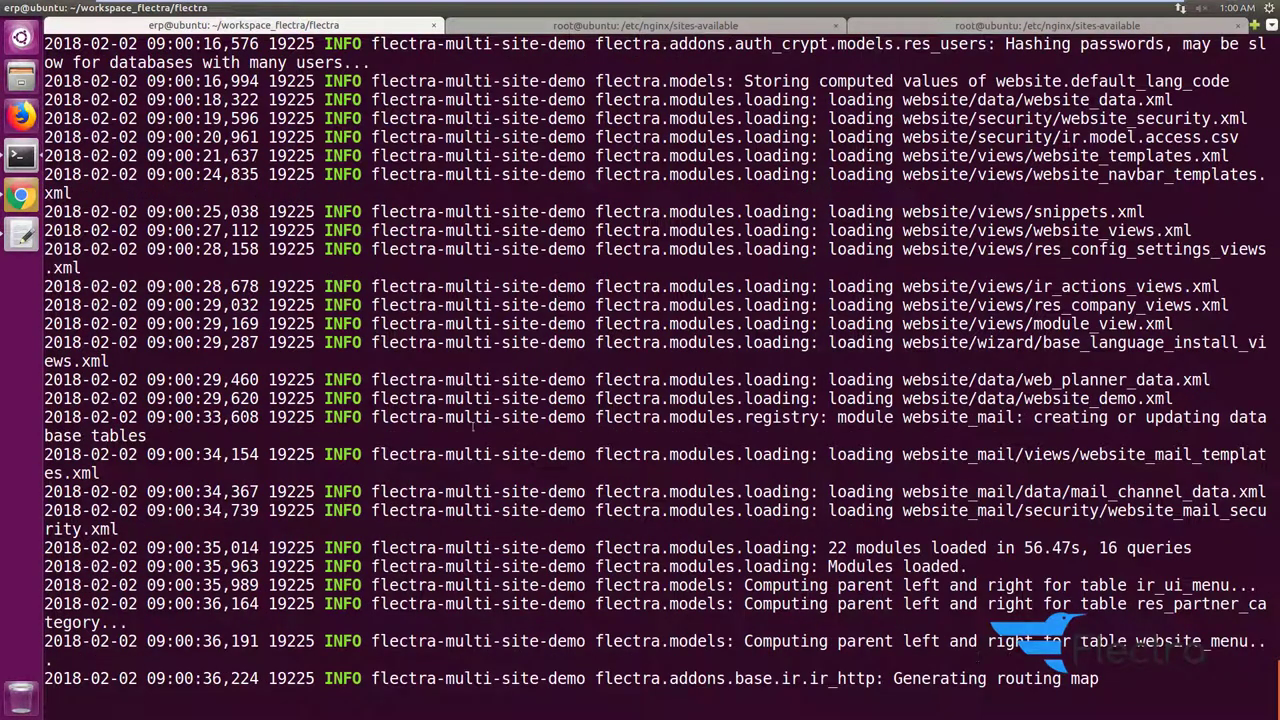
Check the Flectra home page at localhost:7073 against the server log.
left_click(24, 200)
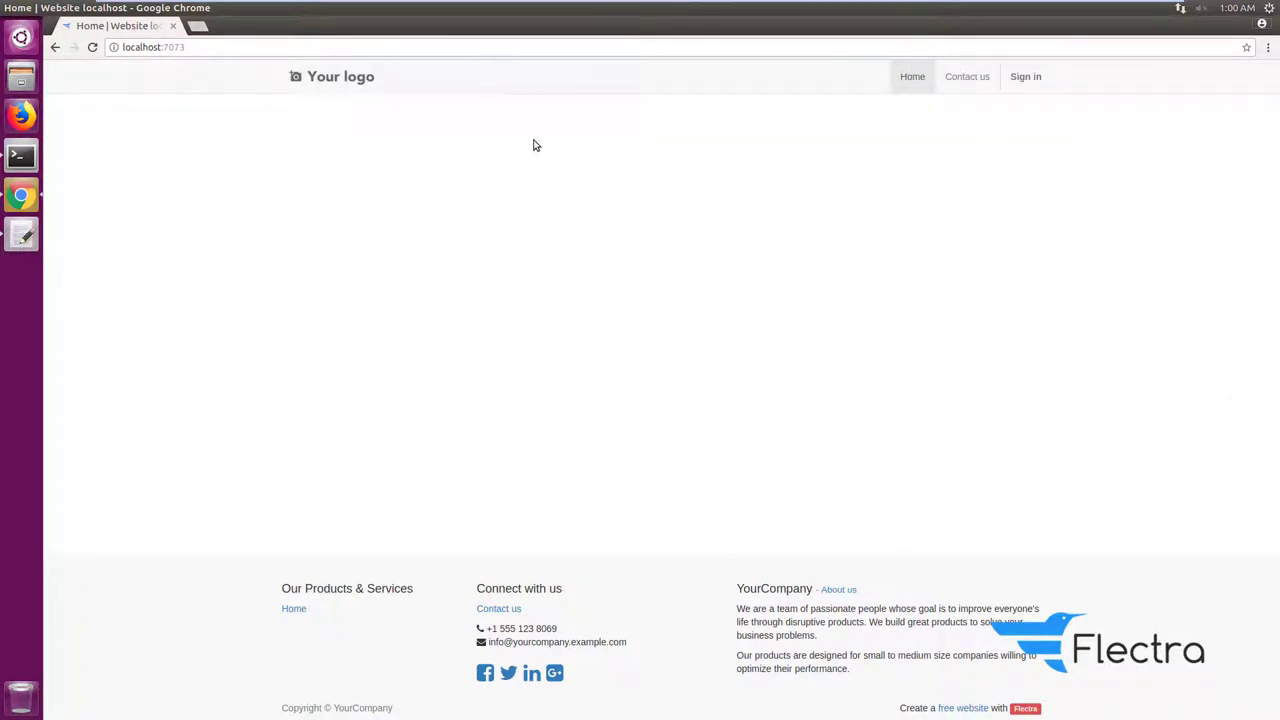
left_click_drag(160, 46, 272, 44)
left_click(272, 44)
left_click(22, 156)
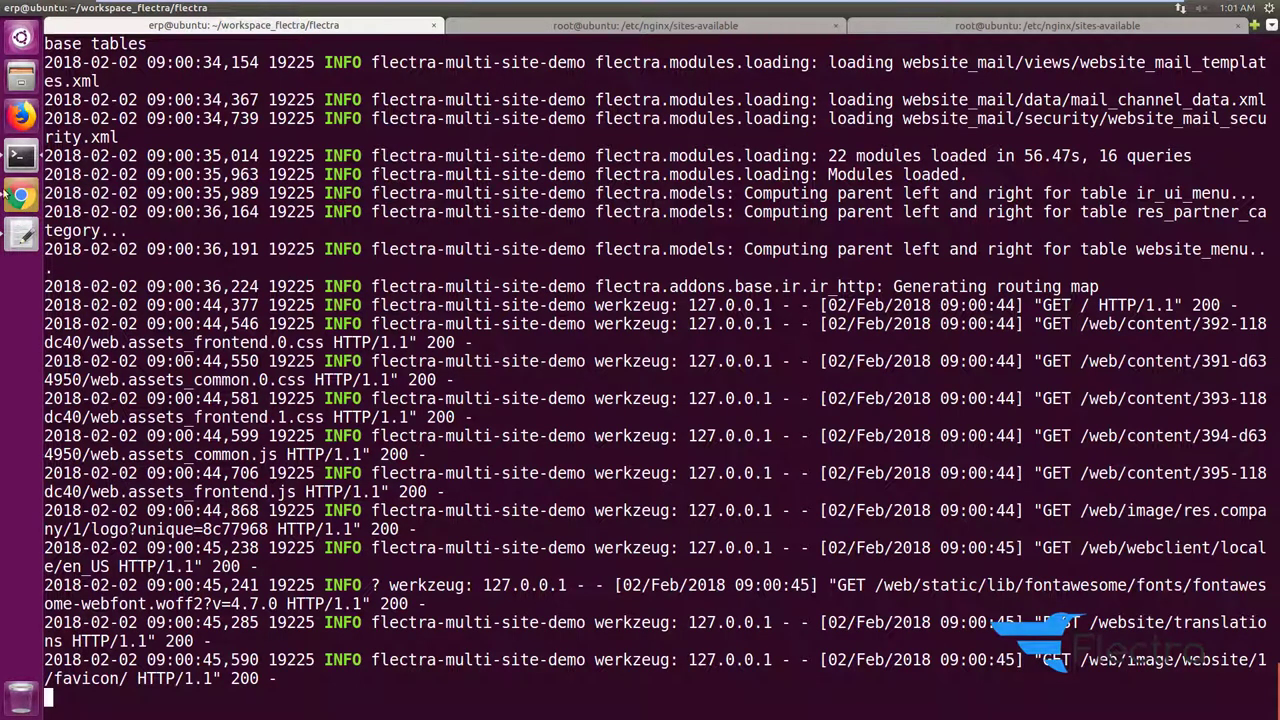
left_click(22, 196)
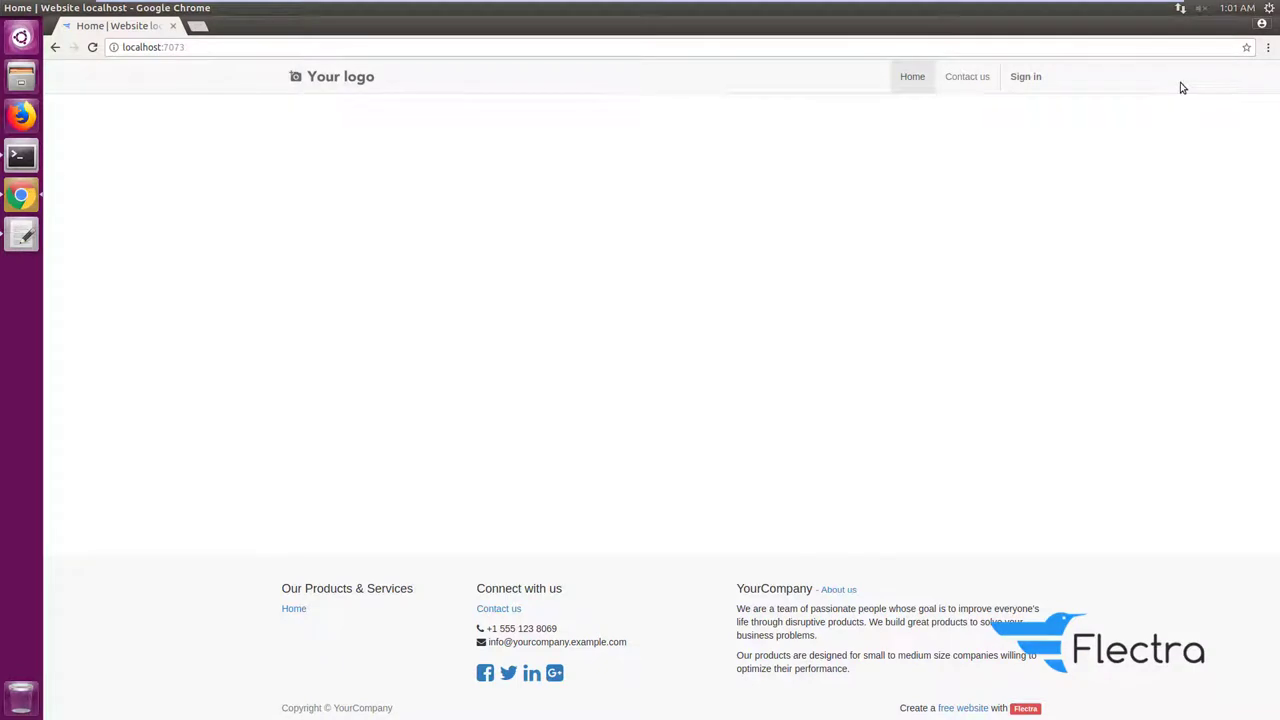
Enter the administrator's login and password on the Flectra sign-in page.
left_click(1026, 78)
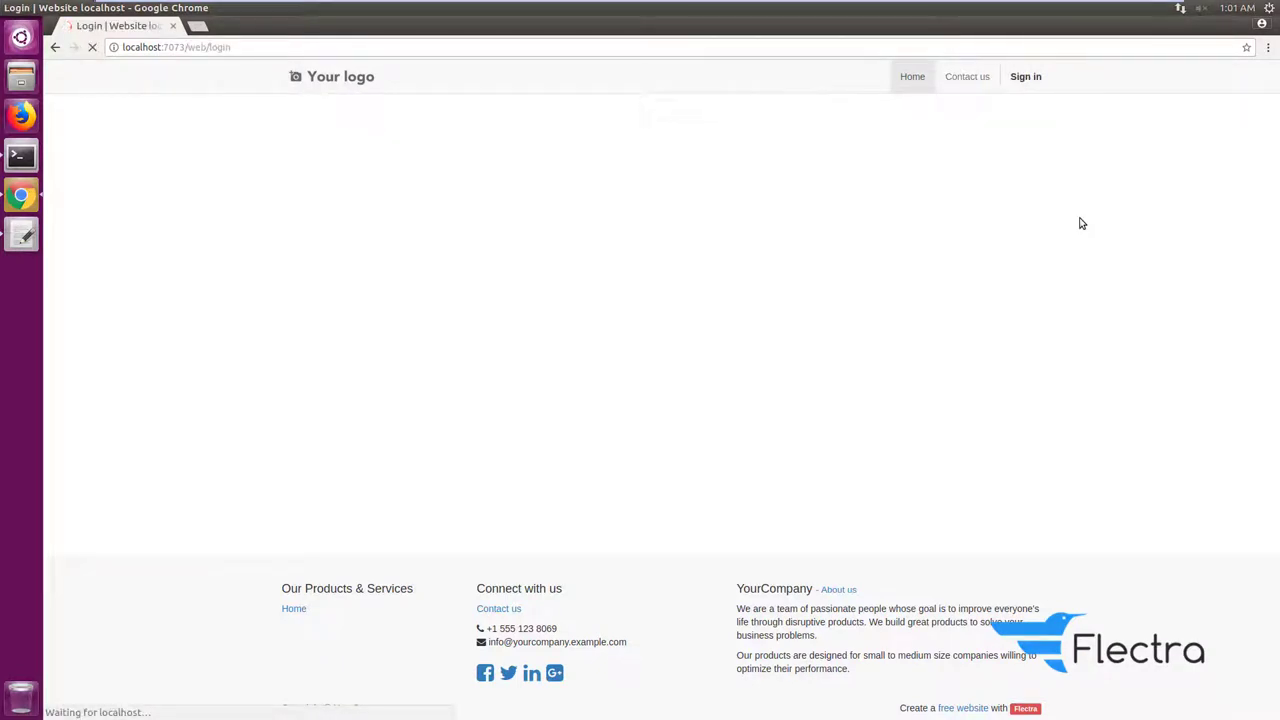
type("admin")
key("Tab")
type("admin")
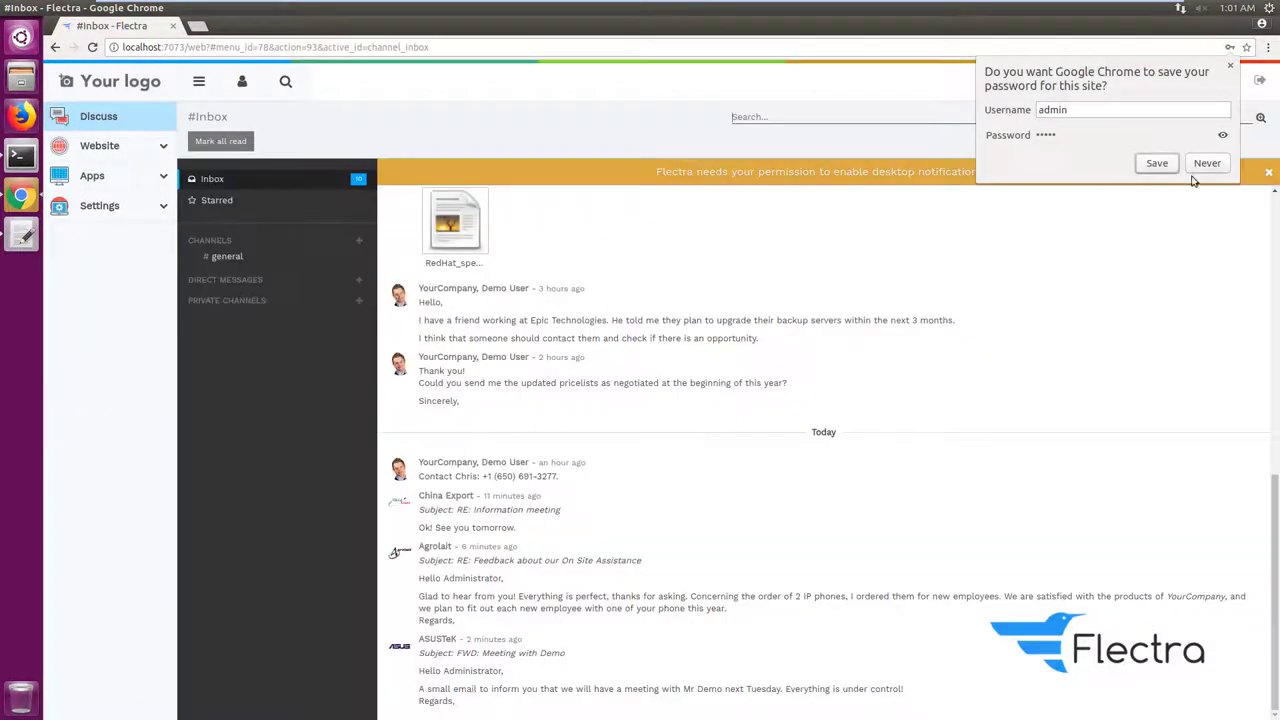
Decline Chrome's password saving and activate developer mode from Flectra Settings.
left_click(1207, 163)
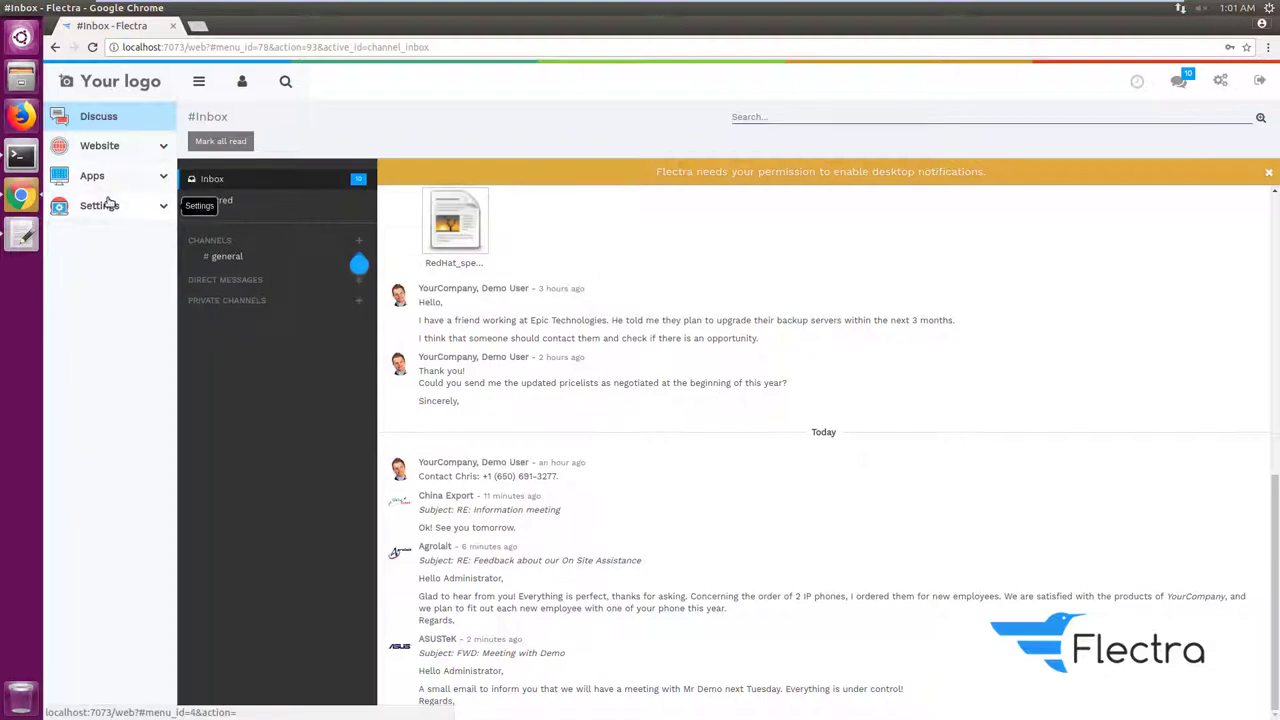
left_click(100, 146)
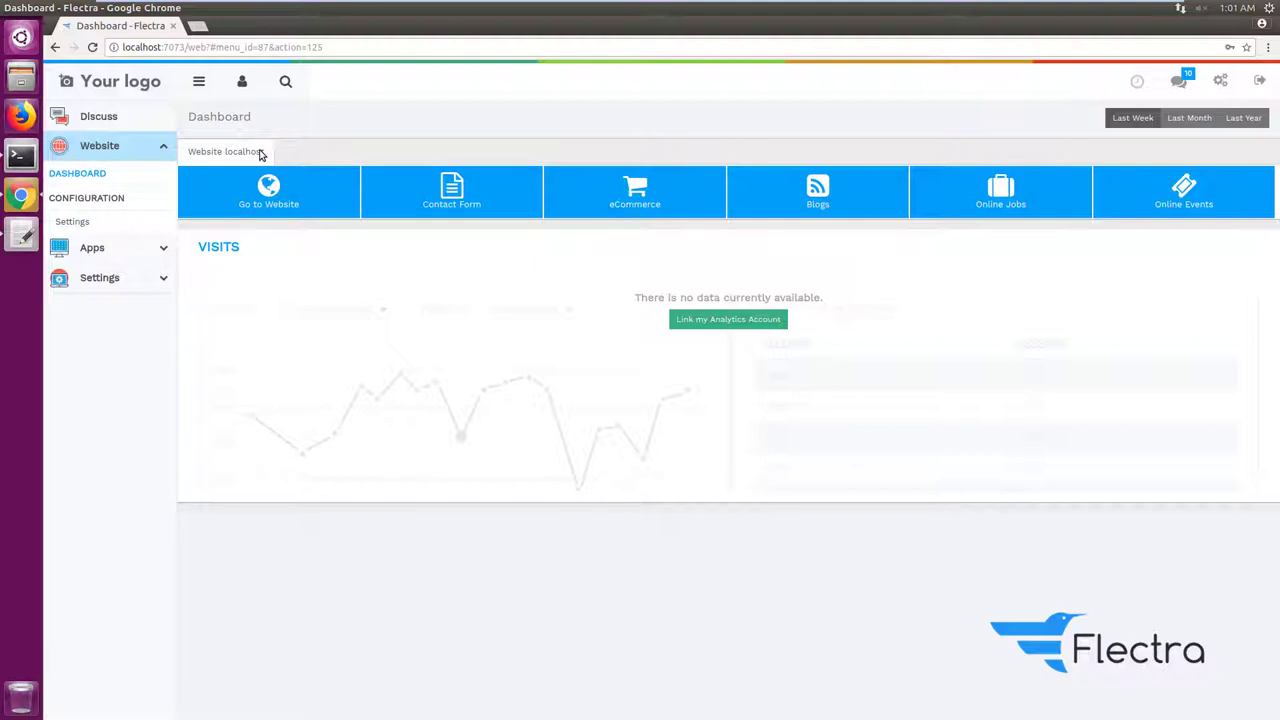
left_click(105, 278)
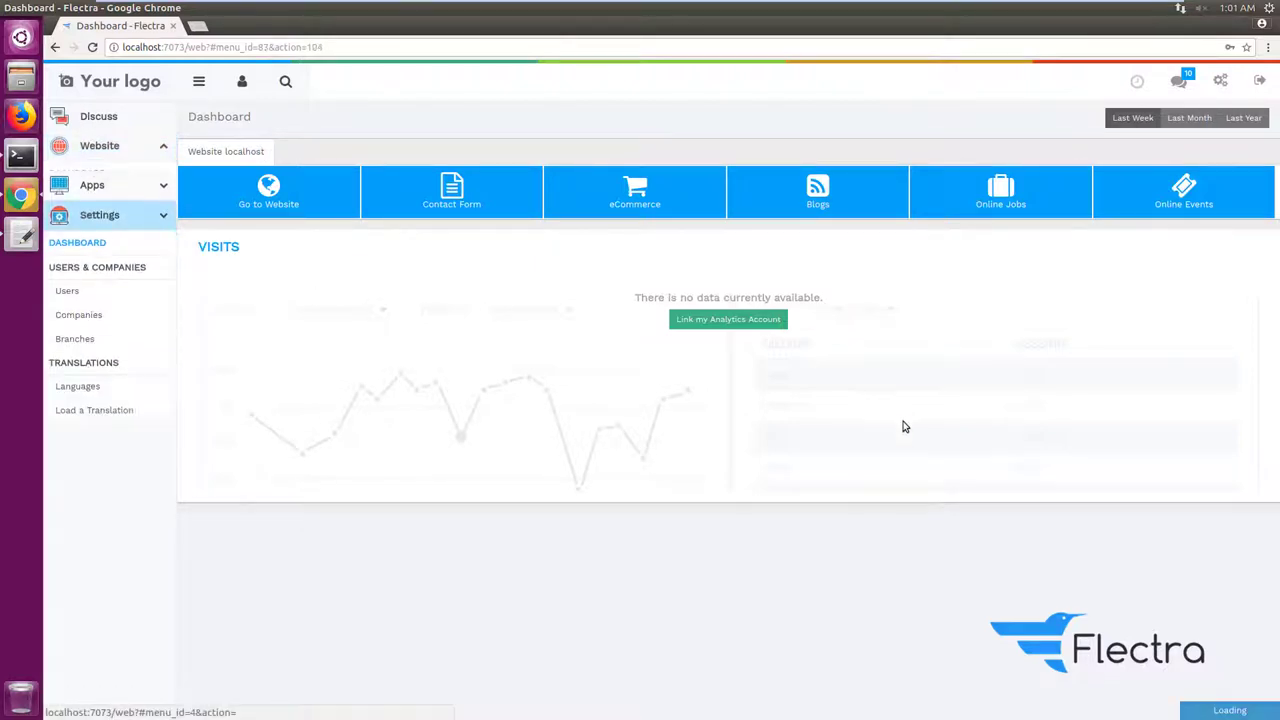
left_click(1160, 340)
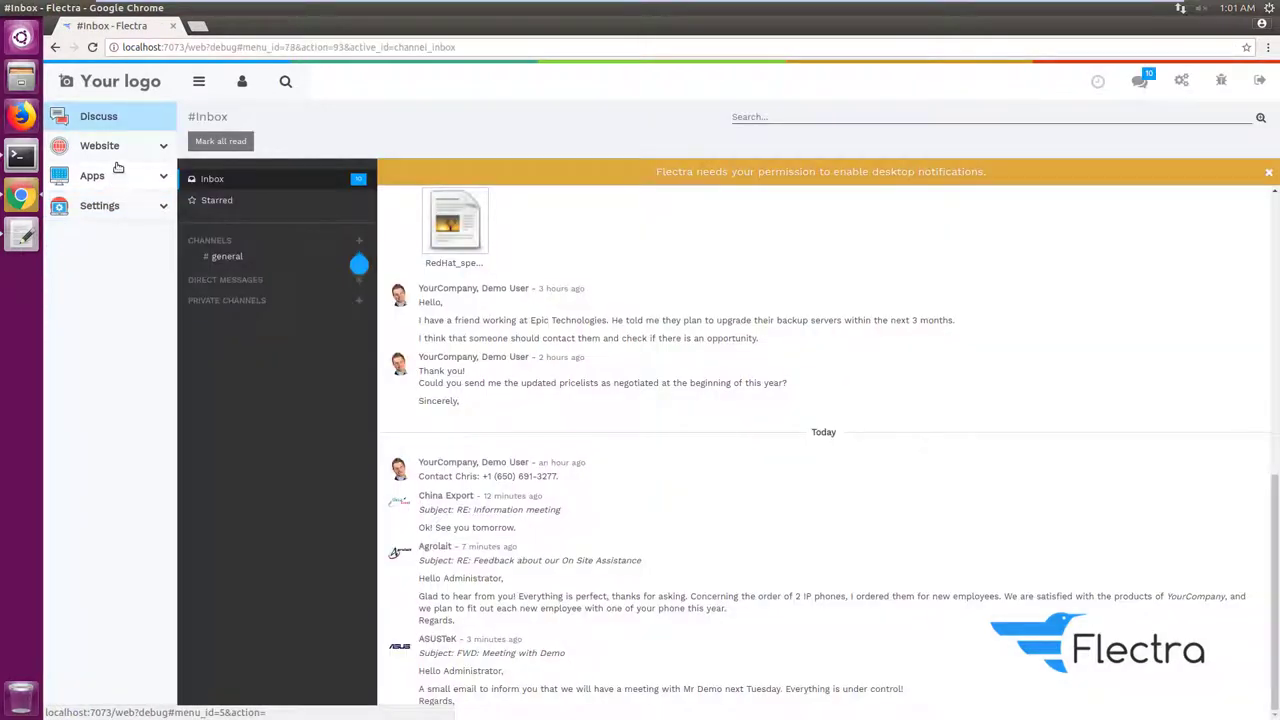
Open the Website localhost record and change its domain to india.flectra.com.
left_click(105, 147)
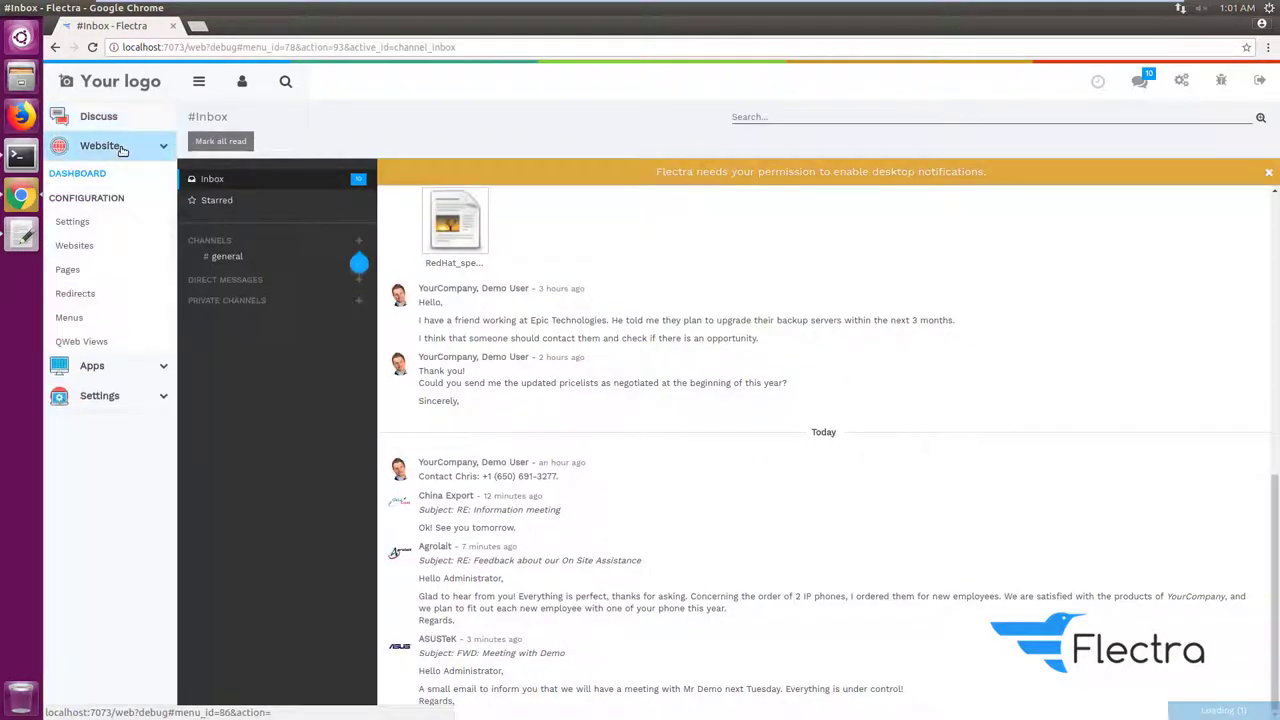
left_click(75, 246)
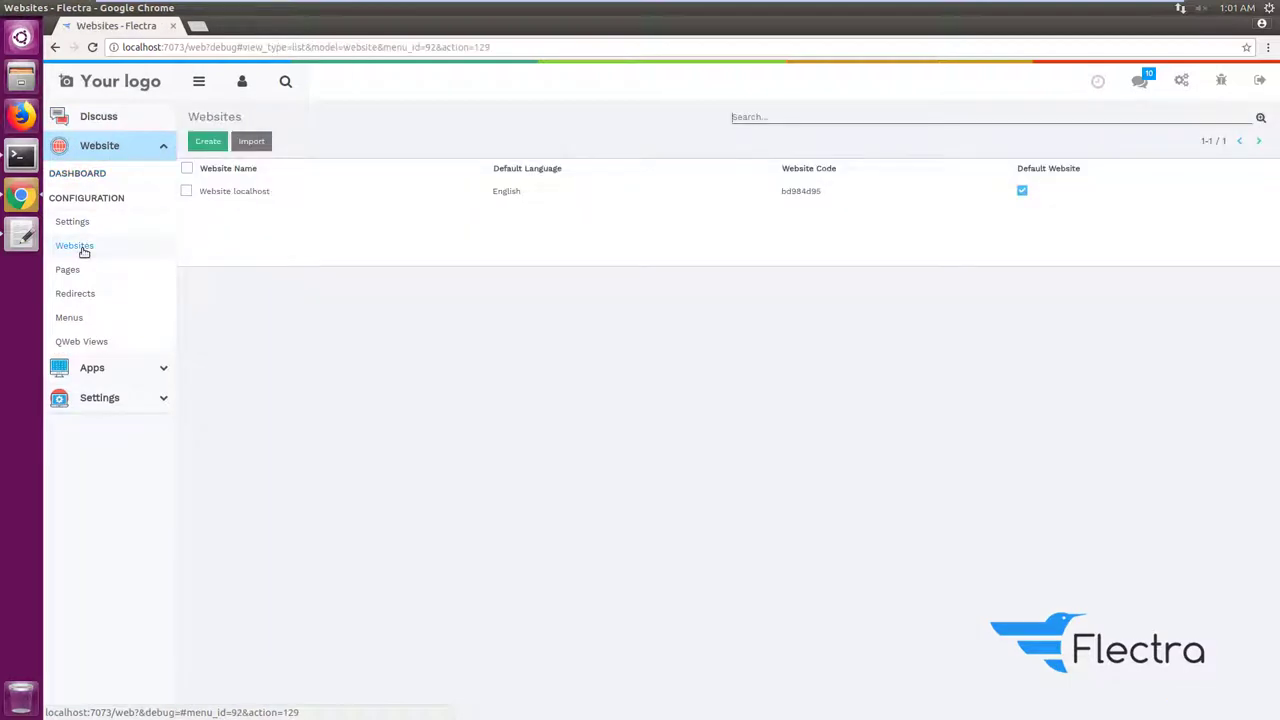
left_click(293, 195)
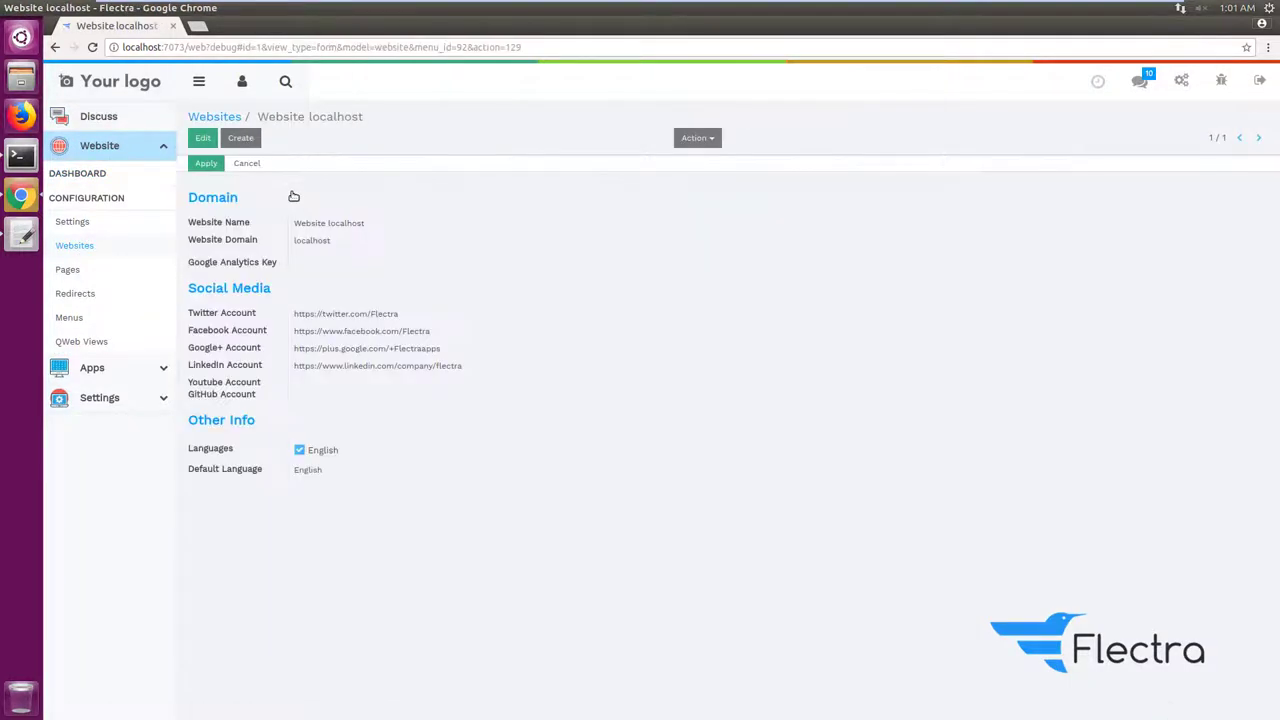
left_click(203, 138)
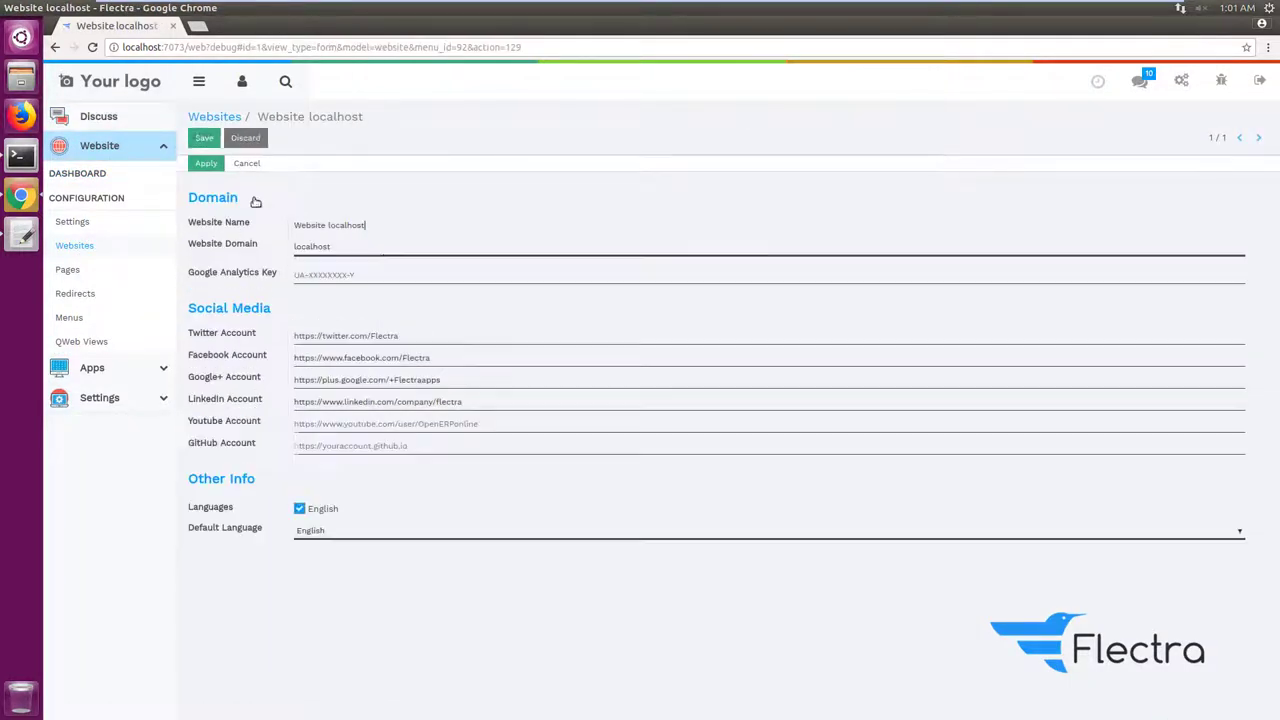
left_click(368, 247)
double_click(368, 244)
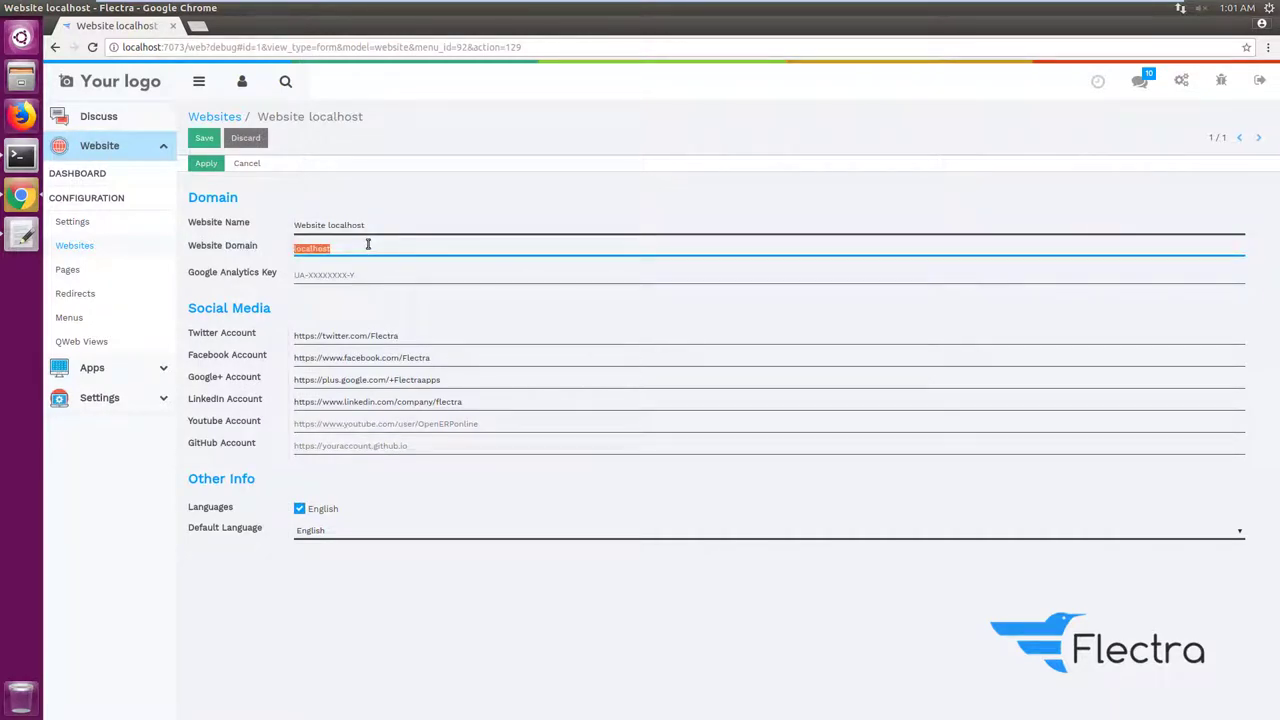
type("india.flectra.com")
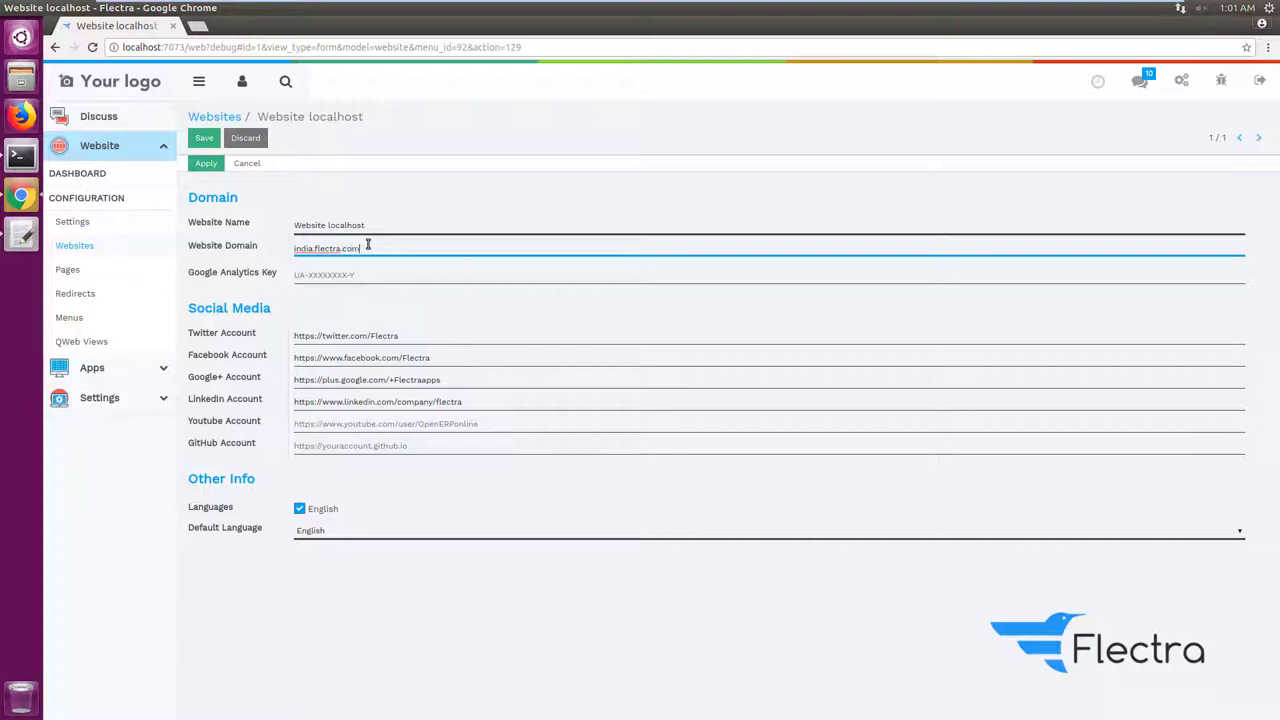
key("ctrl+plus")
key("ctrl+plus")
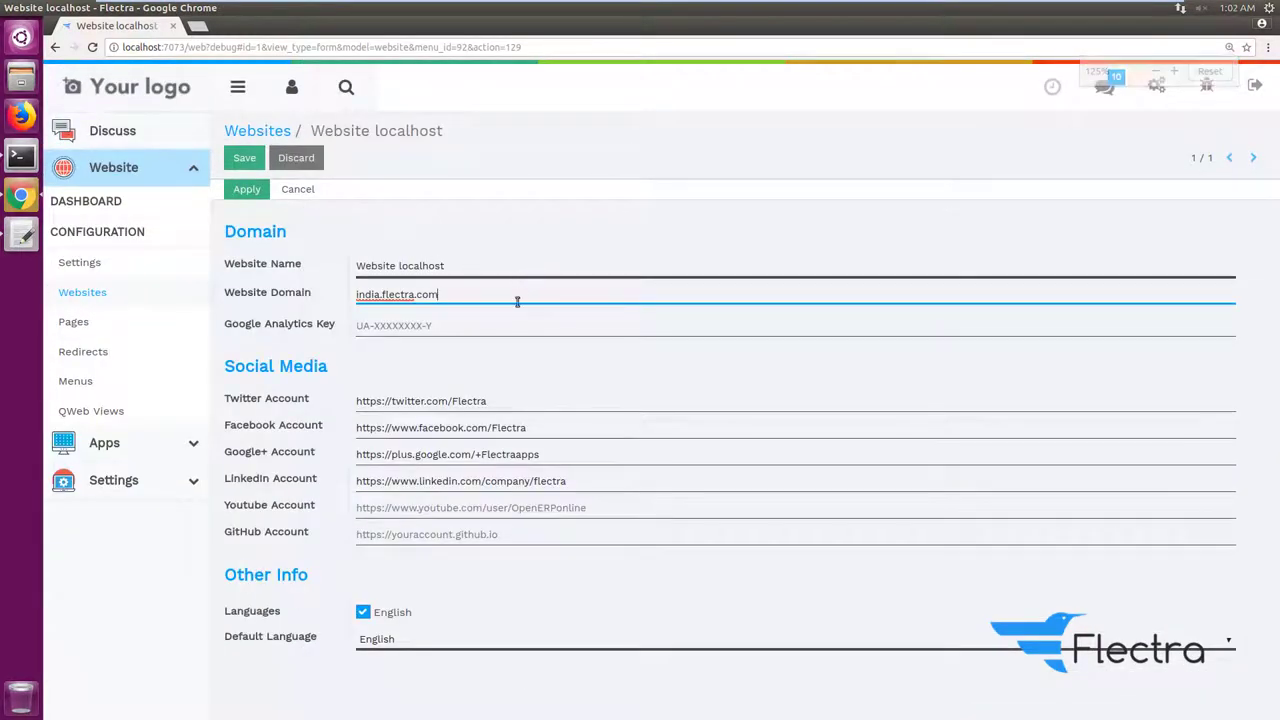
Rename the website to India Flectra and save the record.
left_click(480, 271)
double_click(480, 271)
left_click(480, 272)
triple_click(480, 272)
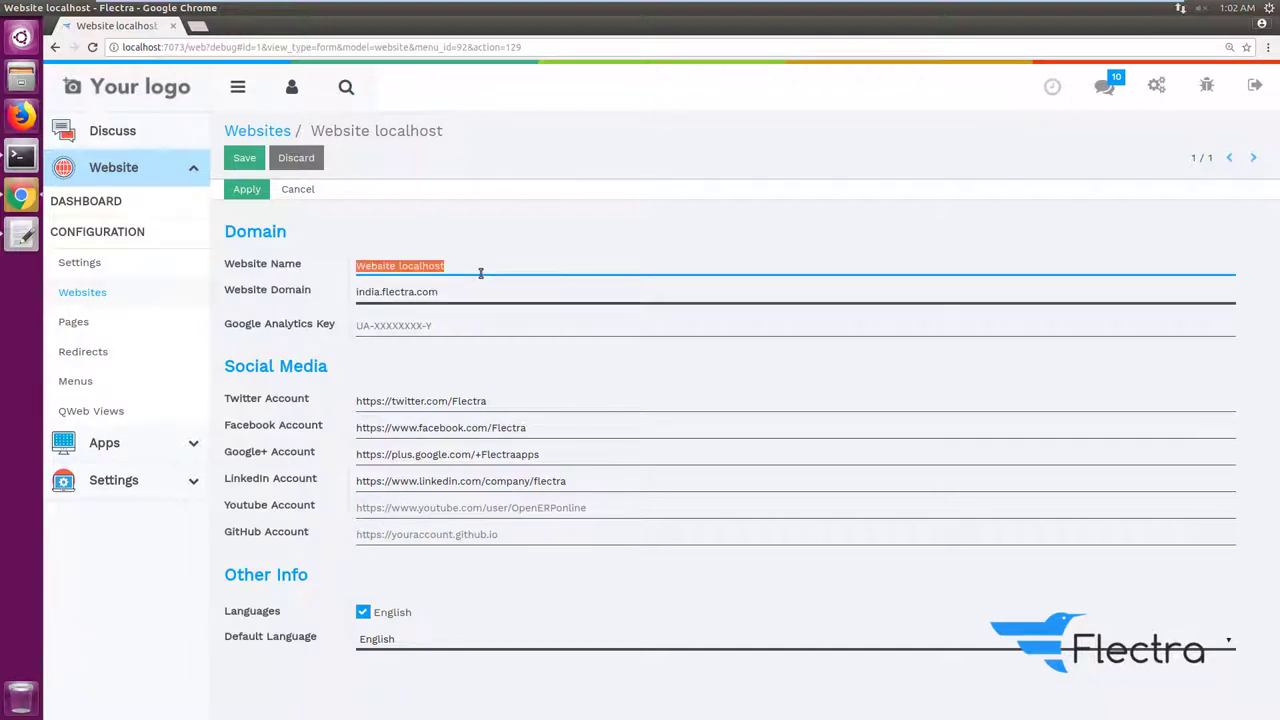
type("India Flectra")
left_click(244, 157)
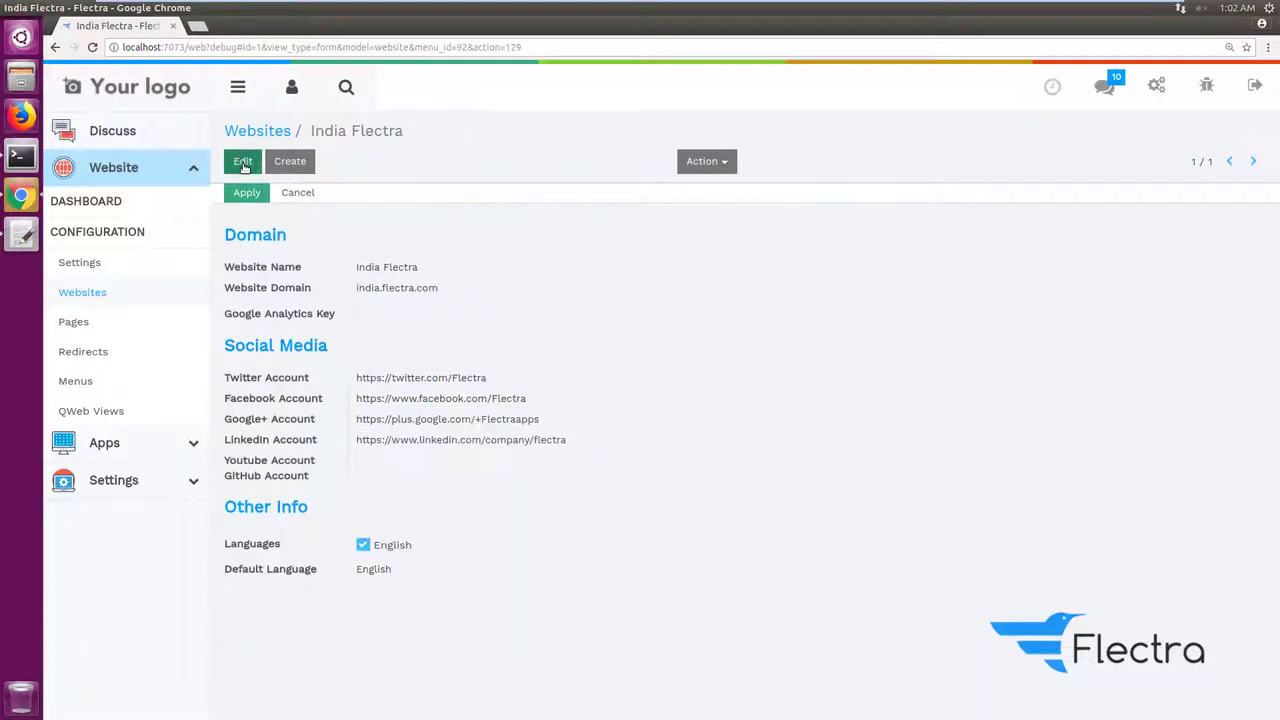
left_click_drag(364, 287, 446, 289)
left_click(446, 289)
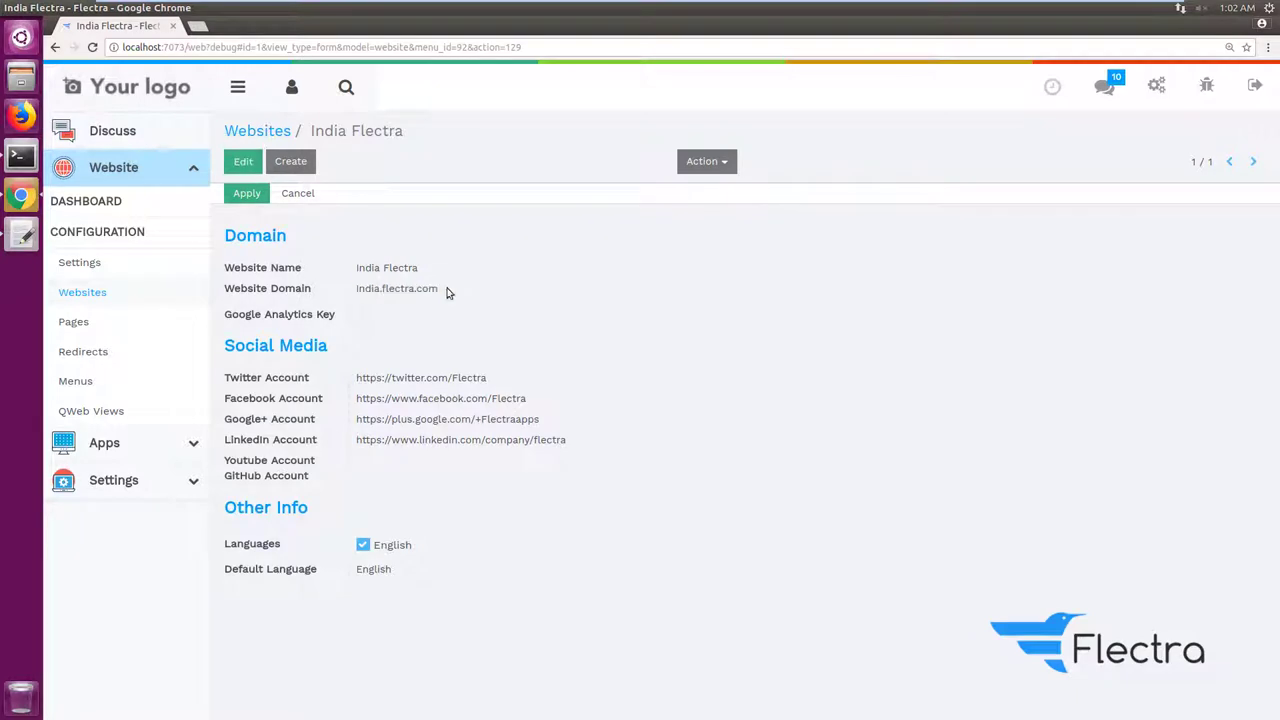
Create and save the USA Flectra website on domain usa.flectra.com, then list QWeb Views.
left_click(311, 161)
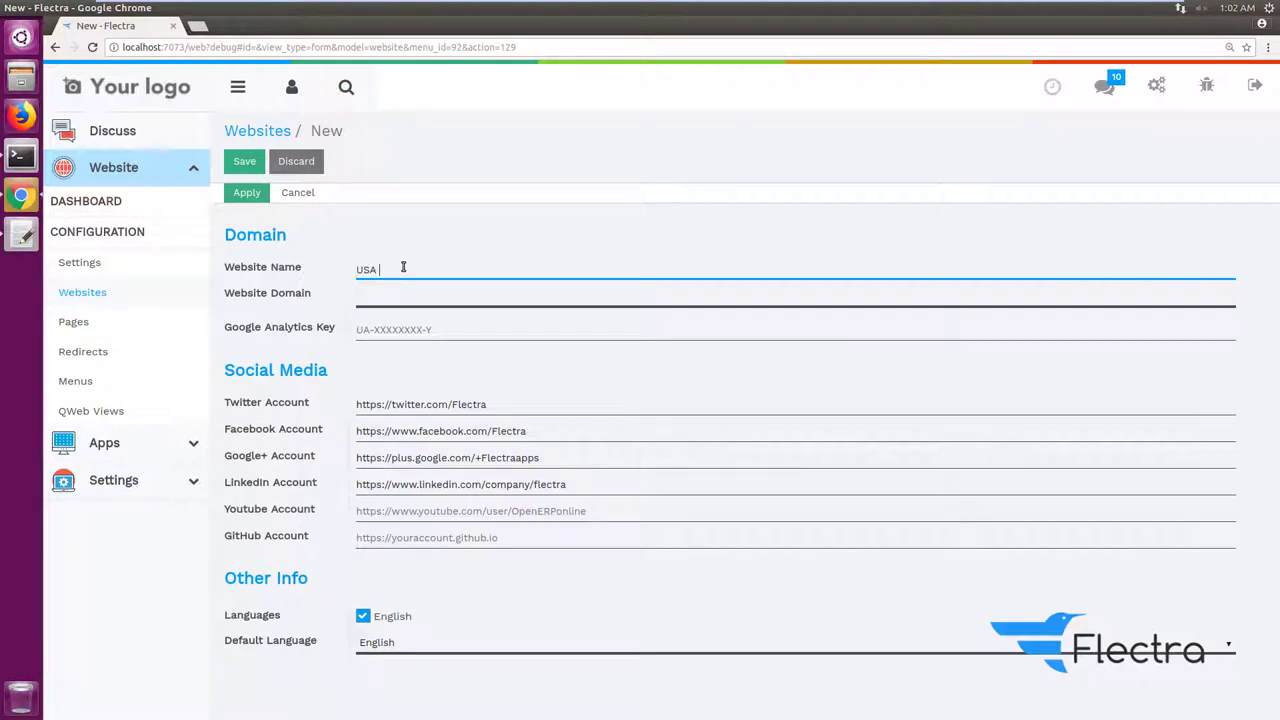
type("USA Flectra")
key("Tab")
type("fl")
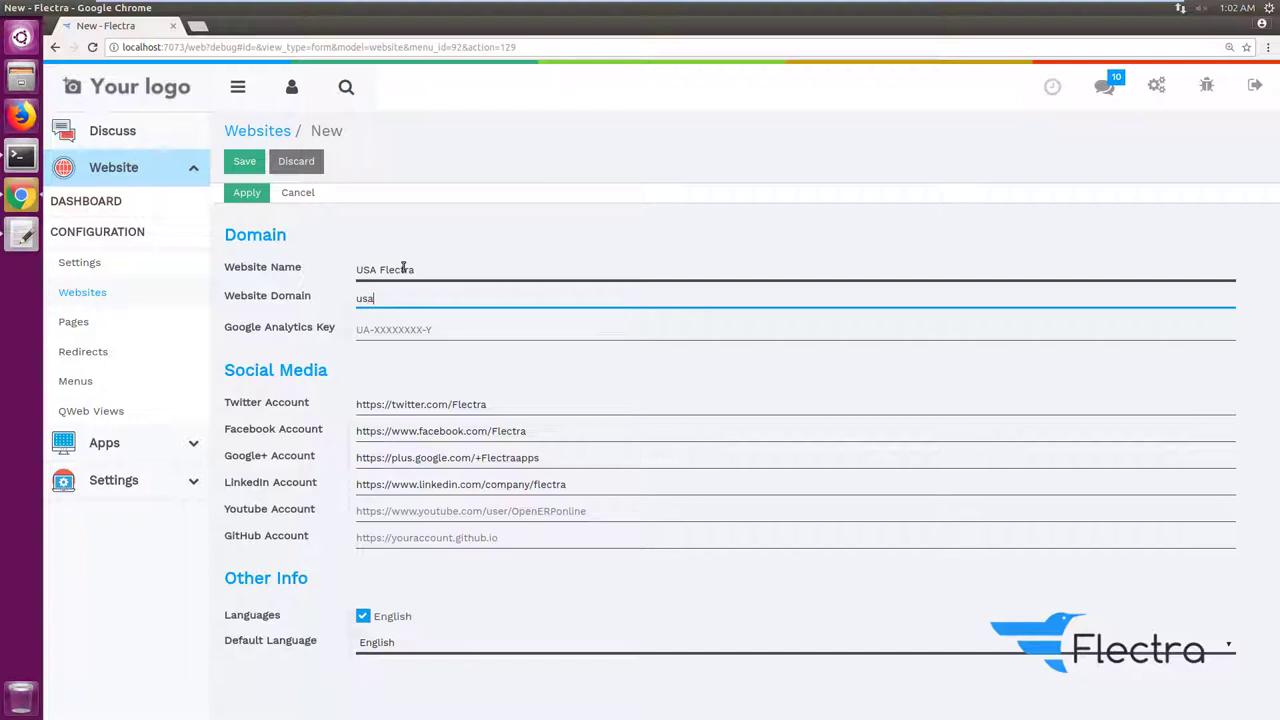
type("ectra.com")
left_click(247, 165)
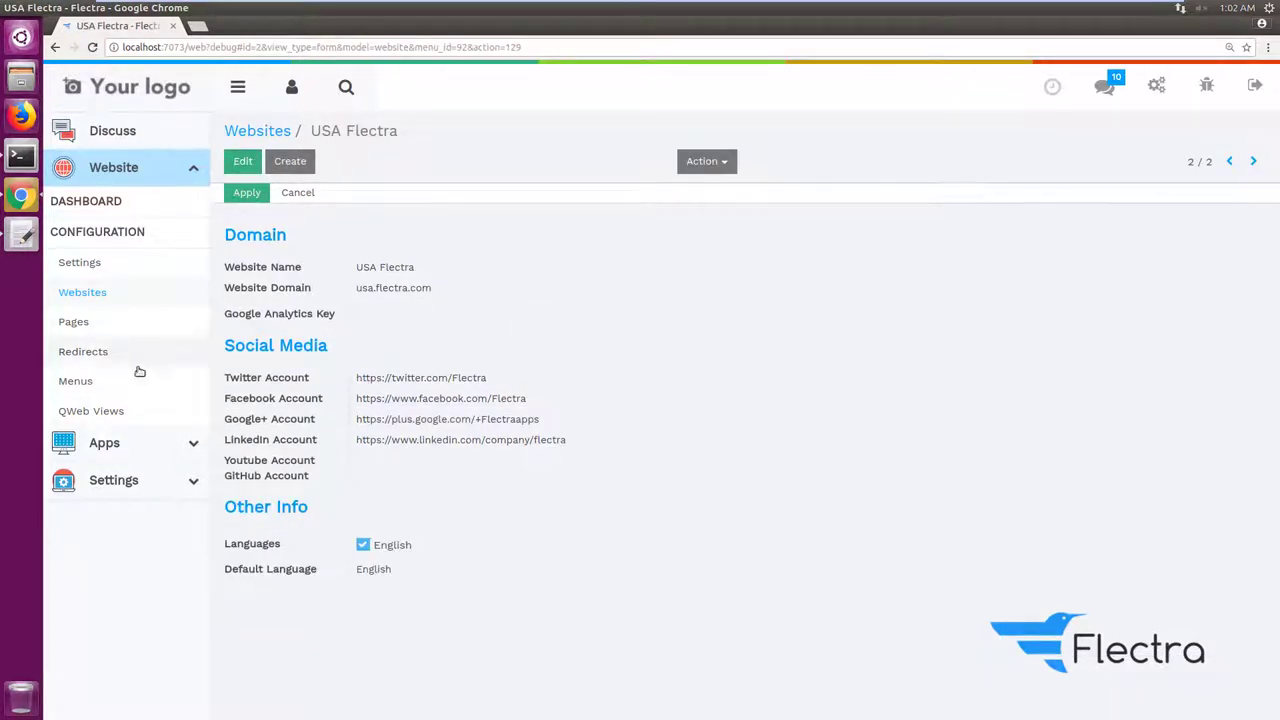
left_click(91, 411)
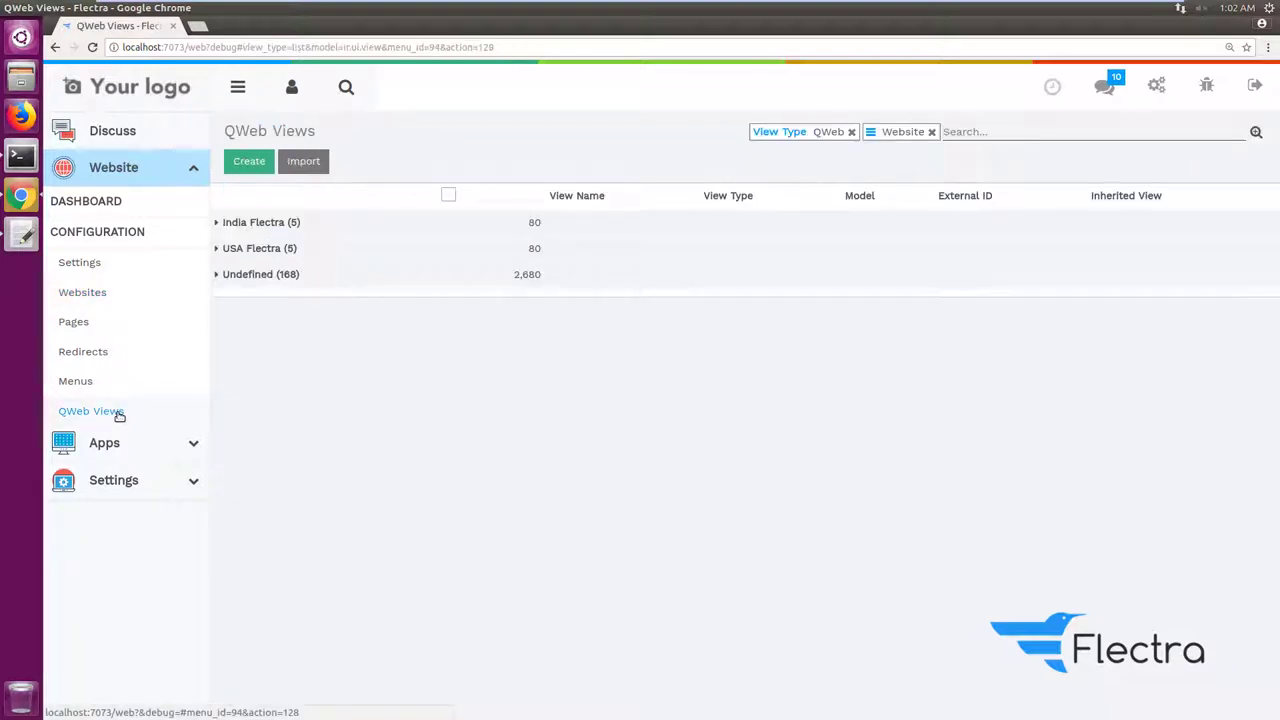
Expand the India Flectra and USA Flectra QWeb view groups, then return to the Discuss inbox.
left_click(430, 224)
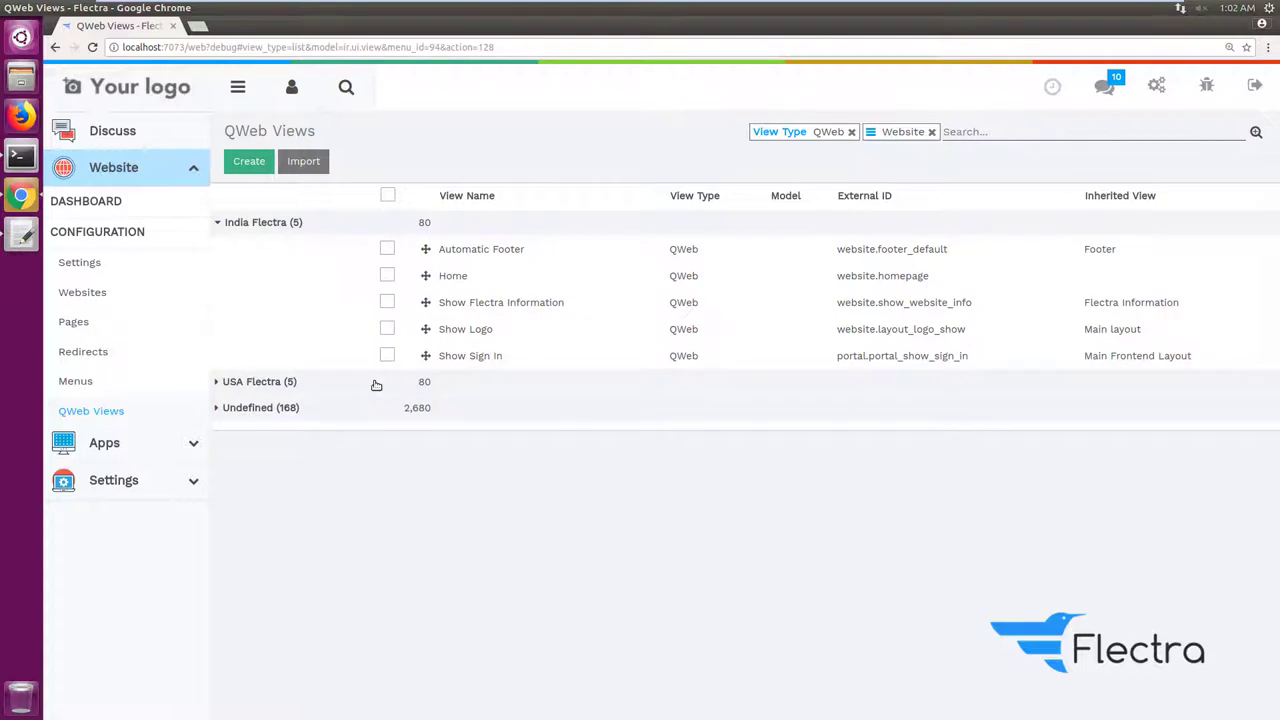
left_click(376, 383)
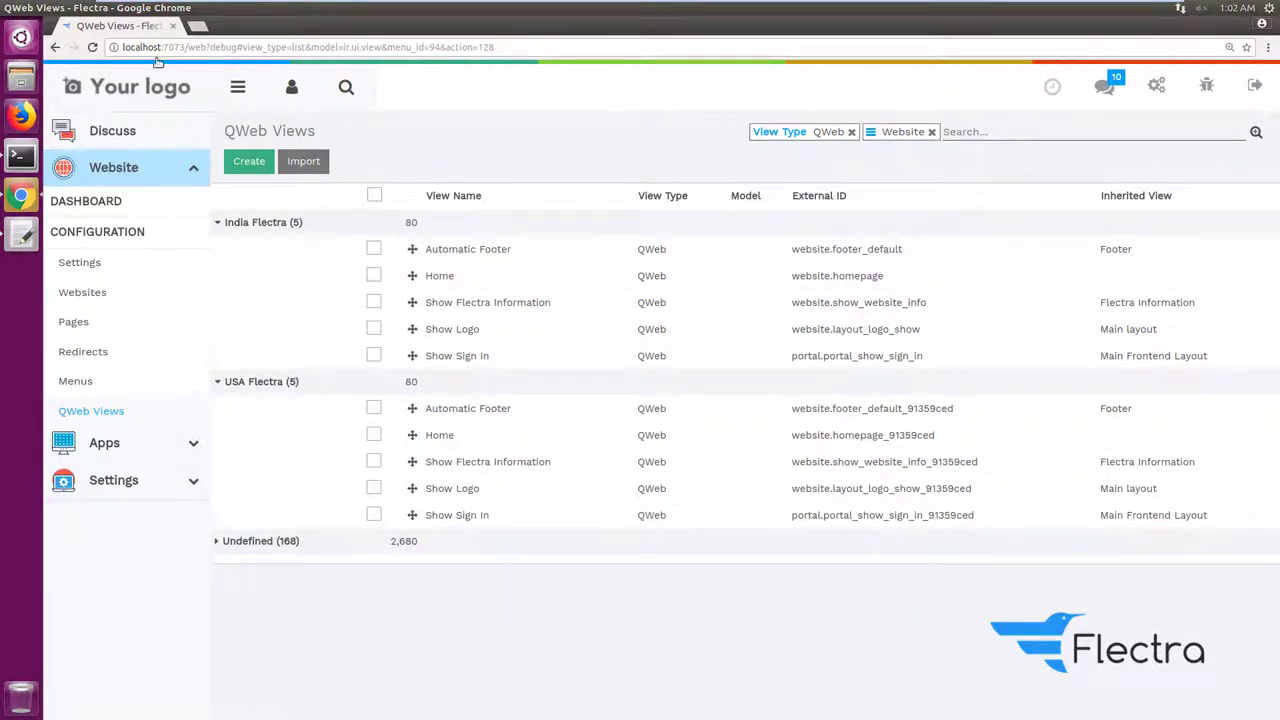
left_click_drag(121, 48, 199, 55)
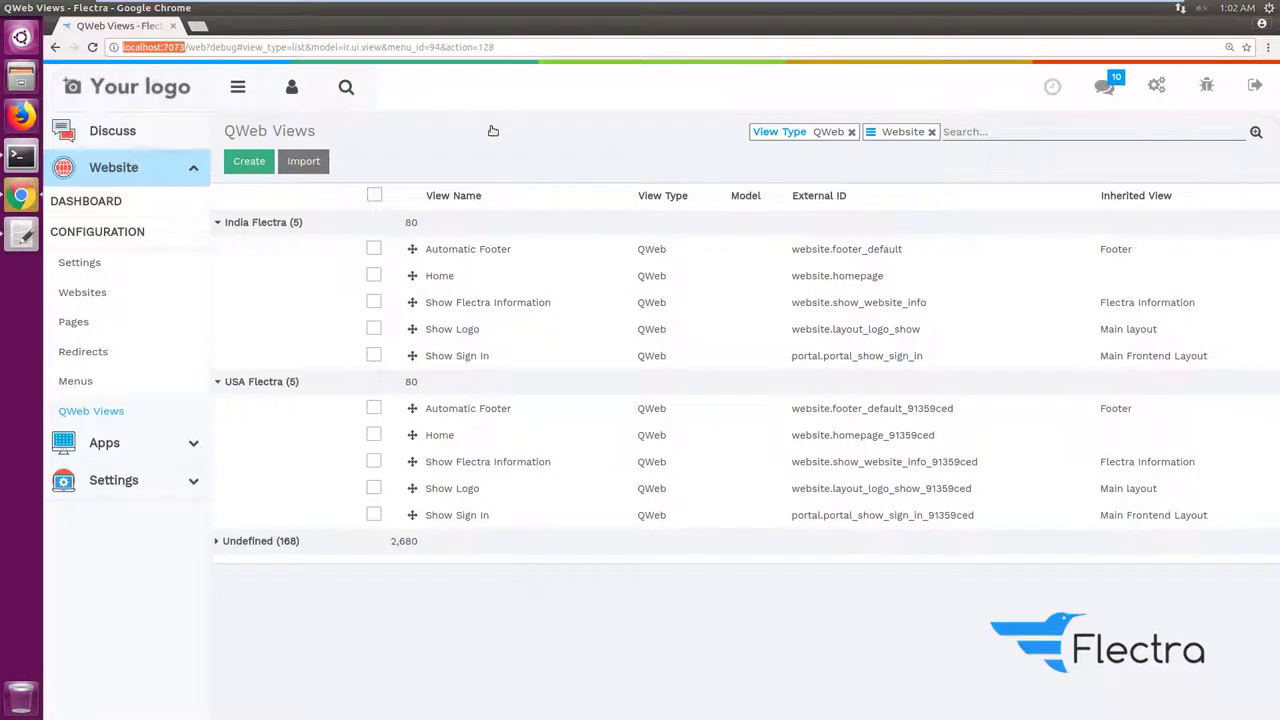
left_click(486, 140)
left_click(147, 90)
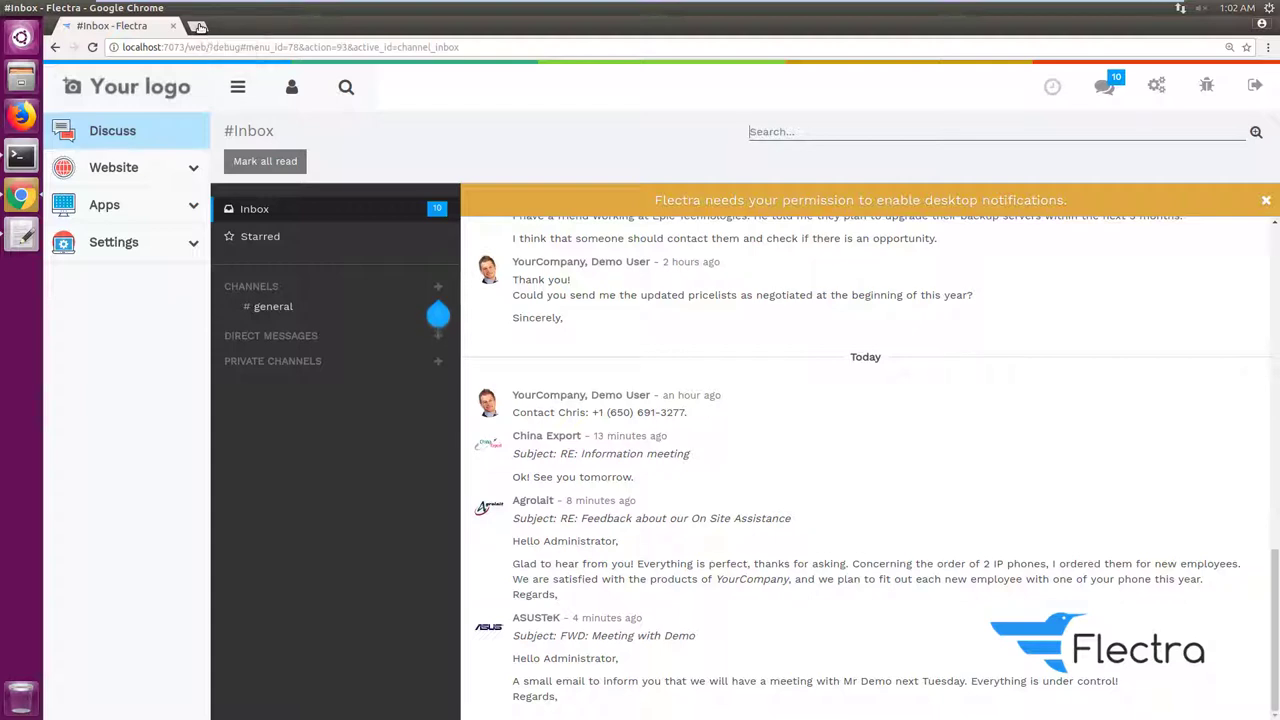
Open india.flectra.com:7073 in a new browser tab.
left_click(199, 26)
type("i")
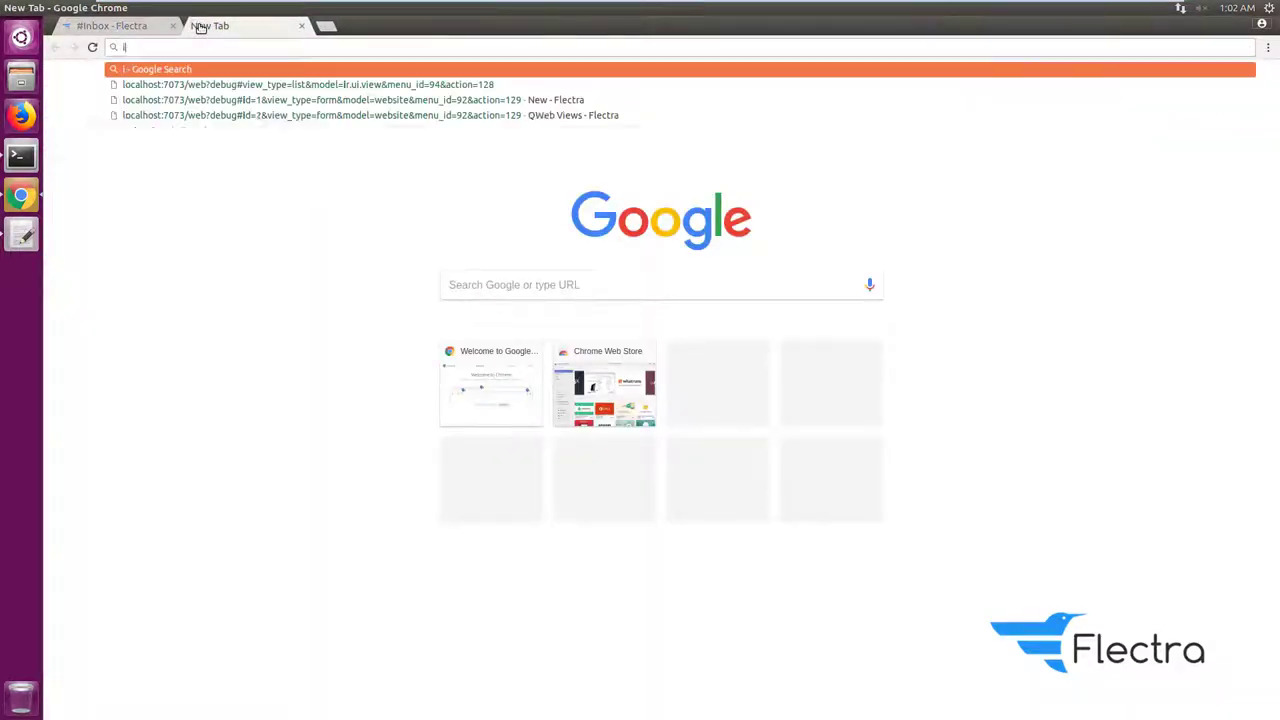
type("ndia.flectra.com:7073")
key("Return")
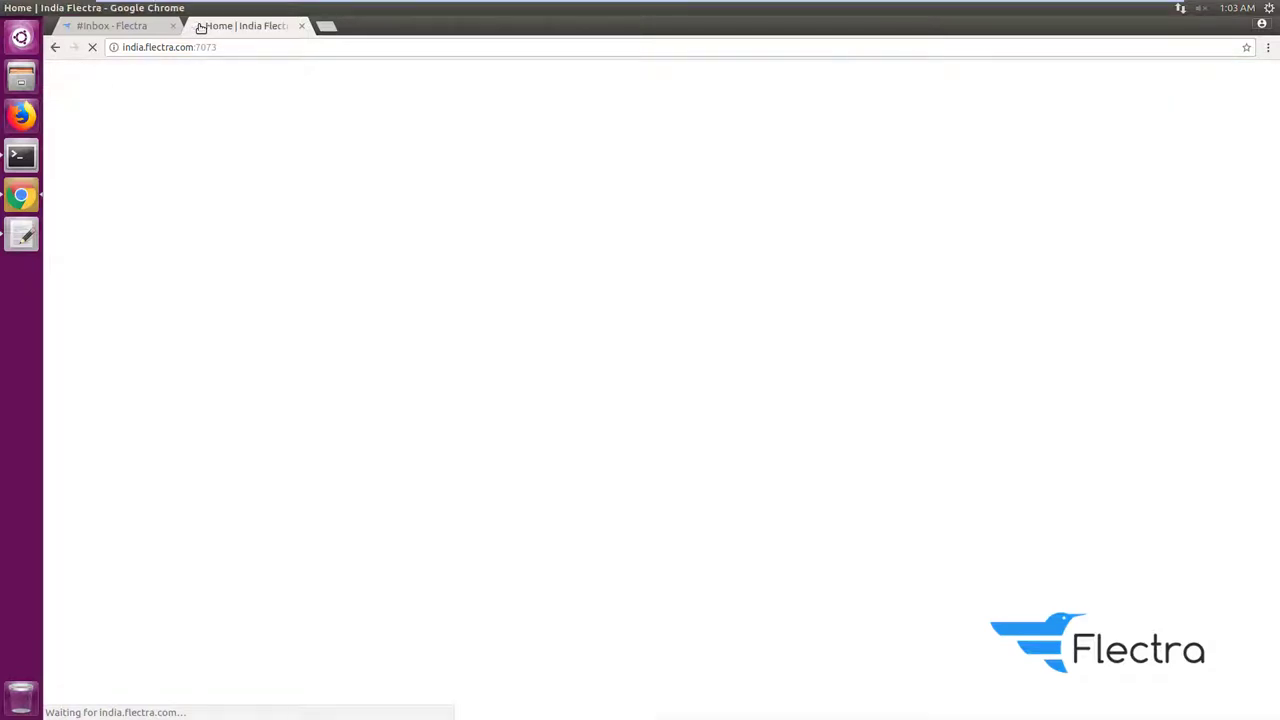
left_click(257, 48)
key("ctrl+c")
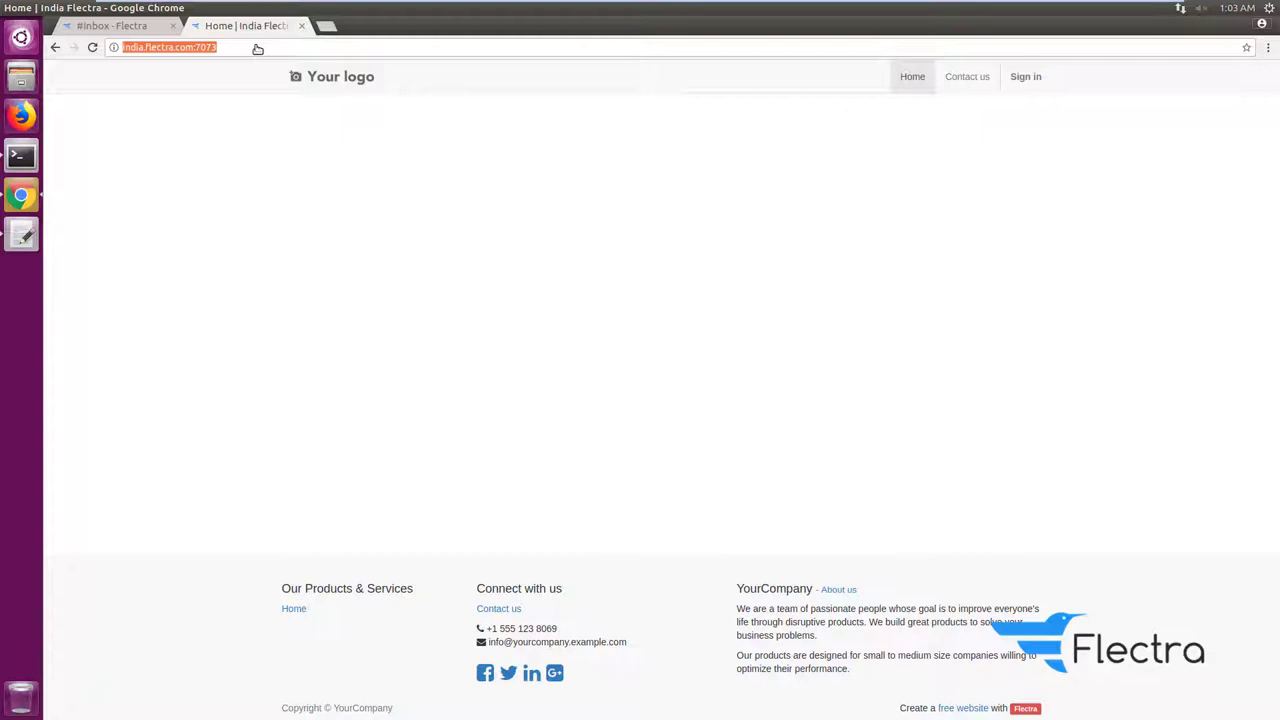
Open usa.flectra.com:7073 in an incognito window.
key("ctrl+shift+n")
key("ctrl+v")
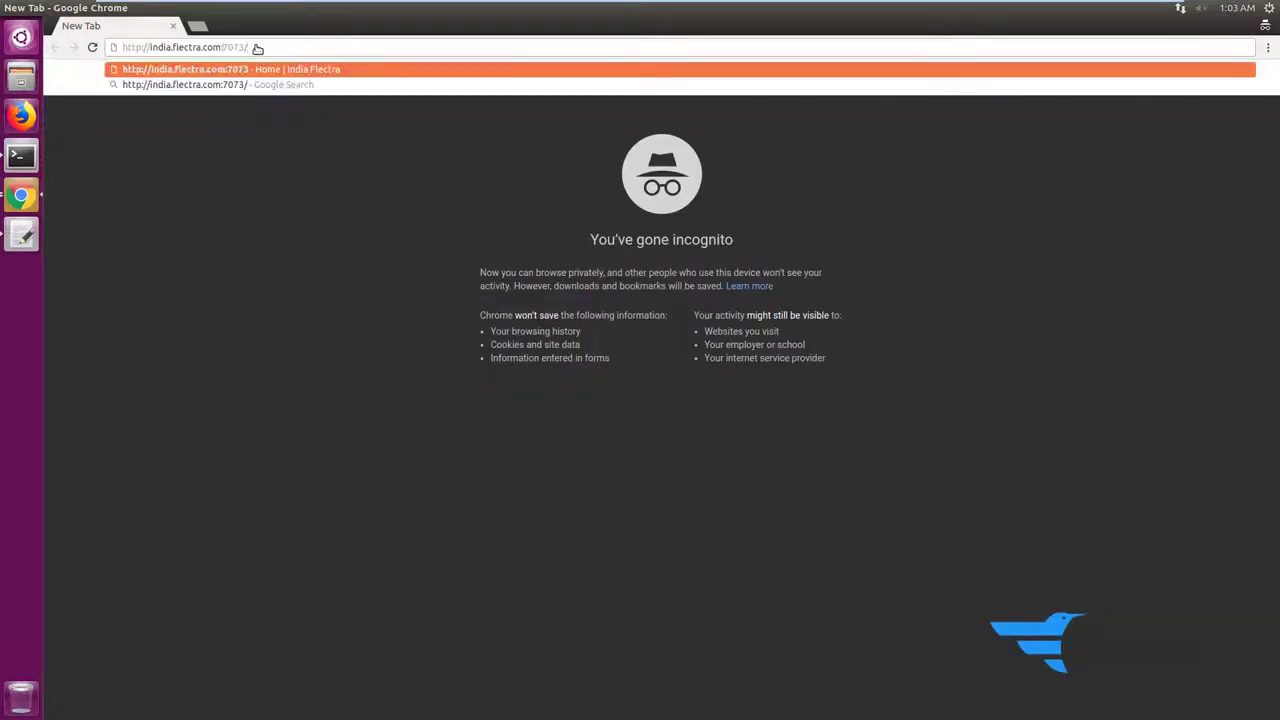
key("ctrl+Left")
key("ctrl+Left")
key("ctrl+Left")
key("ctrl+Left")
key("ctrl+shift+Right")
type("usa")
key("Return")
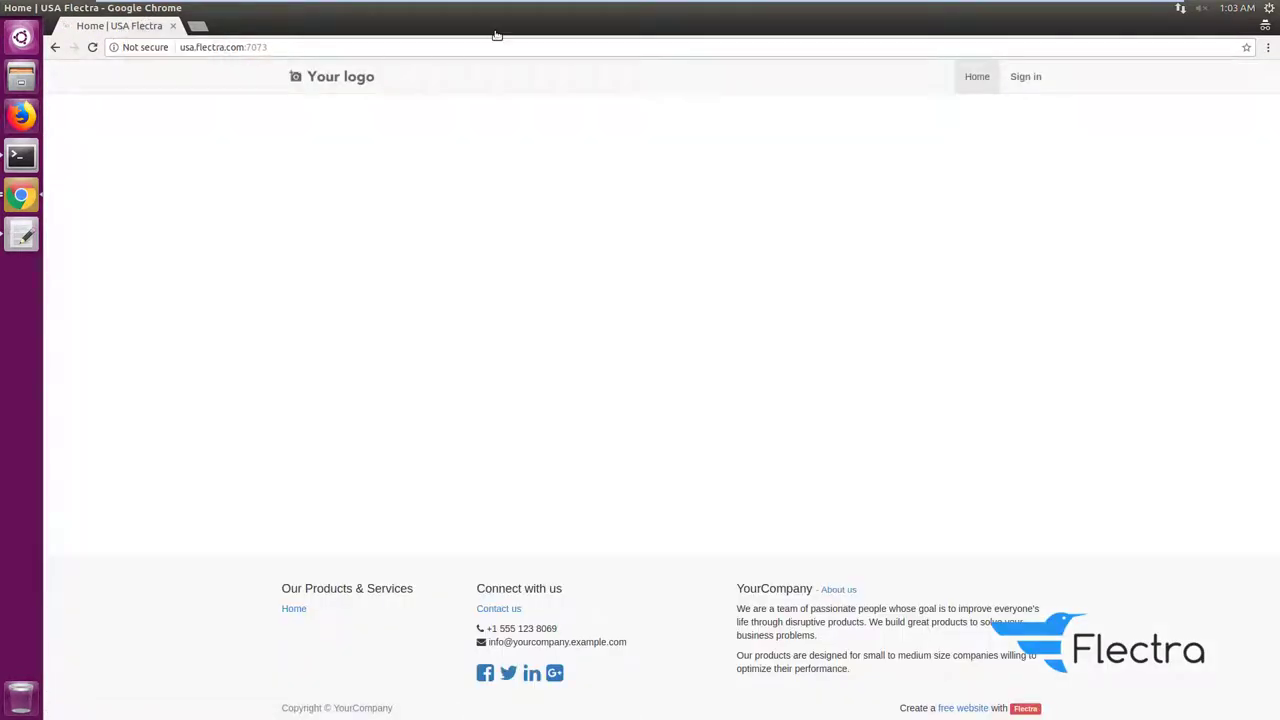
Return to the India Flectra window and enter the administrator login on its sign-in page.
left_click(21, 196)
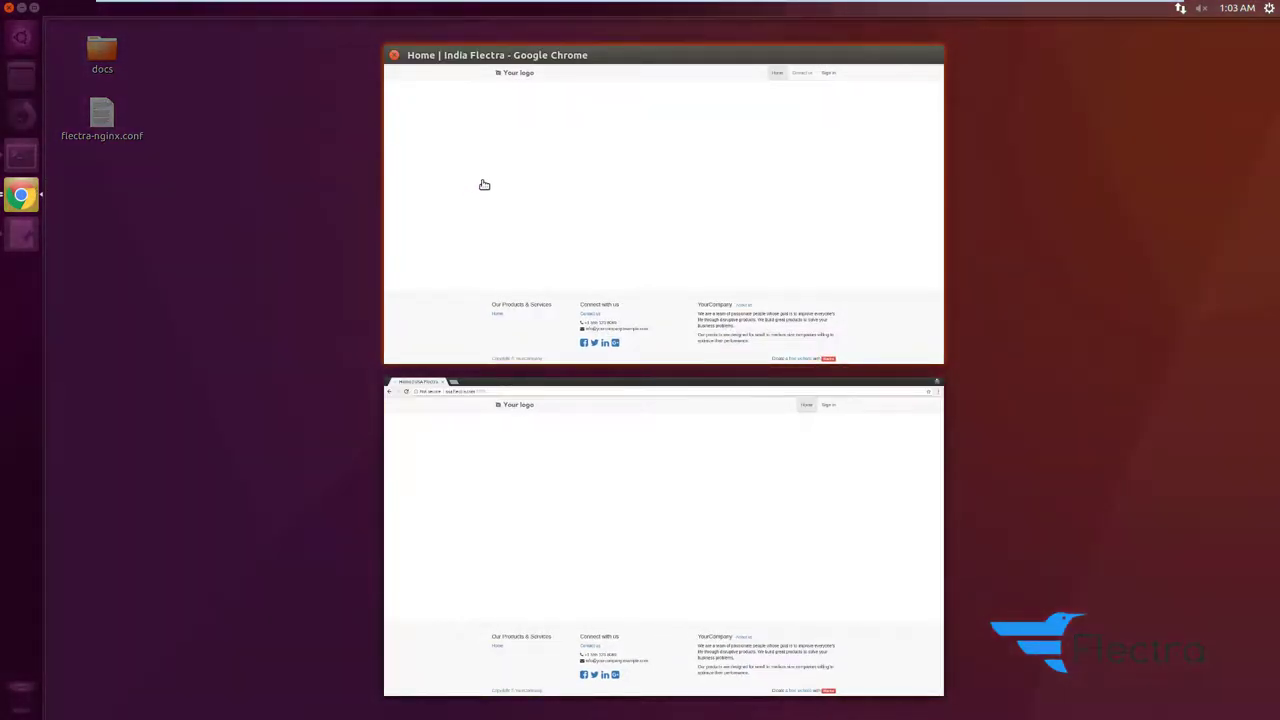
left_click(484, 185)
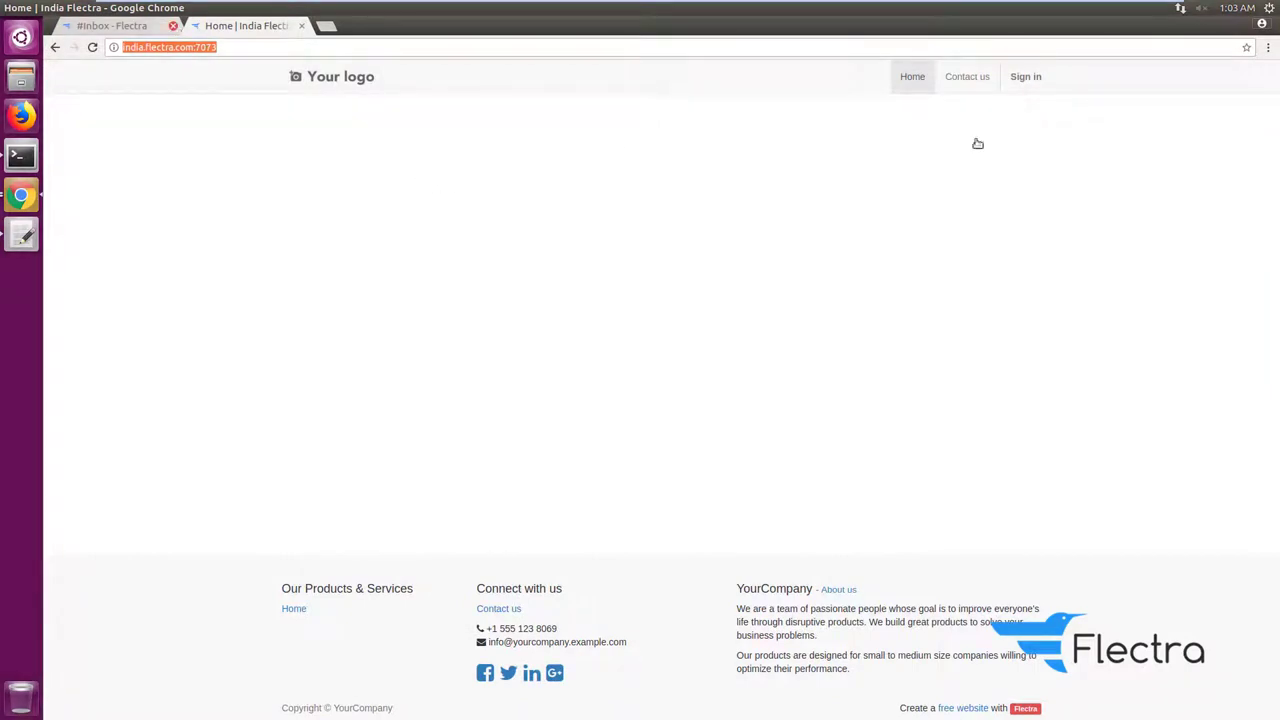
left_click(1030, 79)
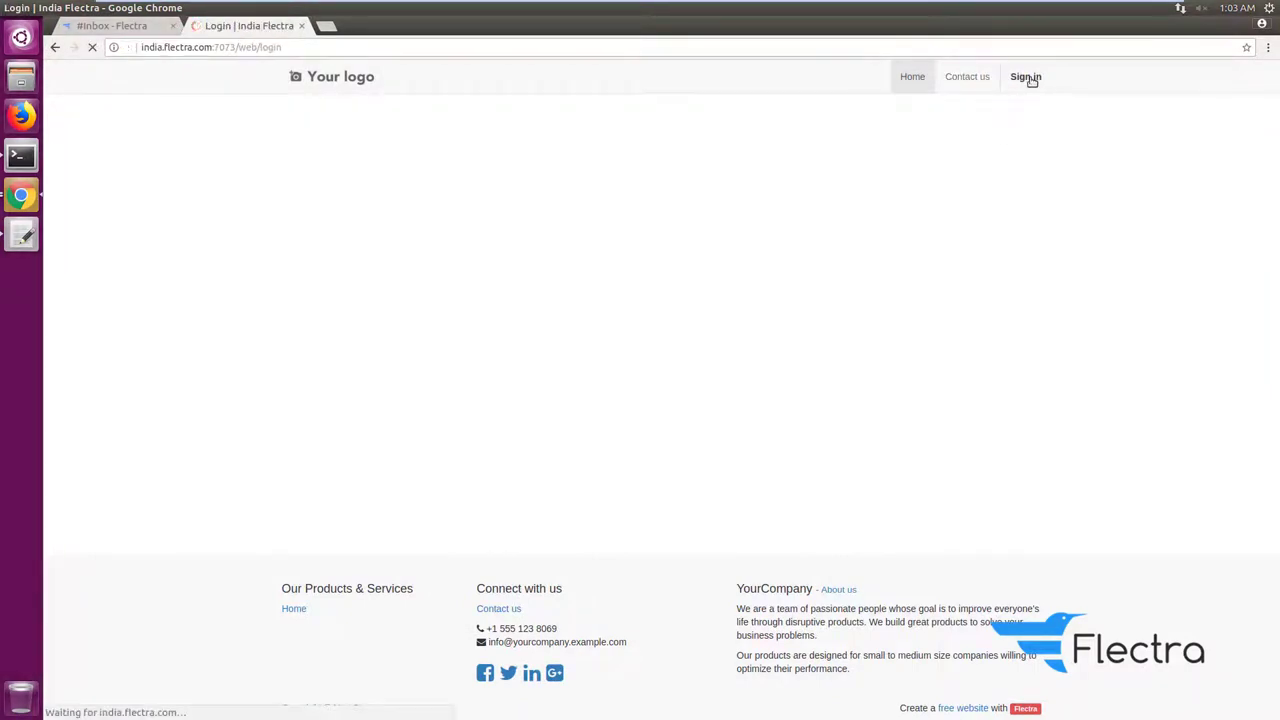
type("admin")
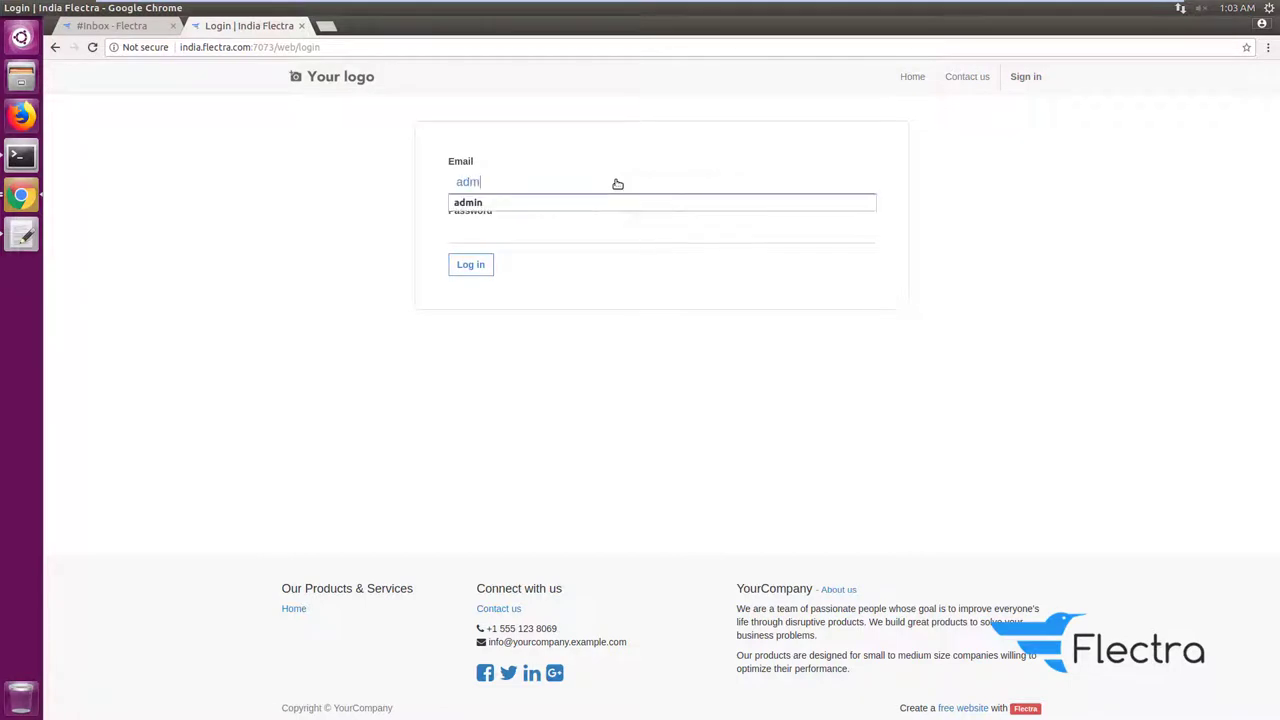
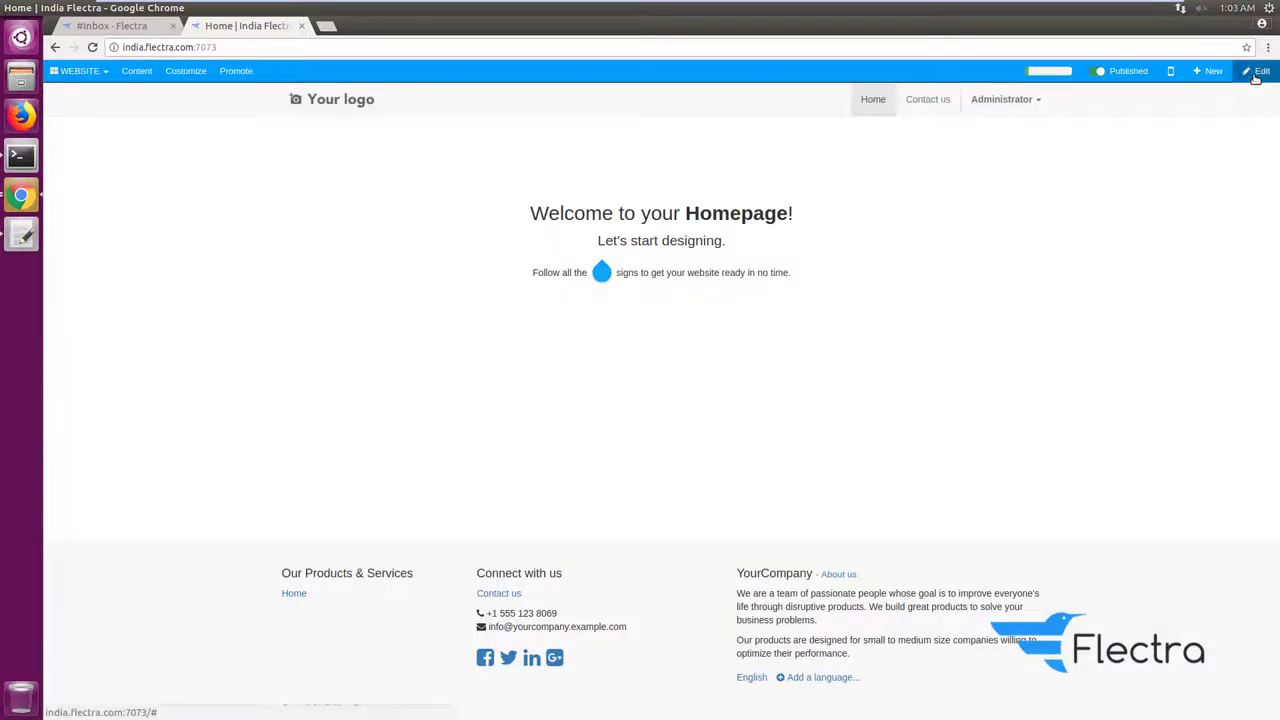
Enter edit mode on the India Flectra homepage.
left_click(1258, 71)
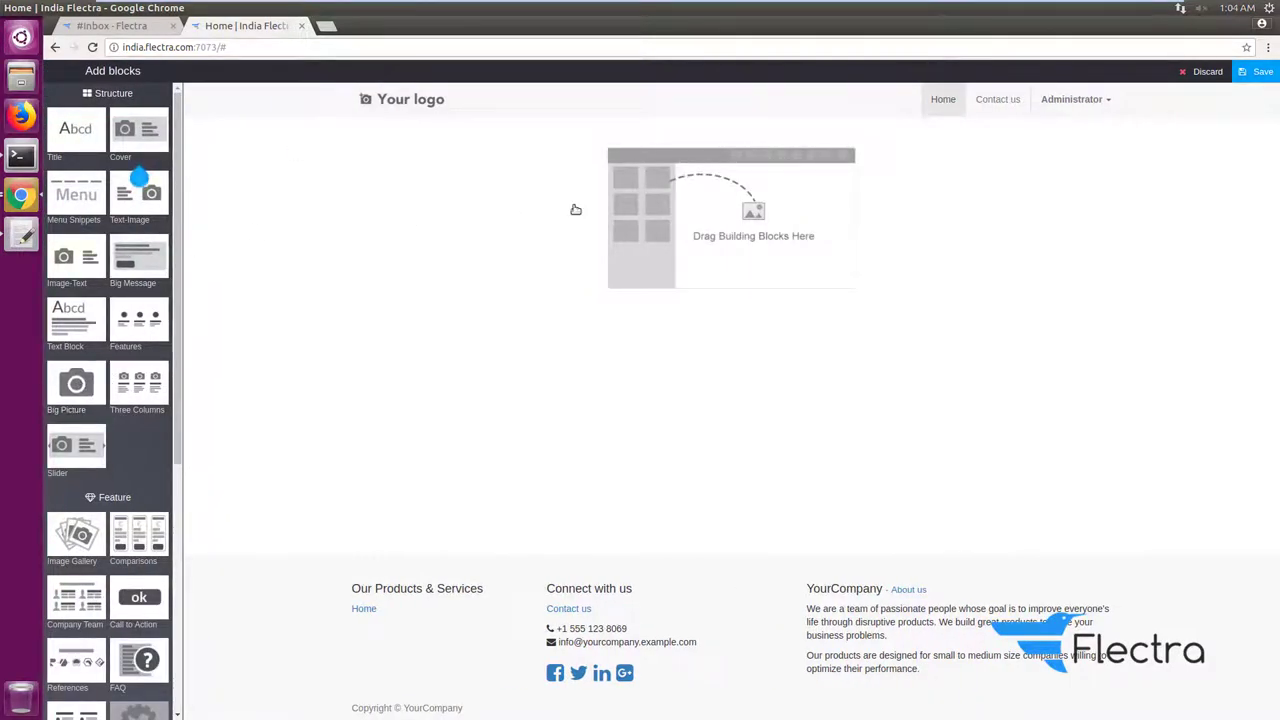
Drag a Big Picture 'A Punchy Headline' block onto the India homepage.
scroll(148, 352, "down", 2)
scroll(148, 352, "down", 5)
scroll(148, 352, "up", 6)
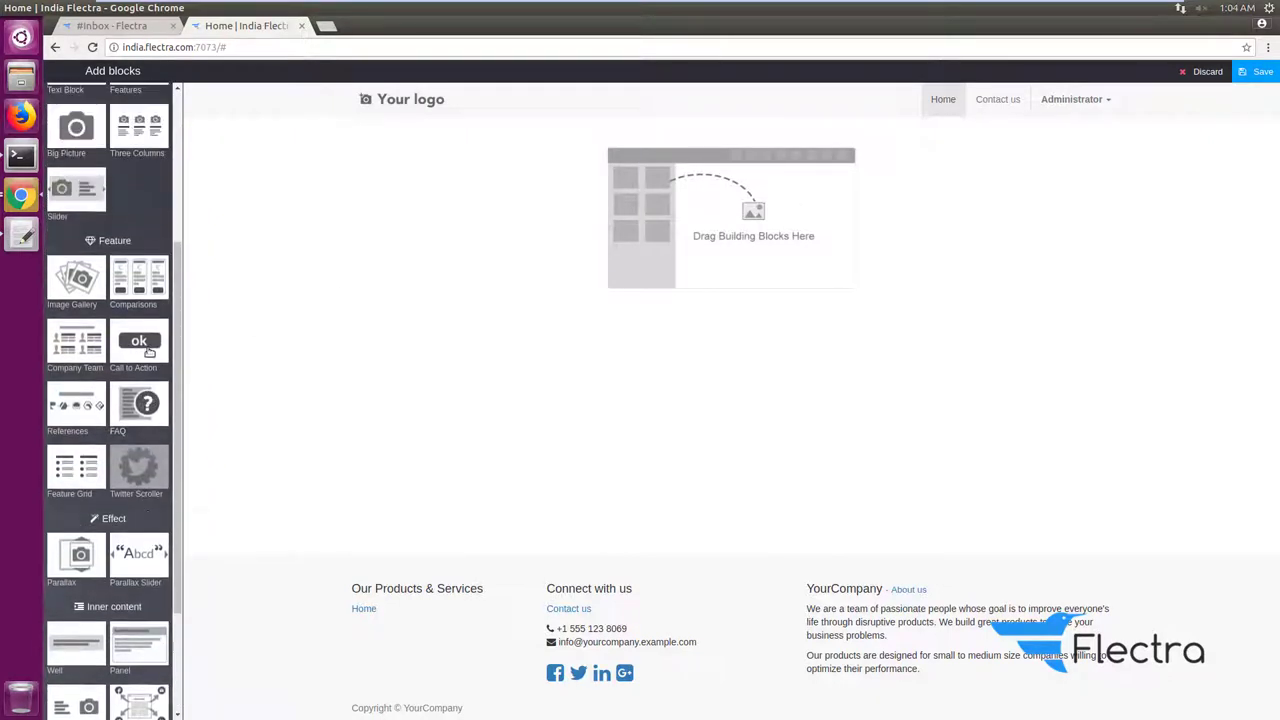
left_click_drag(74, 380, 600, 210)
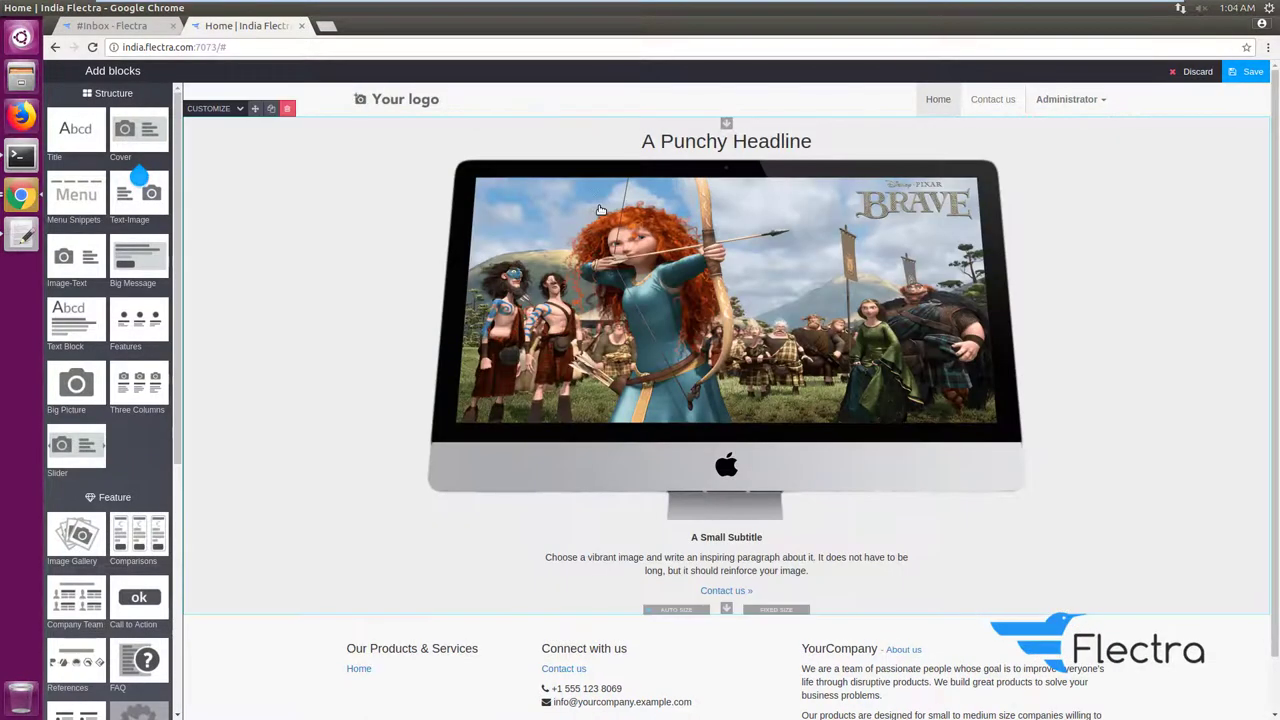
Replace the block's image with the uploaded ypY1GPCQ_400x400.jpg portrait and save the page.
left_click(645, 259)
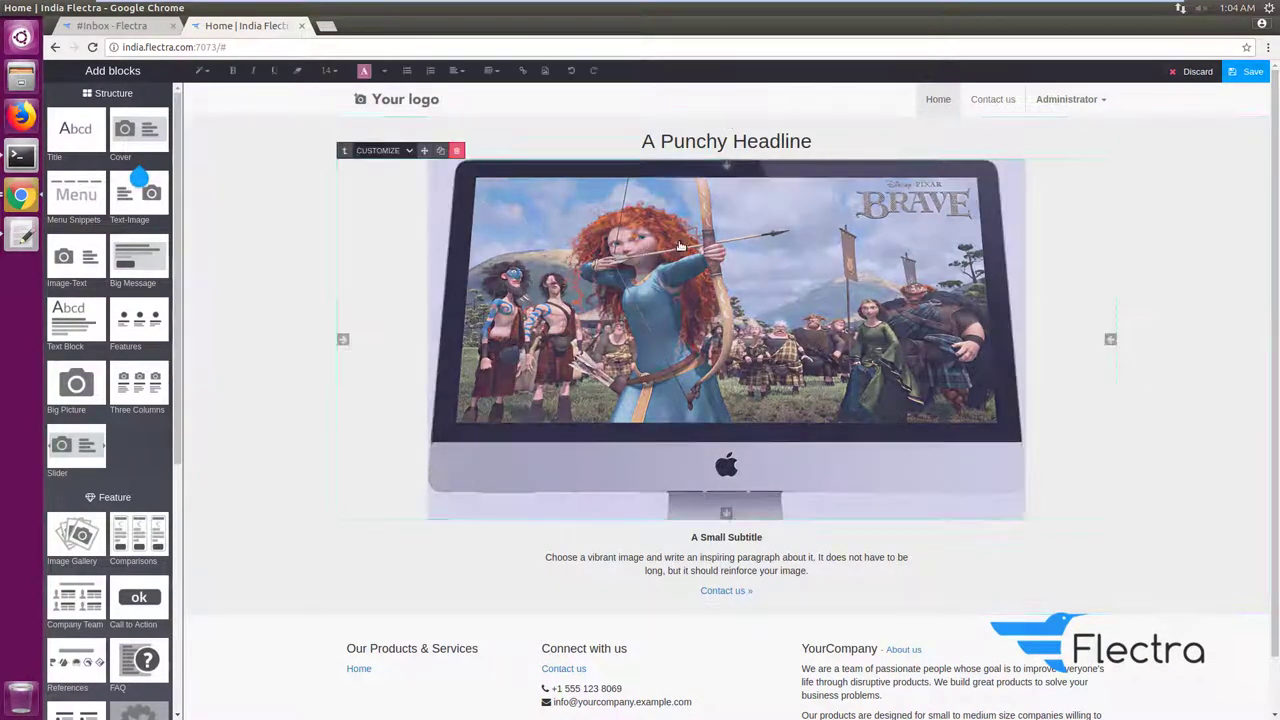
double_click(741, 271)
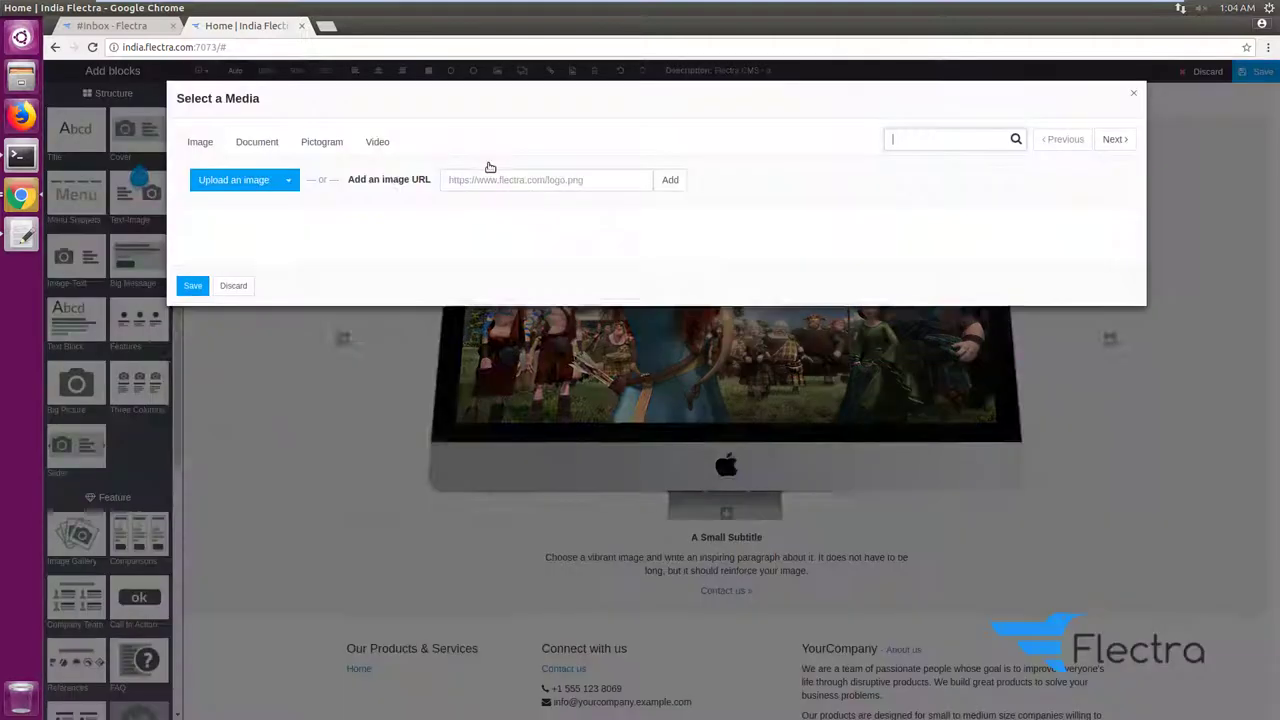
left_click(247, 185)
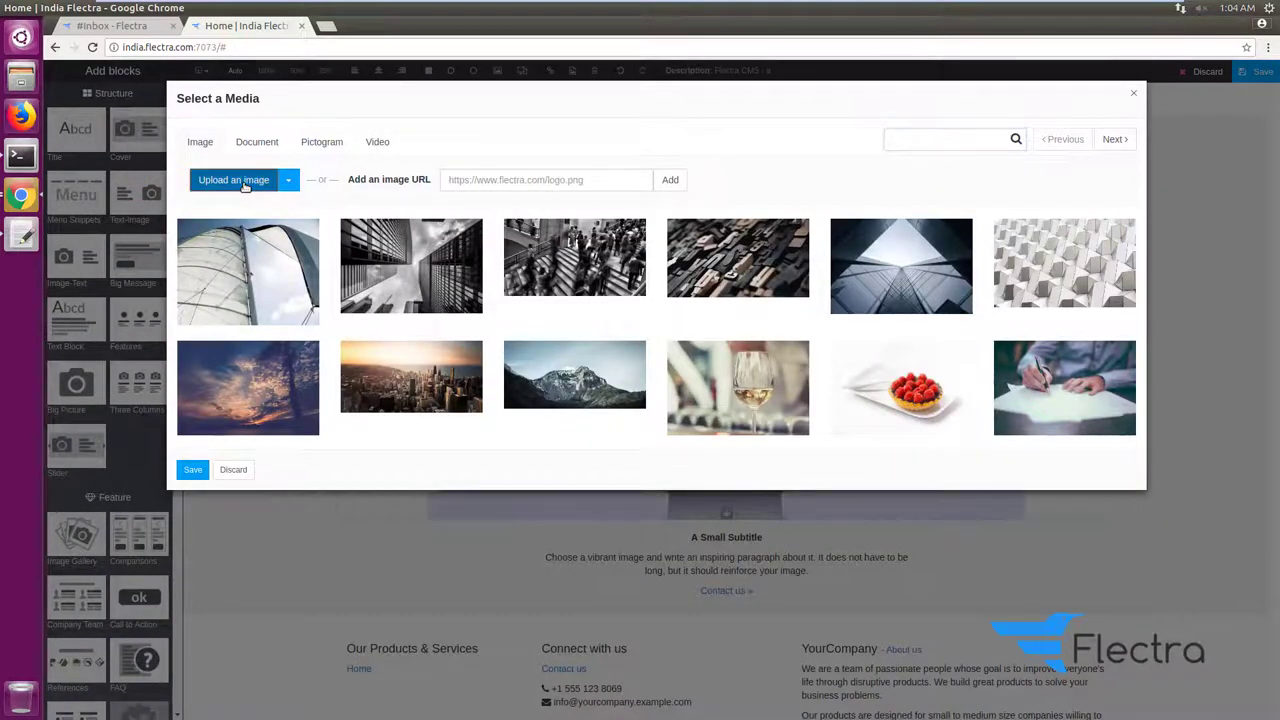
left_click(398, 235)
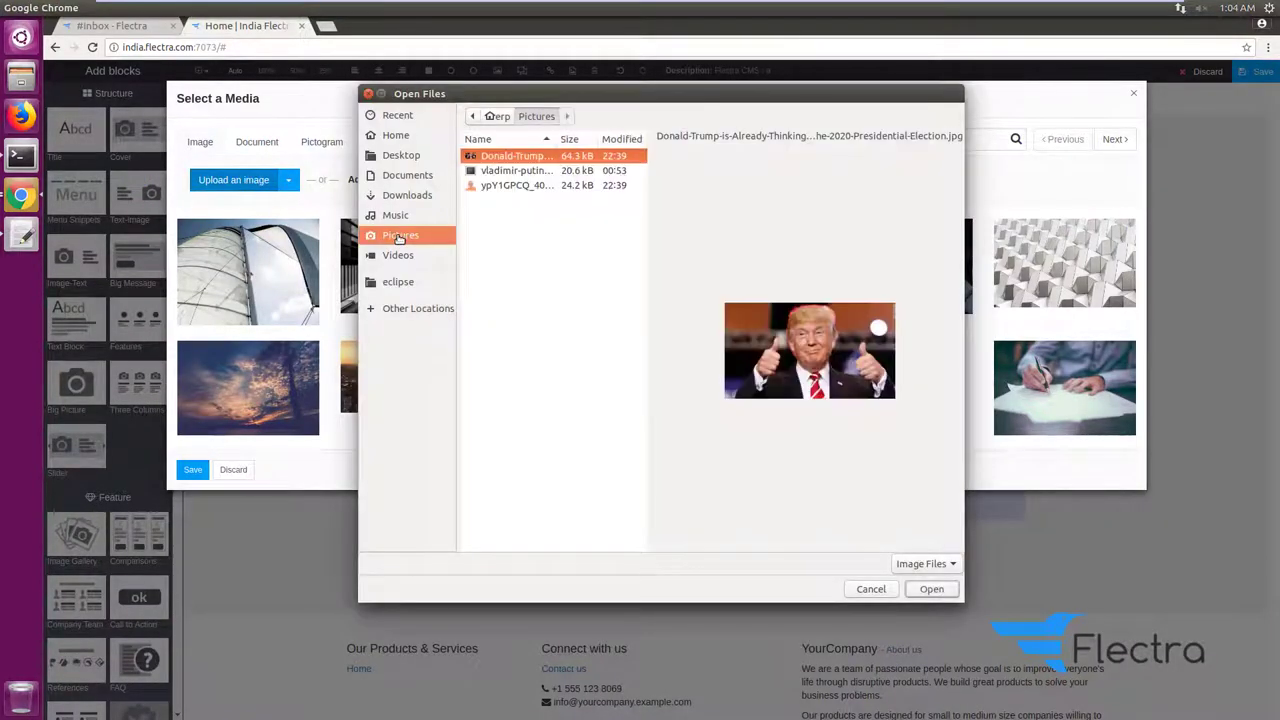
left_click(499, 190)
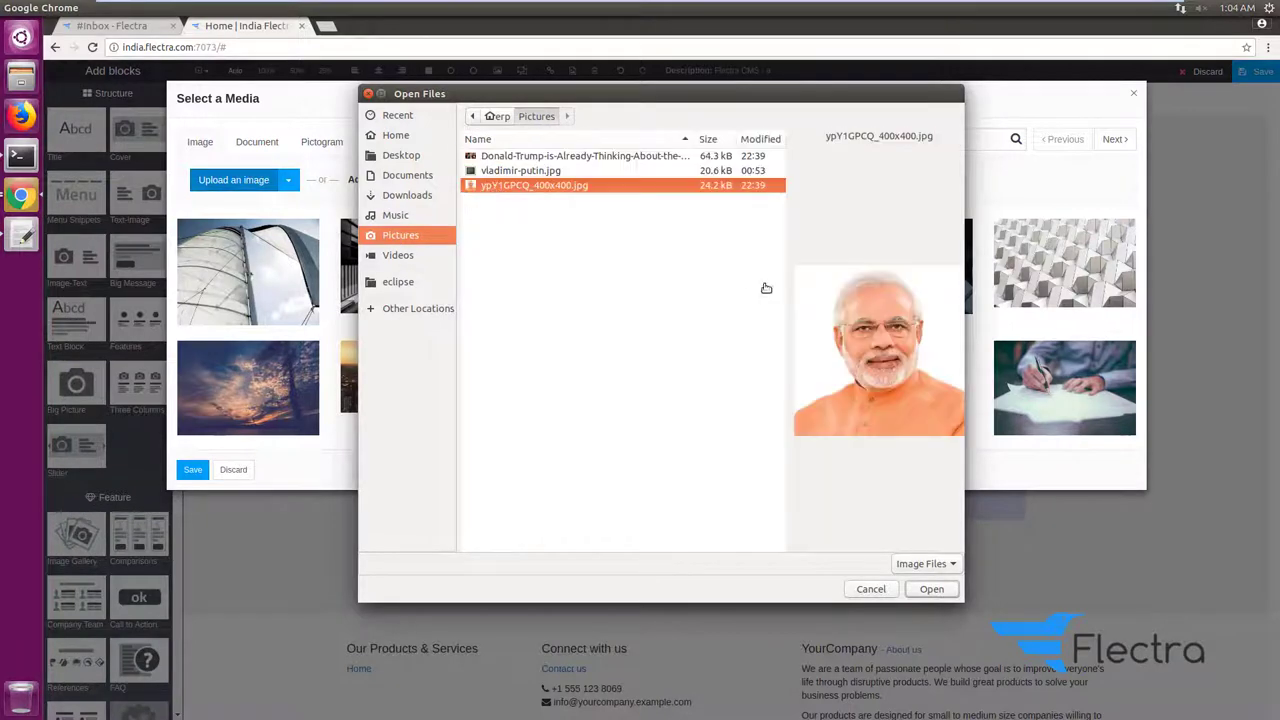
left_click(929, 590)
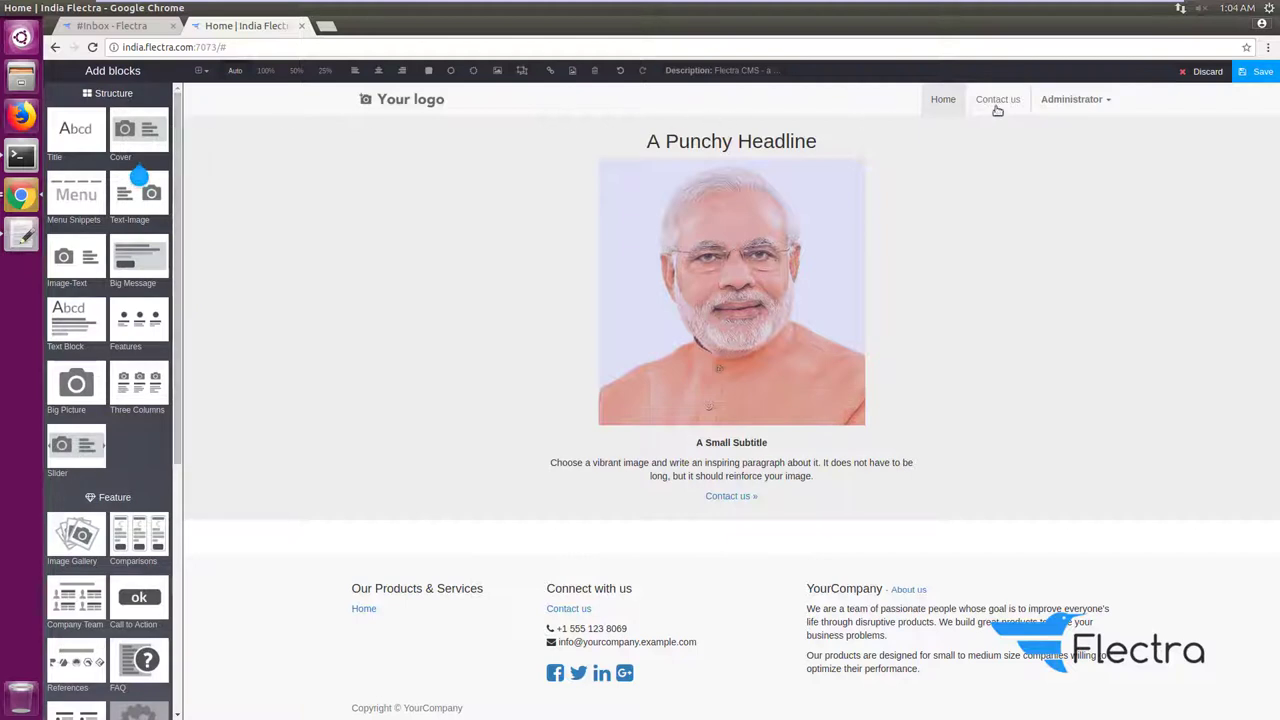
left_click(1258, 72)
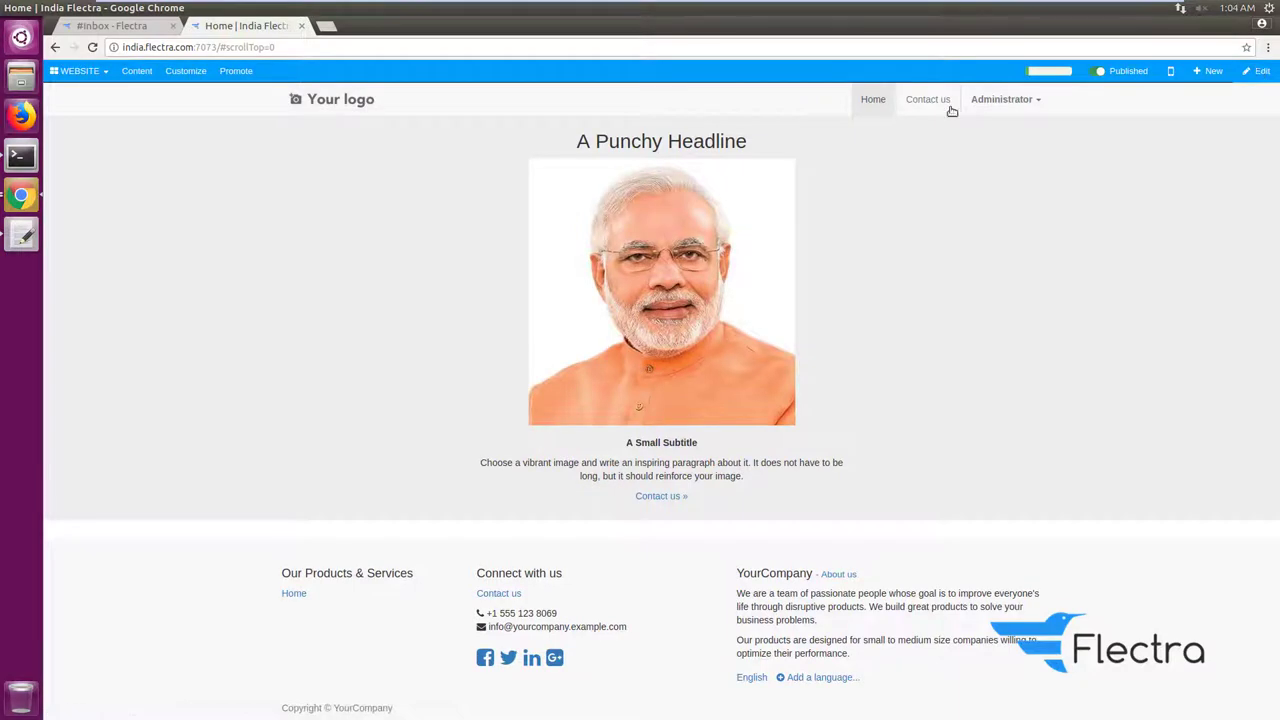
Sign in as admin in the USA Flectra window and open its homepage from the Website dashboard.
left_click(17, 194)
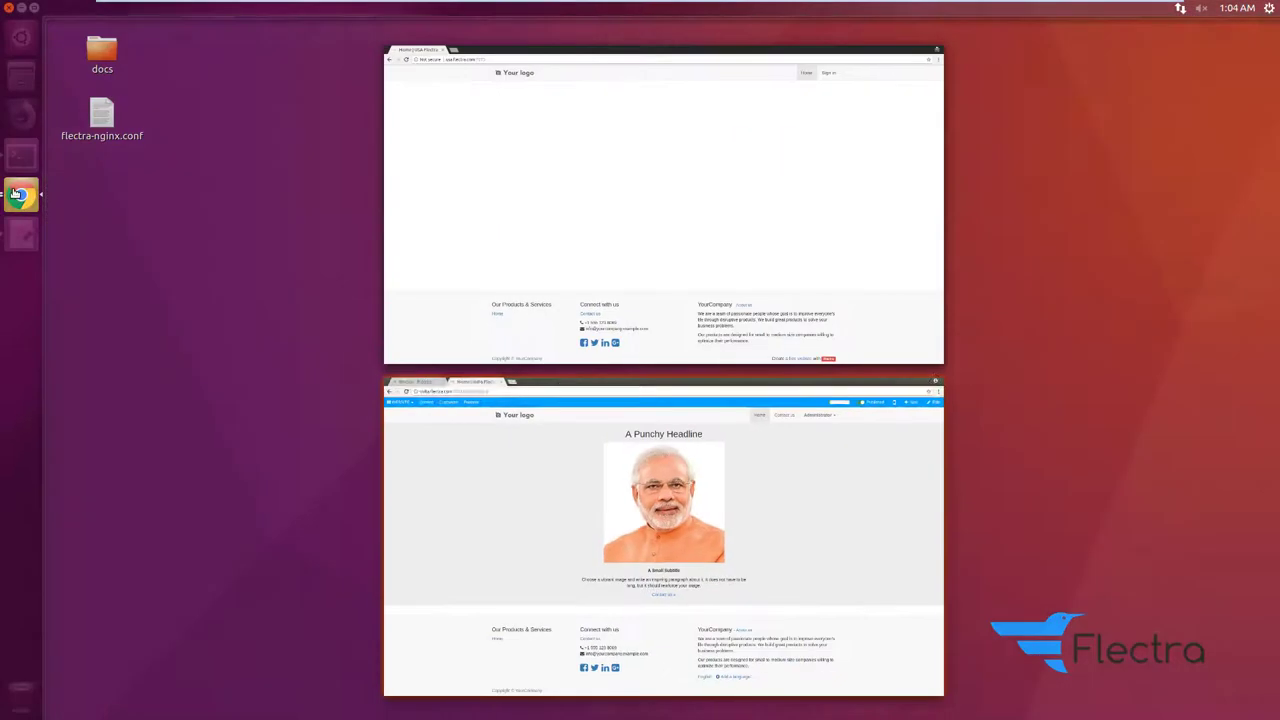
left_click(671, 191)
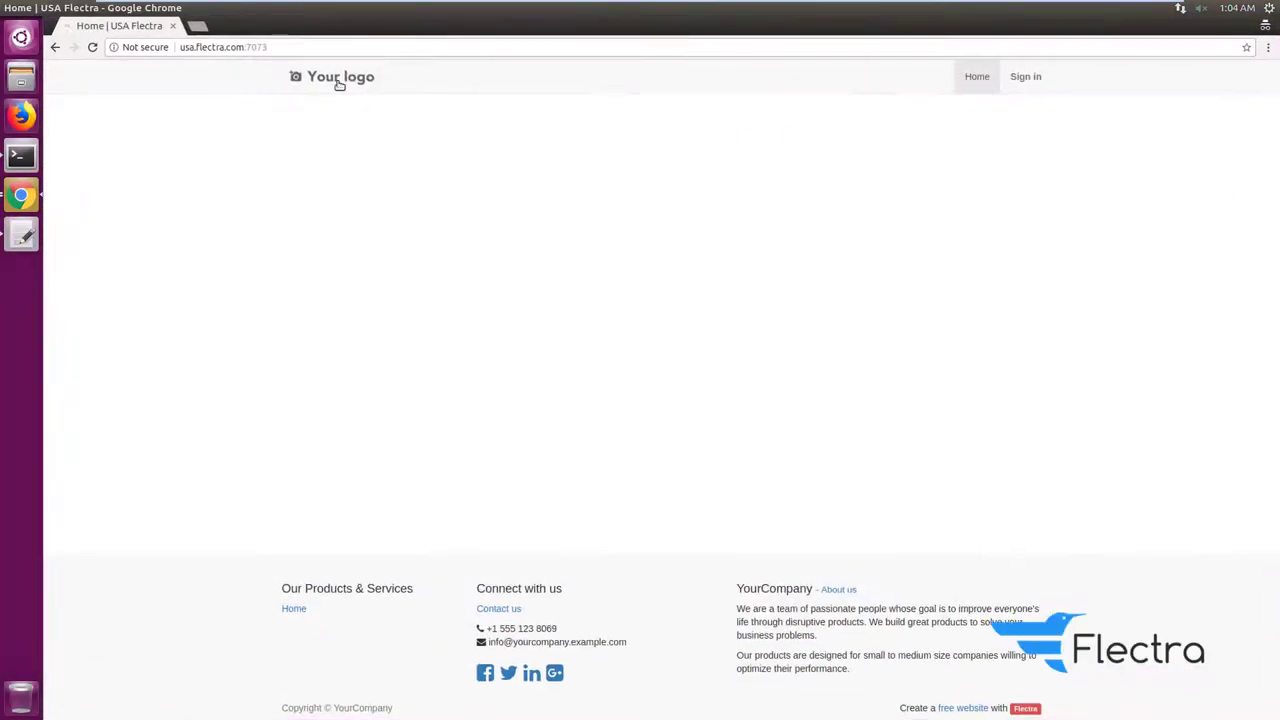
left_click(339, 84)
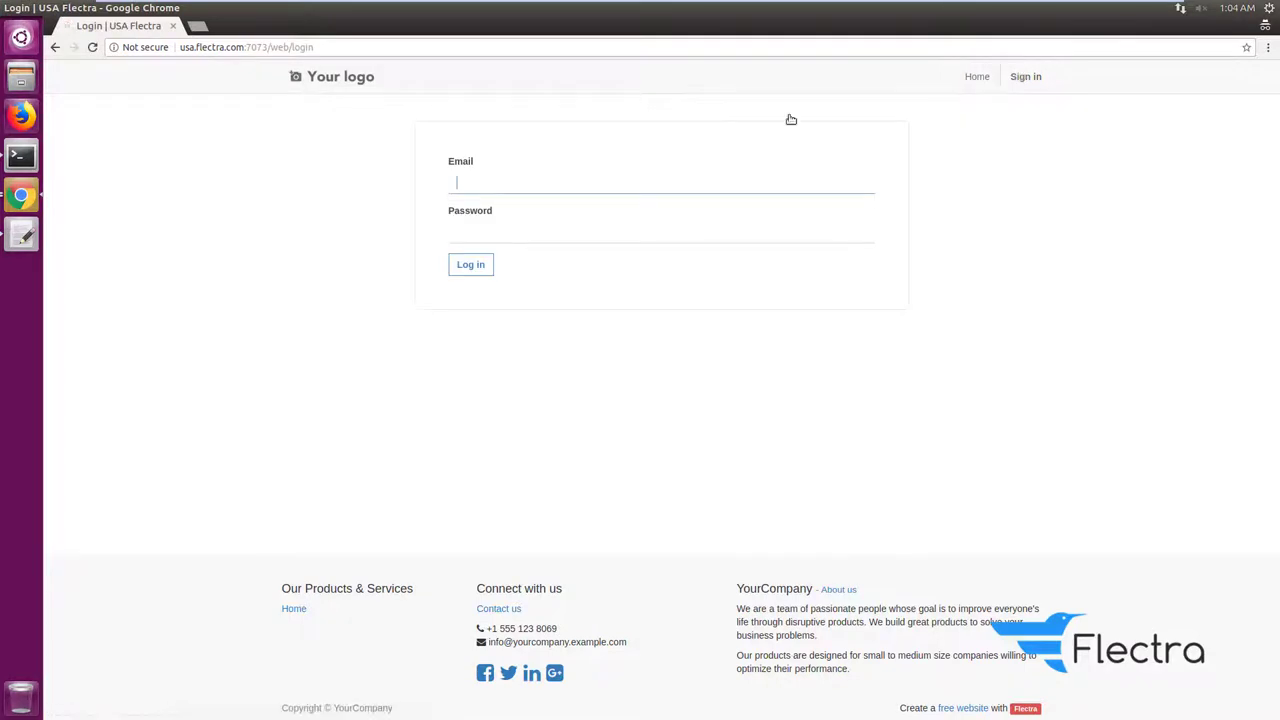
type("admin")
key("Tab")
key("Return")
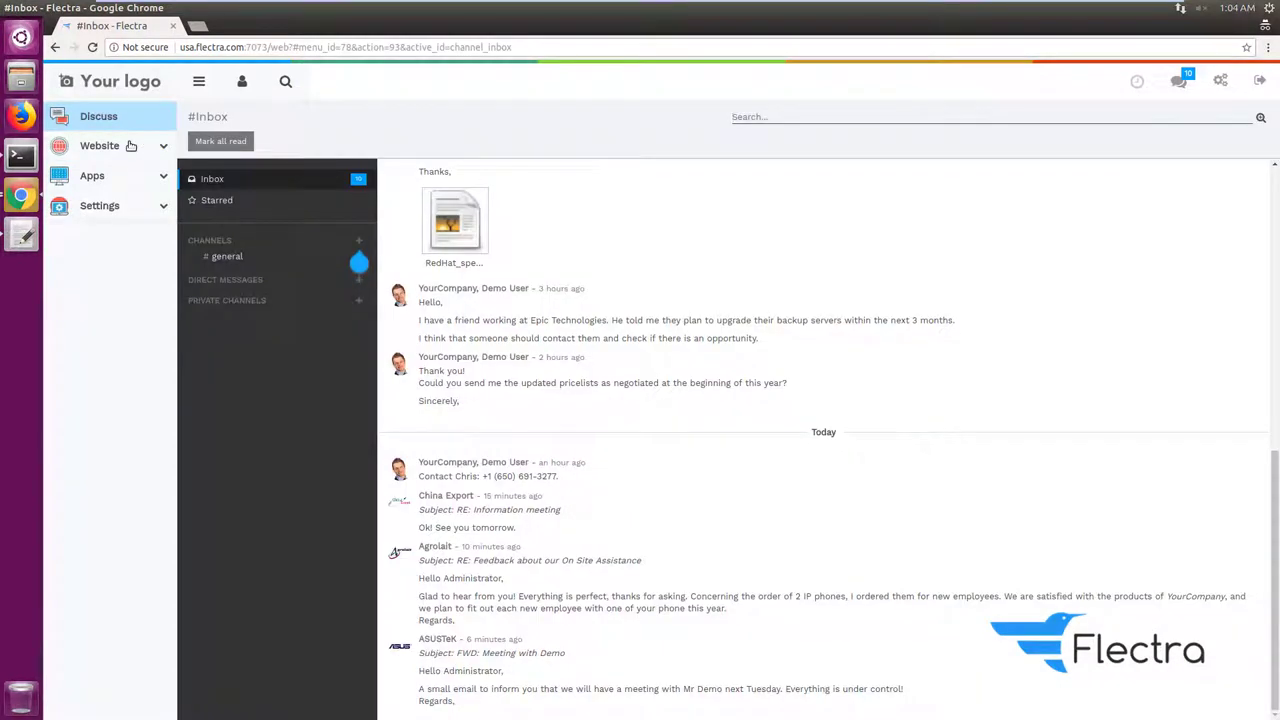
left_click(130, 146)
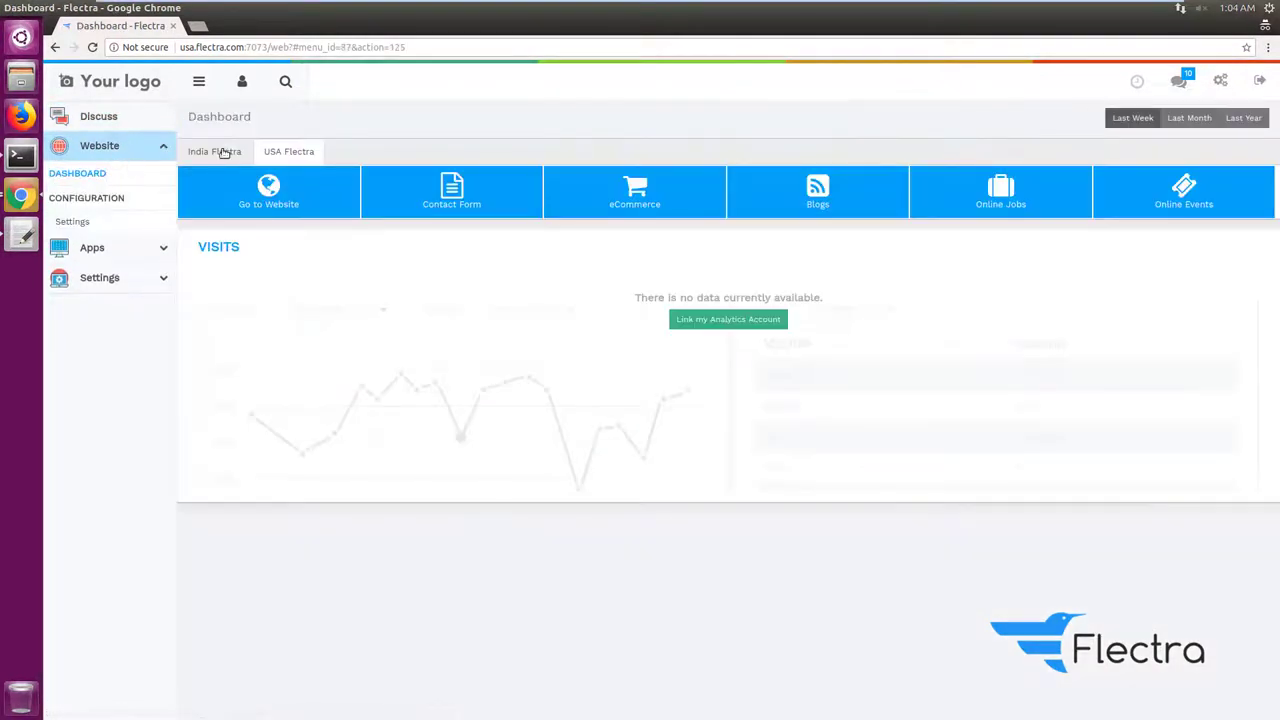
left_click(284, 191)
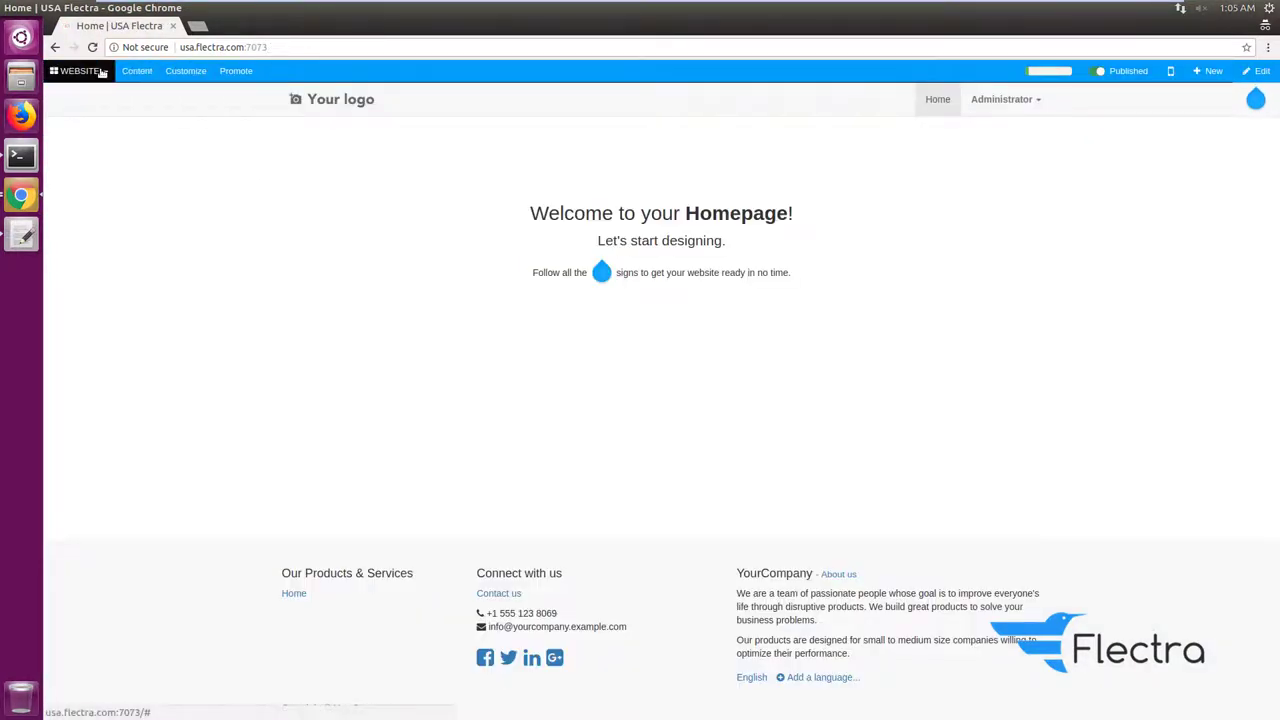
Add a Big Picture block to the USA homepage with the uploaded thumbs-up photo and save.
left_click(1257, 71)
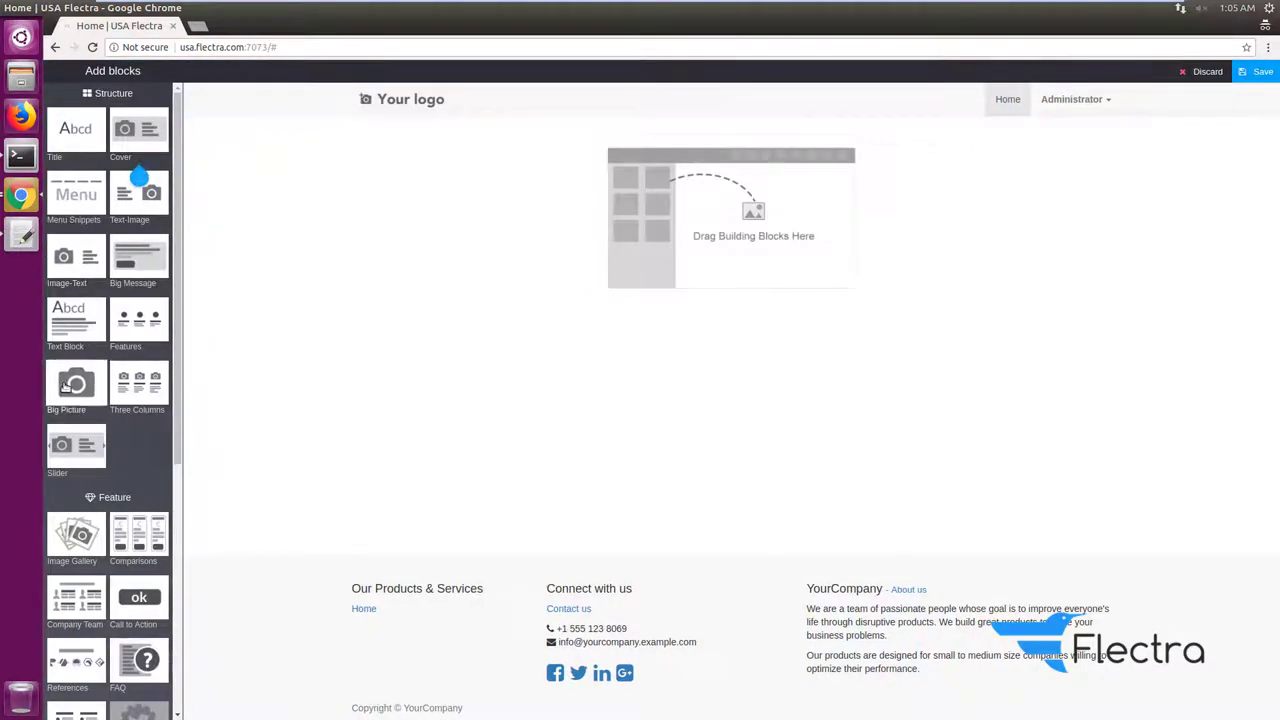
left_click_drag(64, 385, 640, 231)
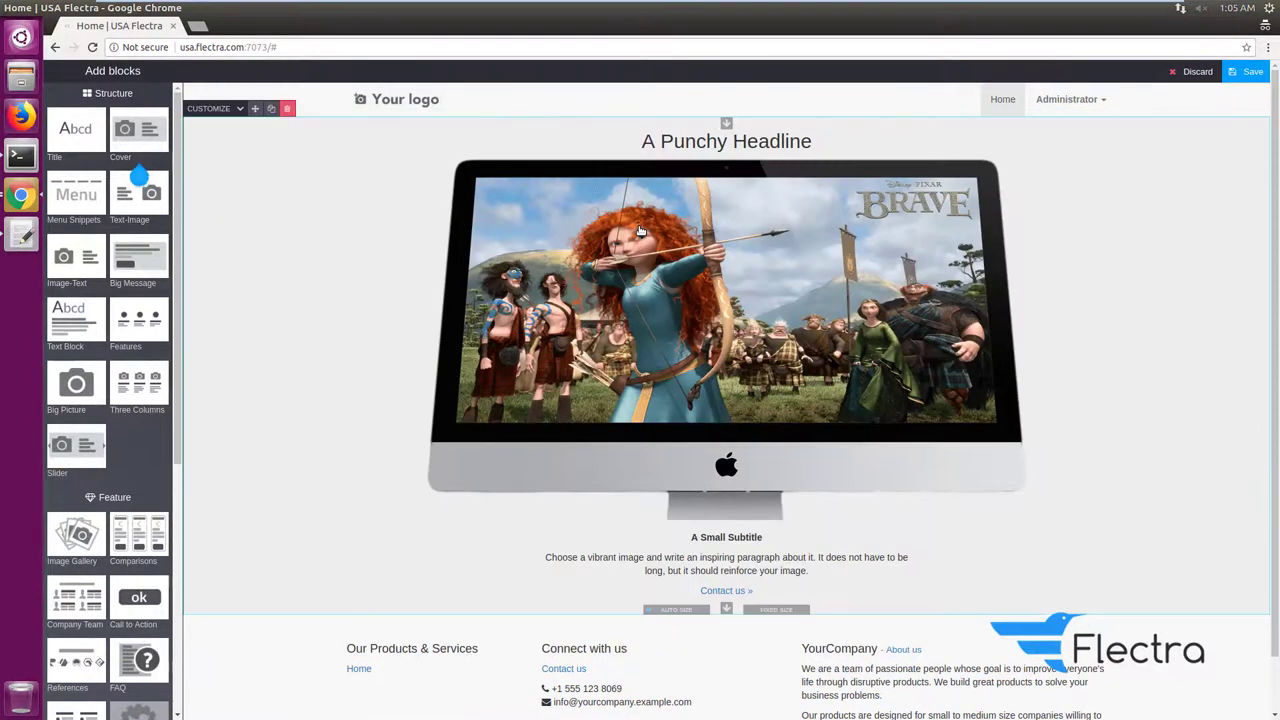
left_click(639, 230)
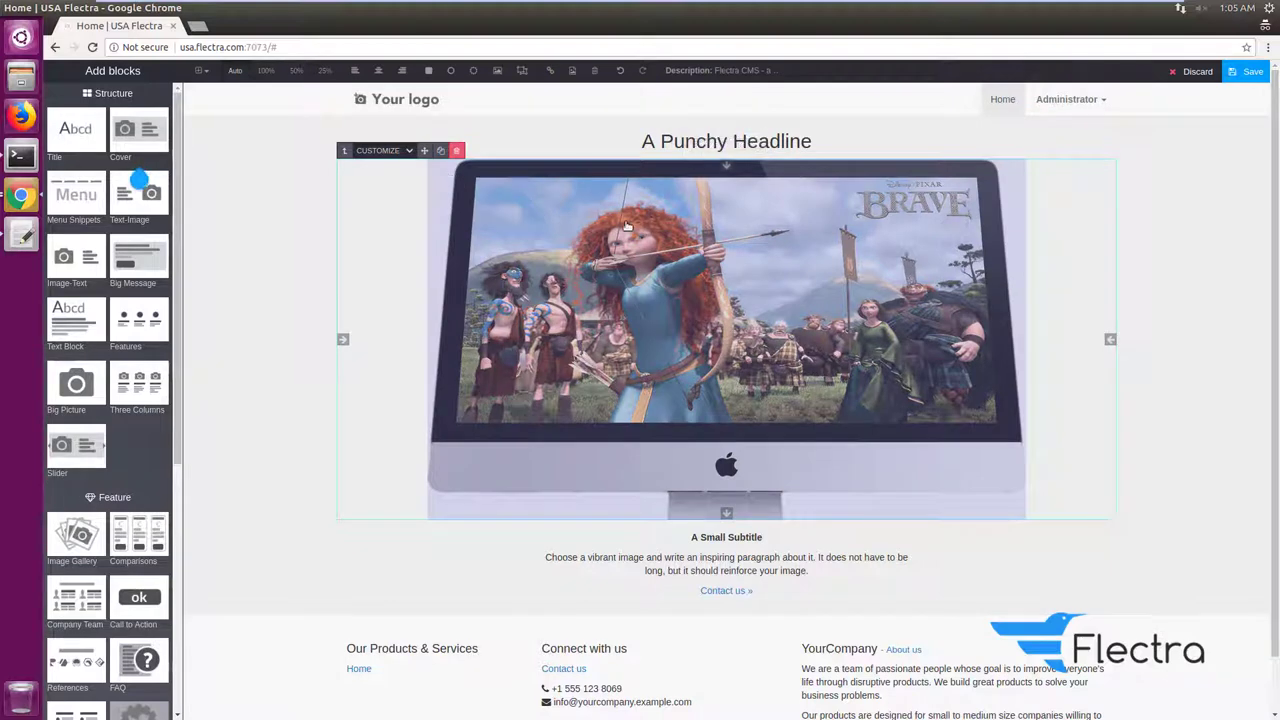
double_click(627, 226)
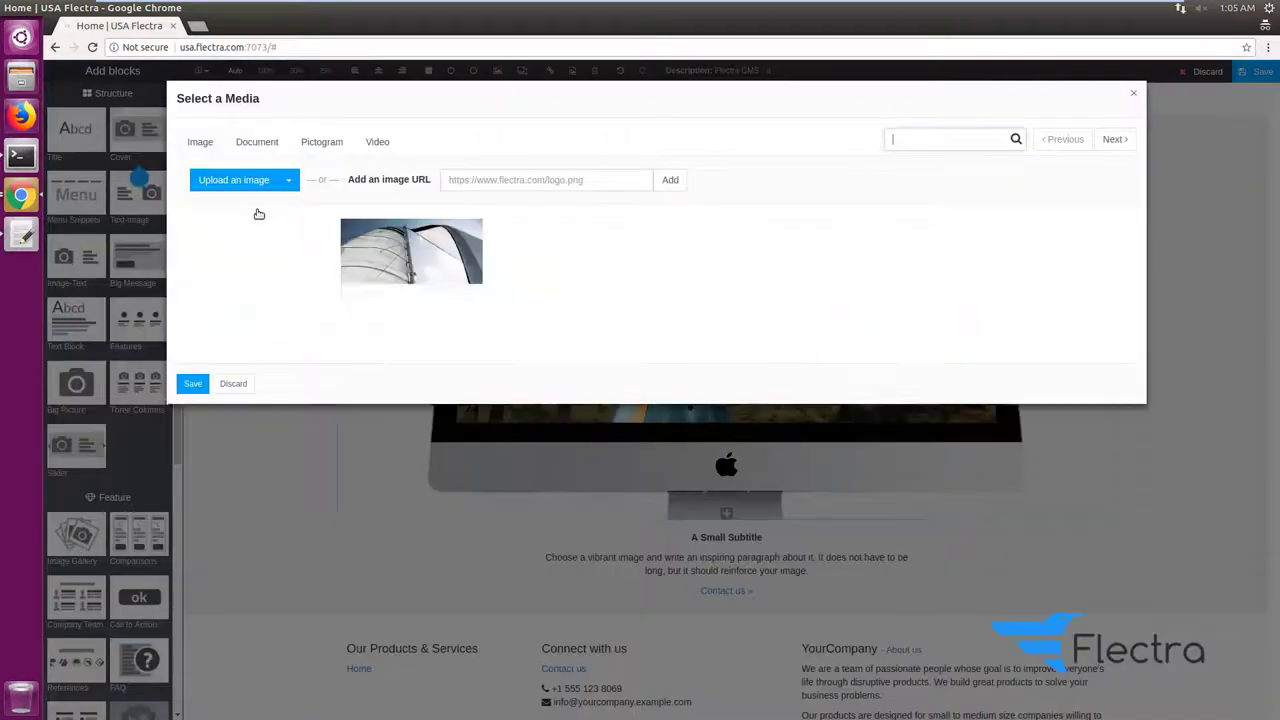
left_click(246, 181)
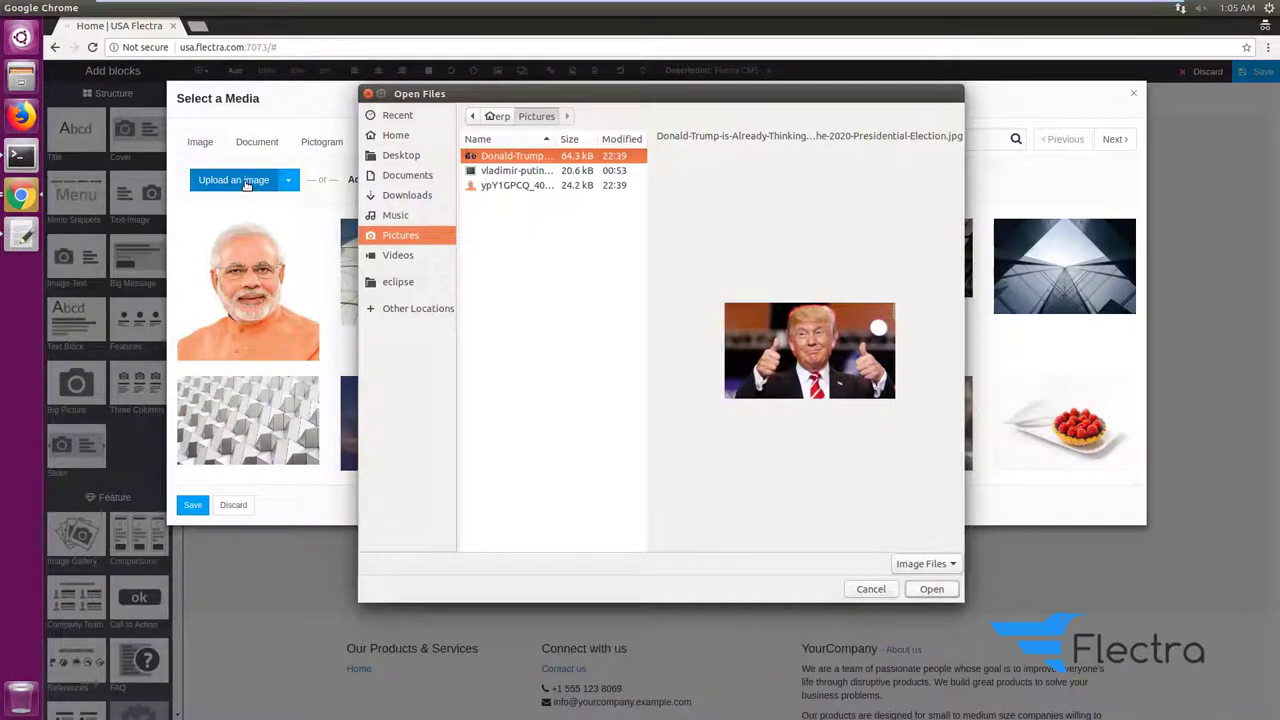
left_click(929, 588)
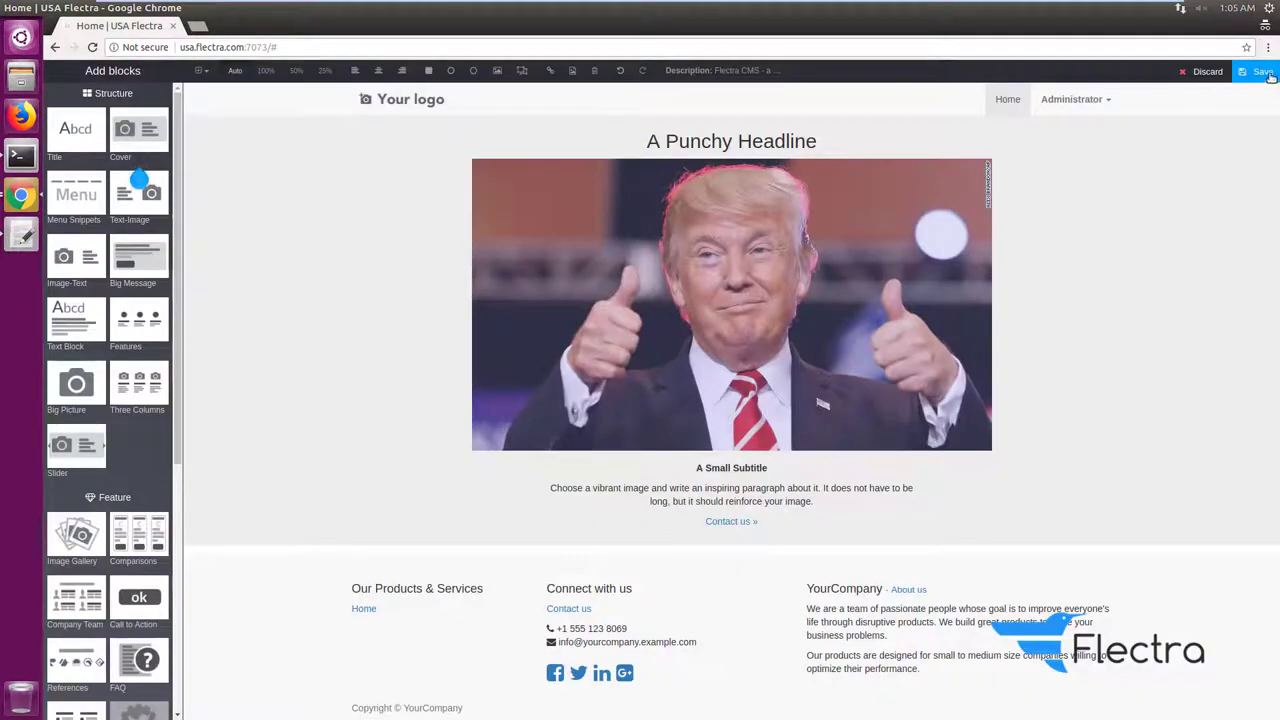
left_click(1268, 74)
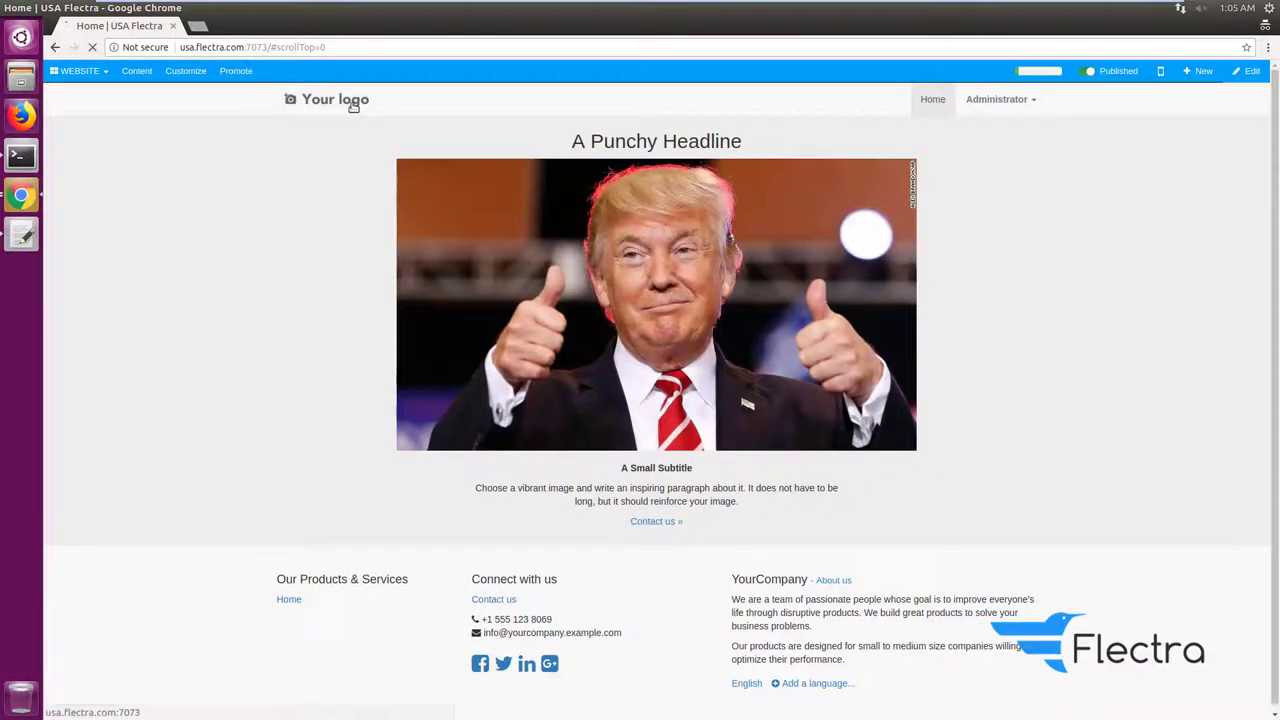
Bring the India Flectra window back to the front and reload its homepage.
left_click(22, 197)
left_click(451, 223)
left_click(340, 104)
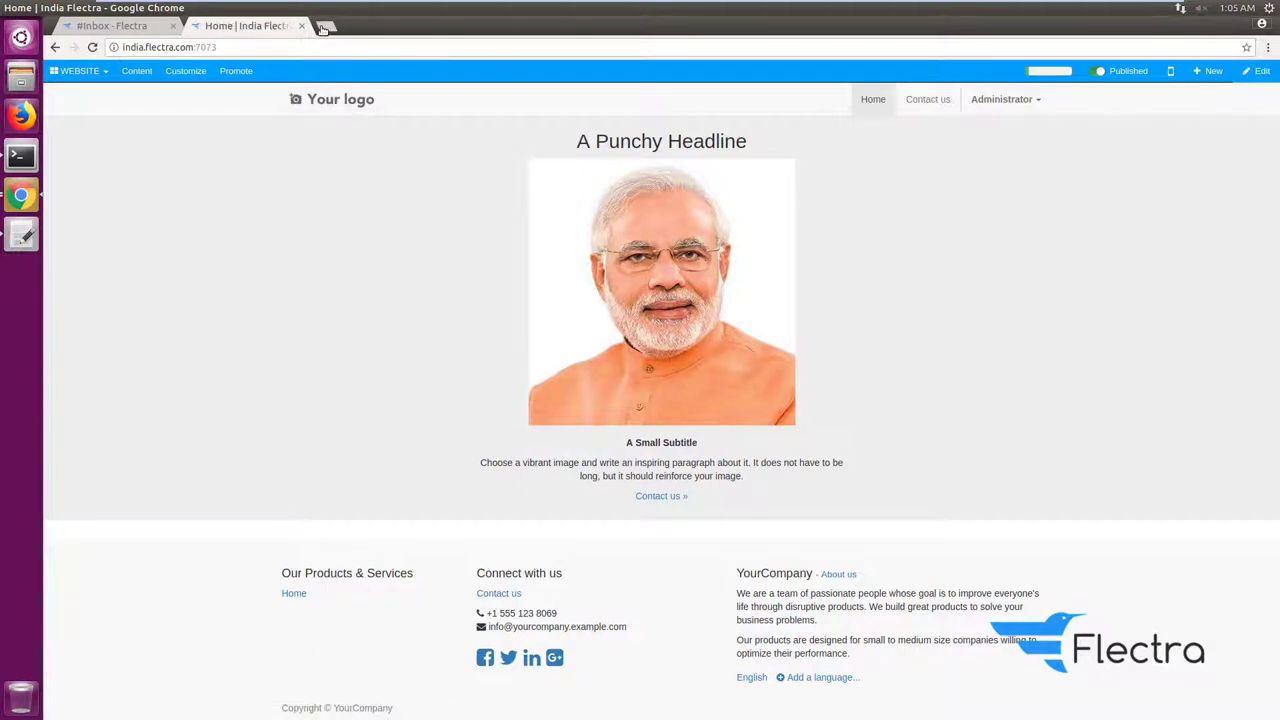
Load the USA homepage in a new tab by changing 'india' to 'usa' in the address, then return to the India tab.
left_click(276, 47)
key("ctrl+c")
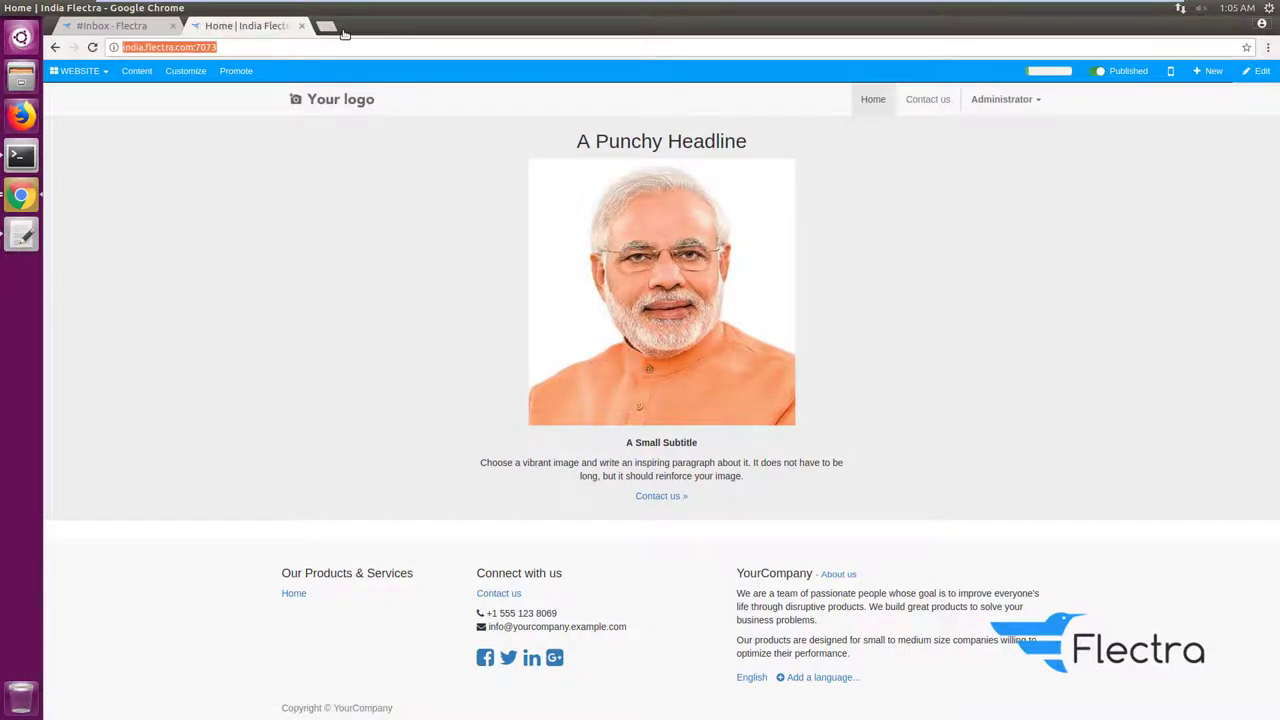
left_click(334, 26)
key("ctrl+v")
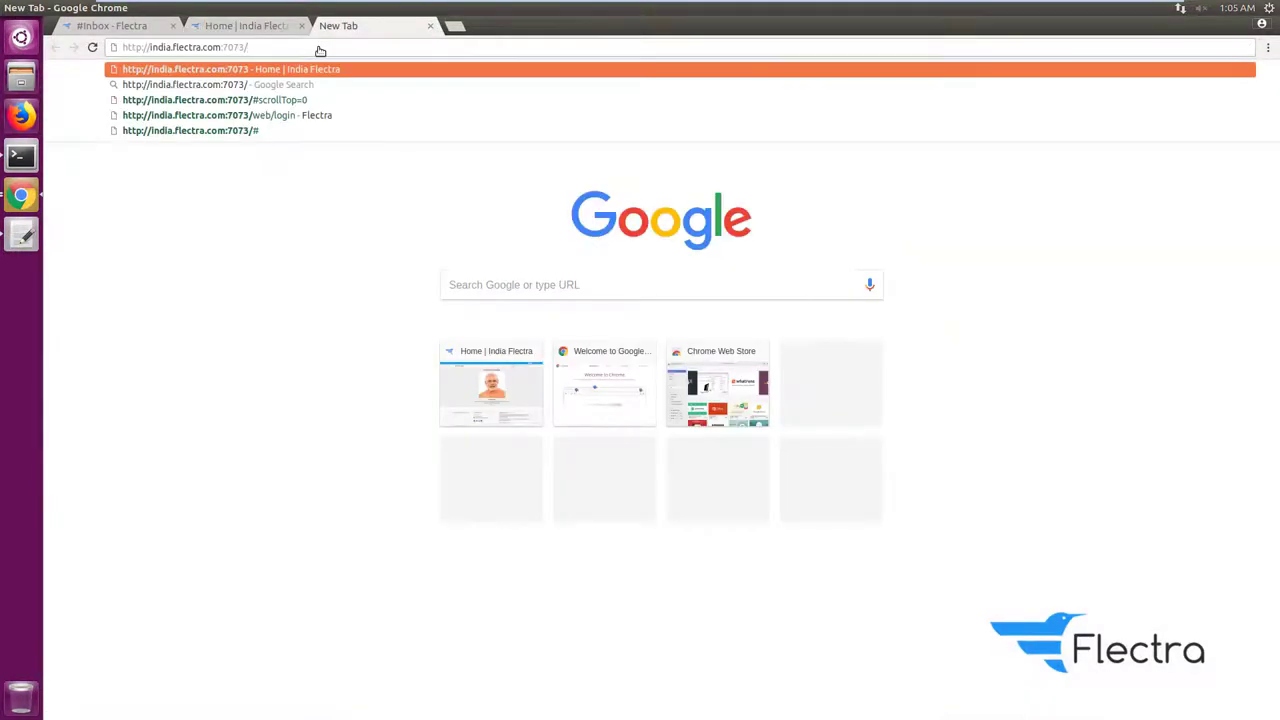
key("ctrl+Left")
key("ctrl+Left")
key("ctrl+Left")
key("ctrl+shift+Left")
type("usa")
key("Return")
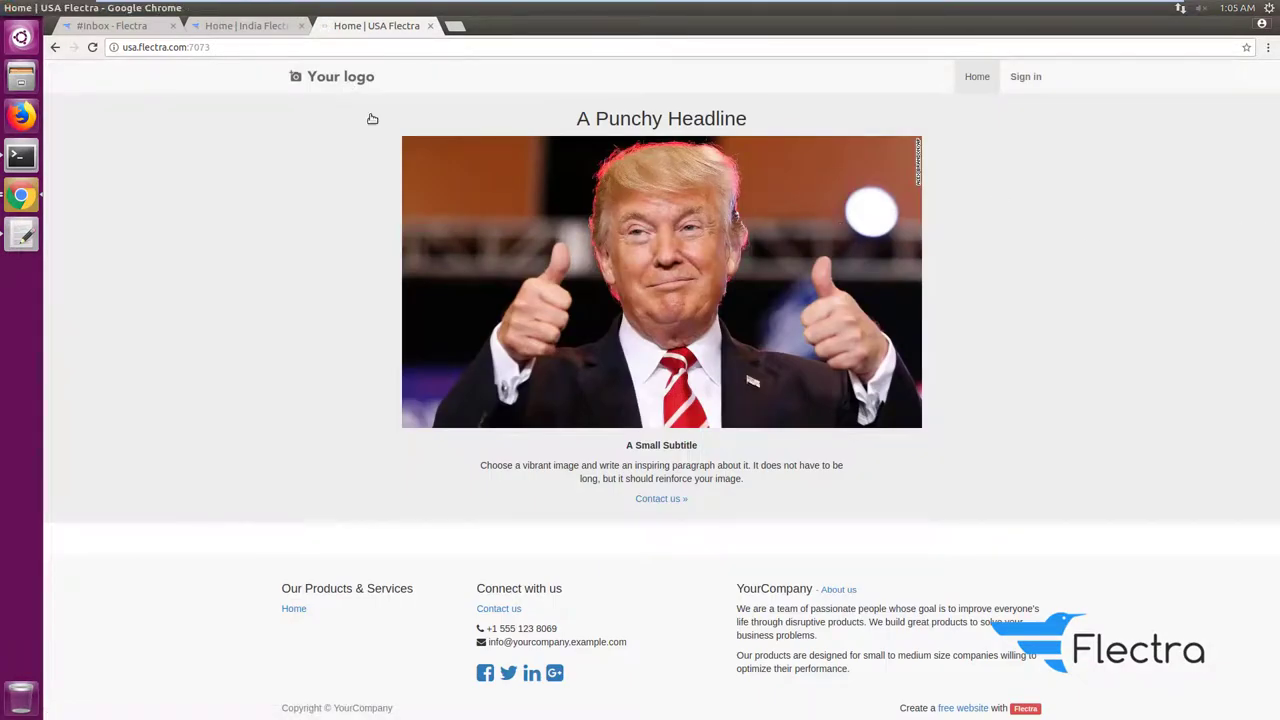
left_click(252, 28)
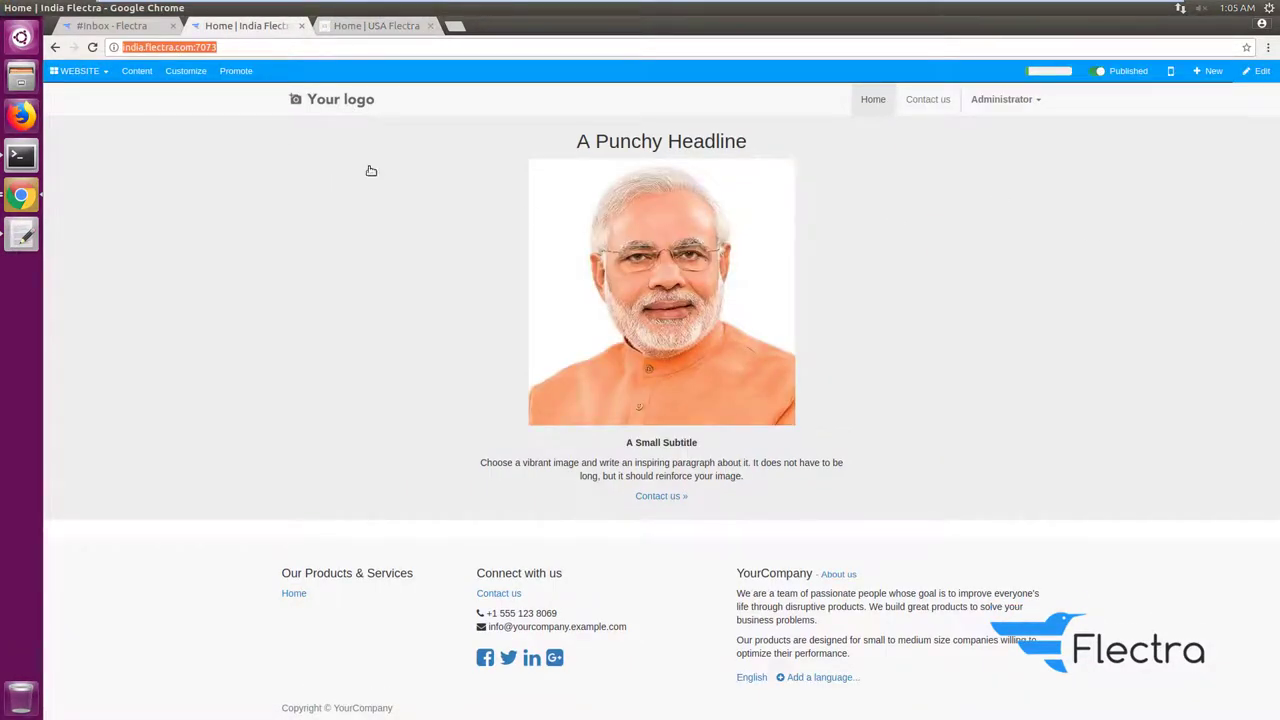
left_click(316, 100)
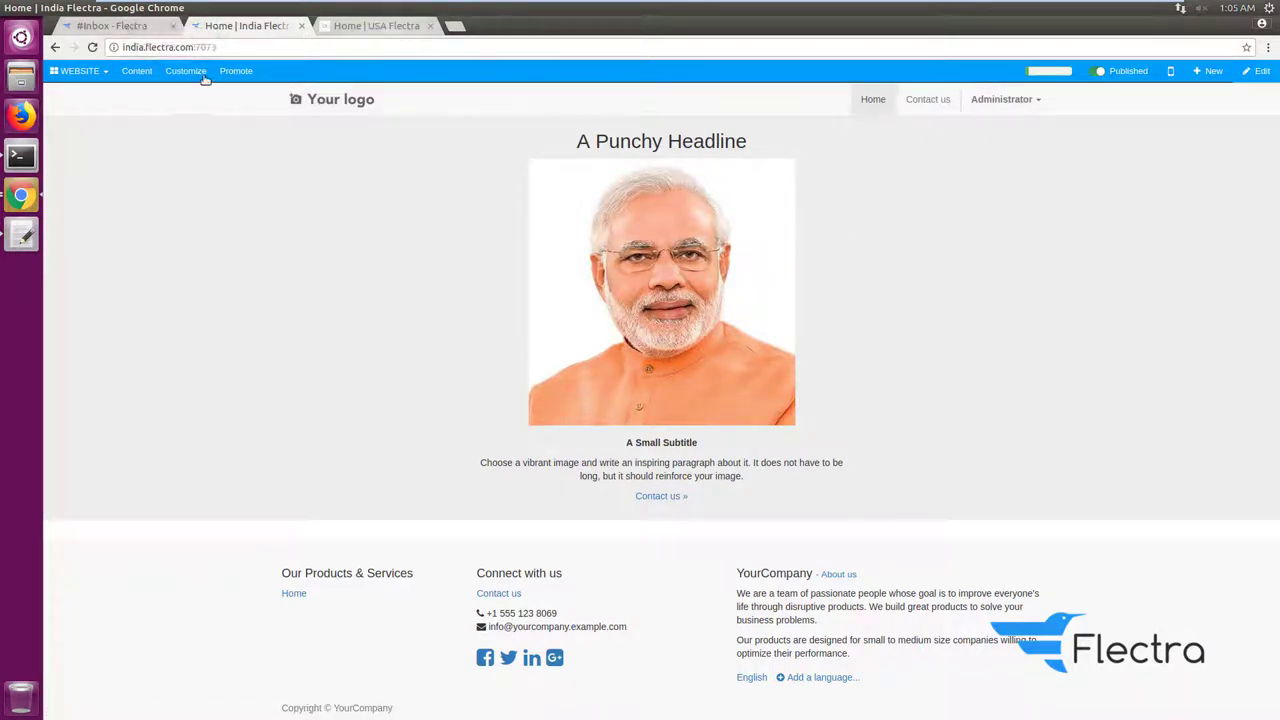
Review the Website settings, keeping India Flectra as the selected website.
left_click(78, 71)
left_click(73, 143)
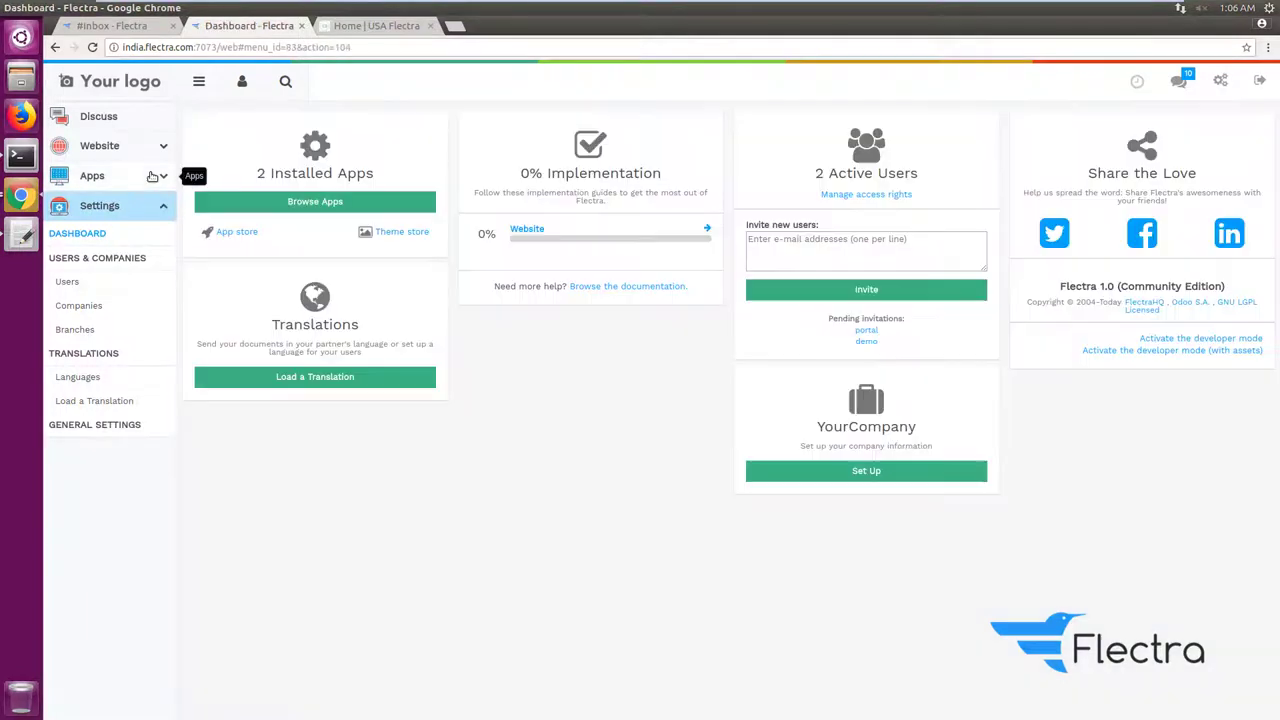
left_click(146, 154)
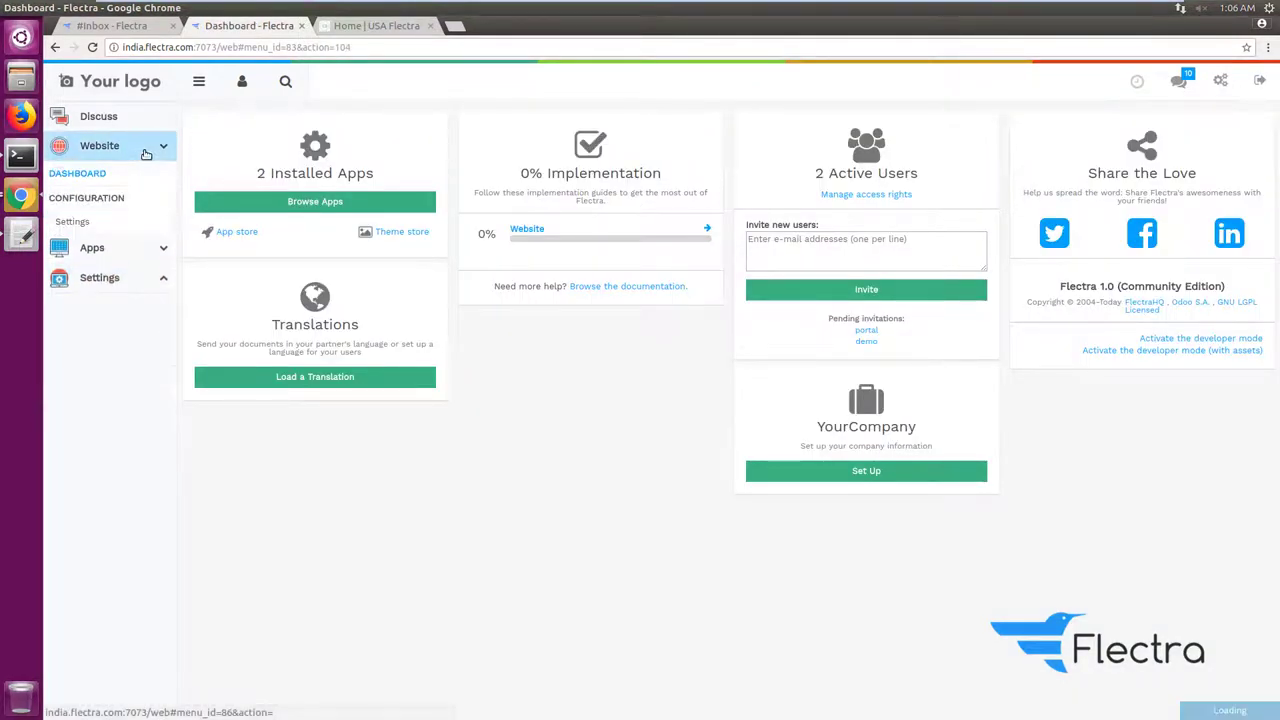
left_click(72, 222)
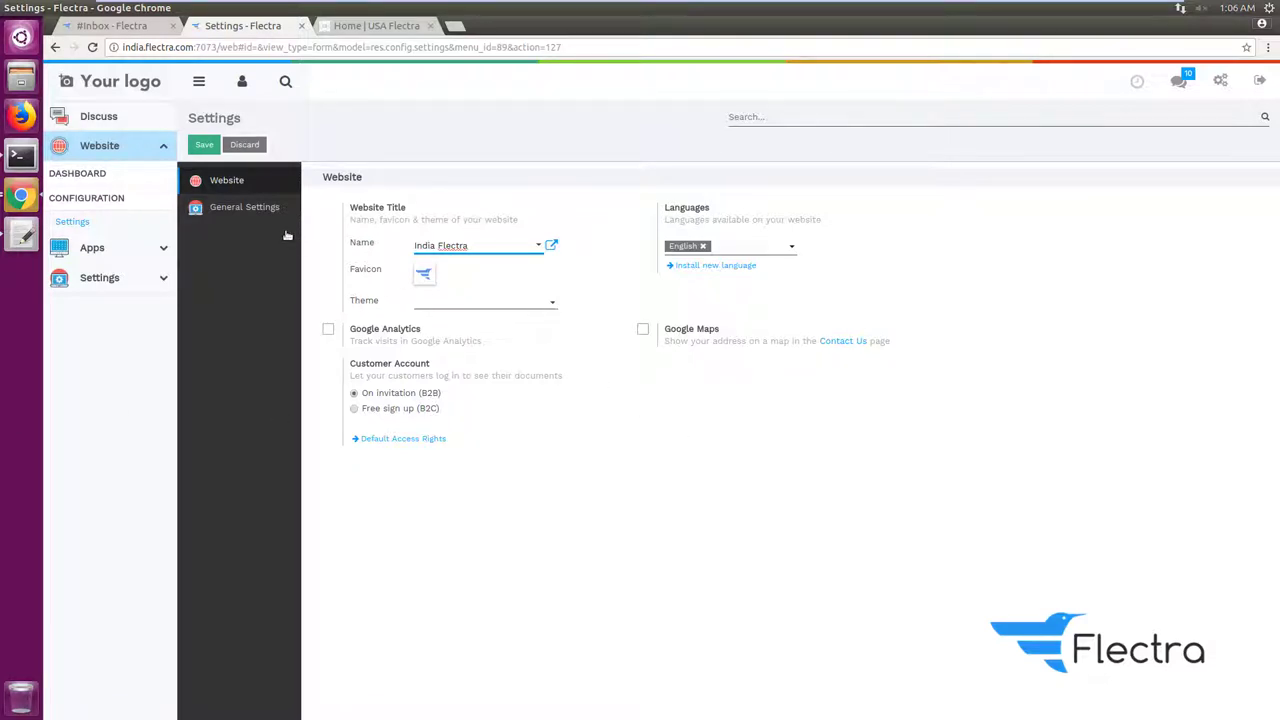
left_click(514, 247)
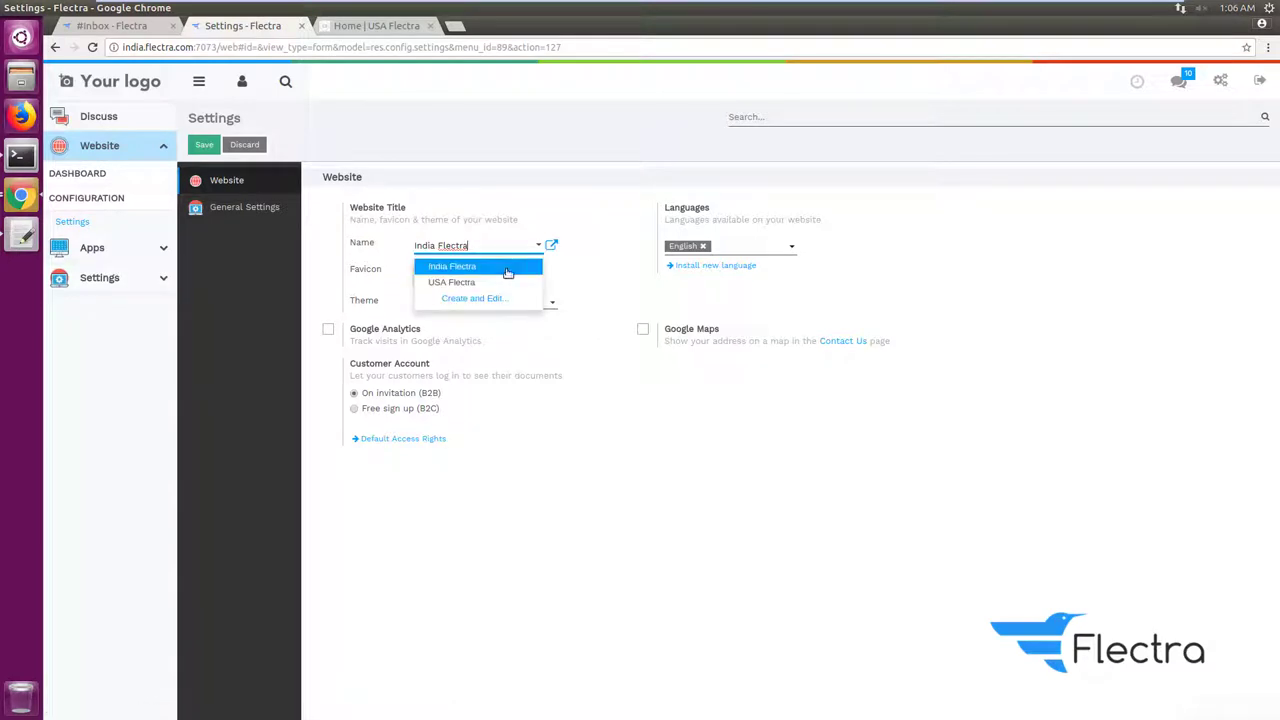
left_click(566, 423)
Activate developer mode from the Settings dashboard and return to the Website dashboard.
left_click(155, 278)
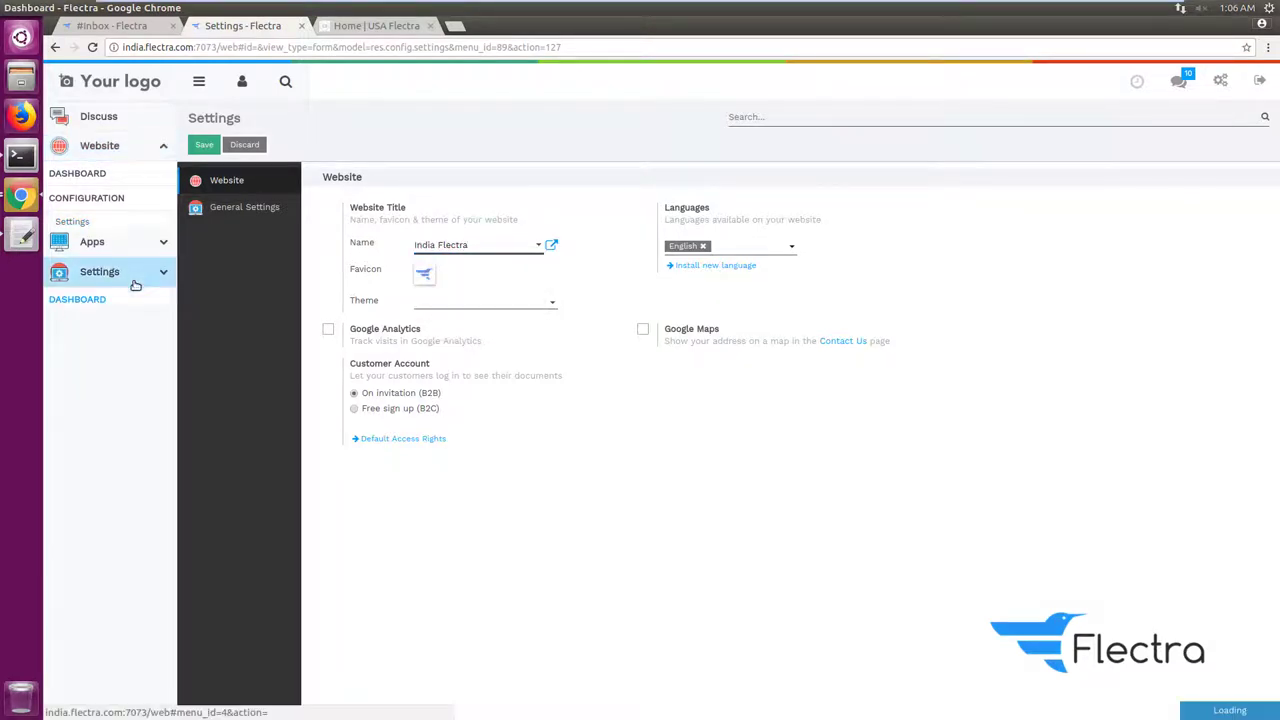
left_click(1180, 338)
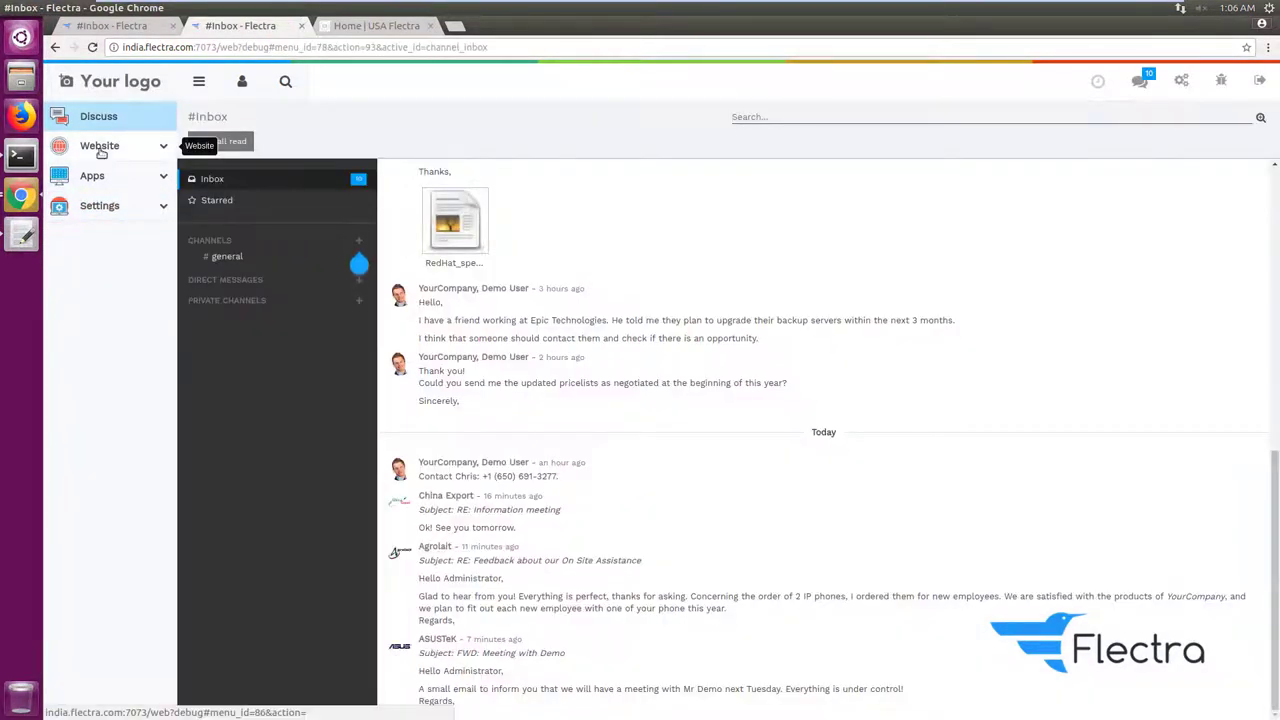
left_click(100, 148)
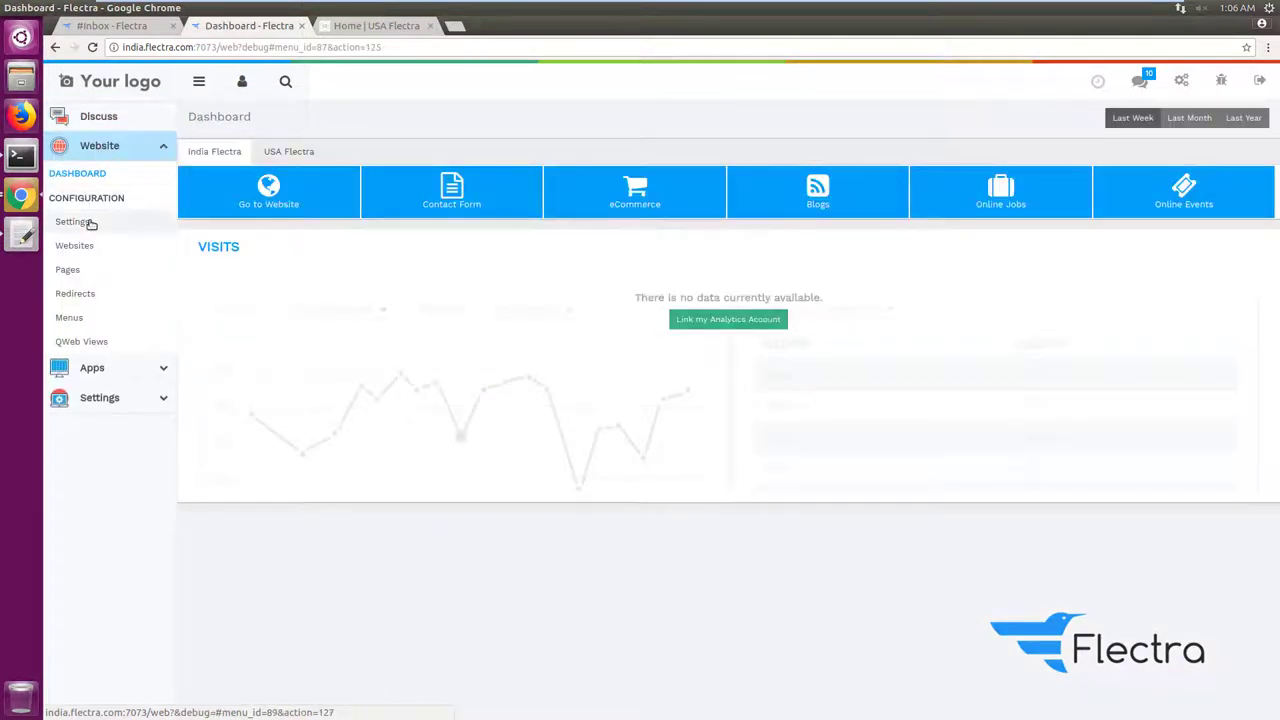
Create and save a website named Russia Flectra with domain russia.flectra.com.
left_click(75, 247)
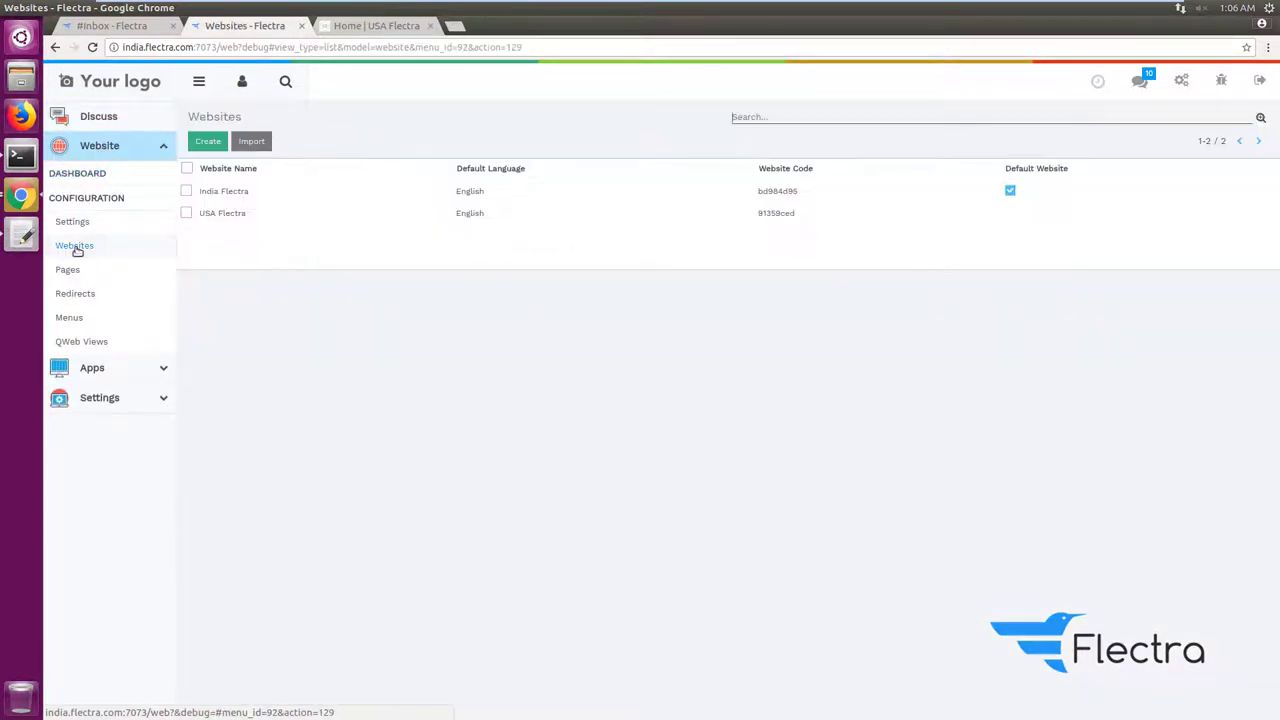
left_click(205, 142)
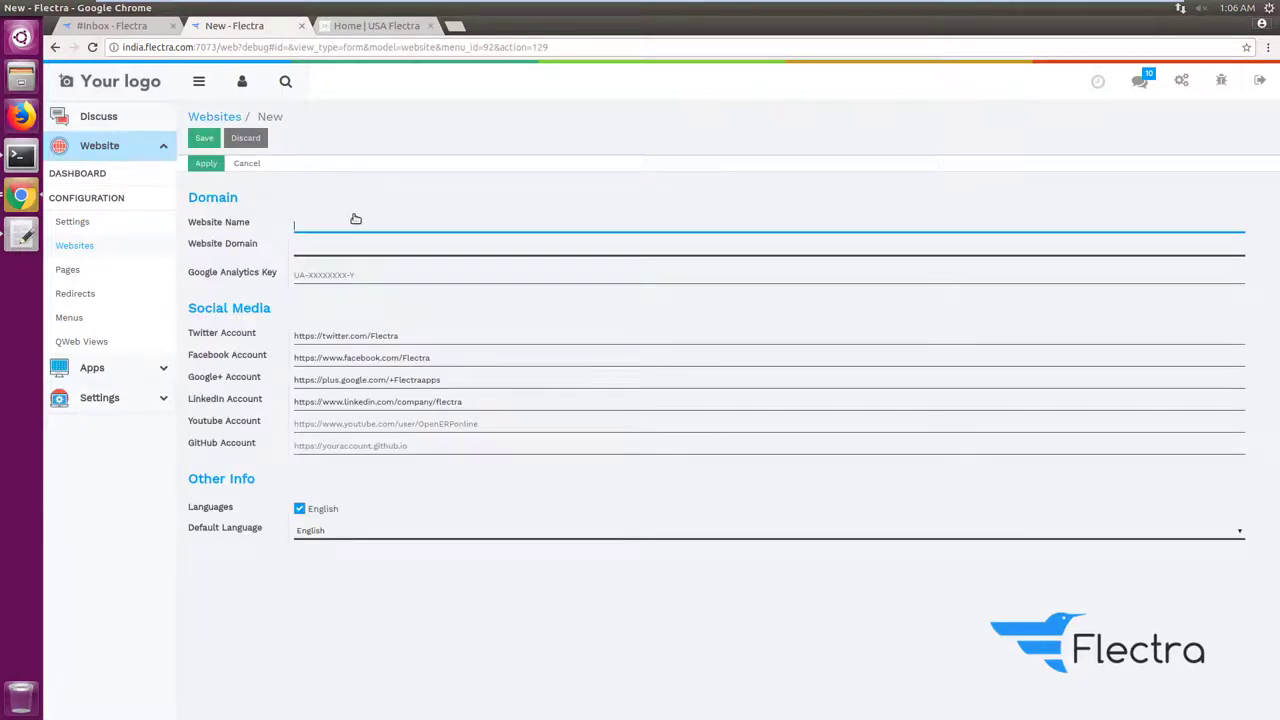
type("P")
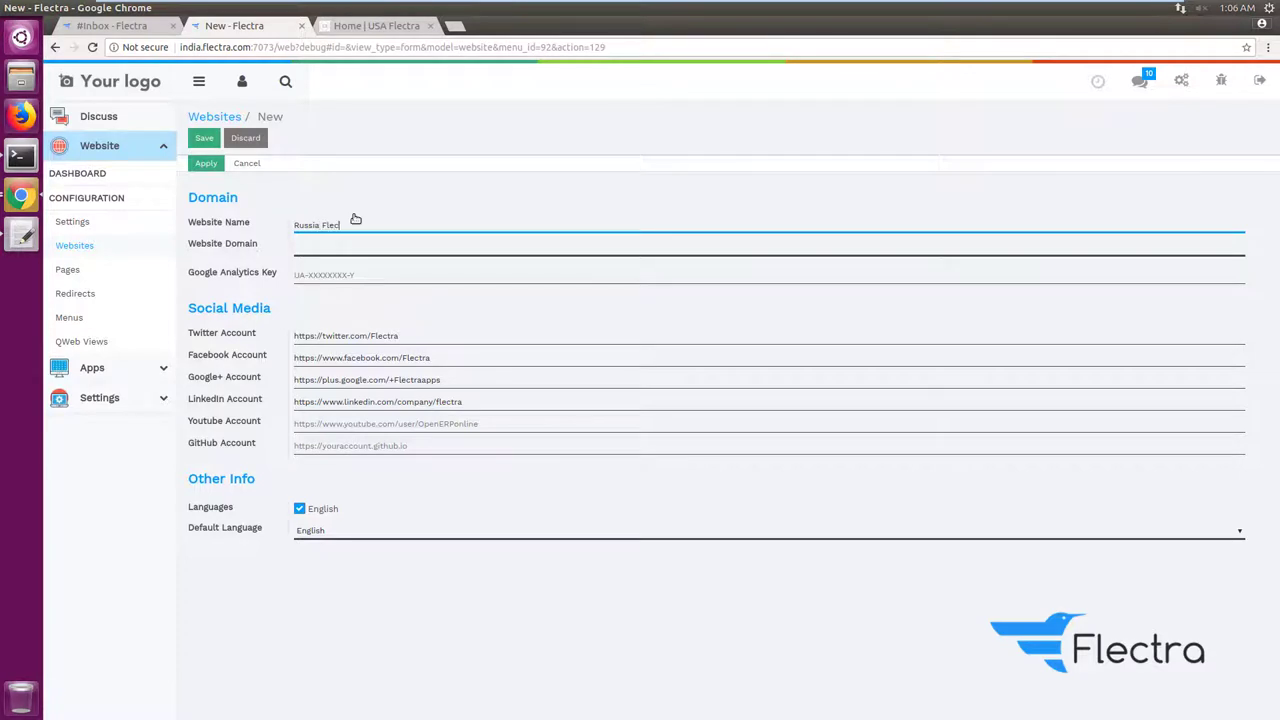
key("Tab")
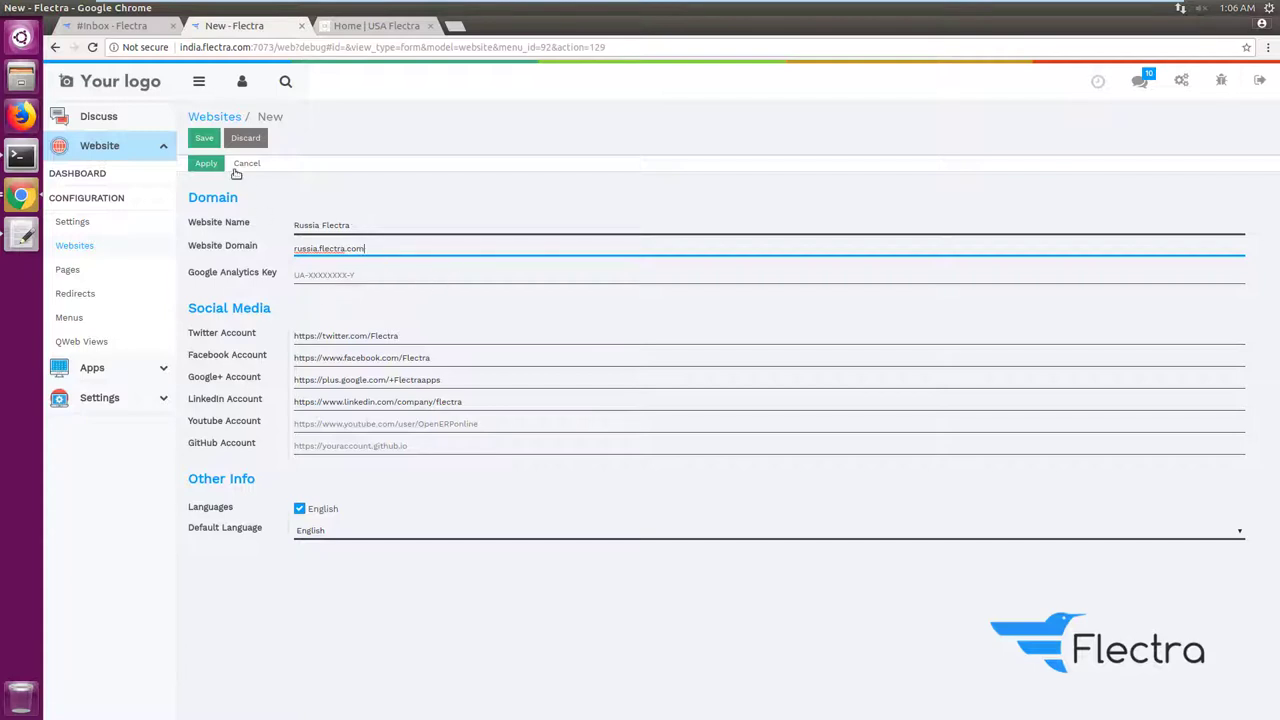
left_click(205, 138)
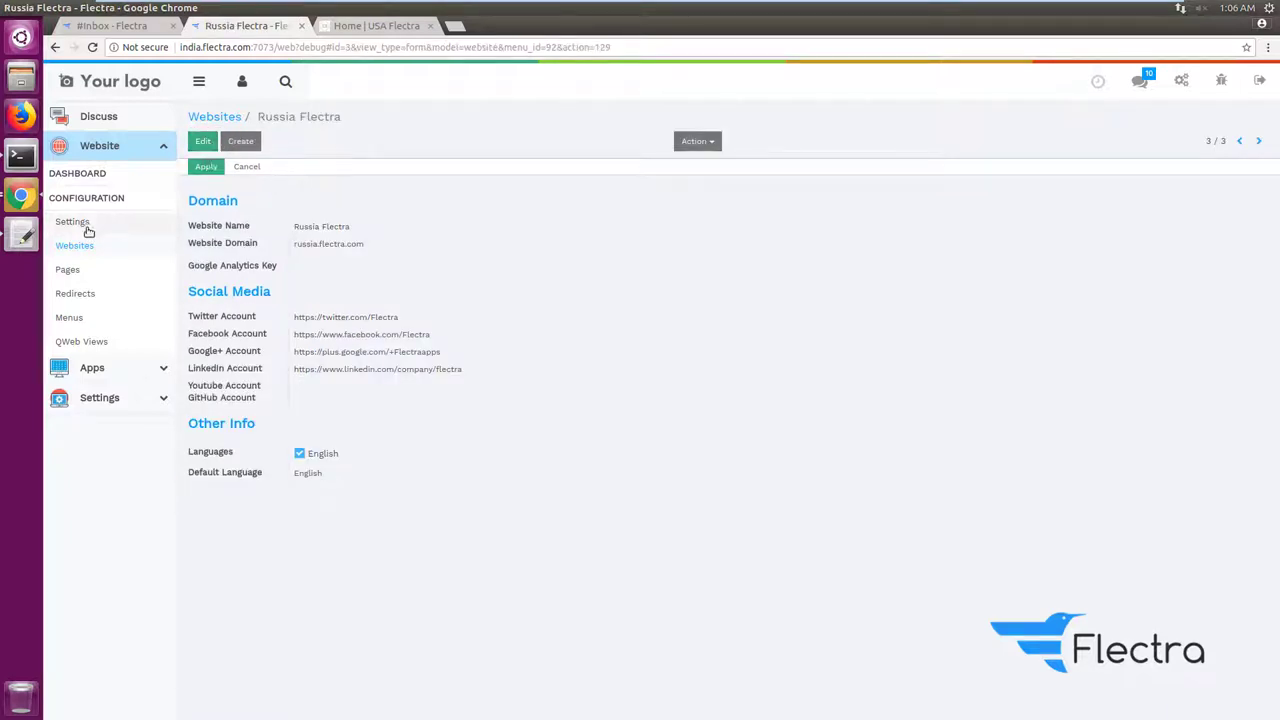
left_click(80, 343)
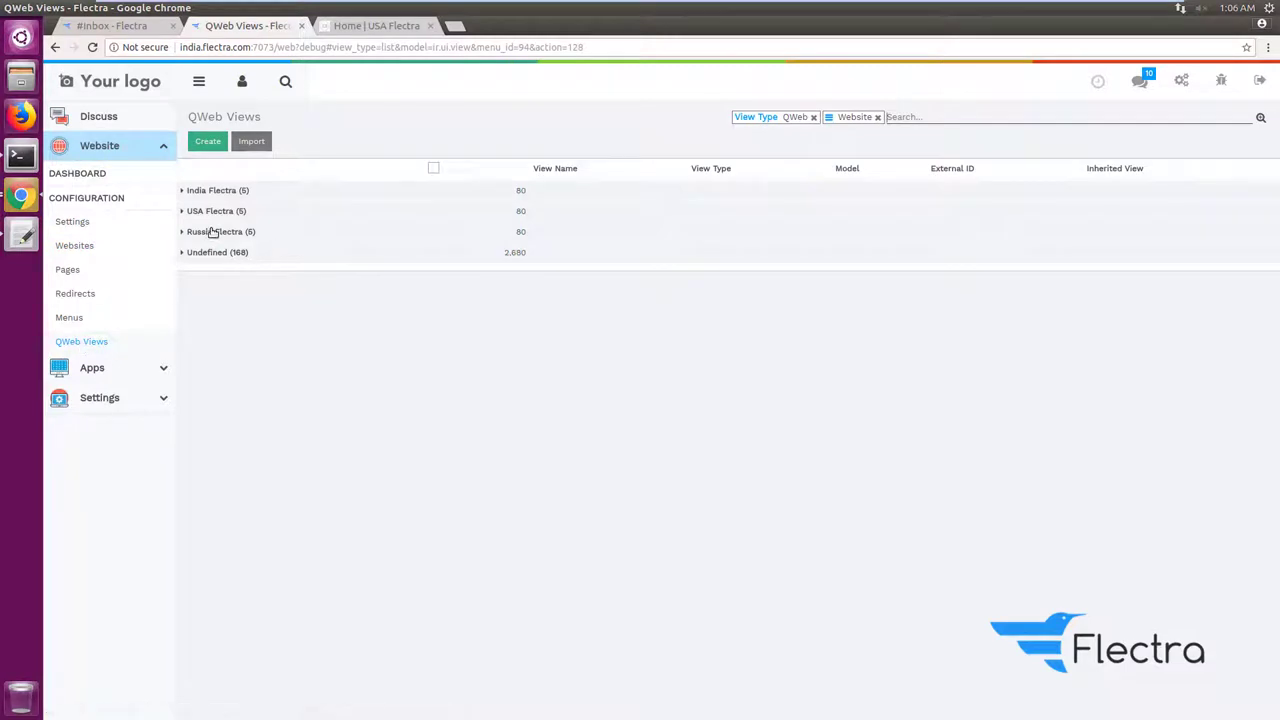
Expand Russia Flectra's five QWeb views, then load russia.flectra.com in a new tab.
left_click(213, 232)
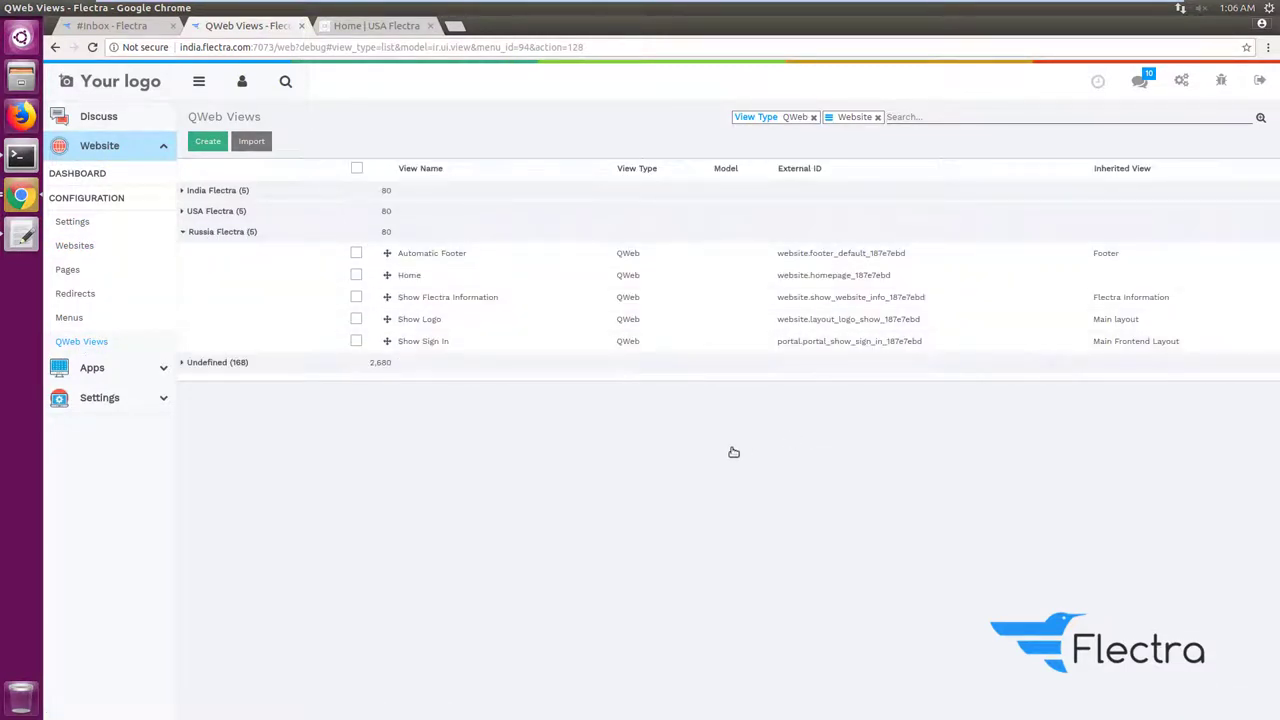
left_click(462, 31)
type("russia.flectra.com")
key("Return")
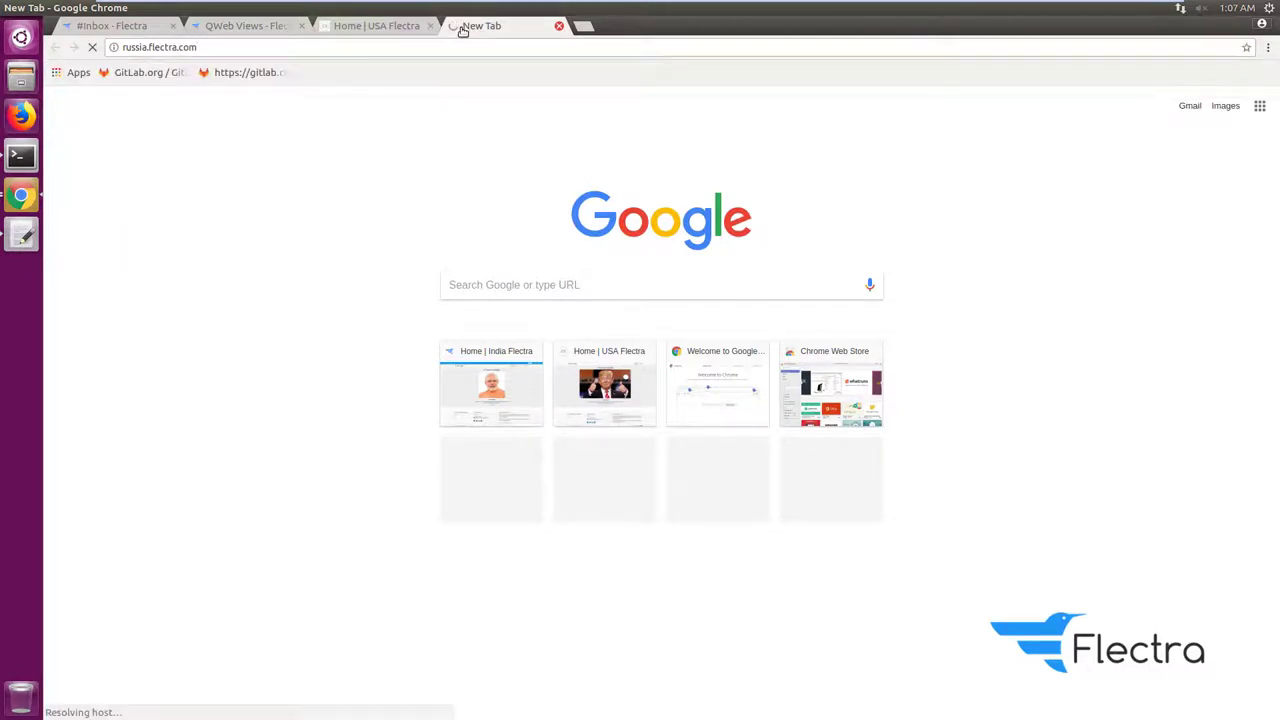
Retry russia.flectra.com on port 7073, get connection refused, and bring up the server-log terminal.
left_click(462, 49)
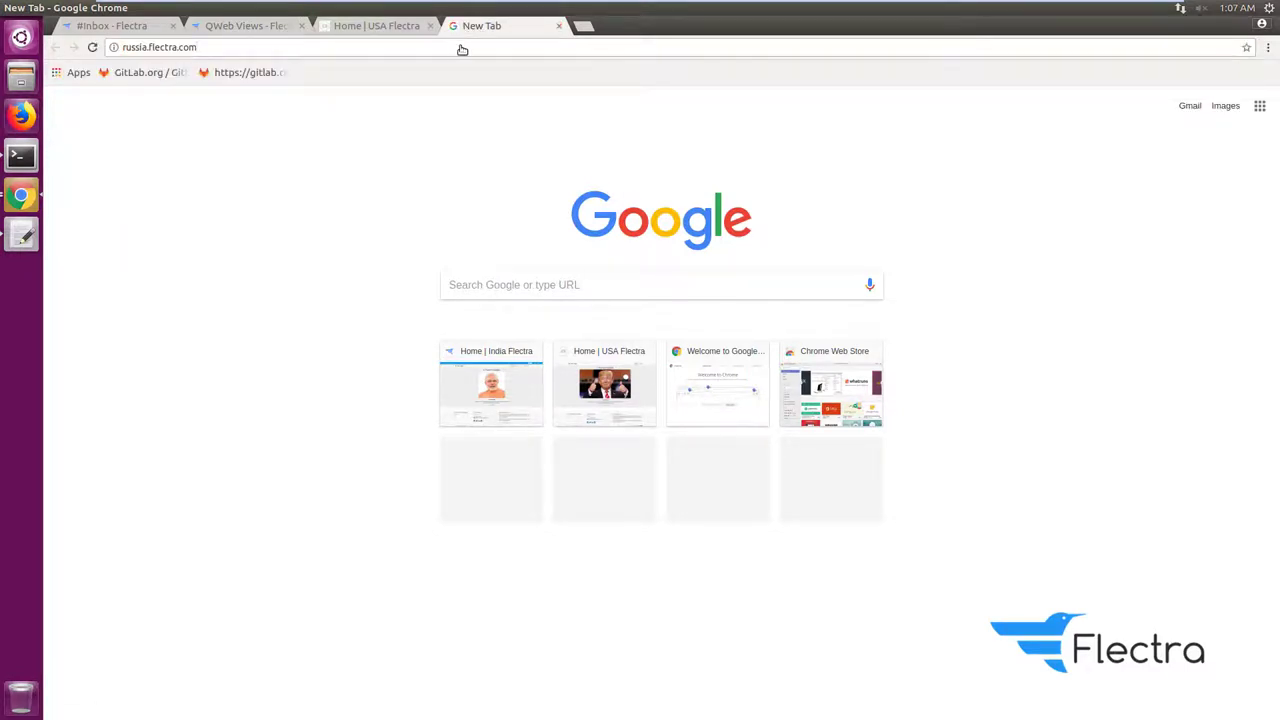
type(":77")
key("BackSpace")
type("073")
key("Return")
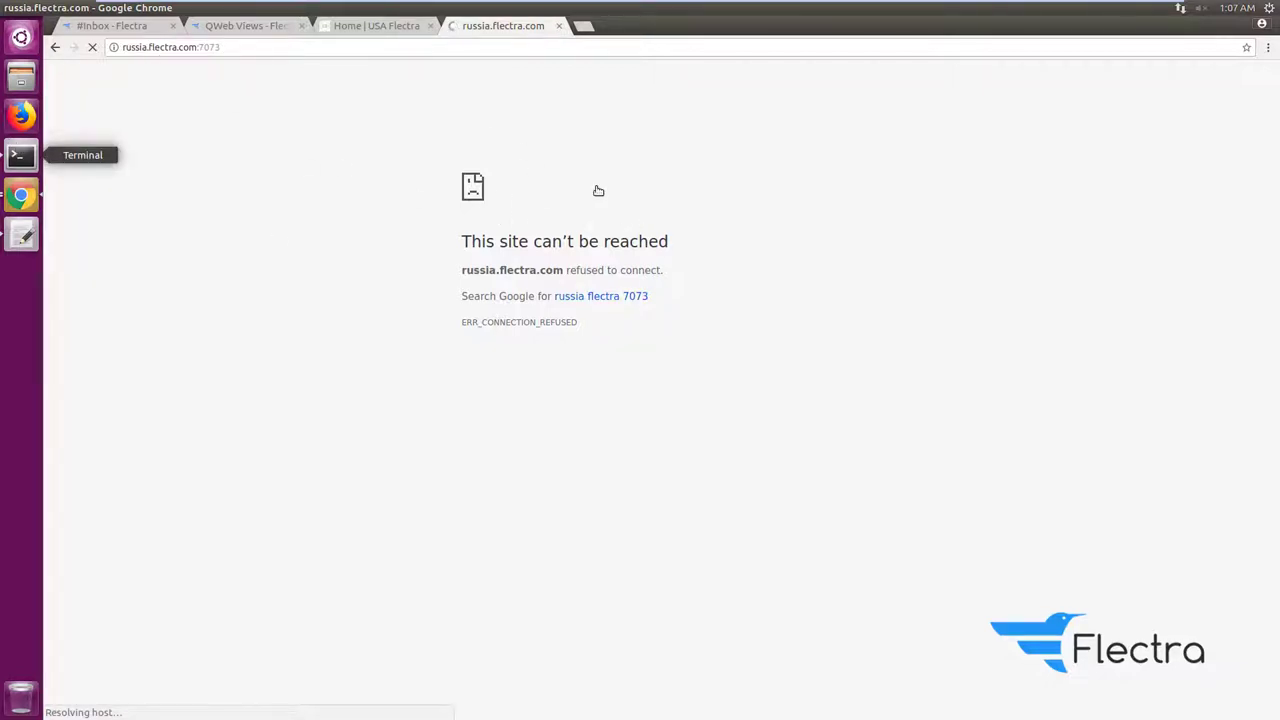
left_click(12, 152)
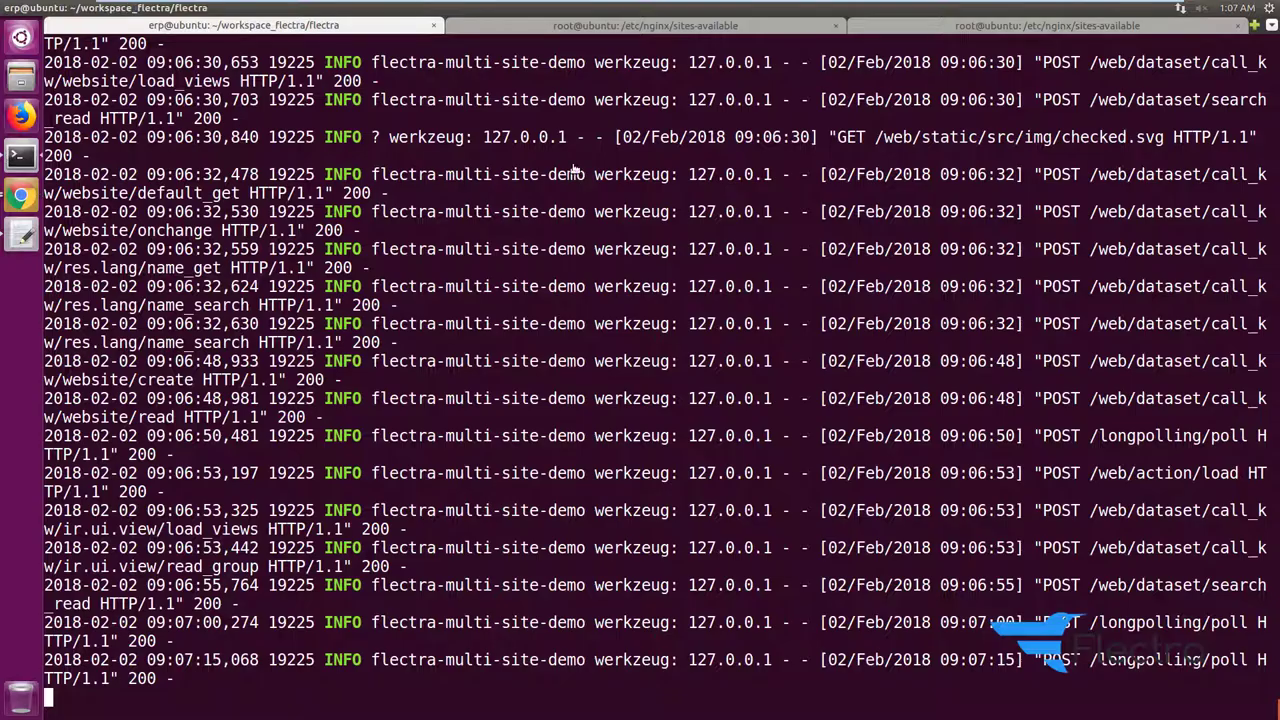
Open /etc/hosts in vim from the root shell.
left_click(900, 25)
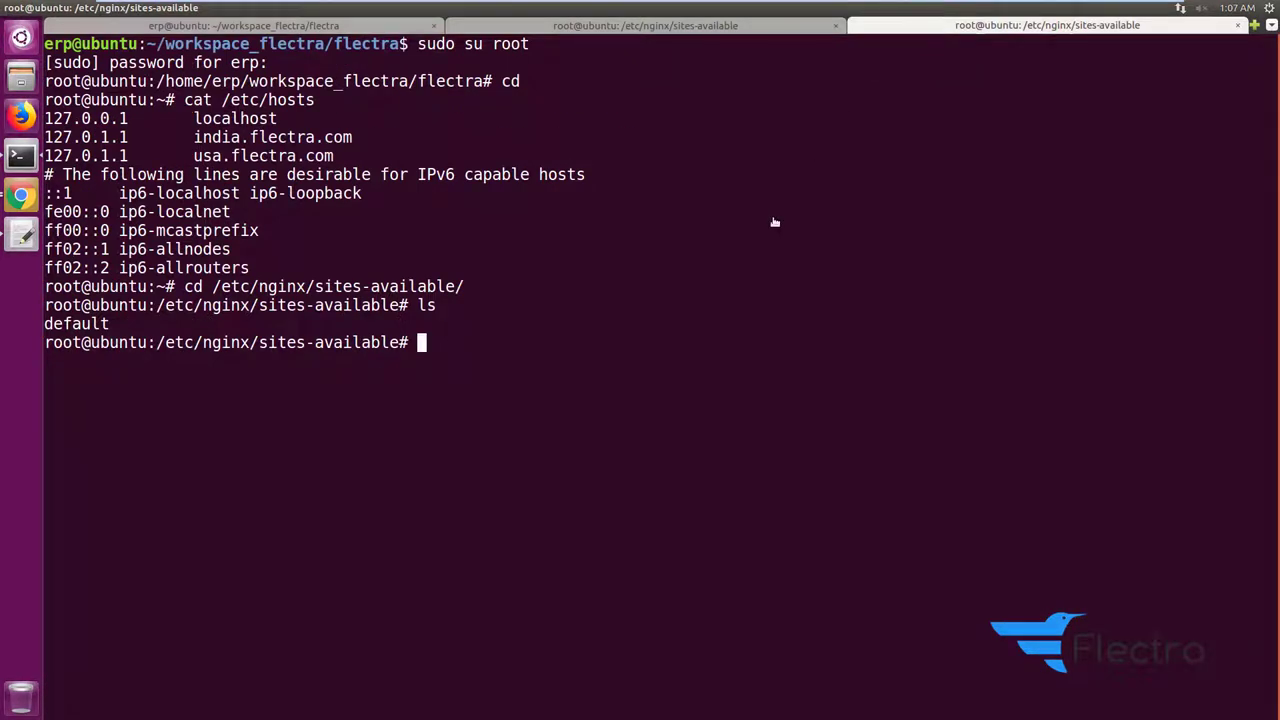
type("s")
key("BackSpace")
type("vim /etc/hosts")
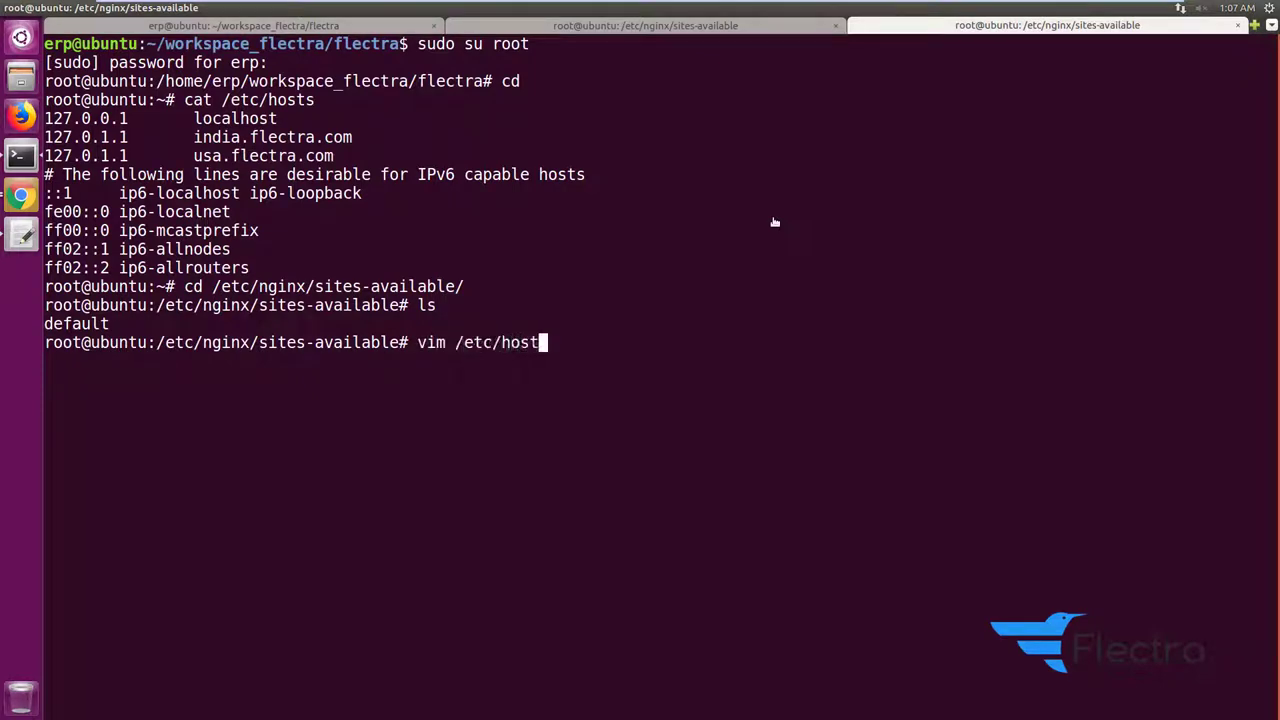
key("Return")
Add '127.0.1.1 russia.flectra.com' below the usa entry and save the file with :wq.
key("Down")
key("Down")
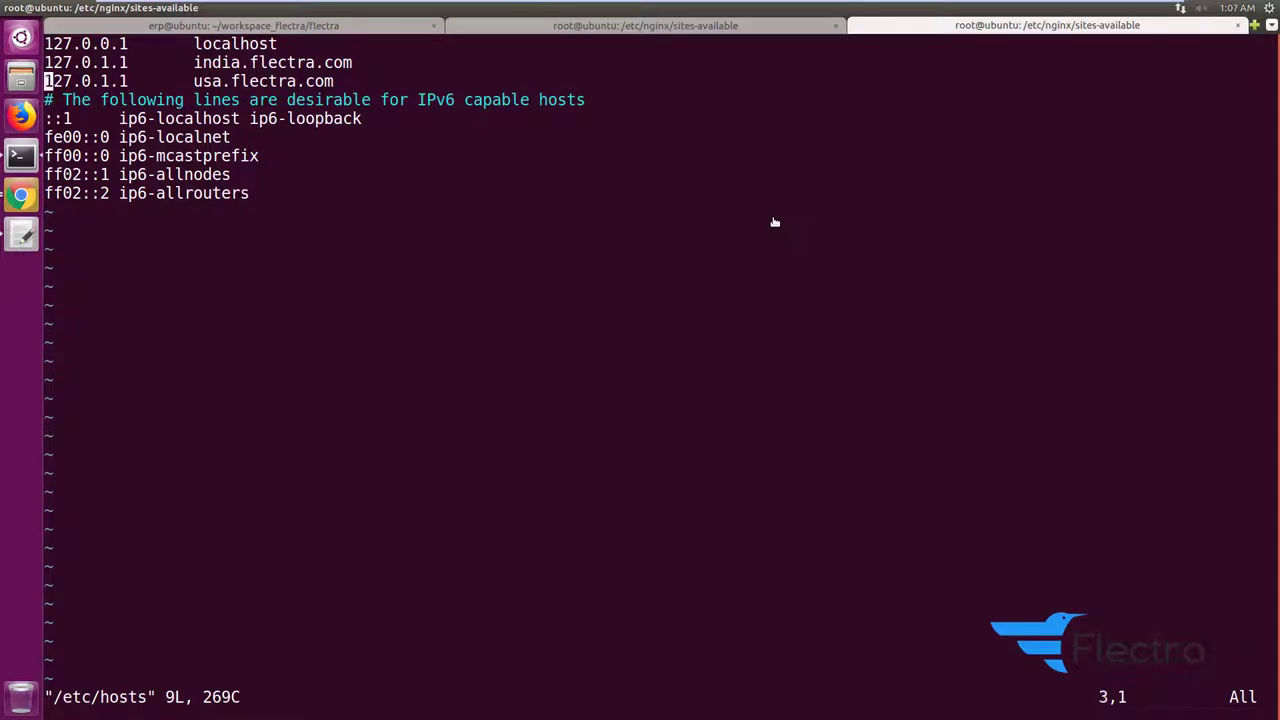
key("End")
key("i")
key("Right")
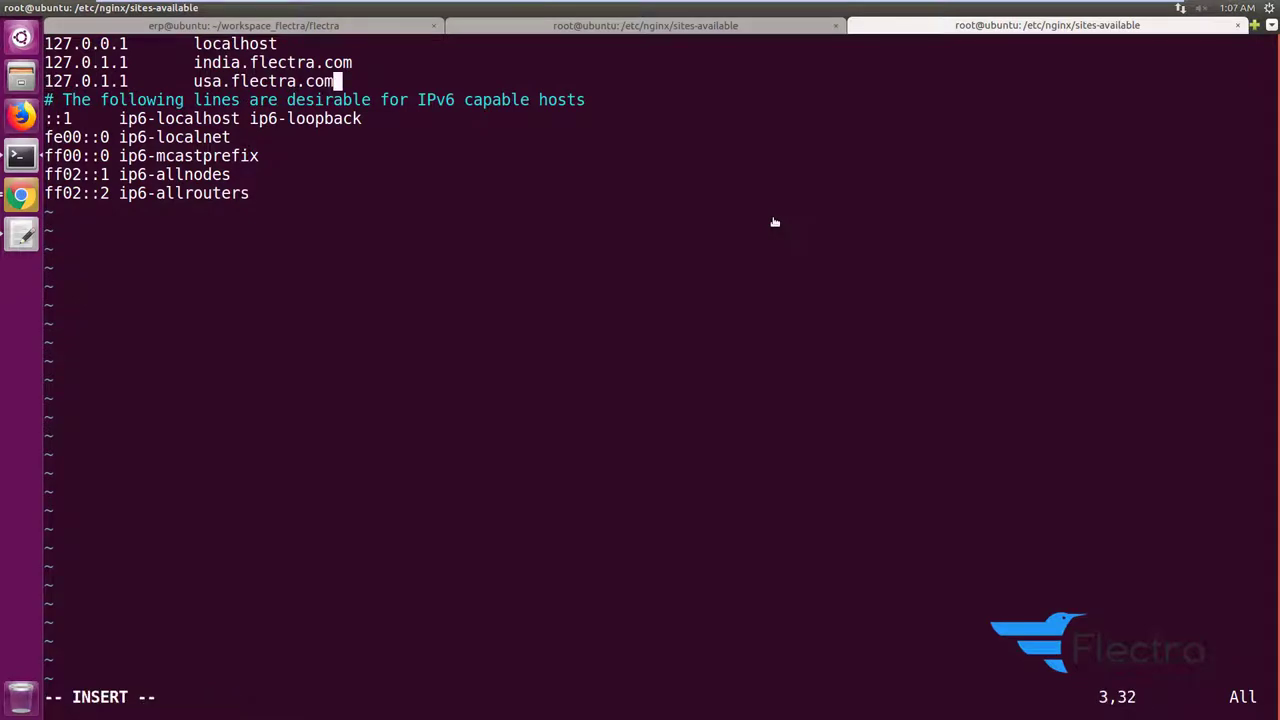
key("Return")
type("127.")
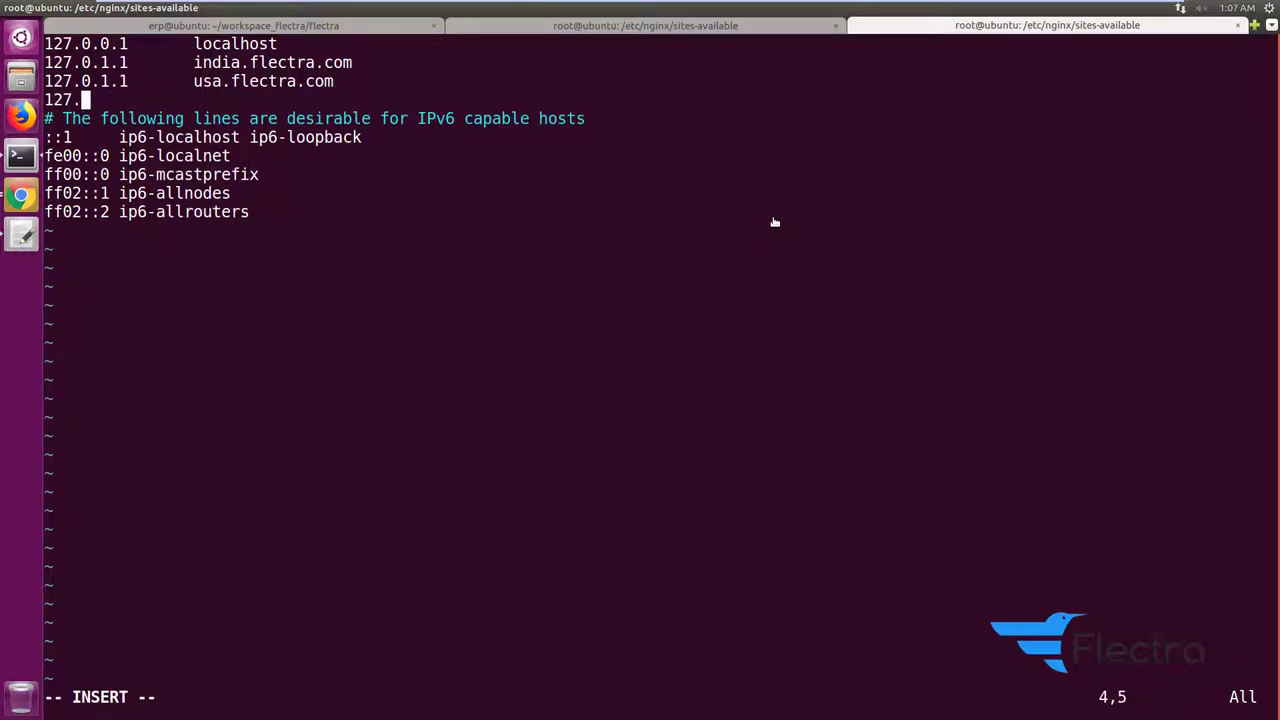
type("0.1.1")
key("Tab")
type("russia")
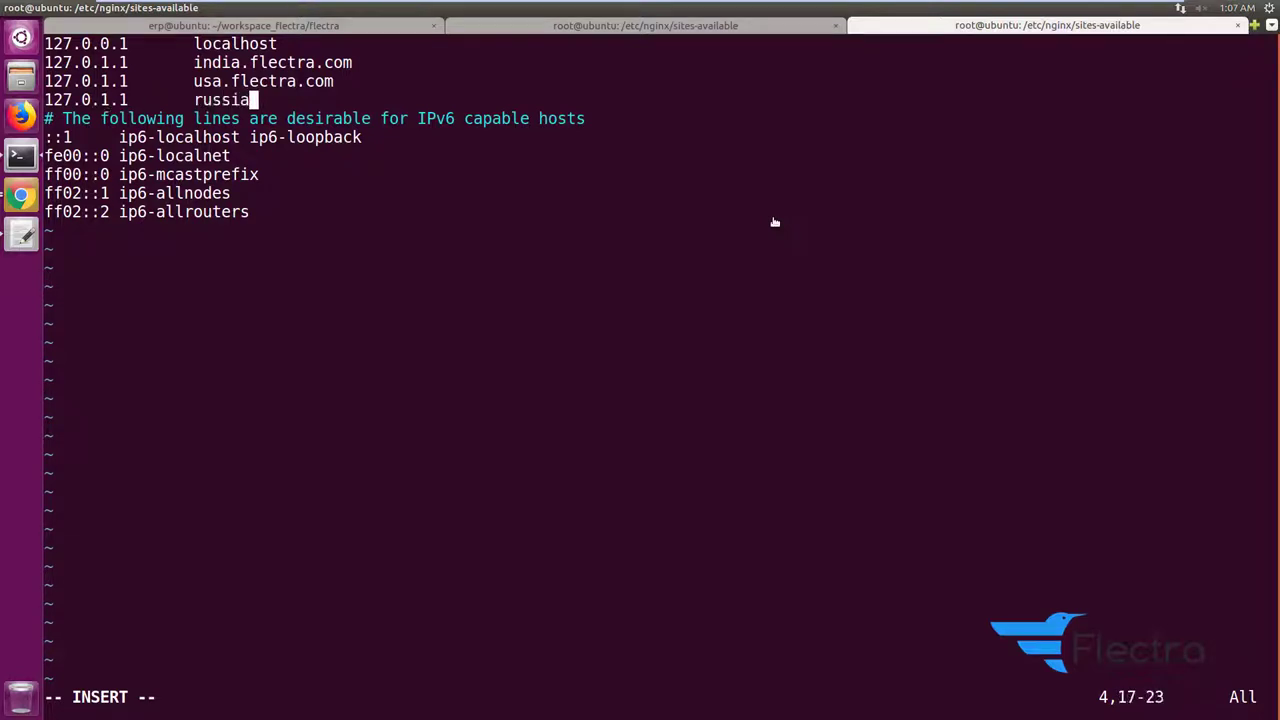
type(".flectra.com")
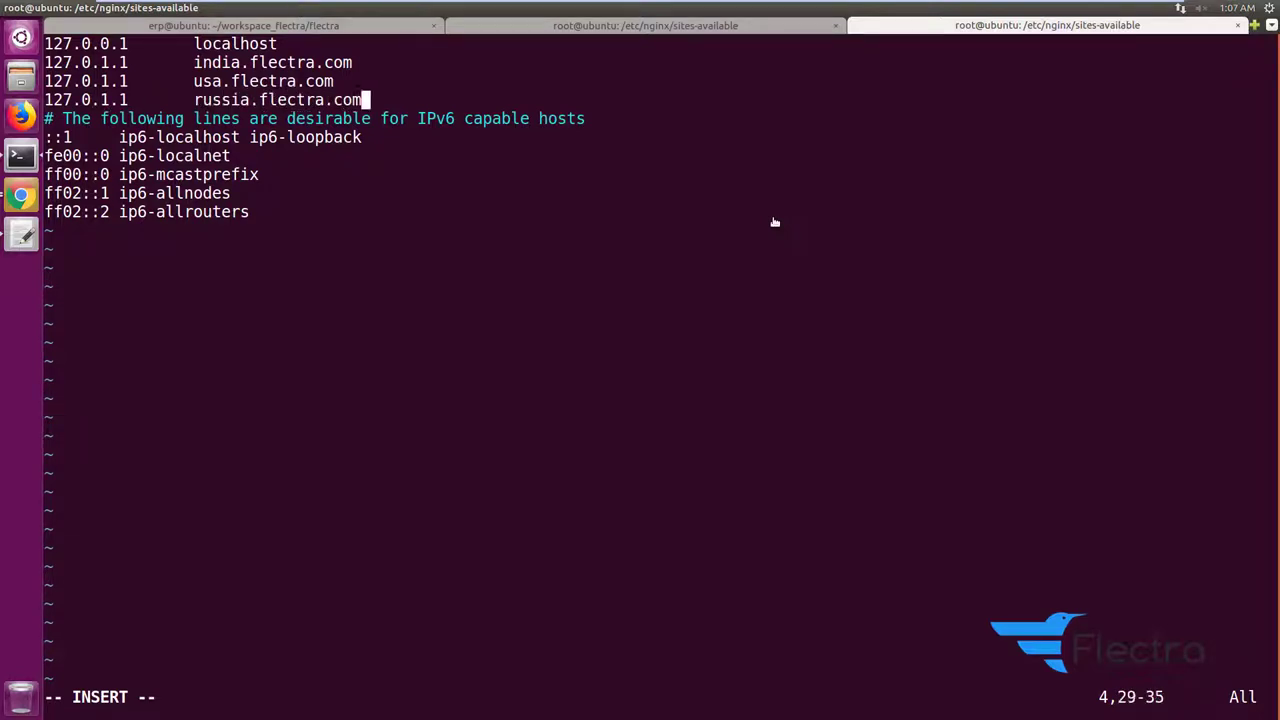
key("Escape")
type(":wq")
key("Return")
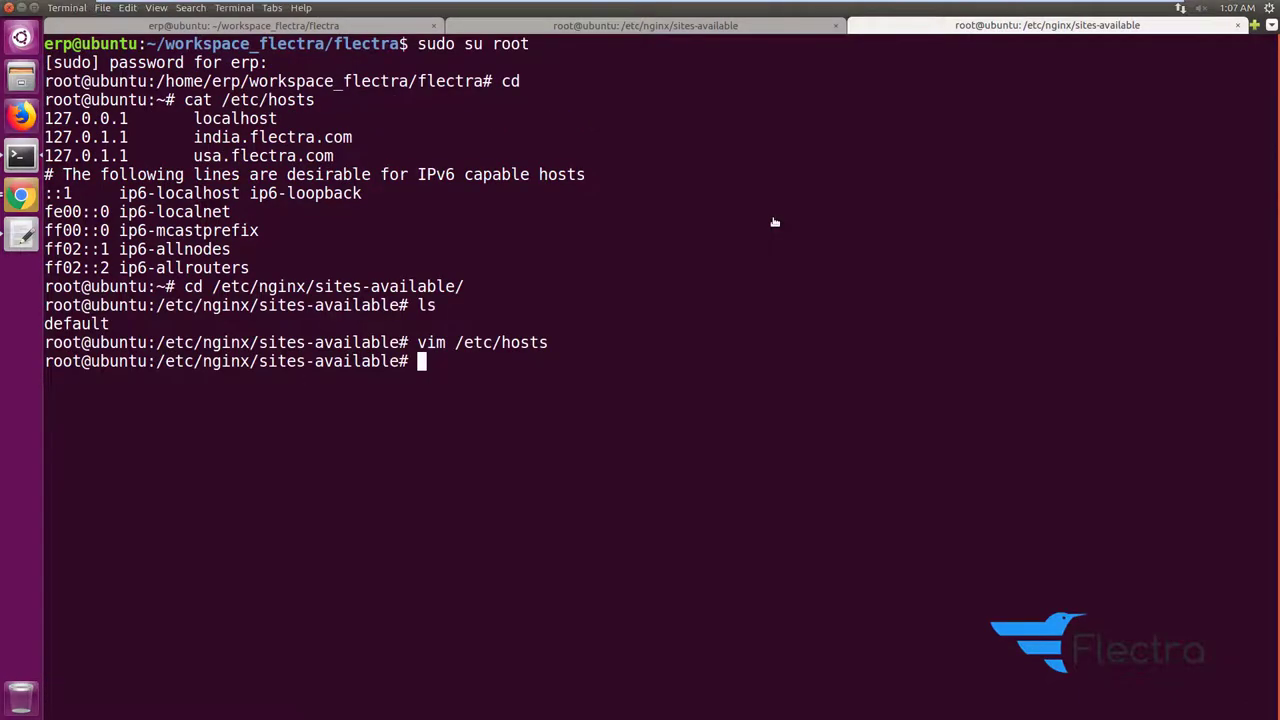
key("alt+Tab")
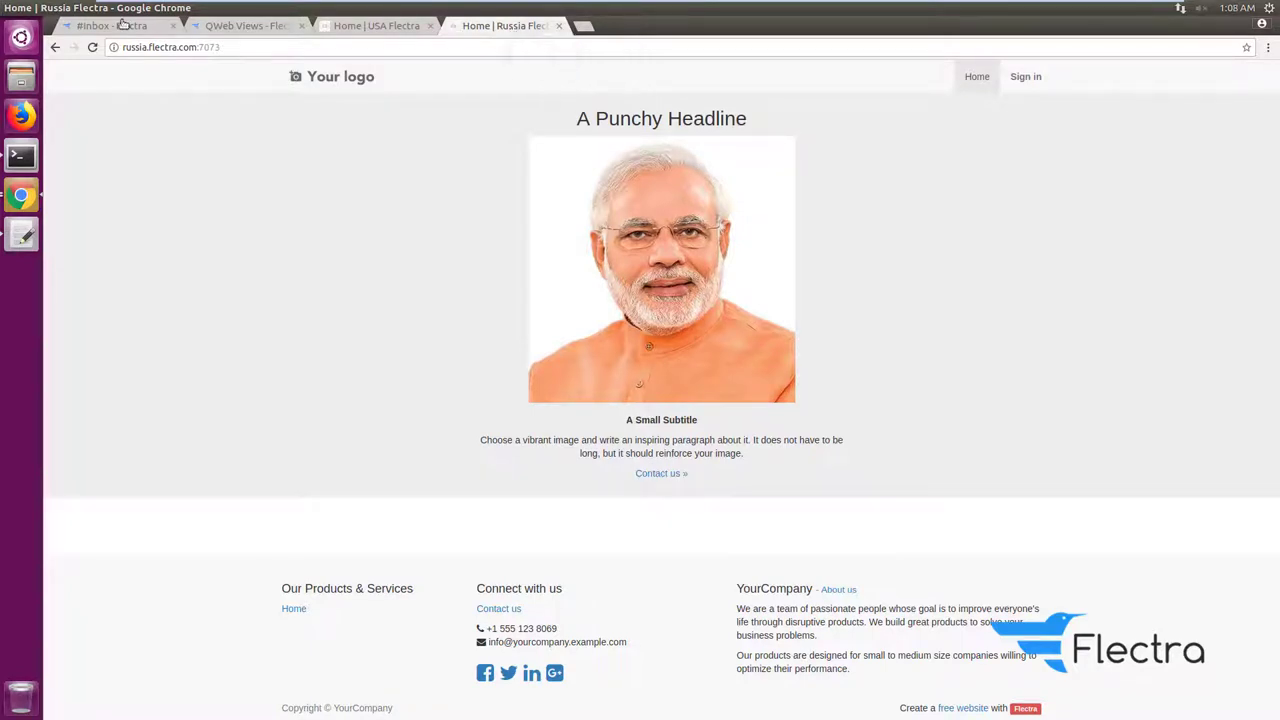
Check the Websites list from India Flectra's settings, then switch to the Russia Flectra homepage tab.
left_click(239, 25)
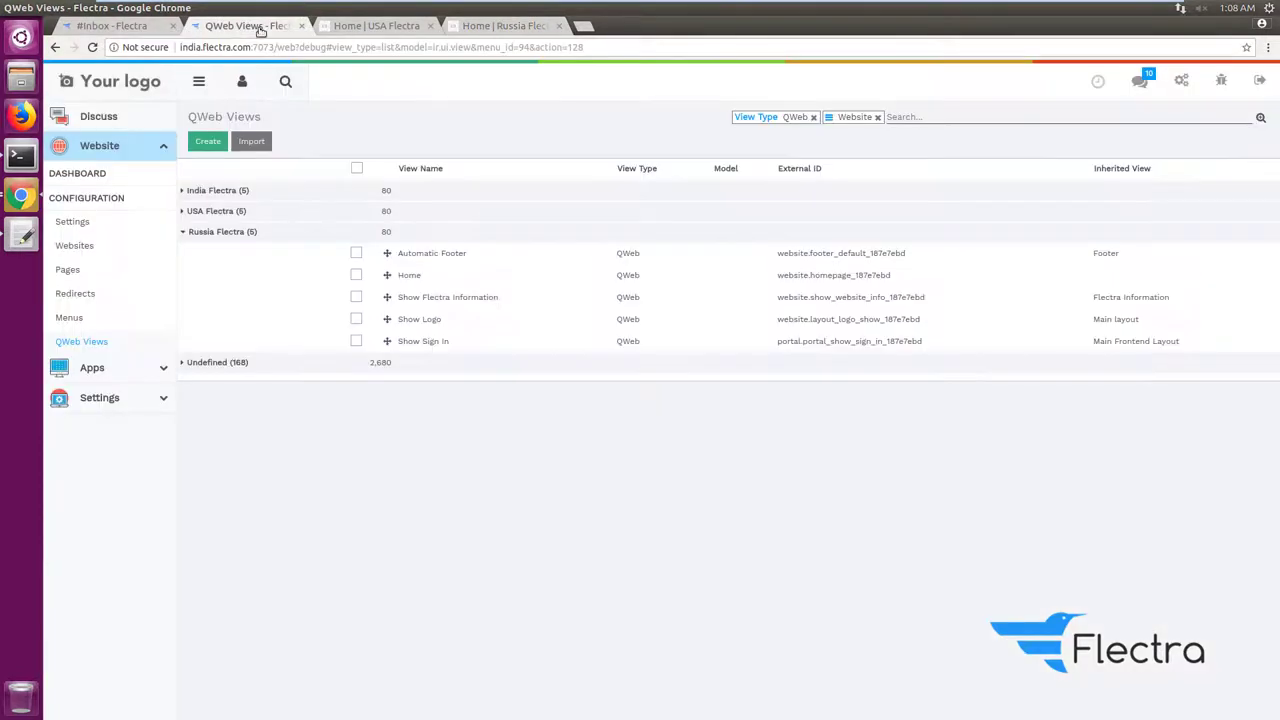
left_click(228, 191)
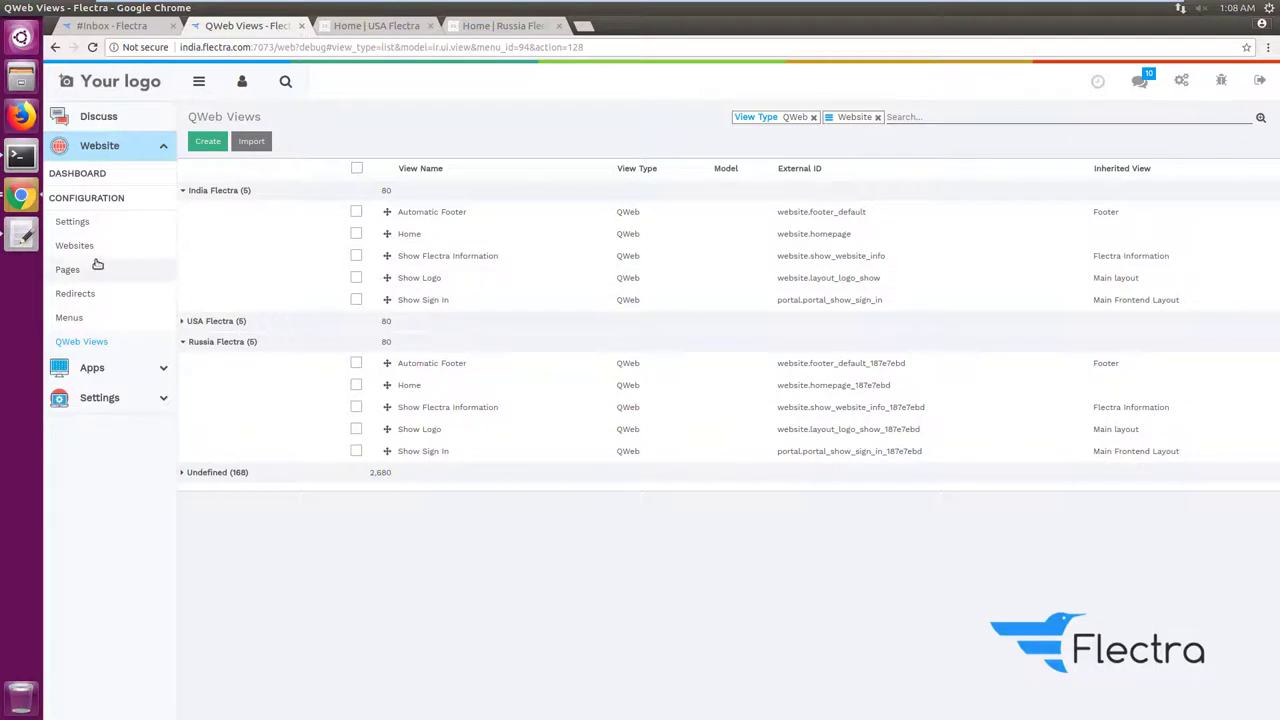
left_click(89, 221)
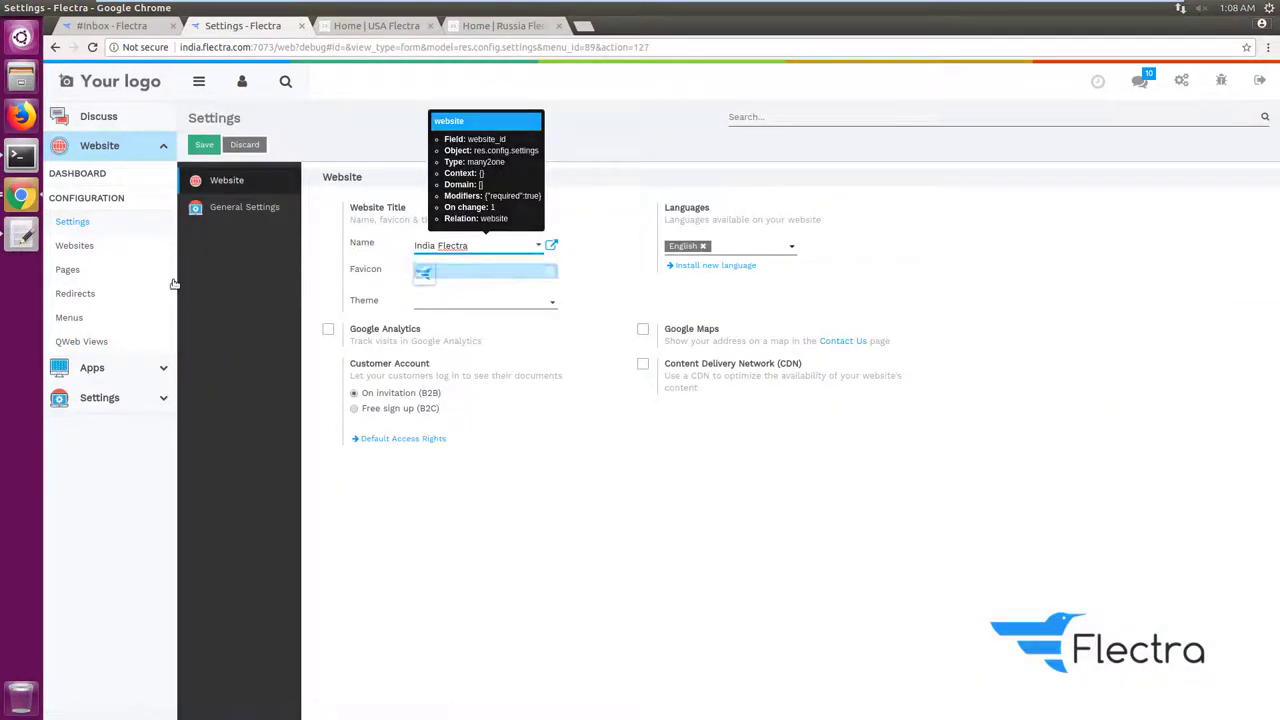
left_click(86, 249)
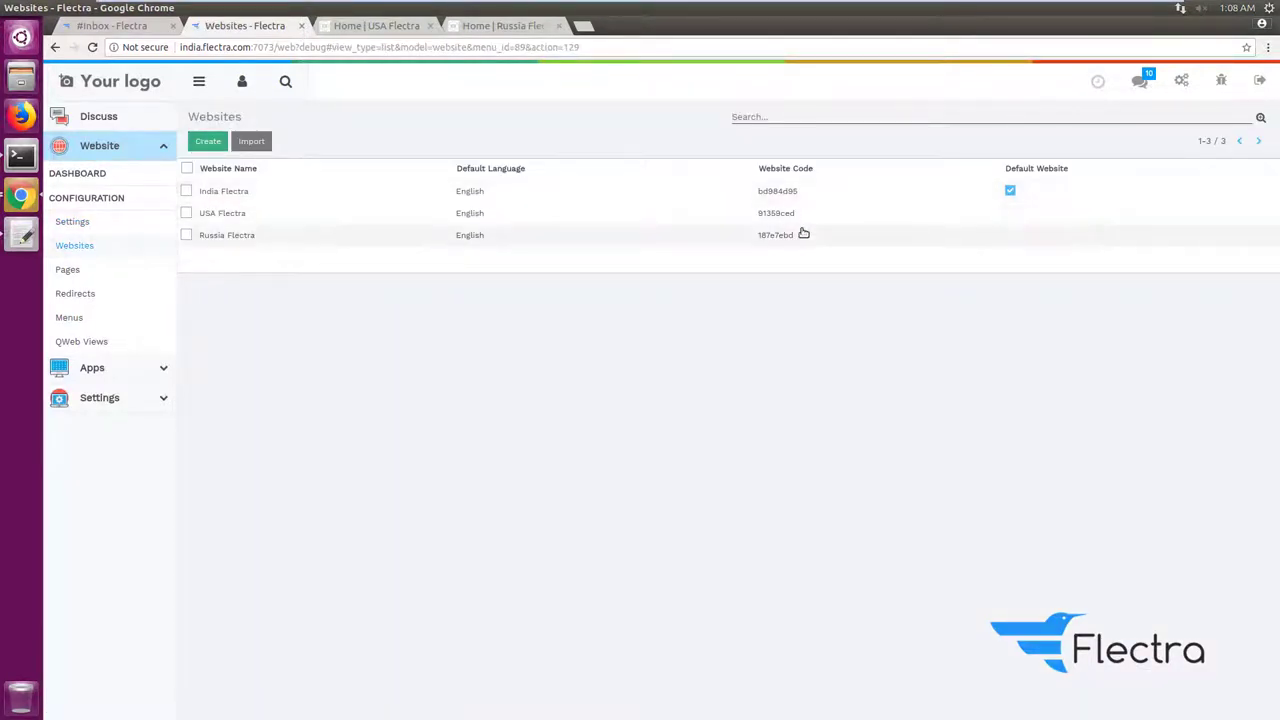
left_click(513, 27)
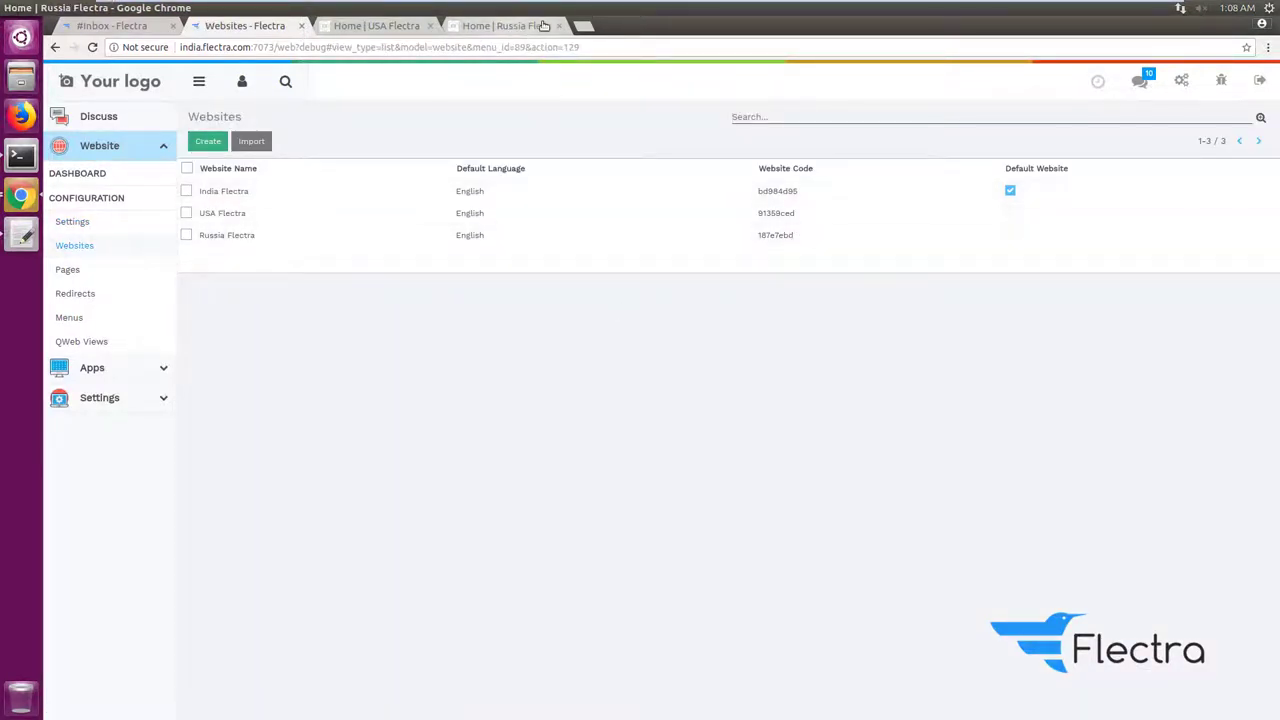
Sign in to the Russia site as the administrator, declining Chrome's offer to save the password.
left_click(1045, 78)
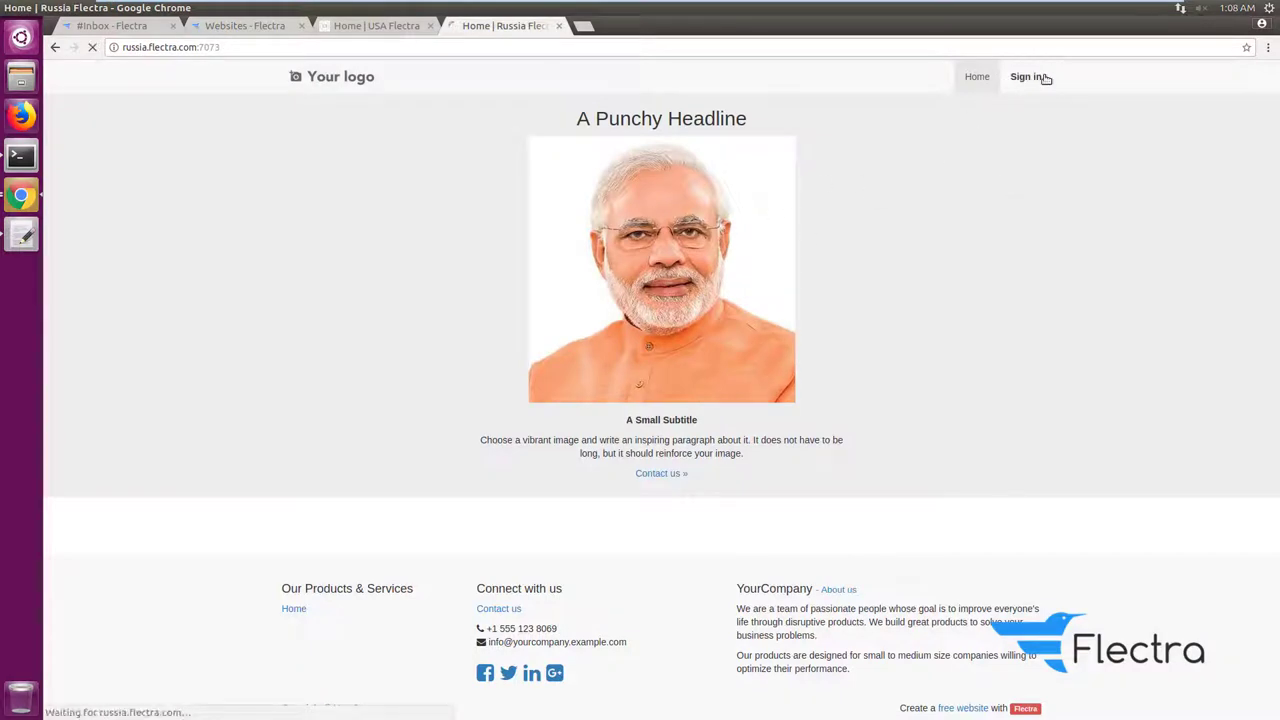
type("a")
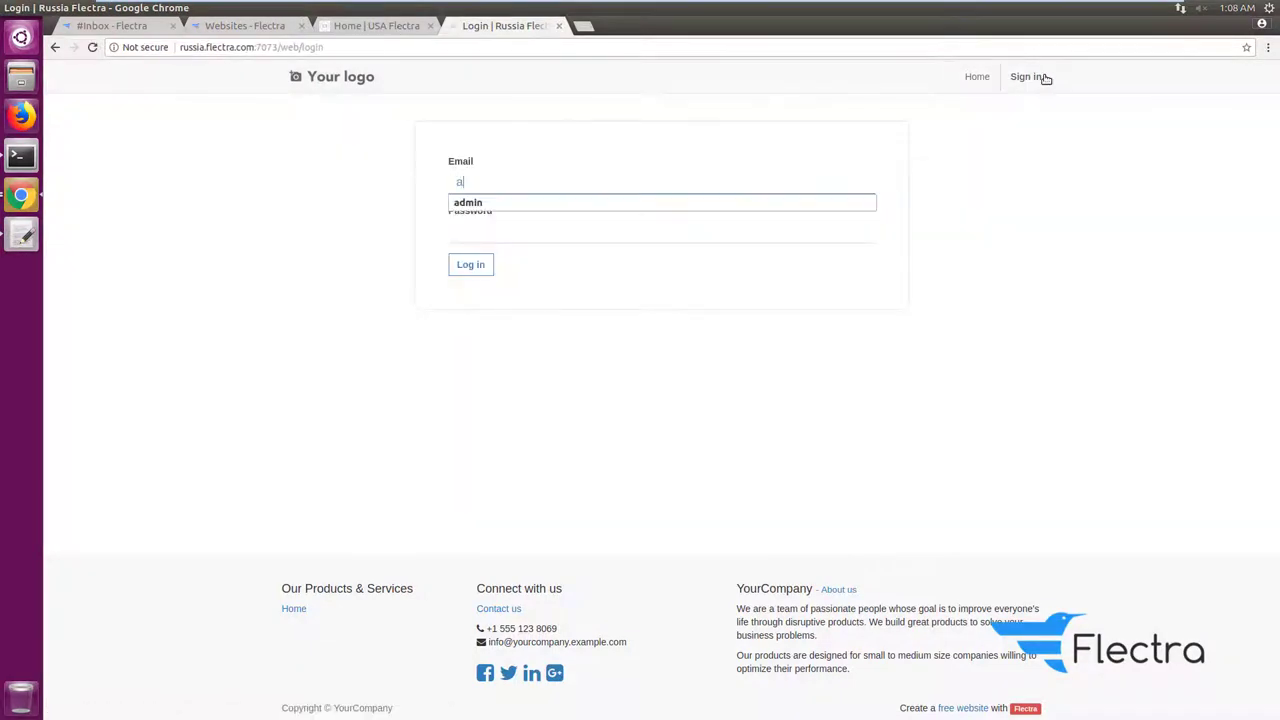
type("dmin")
key("Tab")
type("admin")
key("Return")
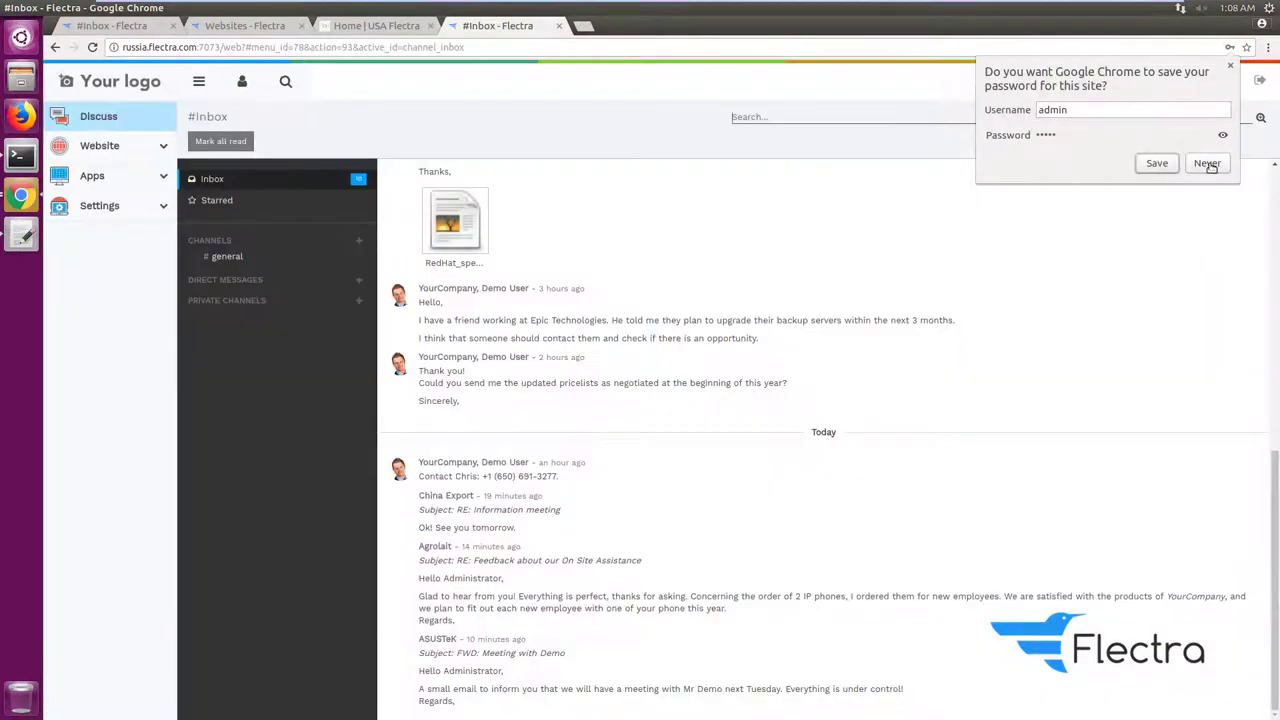
left_click(1207, 163)
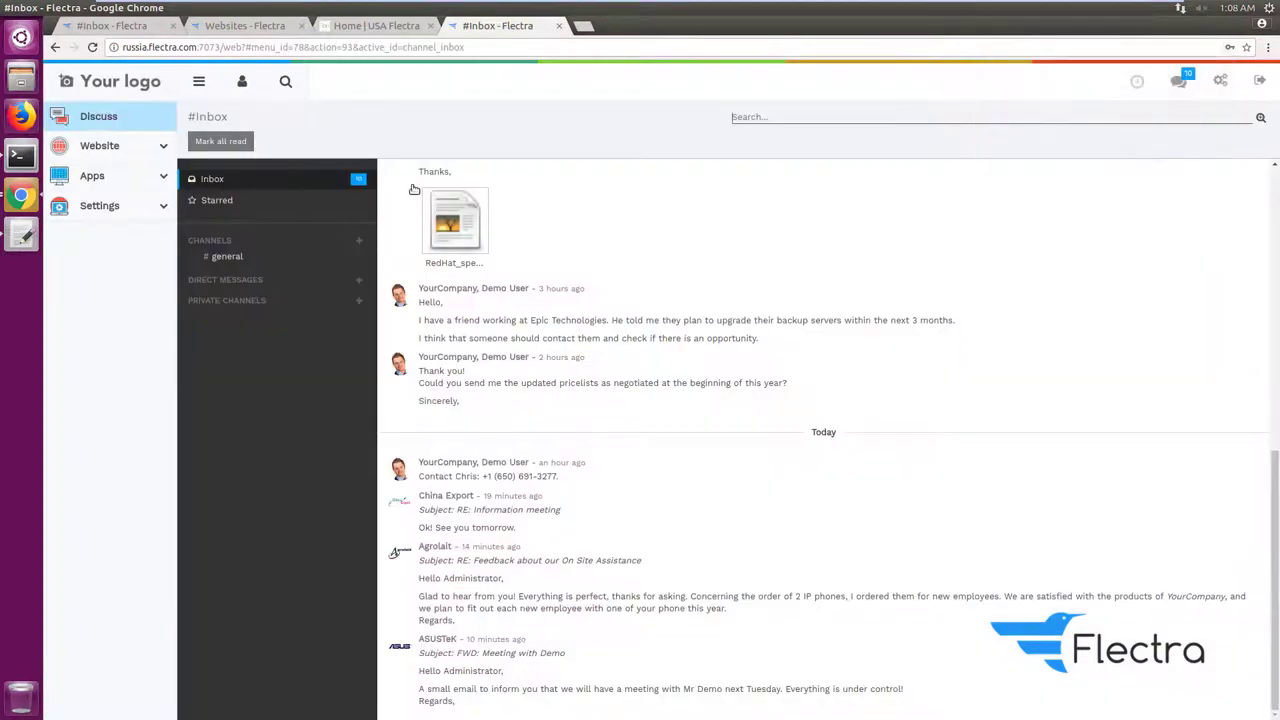
Return to the Russia Flectra public website from the Website dashboard.
left_click(125, 145)
left_click(80, 174)
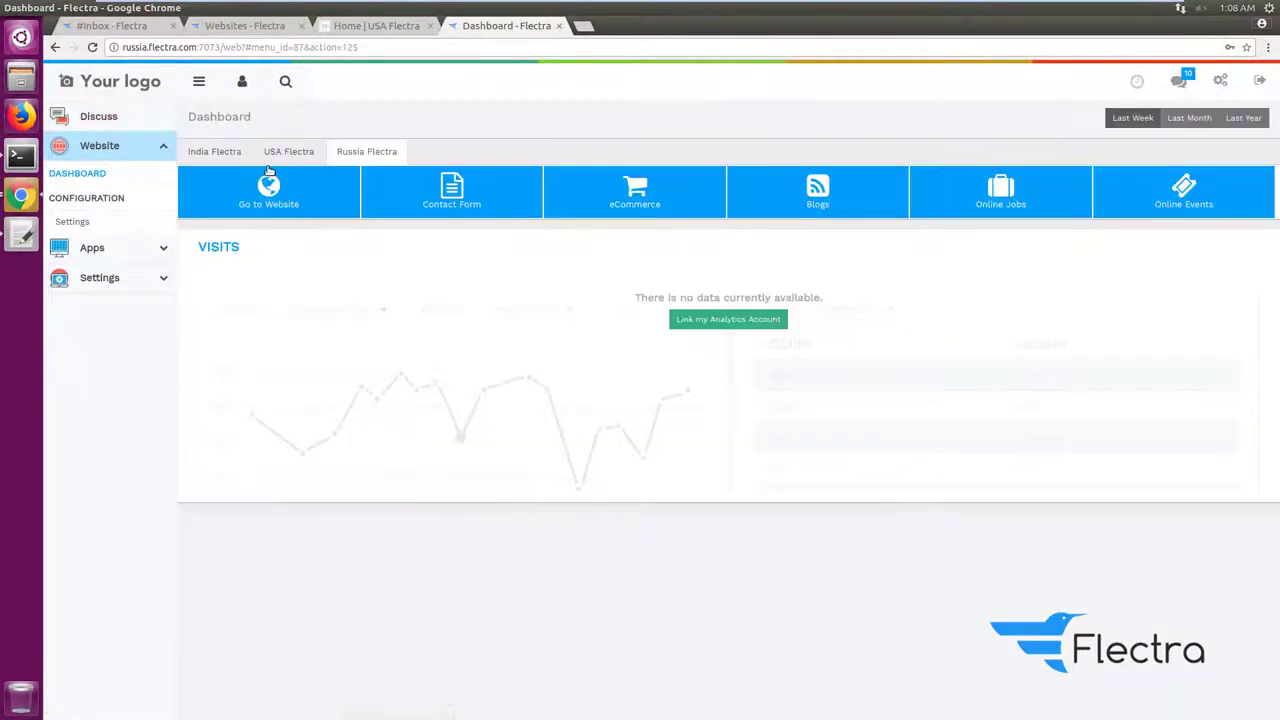
left_click(297, 180)
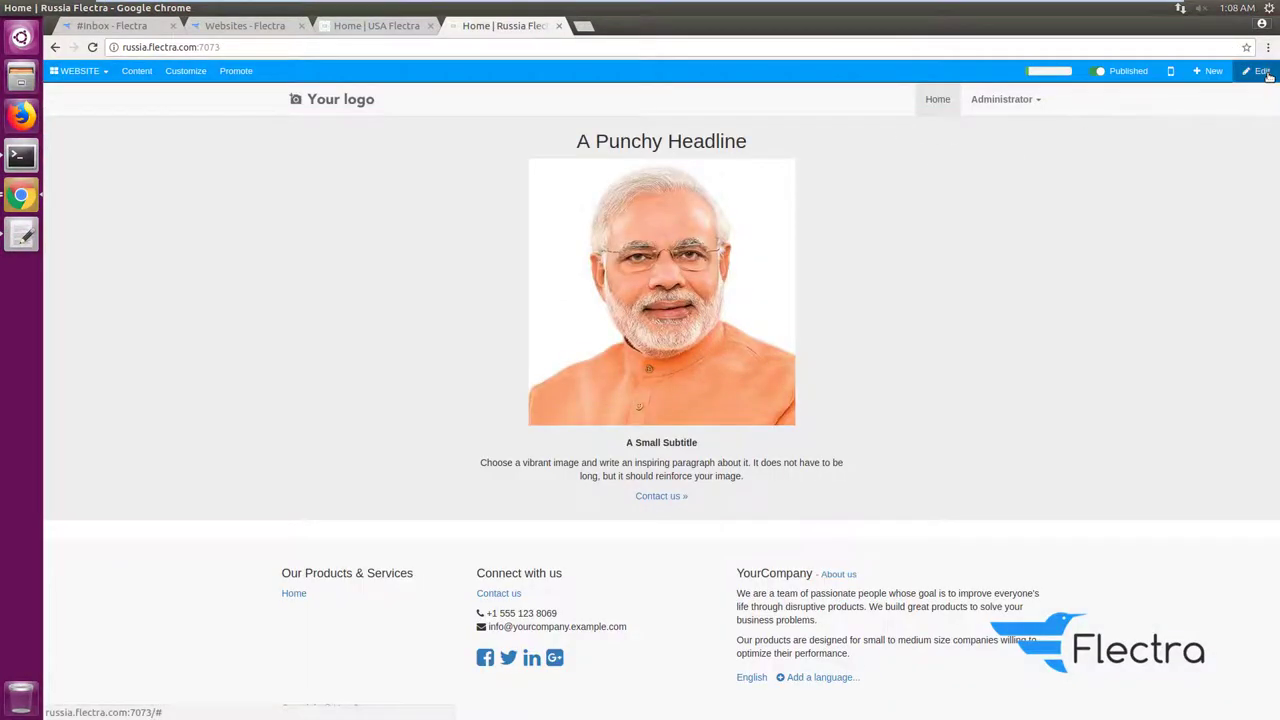
Replace the home page portrait with the uploaded vladimir-putin.jpg photo and save the page.
left_click(1260, 71)
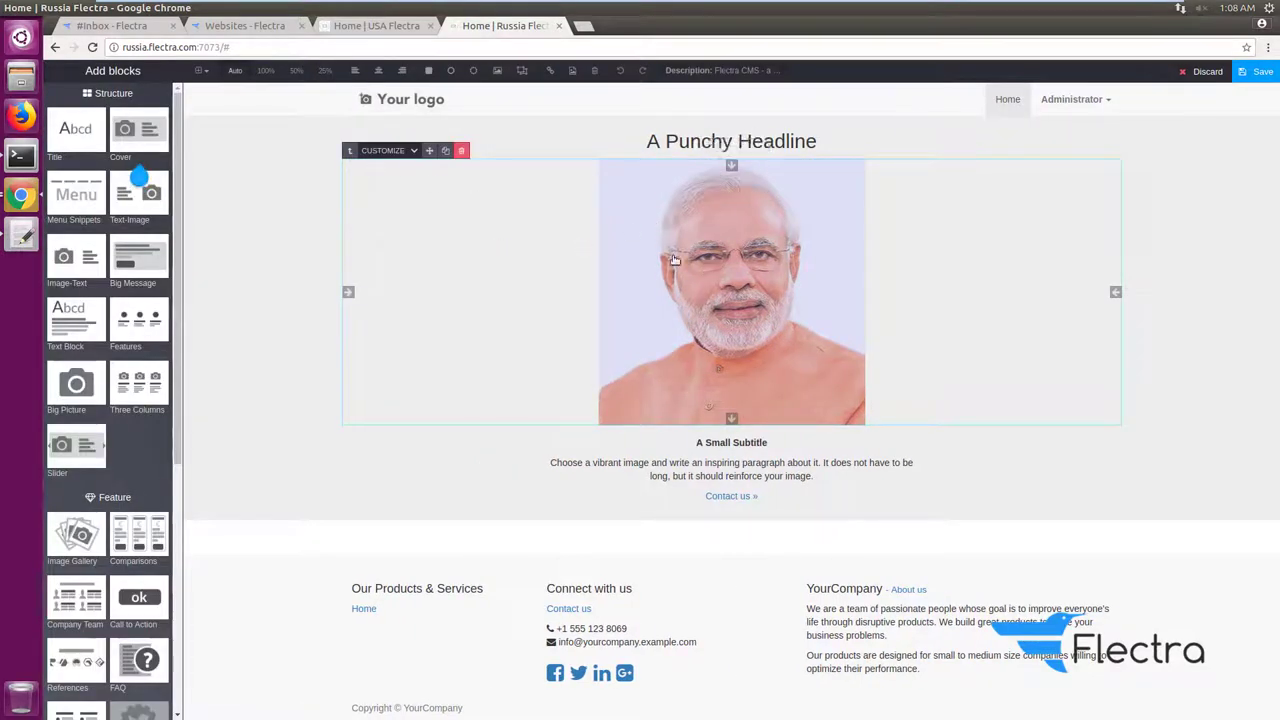
double_click(675, 260)
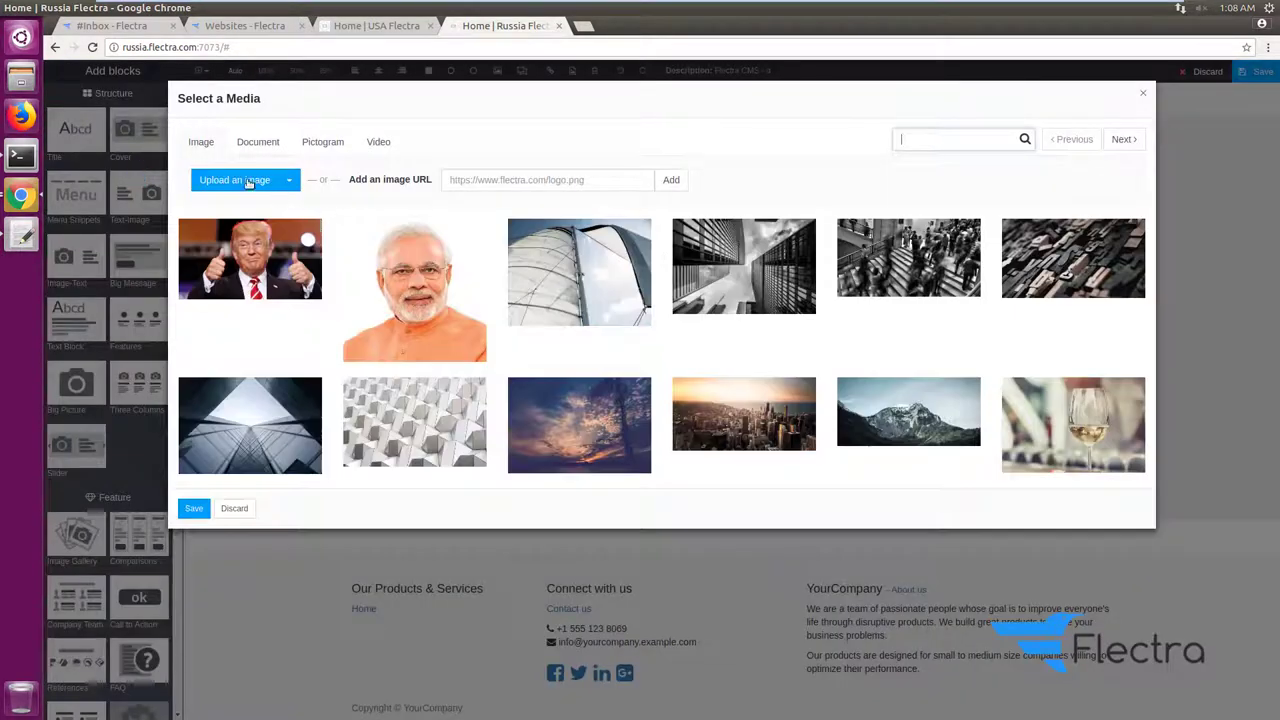
left_click(254, 182)
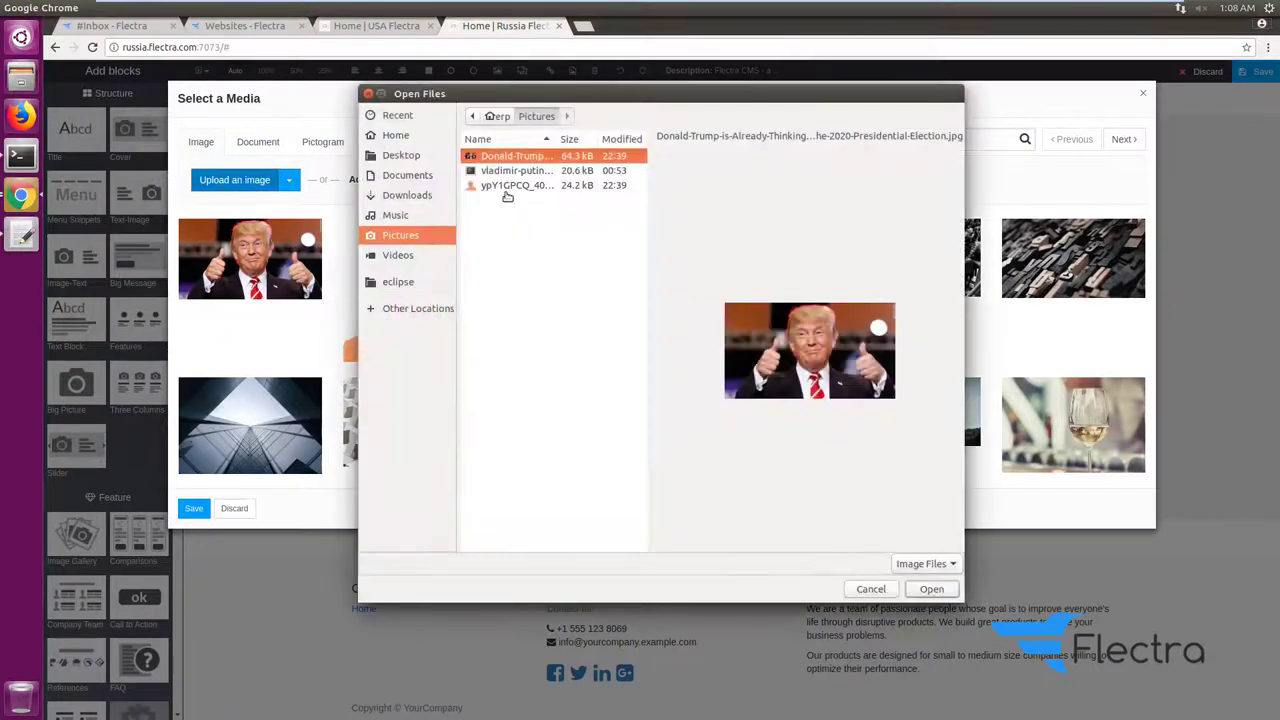
left_click(520, 174)
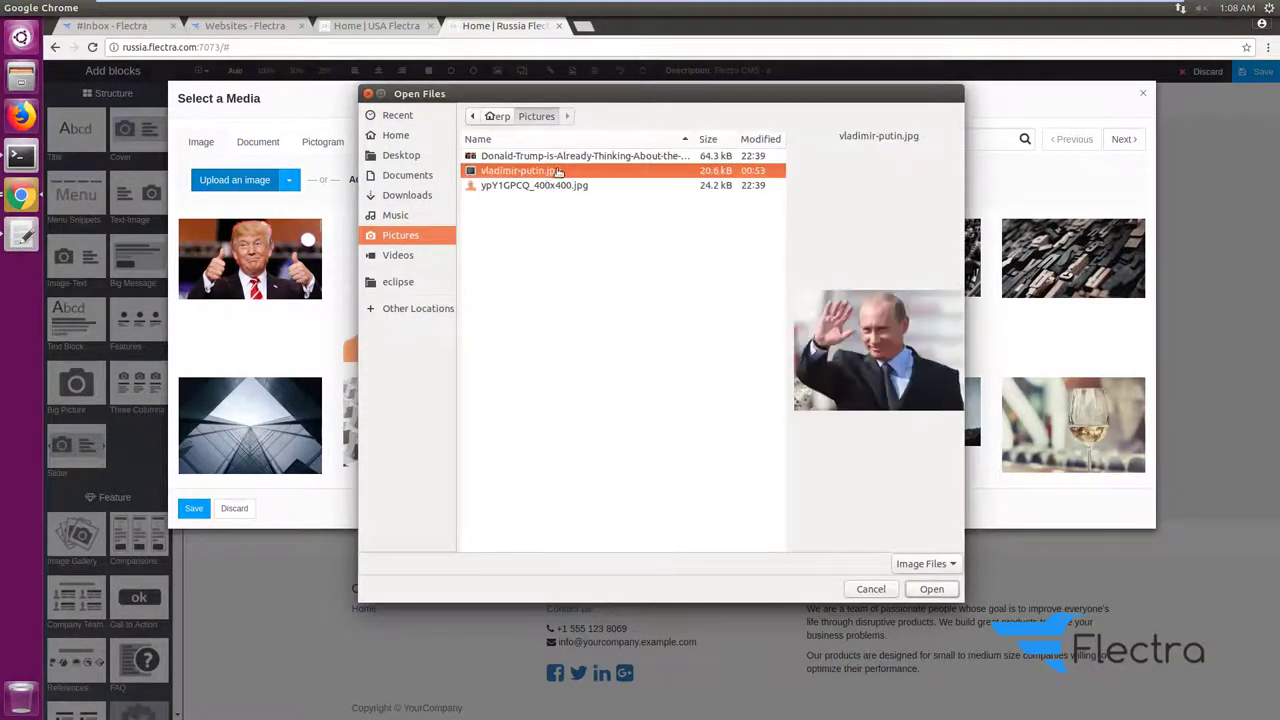
left_click(931, 589)
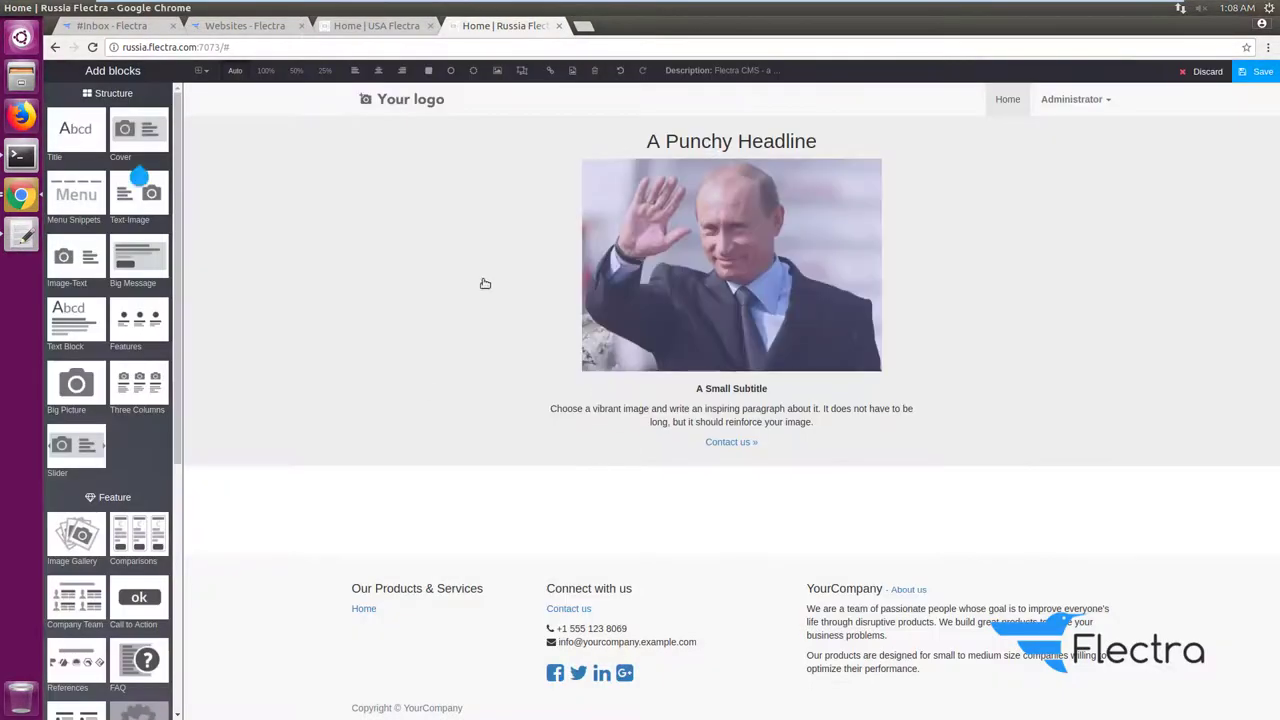
left_click(1249, 78)
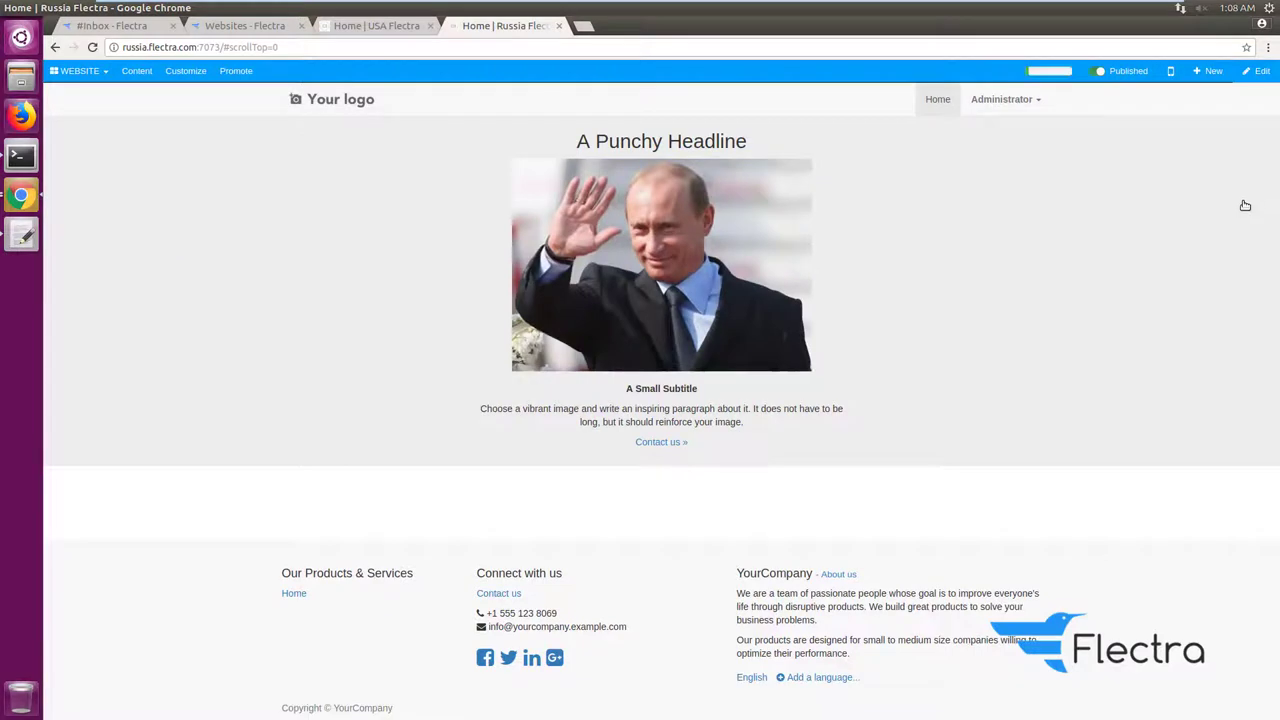
Inspect the 7073 port in the site address, then bring up flectra-nginx.conf in gedit.
left_click(325, 100)
left_click_drag(196, 47, 268, 52)
left_click(268, 52)
double_click(203, 48)
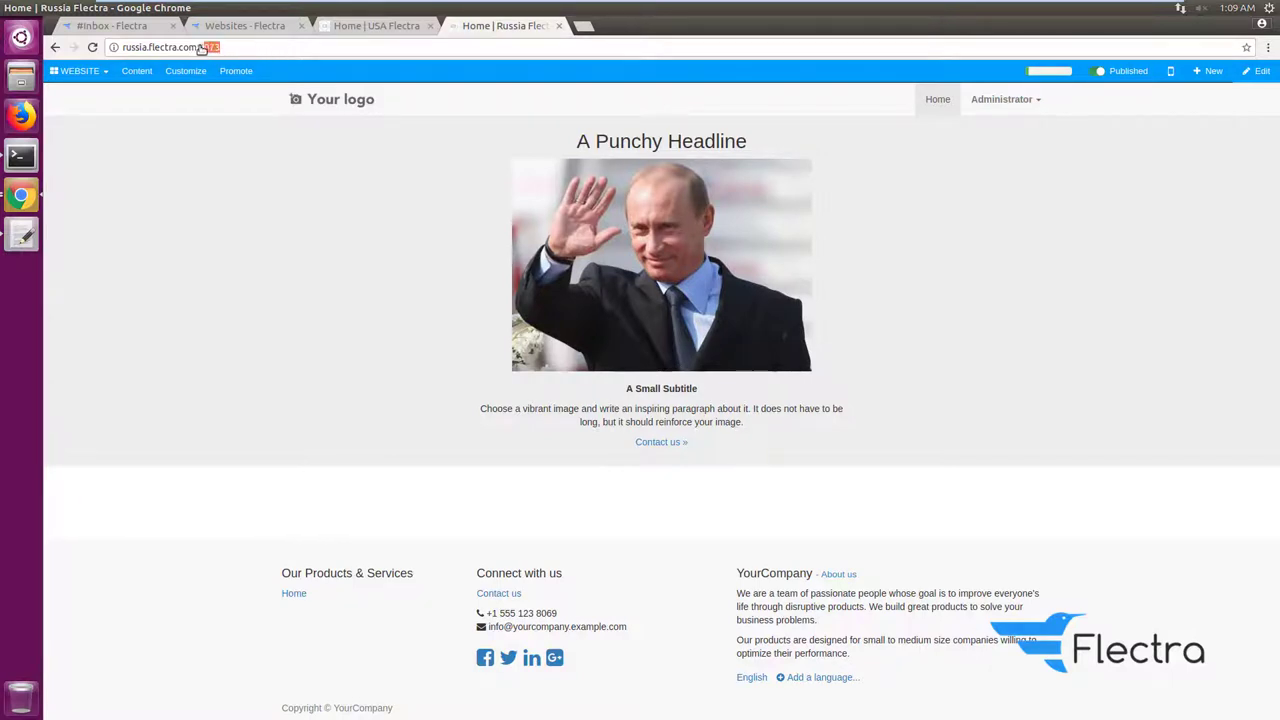
left_click(322, 56)
left_click(20, 236)
scroll(557, 298, "up", 10)
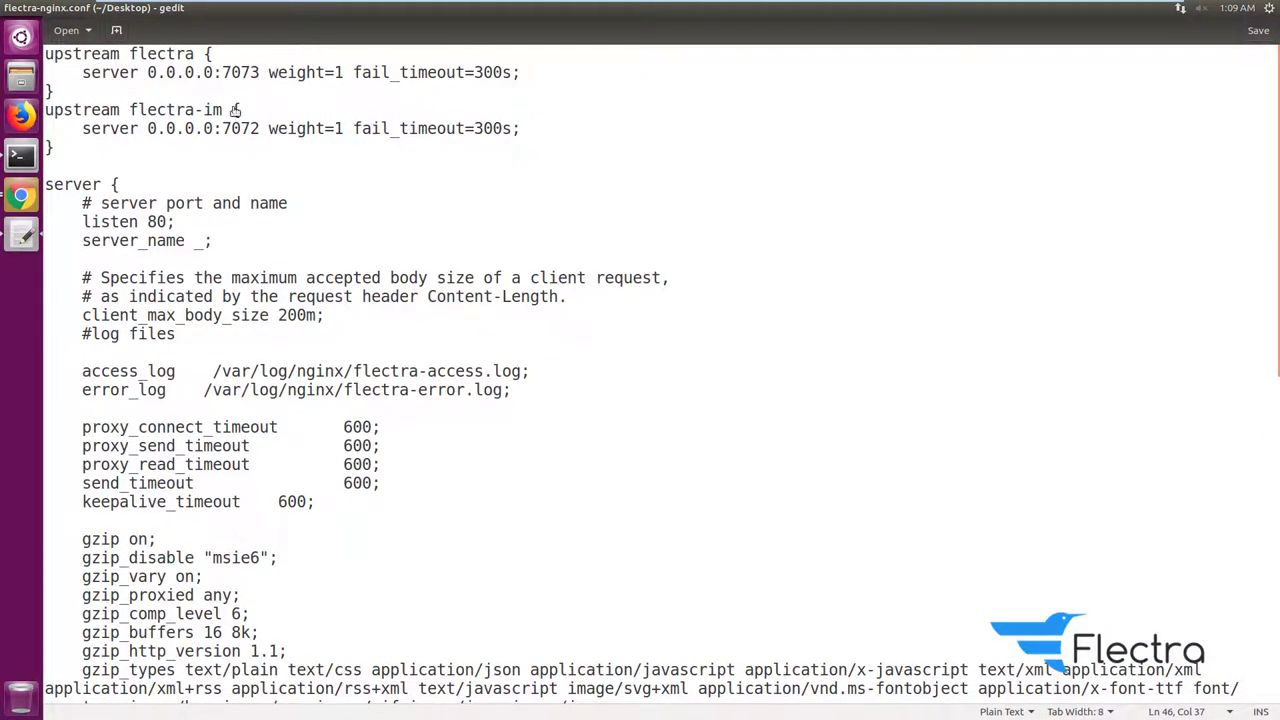
left_click_drag(214, 241, 82, 241)
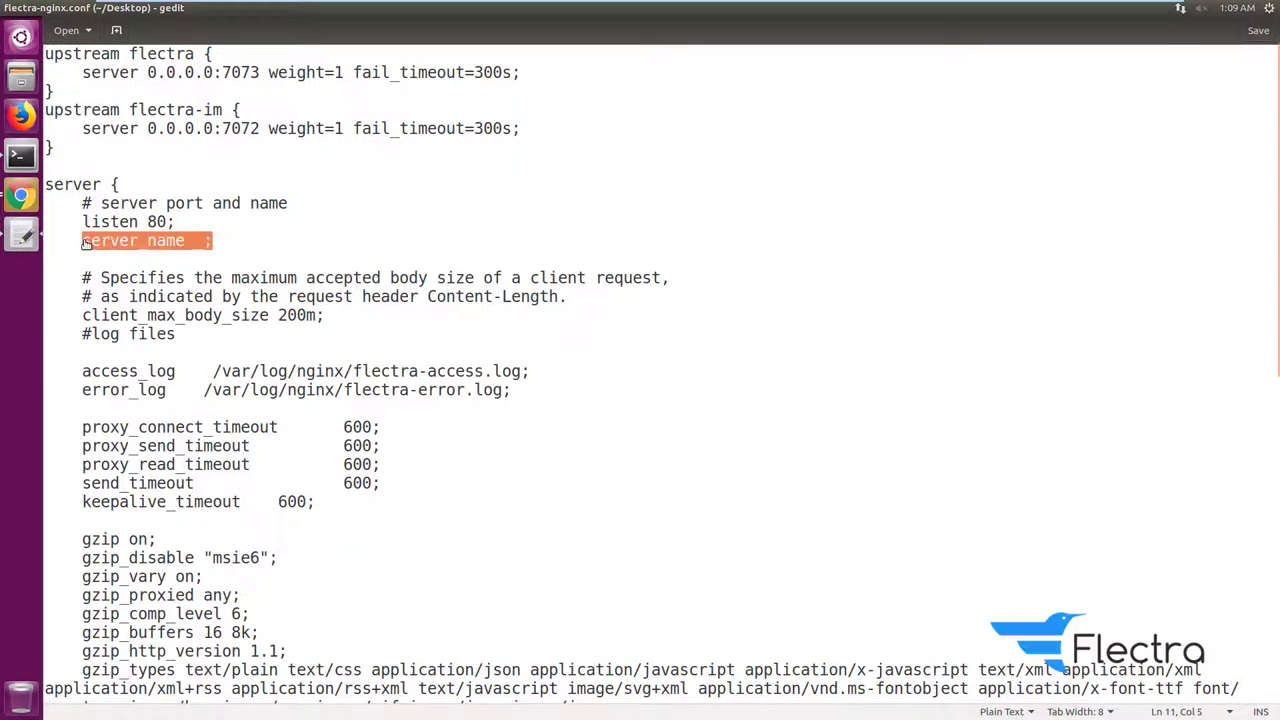
left_click(222, 241)
type(";")
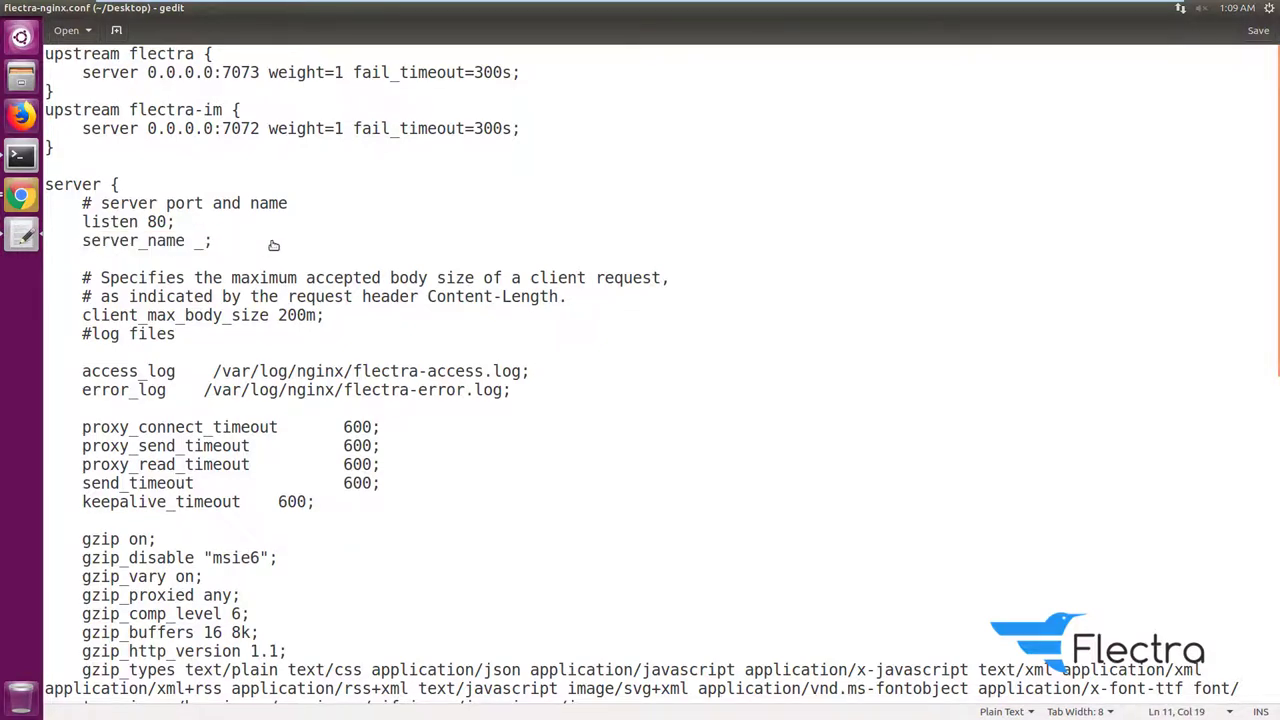
key("Down")
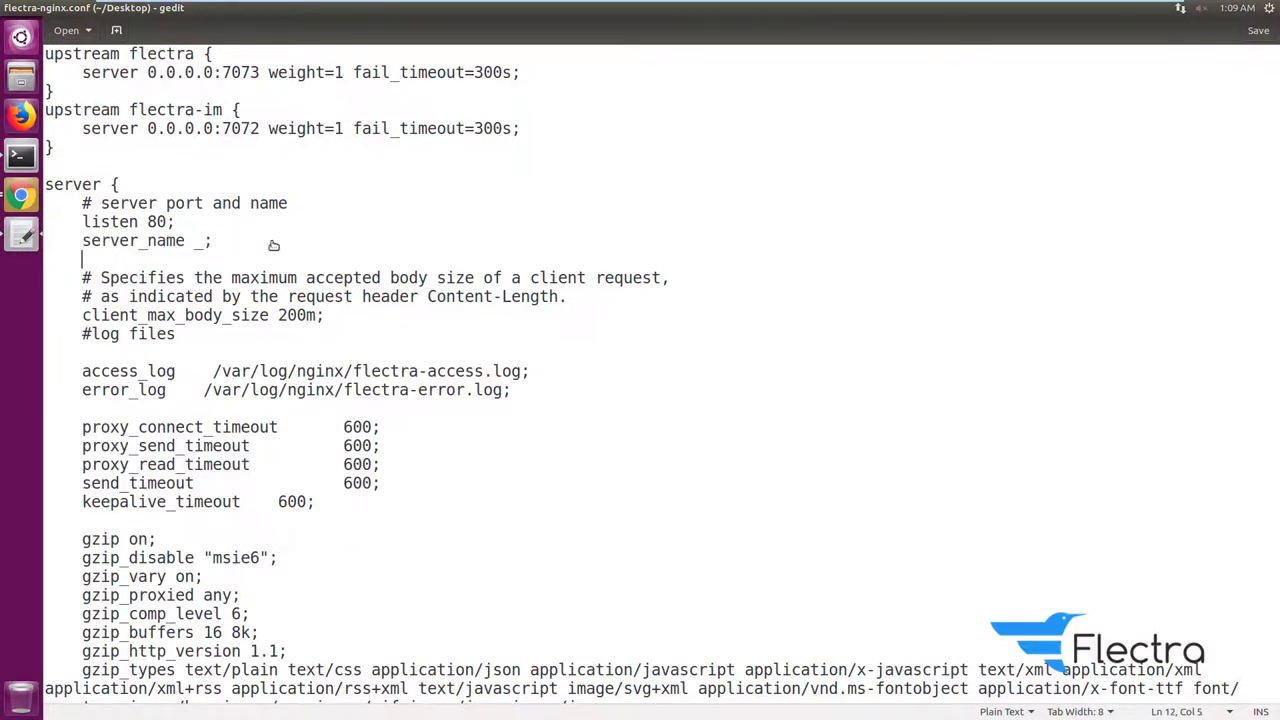
type("or ")
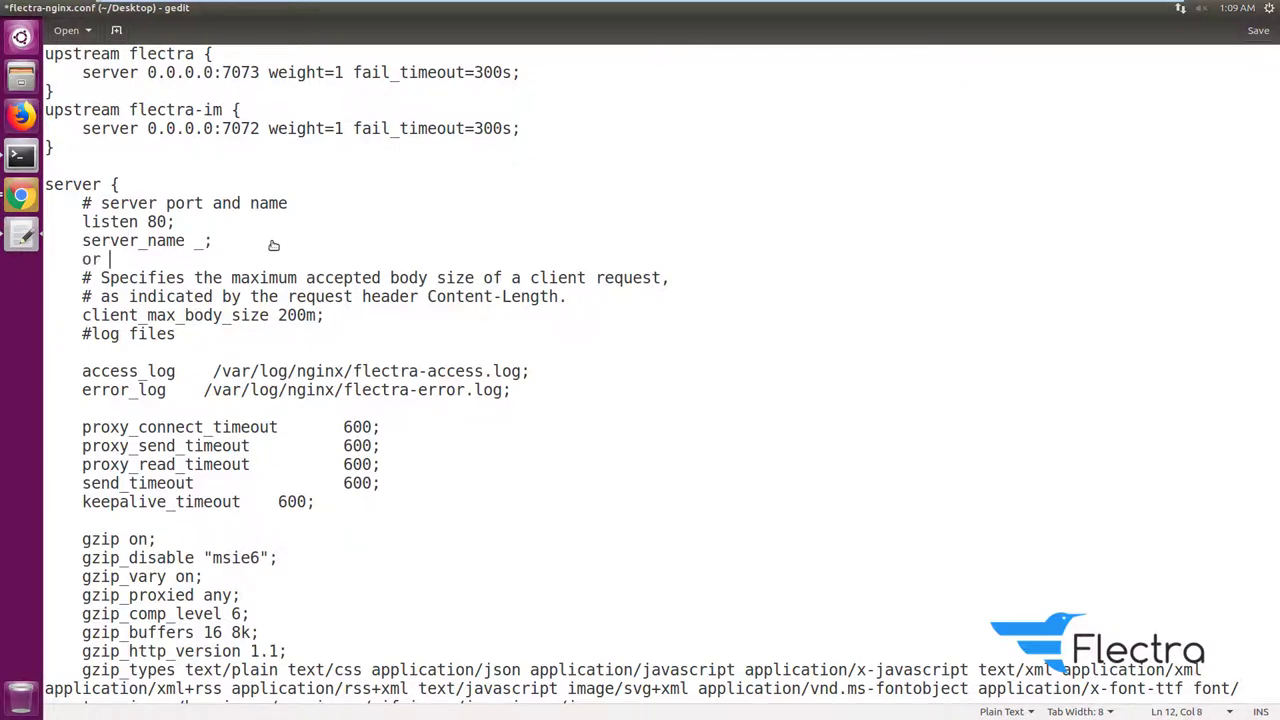
type("#")
key("End")
key("Home")
key("shift+End")
key("ctrl+c")
key("Down")
key("ctrl+v")
key("shift+Right")
type("russi")
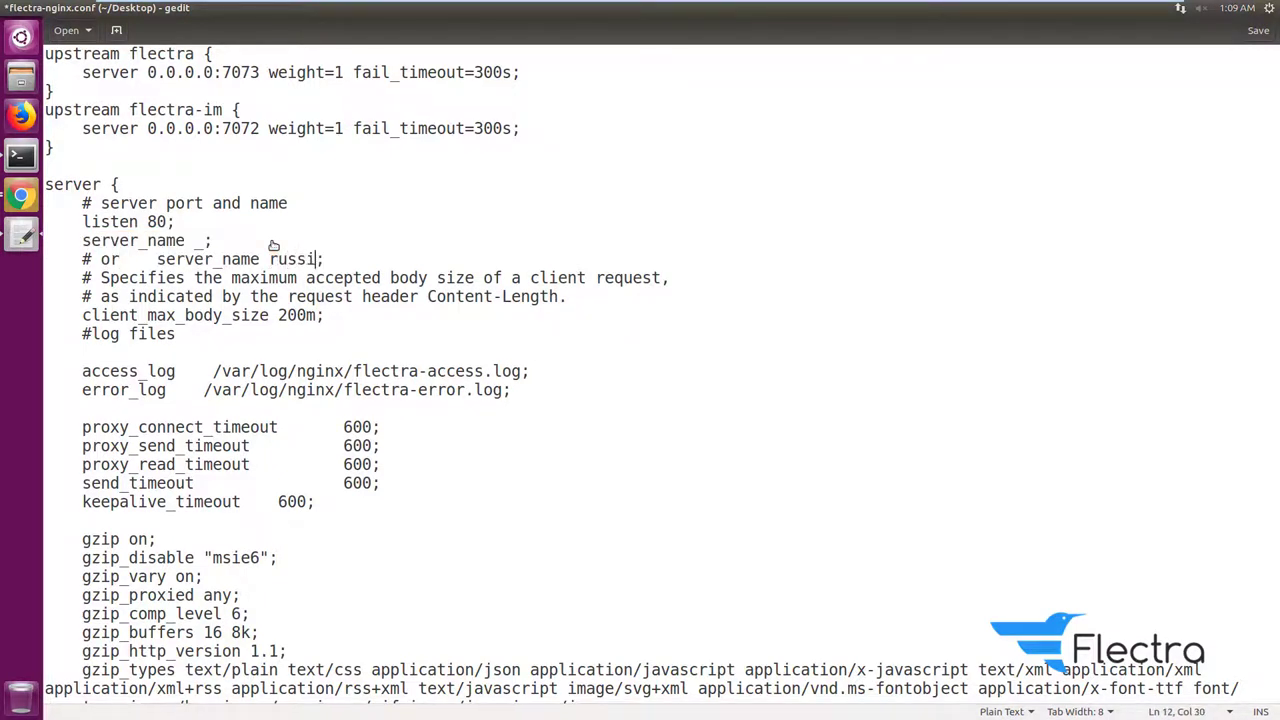
type("a.flectra.com india.flectra.com usa.flectra.com")
key("Home")
key("shift+End")
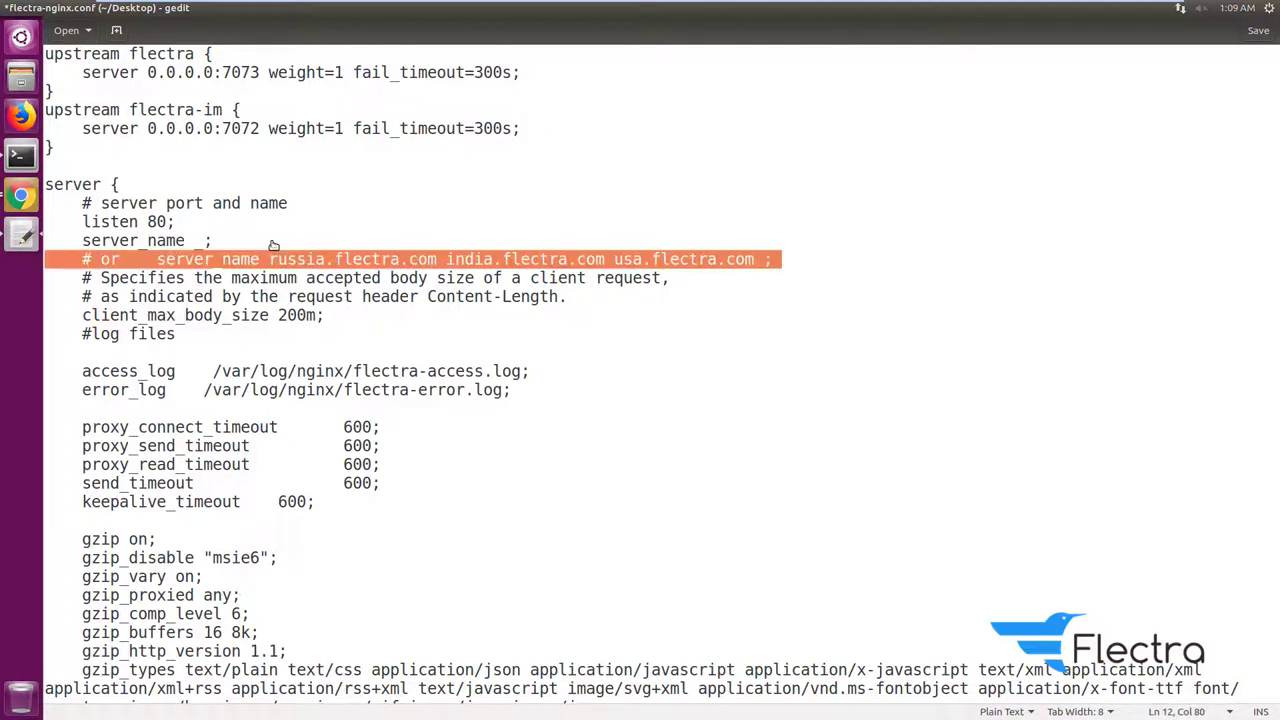
key("Left")
key("shift+Up")
key("shift+Down")
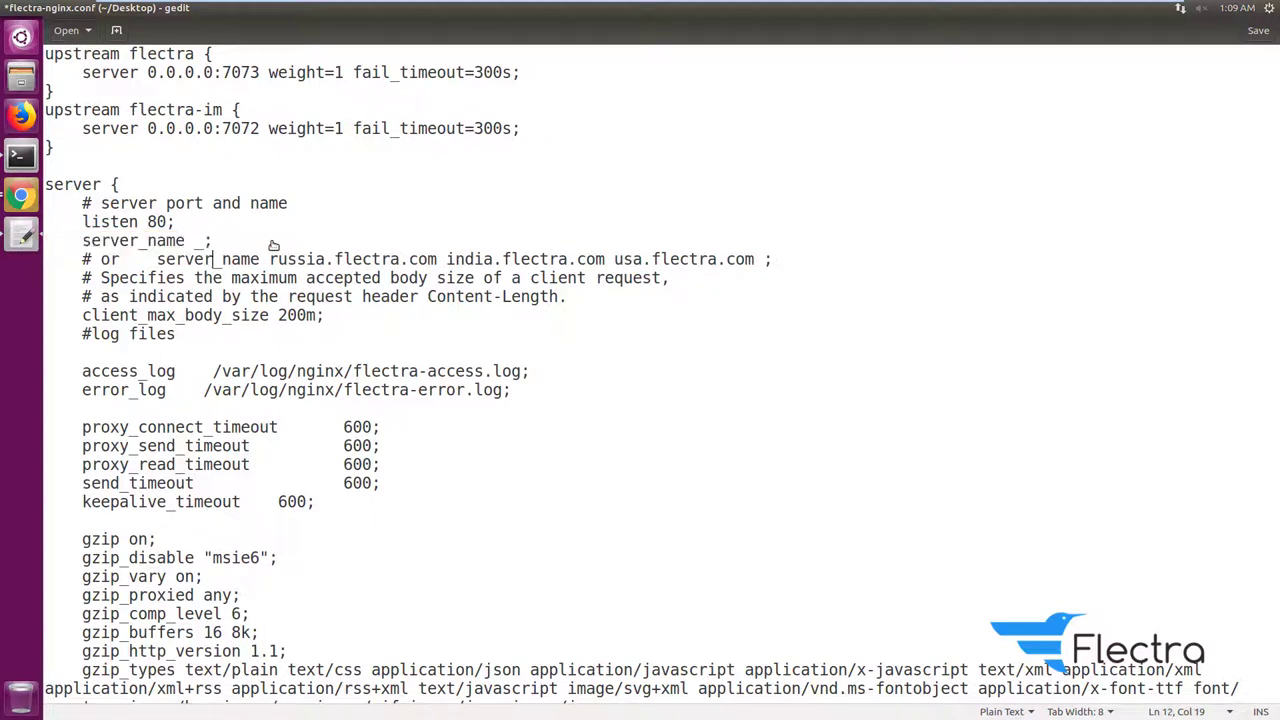
key("shift+End")
key("BackSpace")
key("BackSpace")
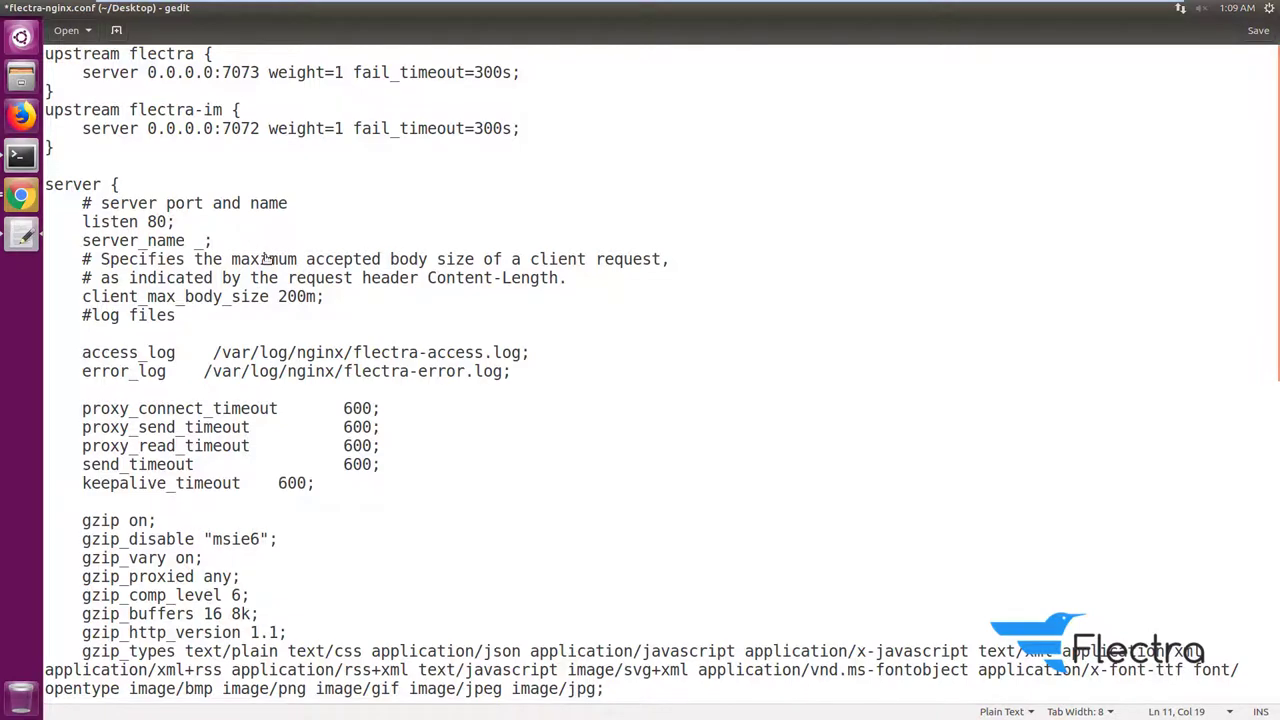
Review the config's proxy_set_header Host line, then select the entire file.
scroll(266, 259, "down", 4)
scroll(266, 259, "down", 2)
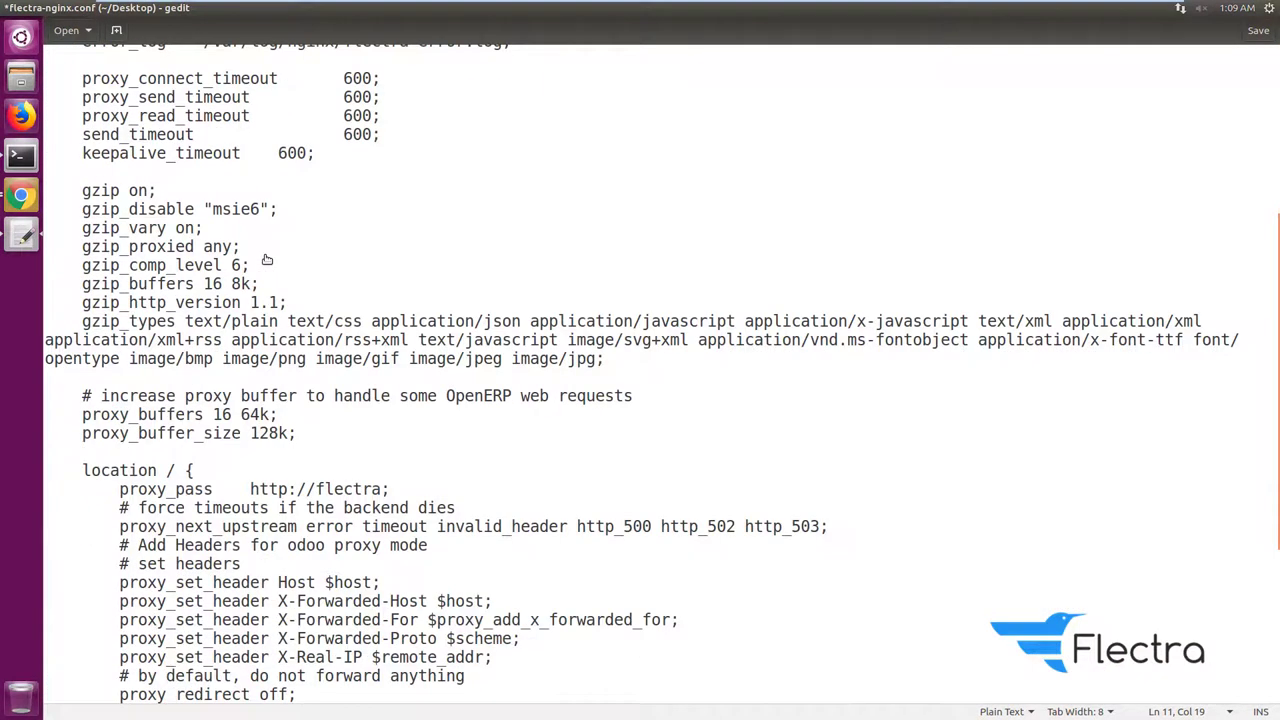
scroll(266, 259, "down", 3)
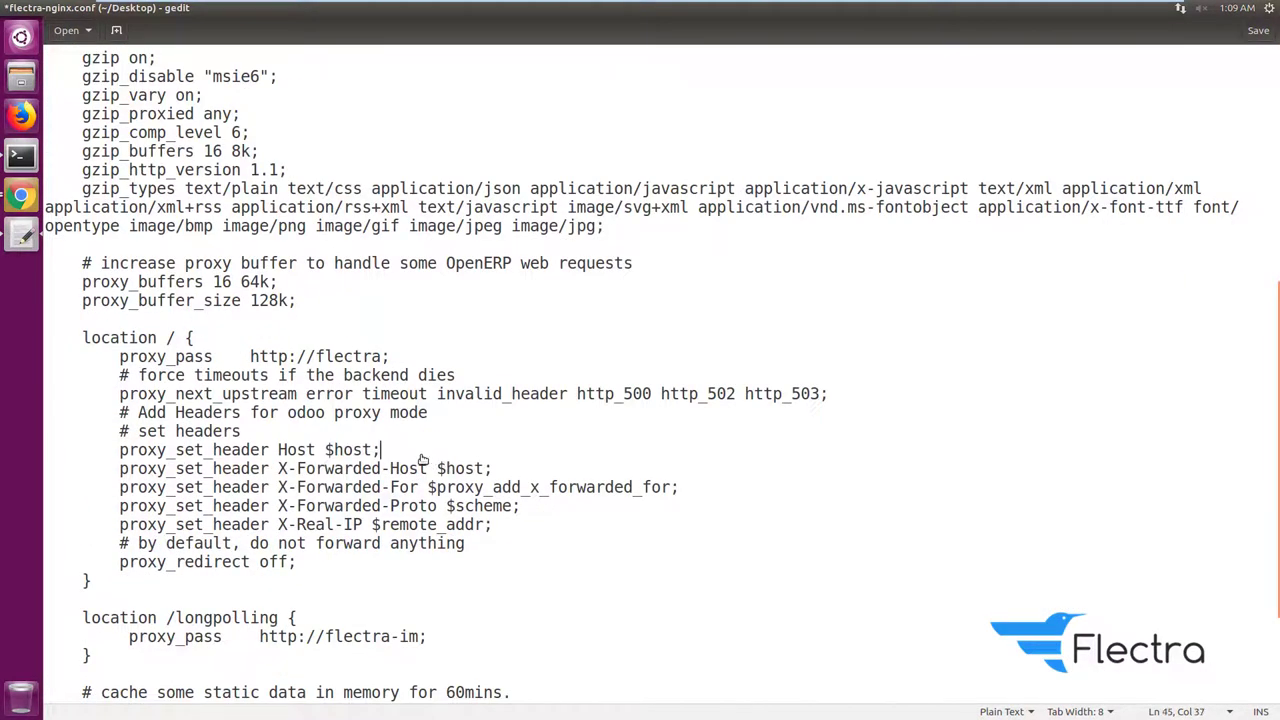
key("Home")
key("shift+End")
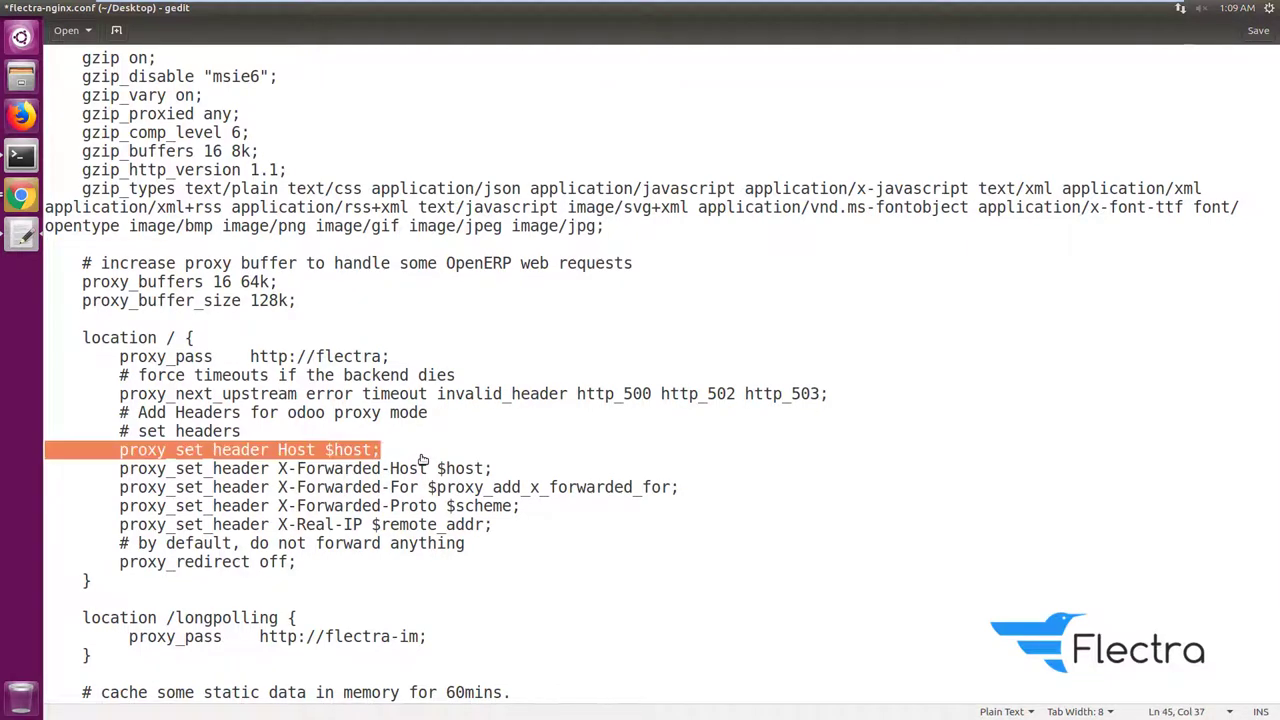
key("End")
key("Home")
key("shift+End")
key("End")
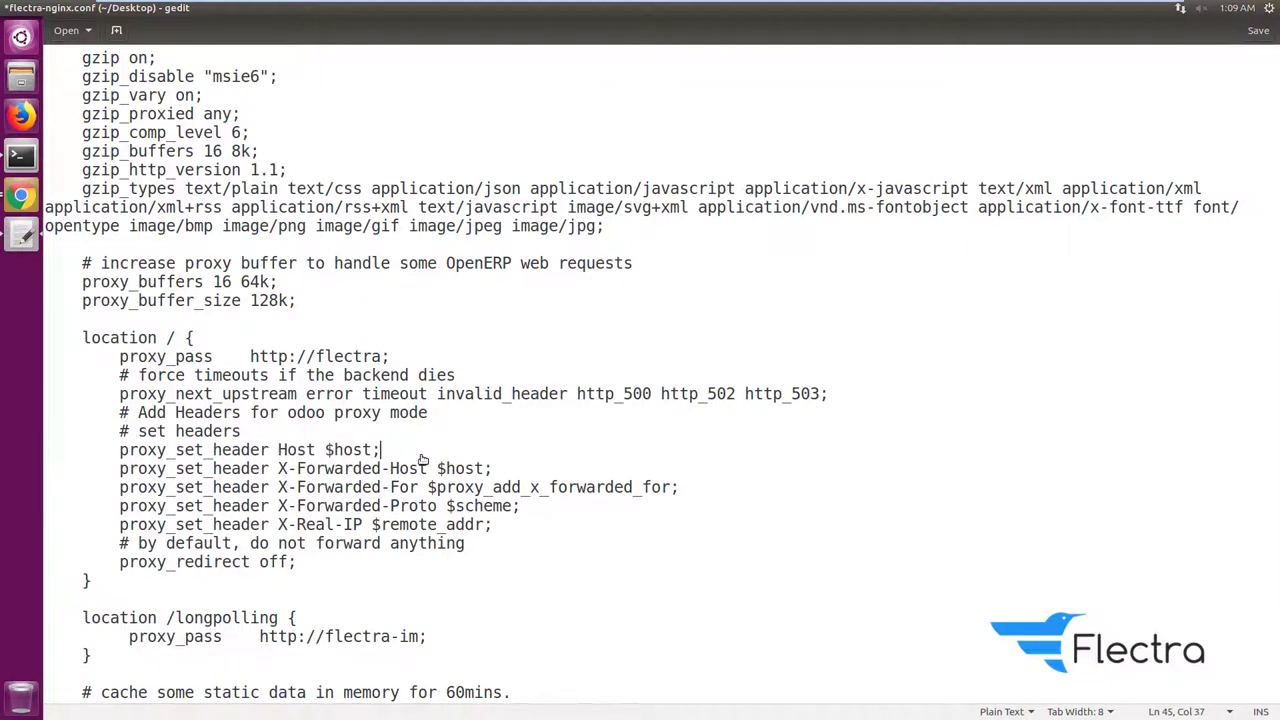
key("shift+Home")
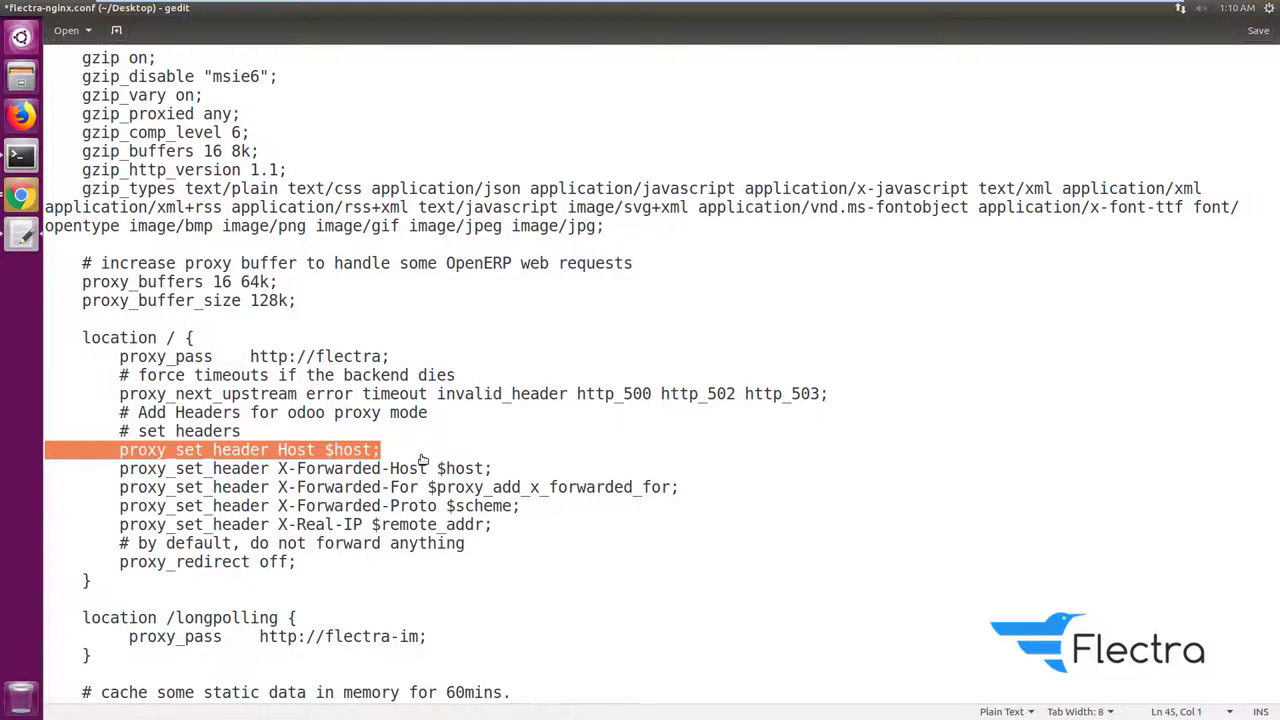
scroll(422, 460, "down", 3)
key("ctrl+a")
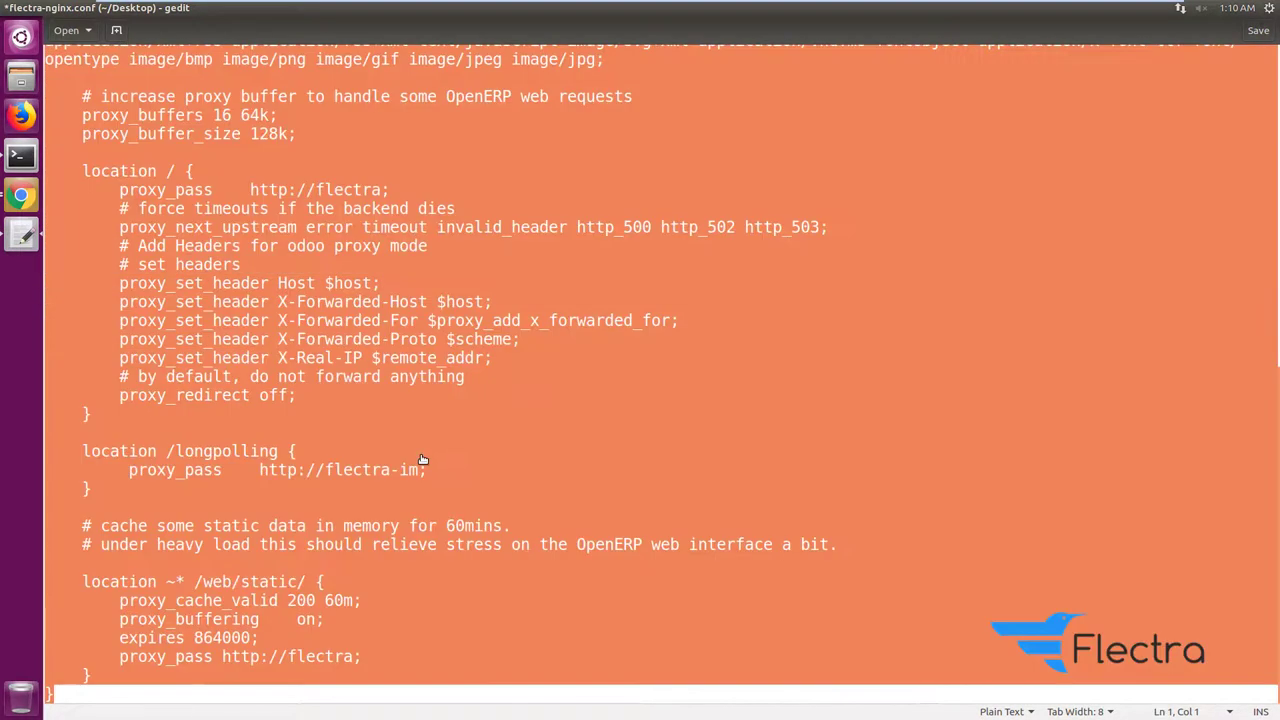
Create a flectra file in vim, paste the nginx proxy configuration, and save with :wq.
left_click(24, 158)
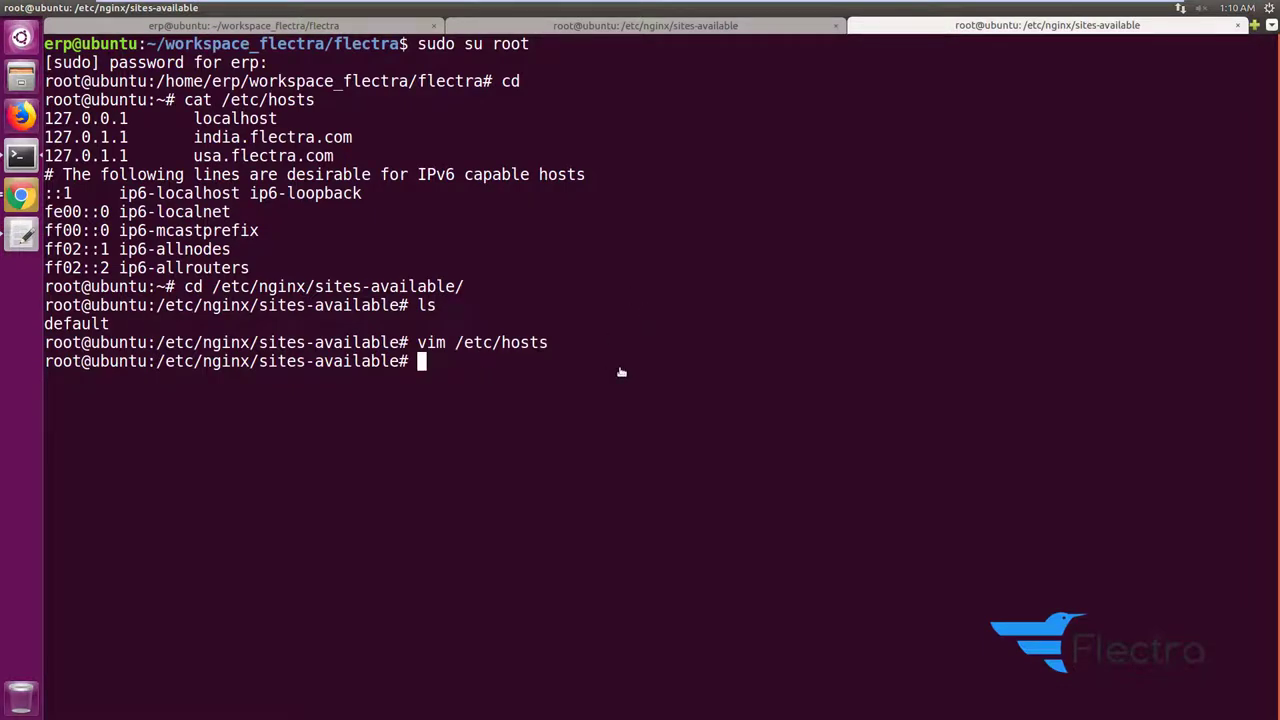
type("vim flectra")
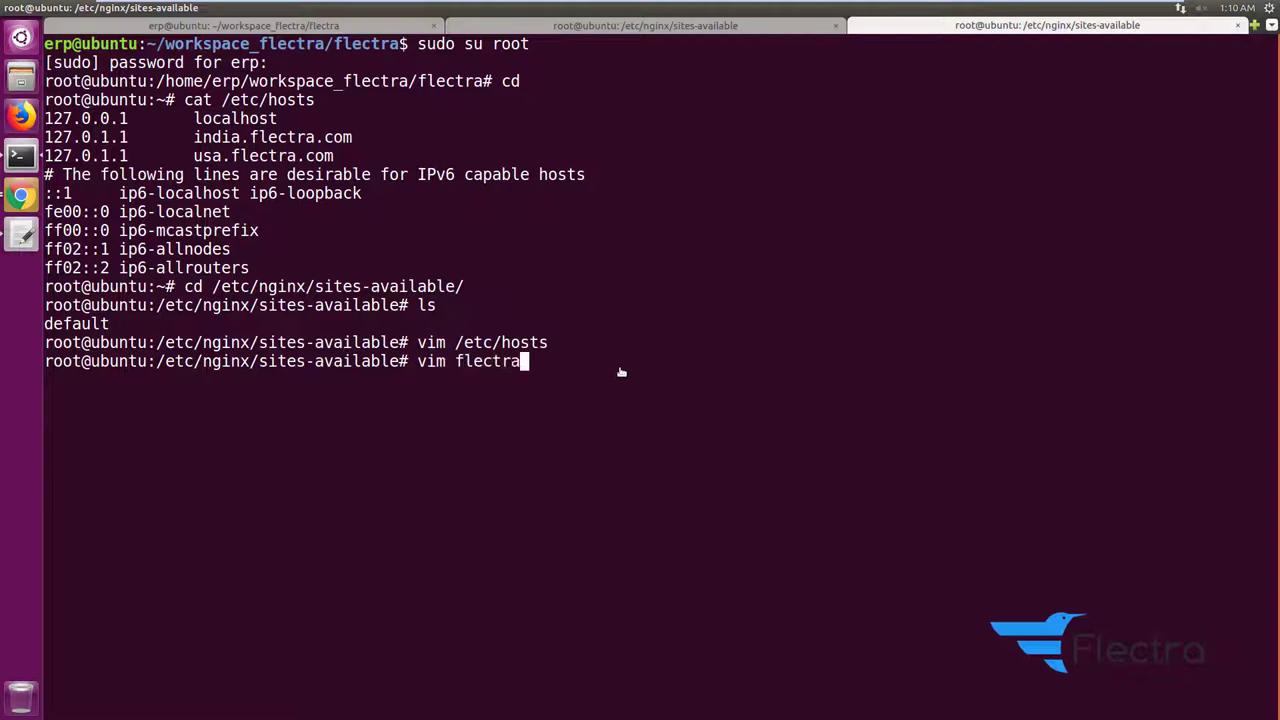
key("Return")
key("i")
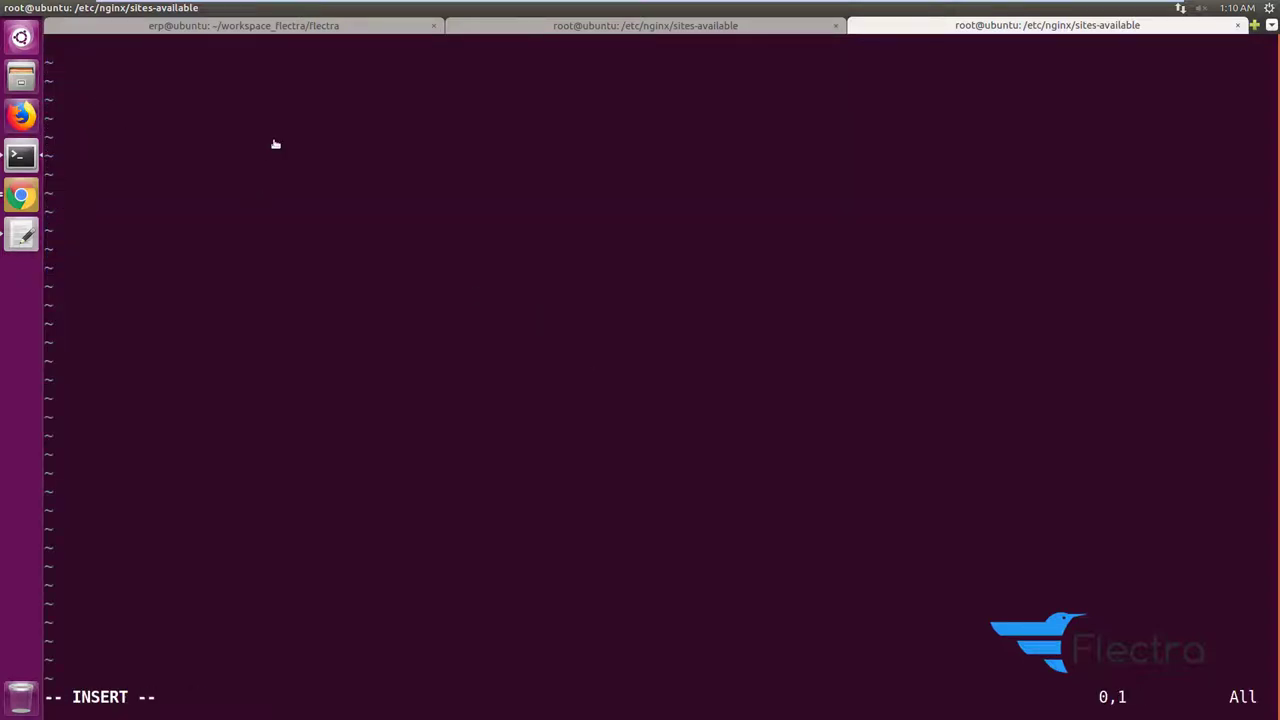
right_click(275, 144)
left_click(323, 186)
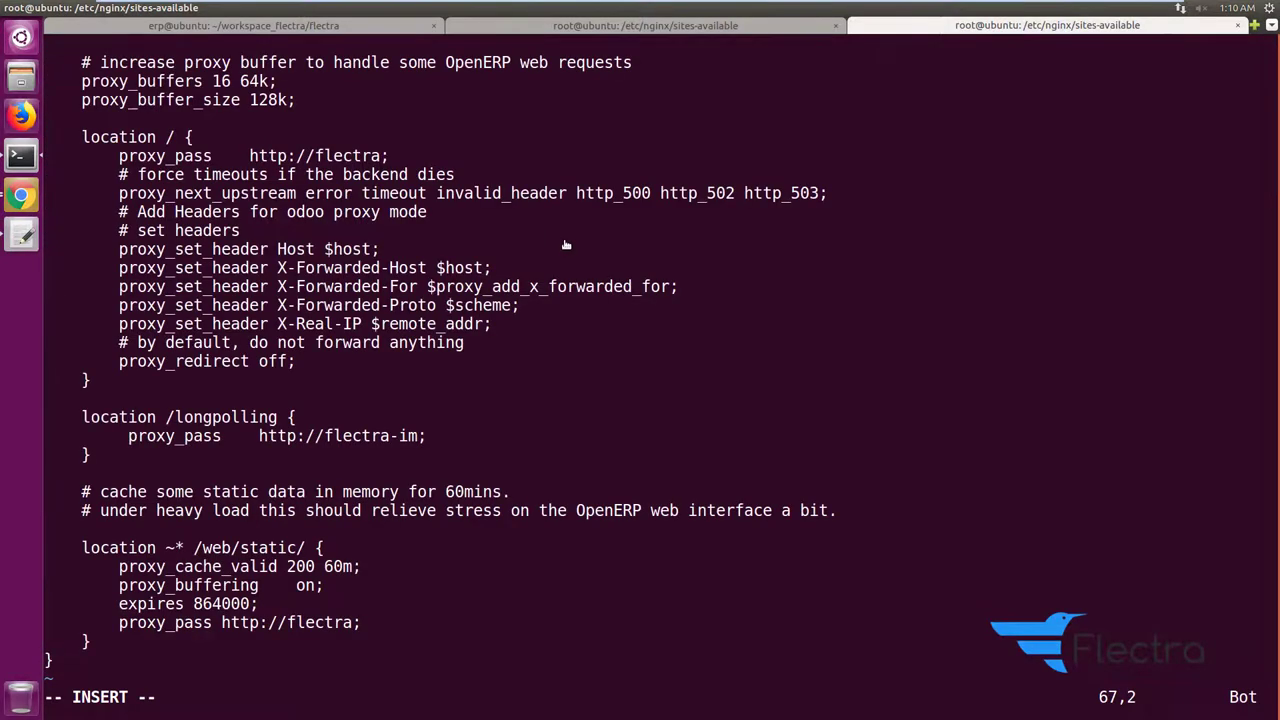
key("Escape")
type(":wq")
key("Return")
List sites-available and move into the ../sites-enabled folder.
type("ls")
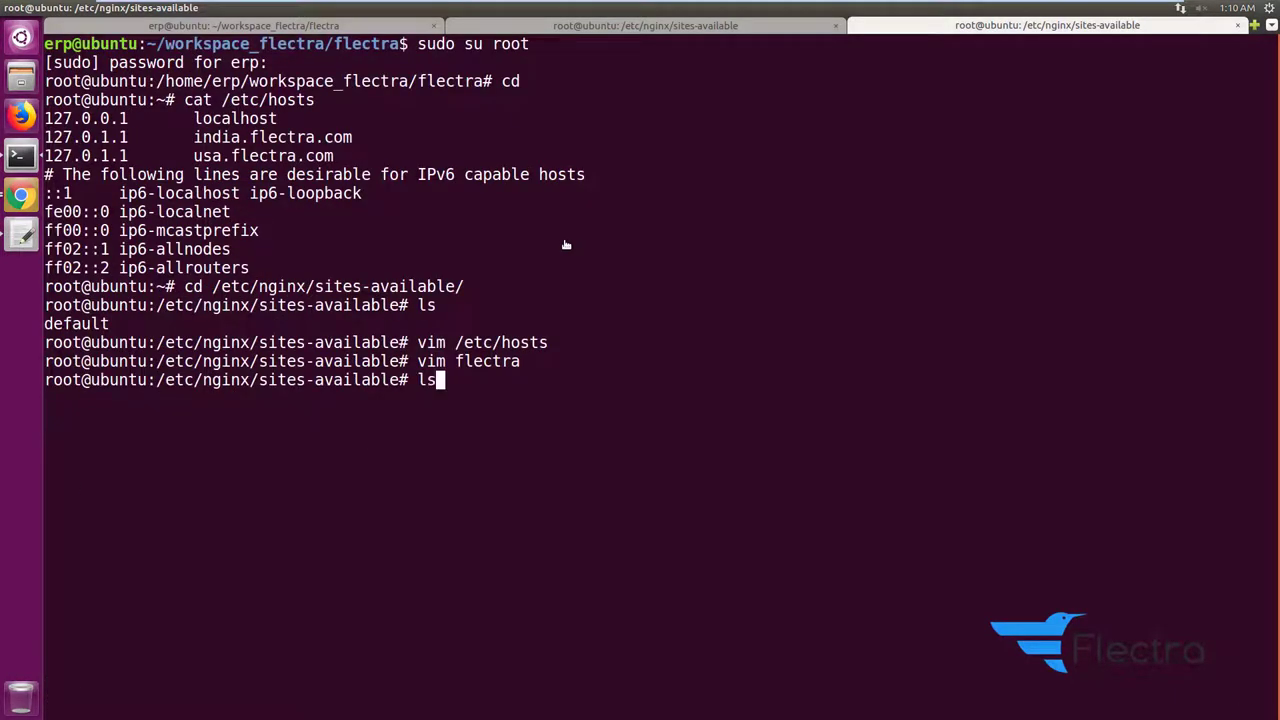
key("Return")
type("cd ../sit")
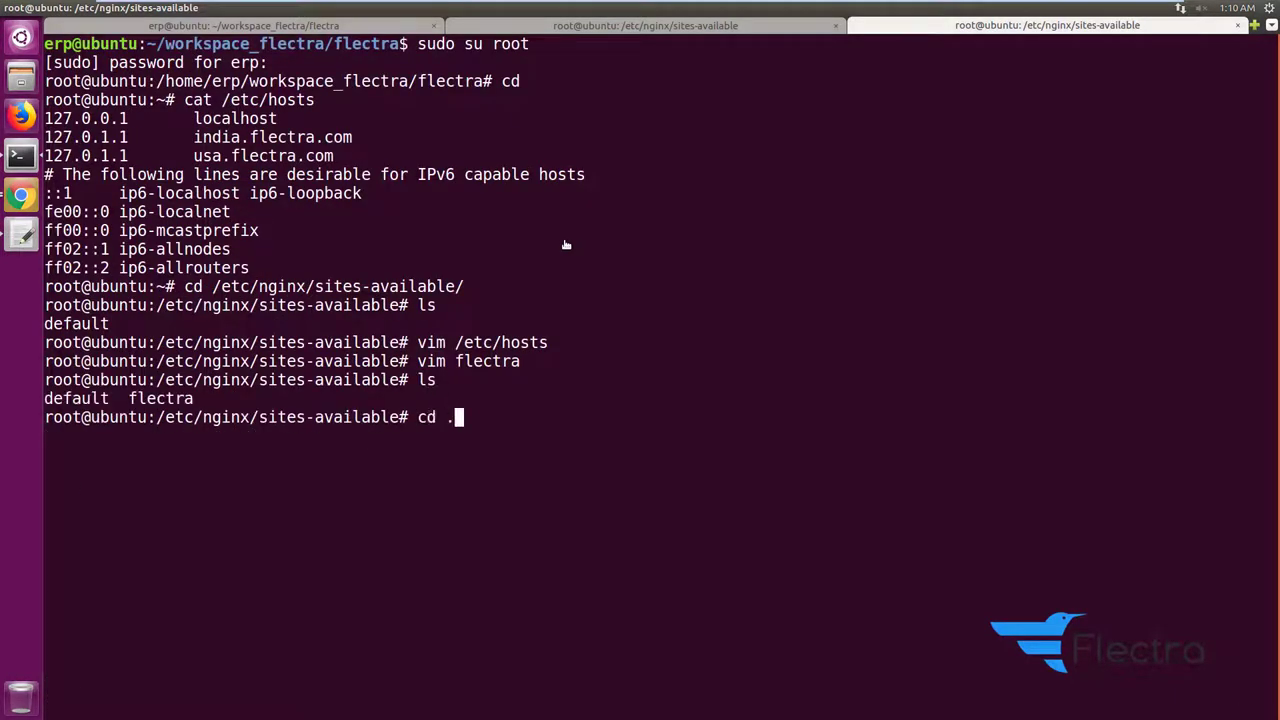
key("BackSpace")
key("Tab")
type("e")
key("Tab")
key("Return")
Remove the default site, symlink /etc/nginx/sites-available/flectra here, and run service nginx restart.
type("ls")
key("Return")
type("rm")
key("Return")
type("ln -s /etc/ng")
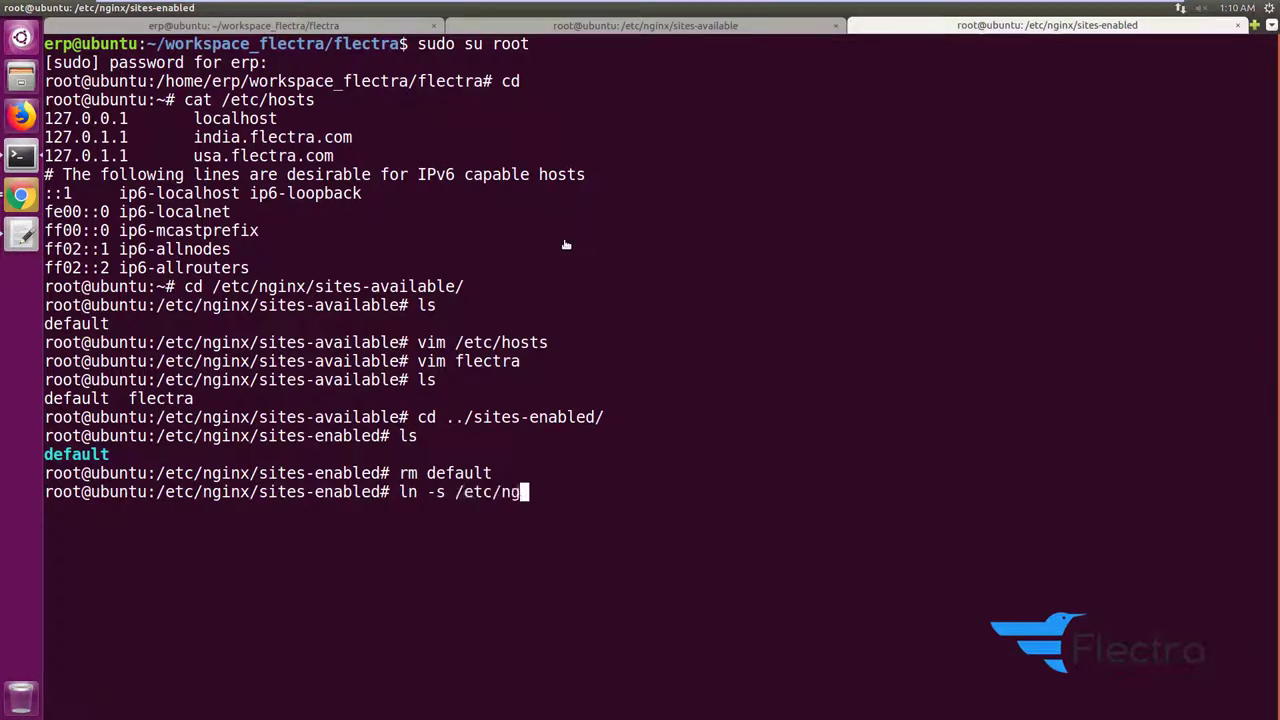
type("inx/sites-available/flectra .")
key("Return")
type("ser")
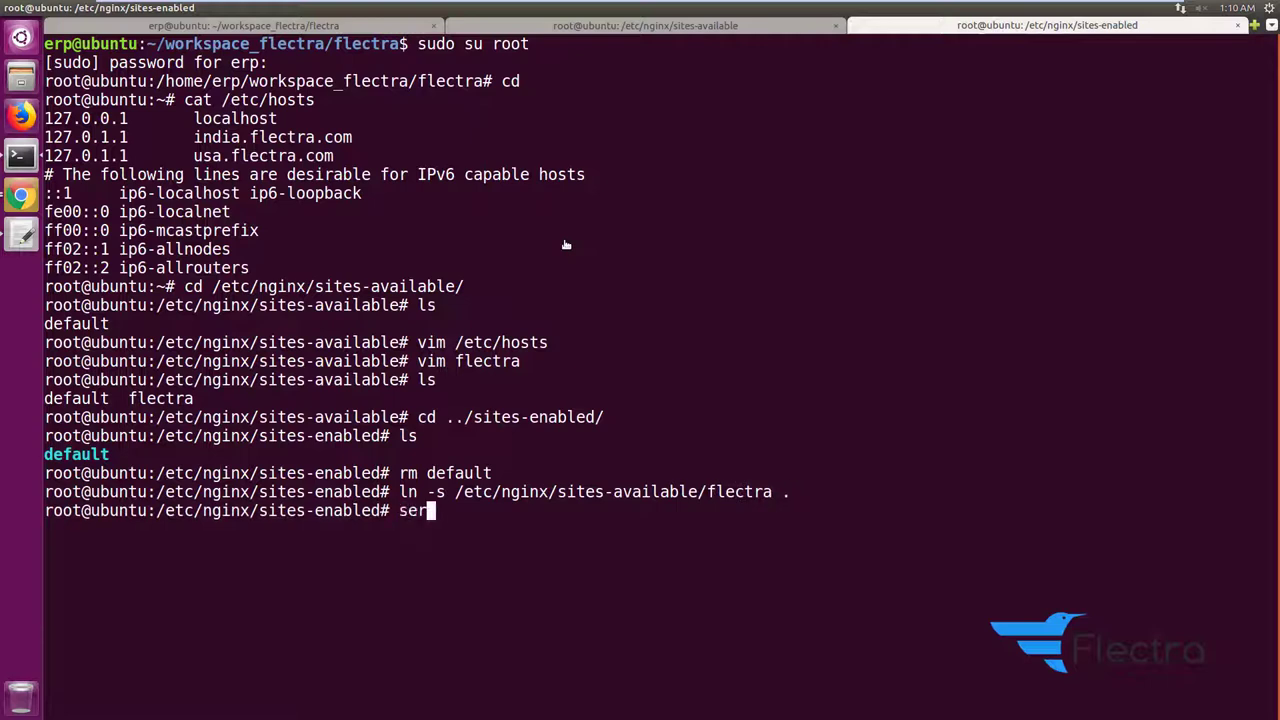
type("vice nginx restart")
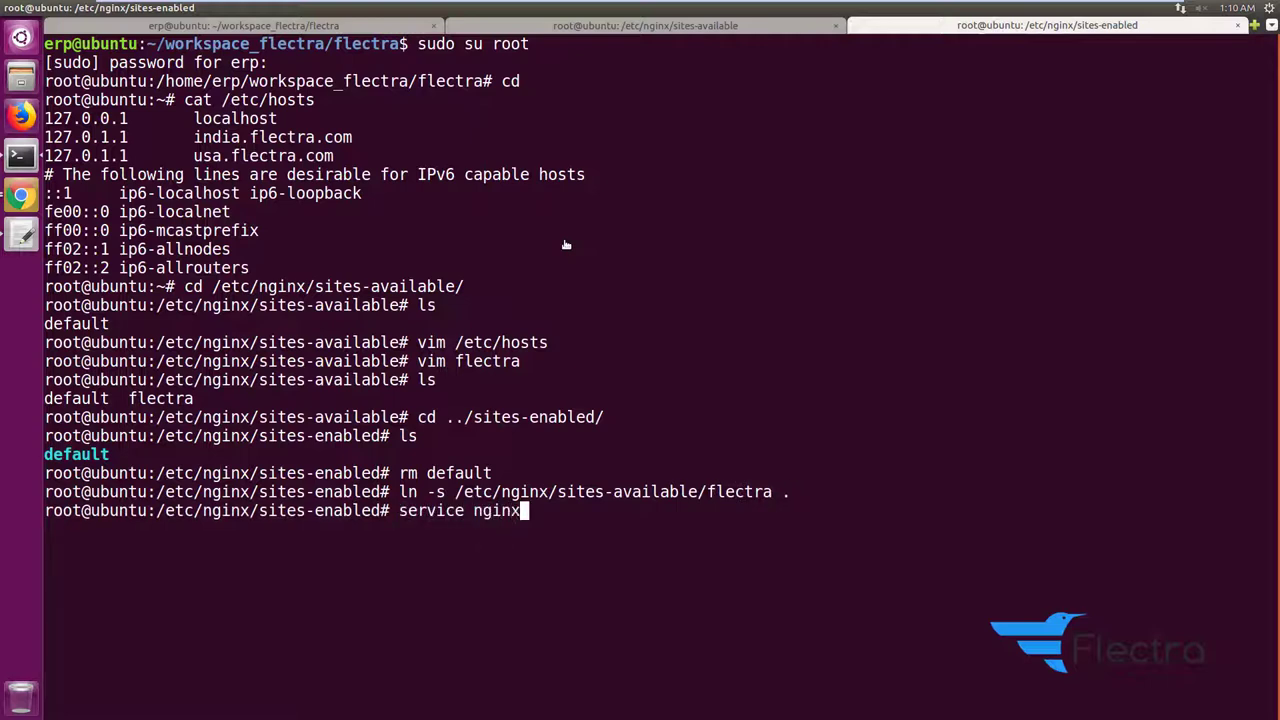
key("Return")
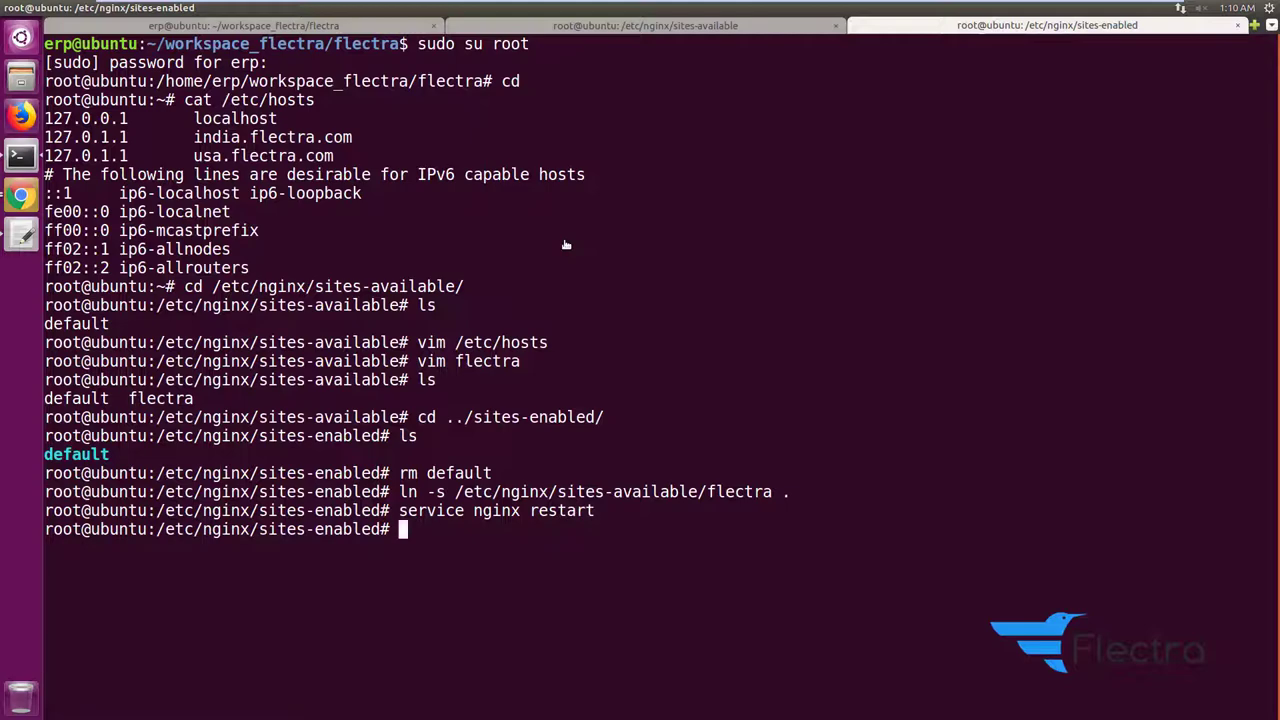
Load the Russia site without port 7073, then close the old Russia, USA and Websites tabs.
left_click(37, 199)
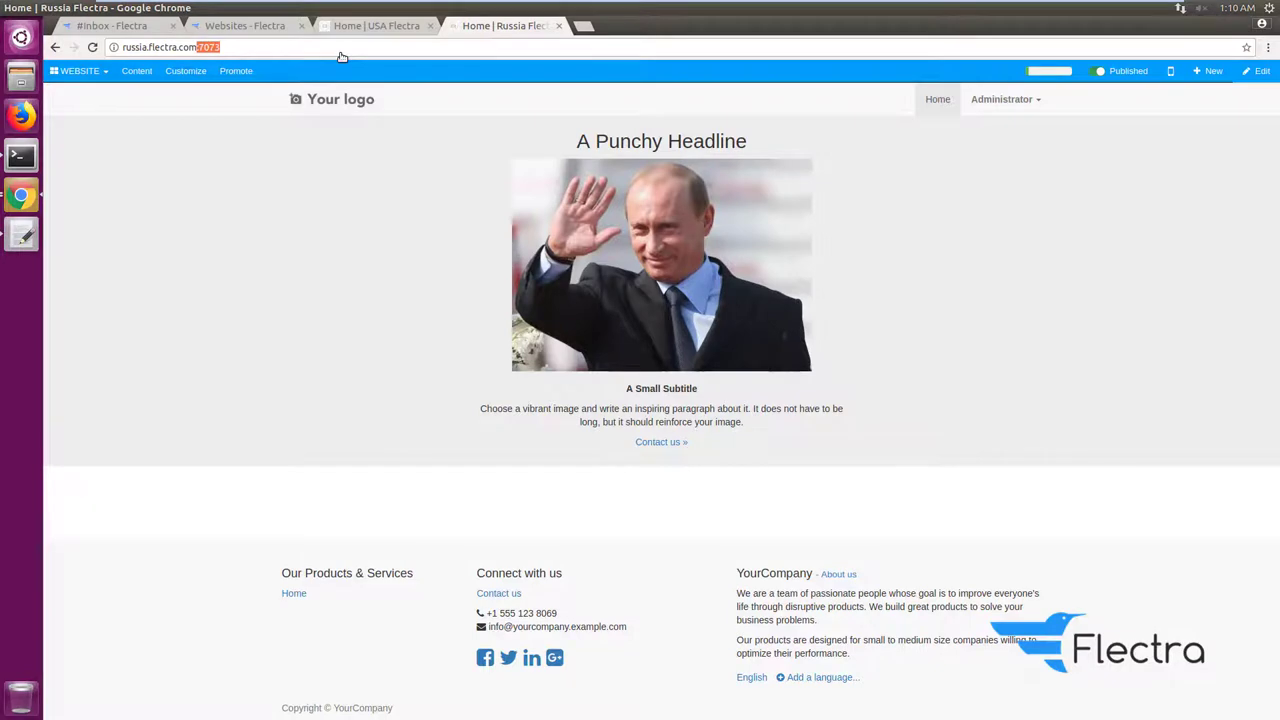
key("BackSpace")
key("Return")
key("F5")
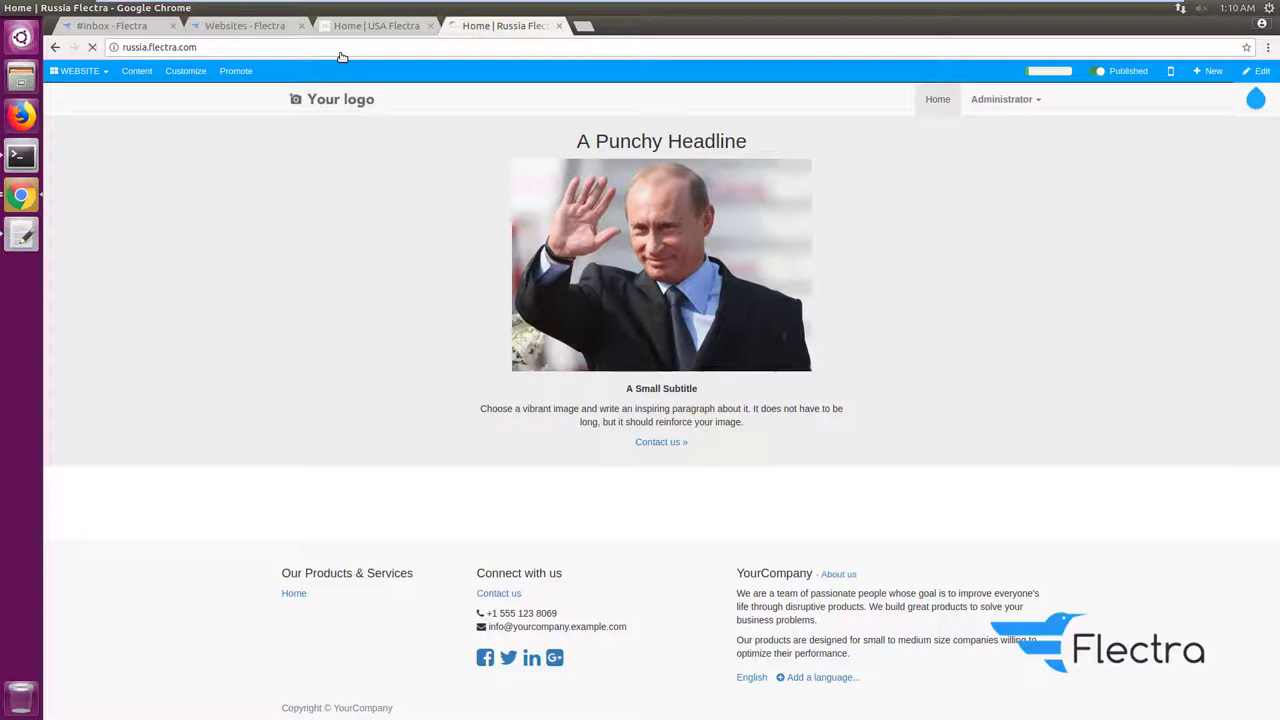
left_click(125, 50)
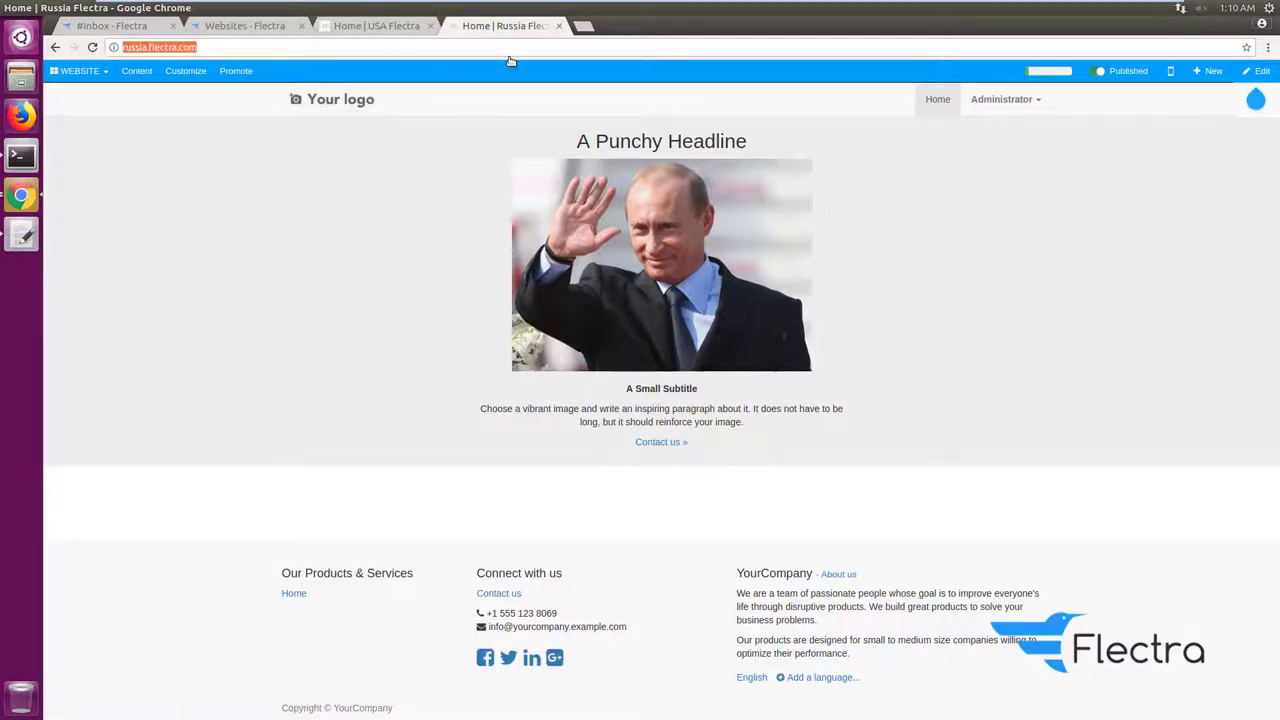
key("ctrl+w")
key("ctrl+w")
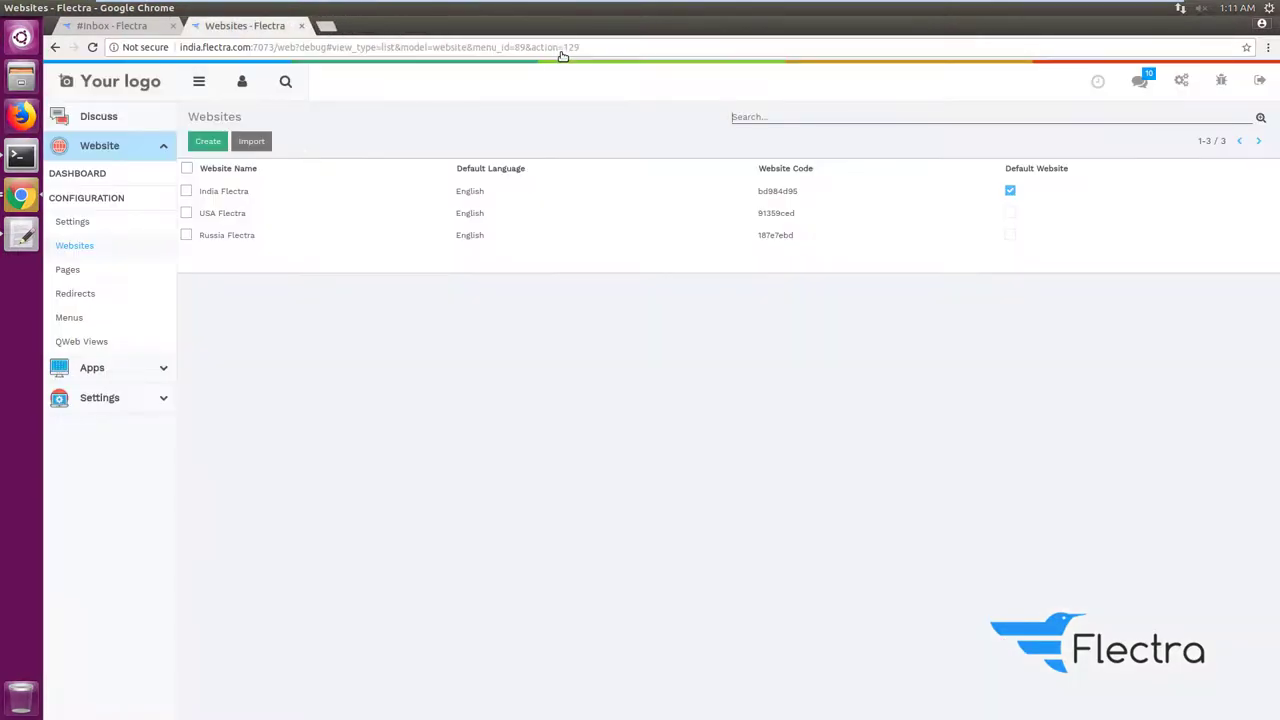
key("ctrl+w")
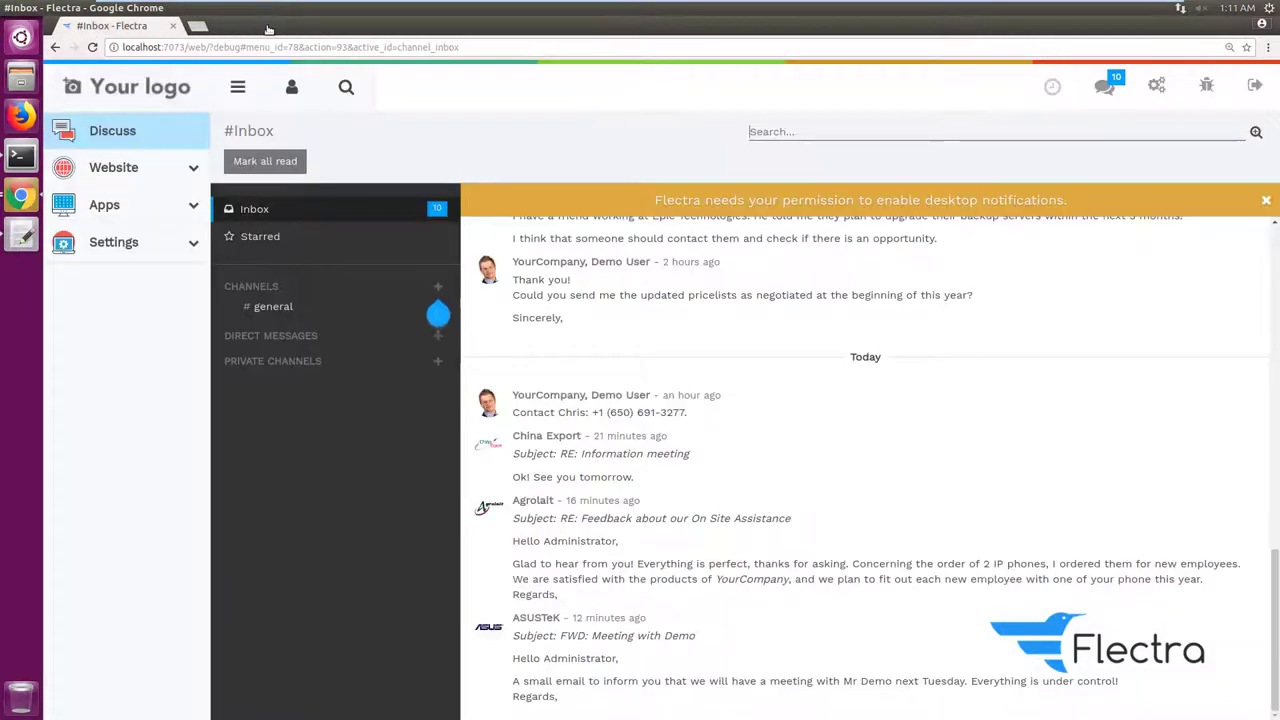
Open india.flectra.com, usa.flectra.com and russia.flectra.com in new tabs, each without the port.
left_click(198, 26)
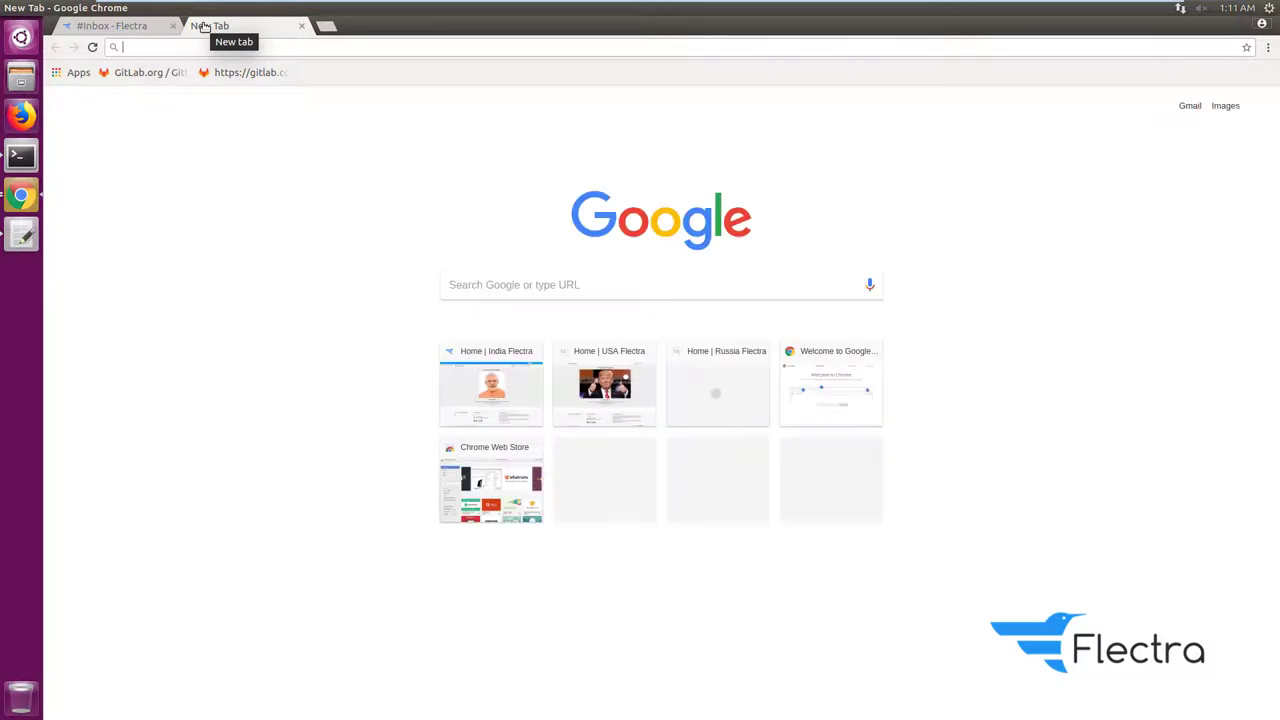
type("india.flectra.com")
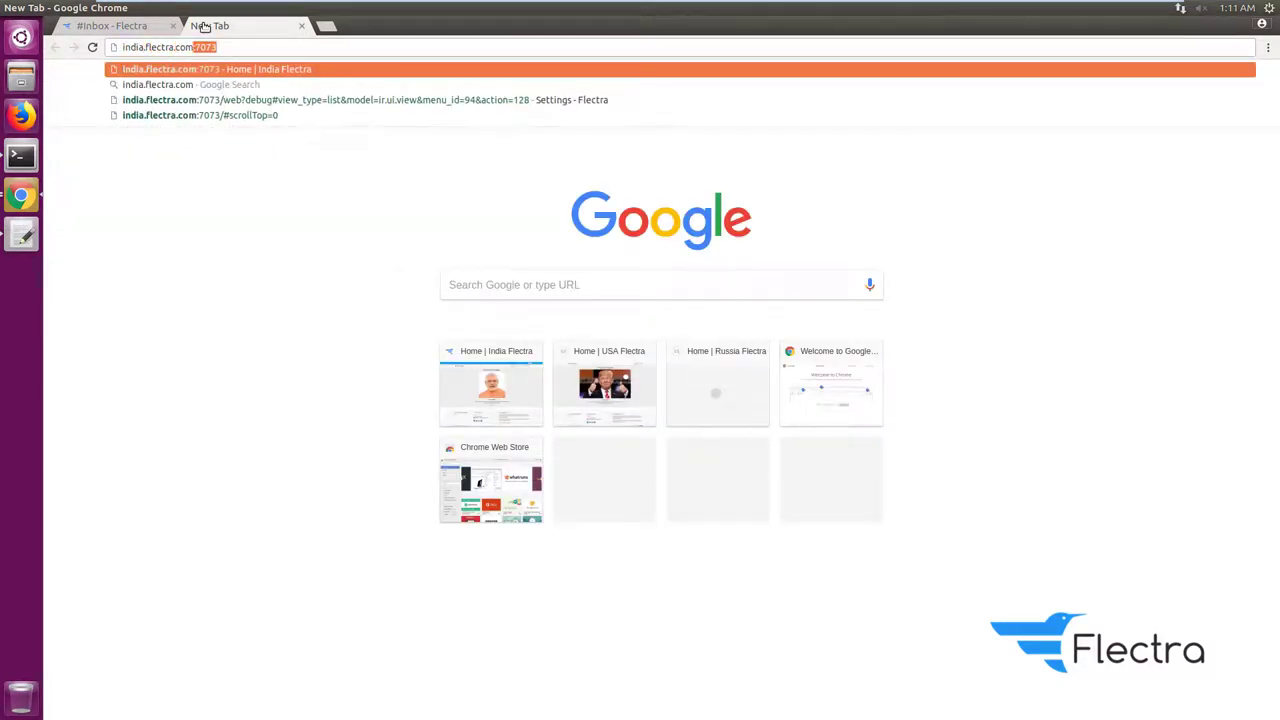
key("Delete")
key("Return")
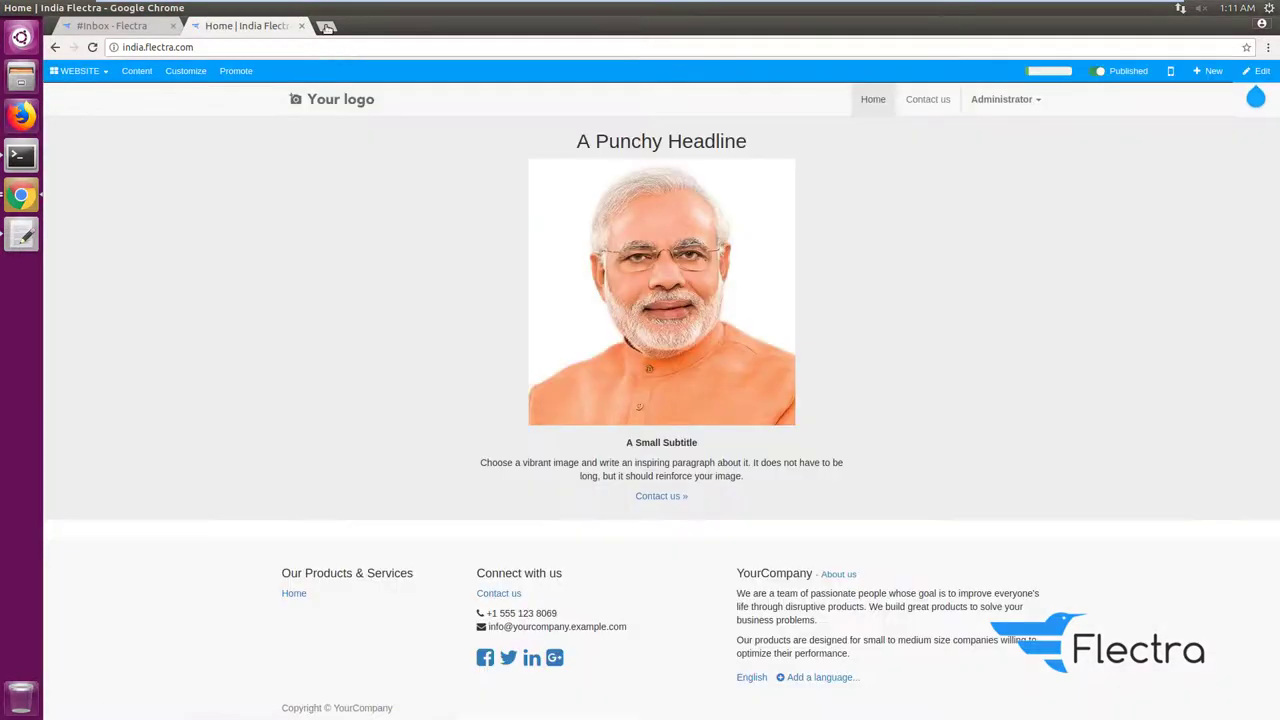
left_click(326, 26)
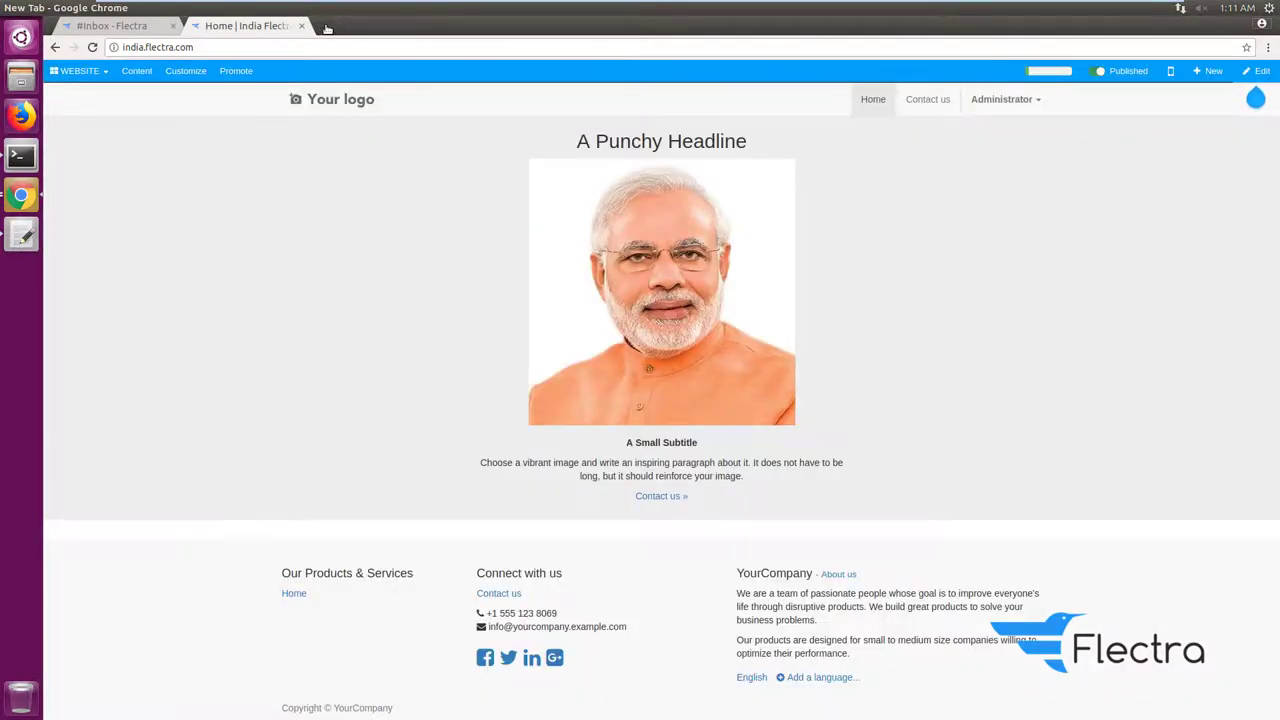
type("usa.flectr")
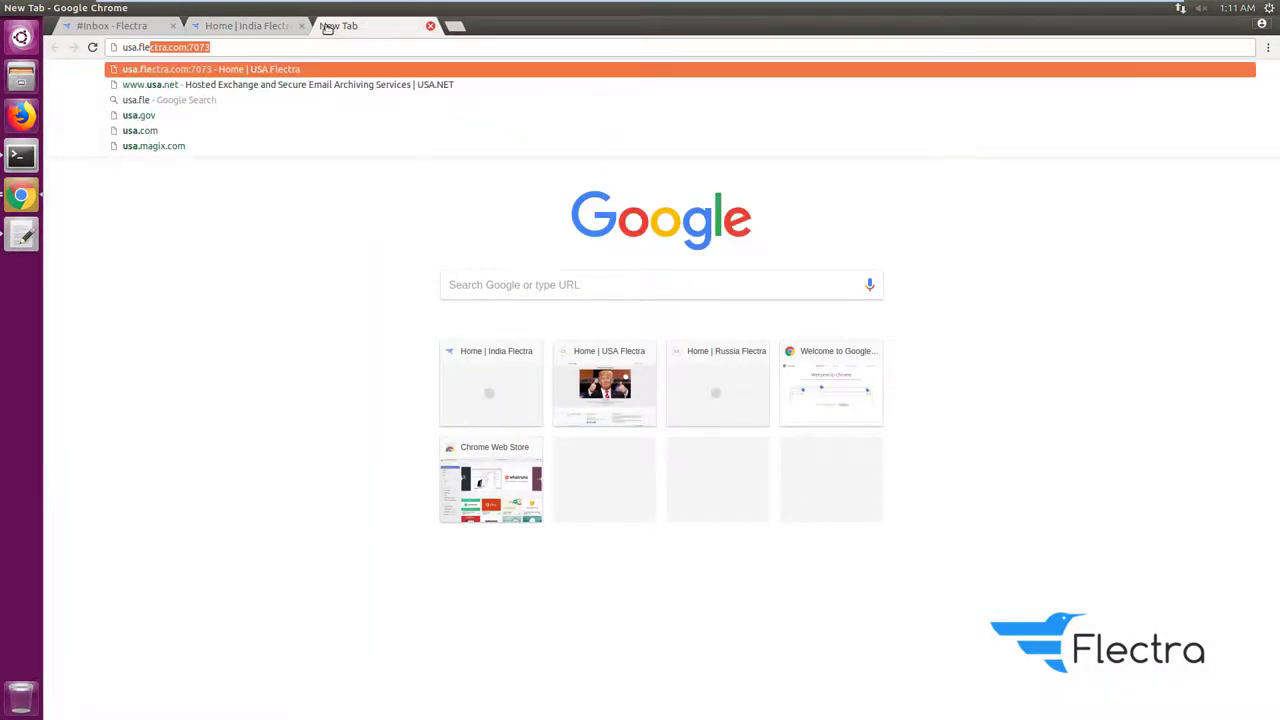
type("a.com")
key("Delete")
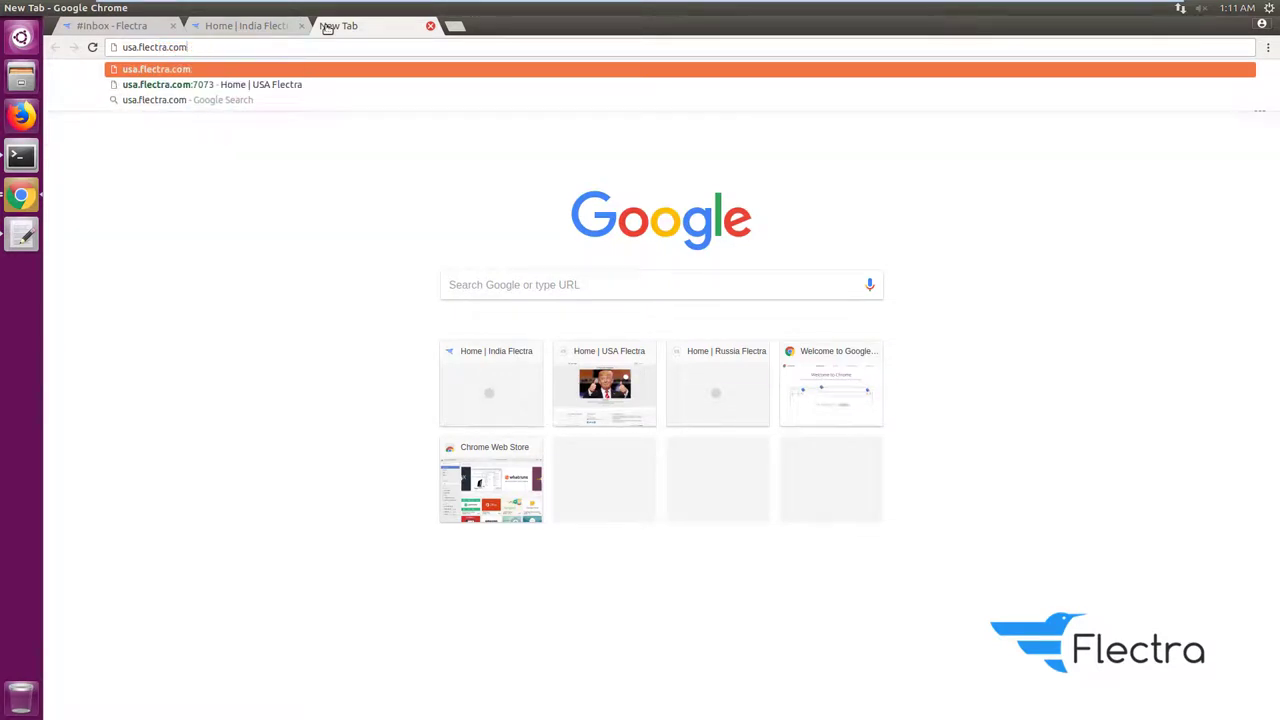
key("Return")
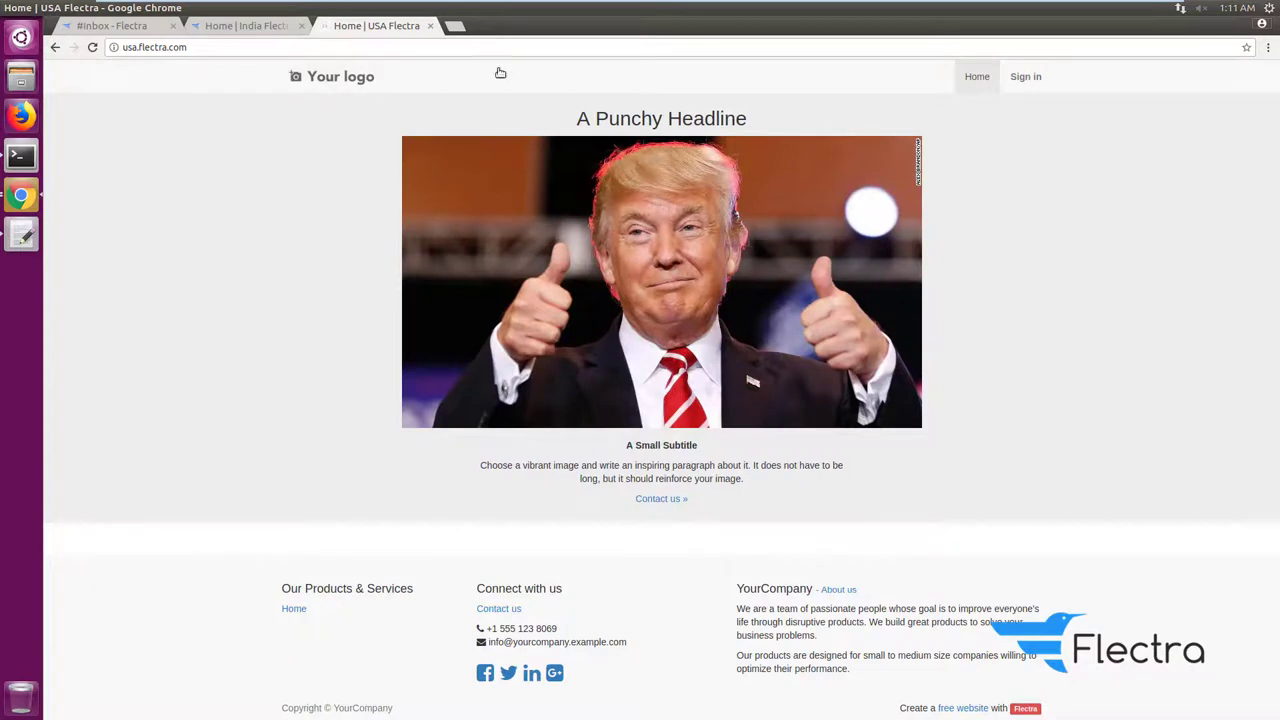
left_click(461, 29)
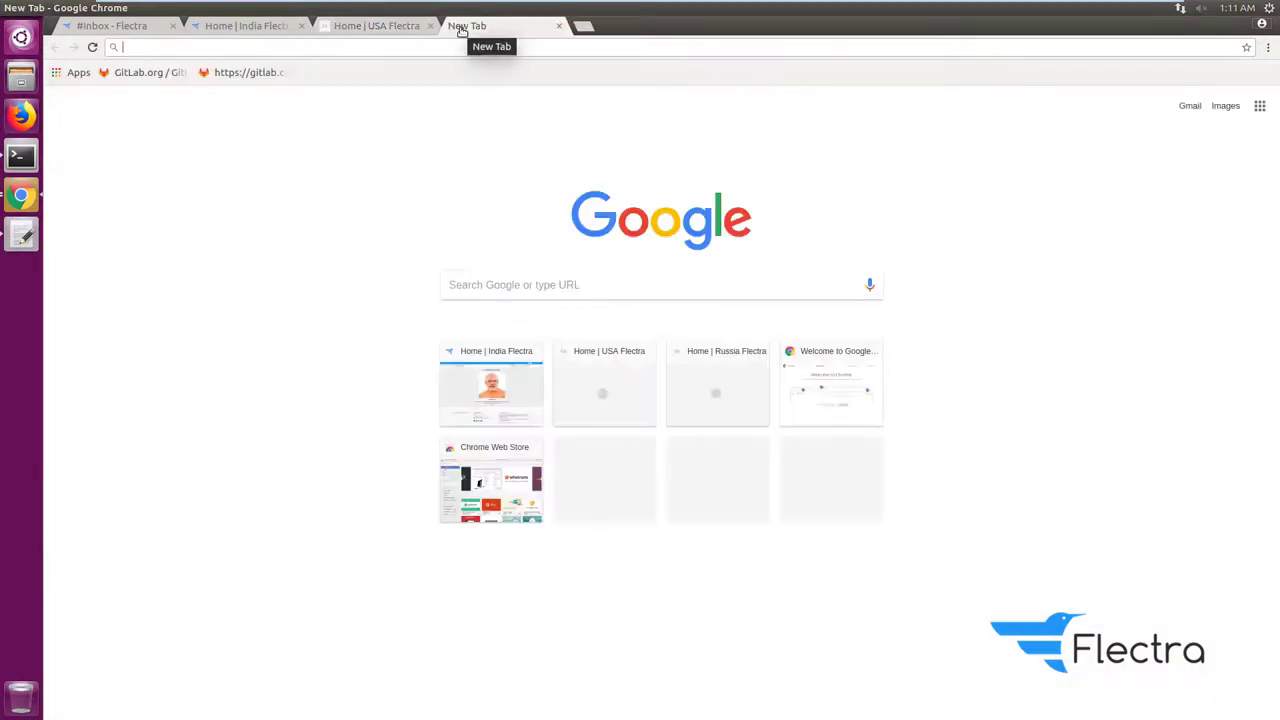
type("russi")
key("Return")
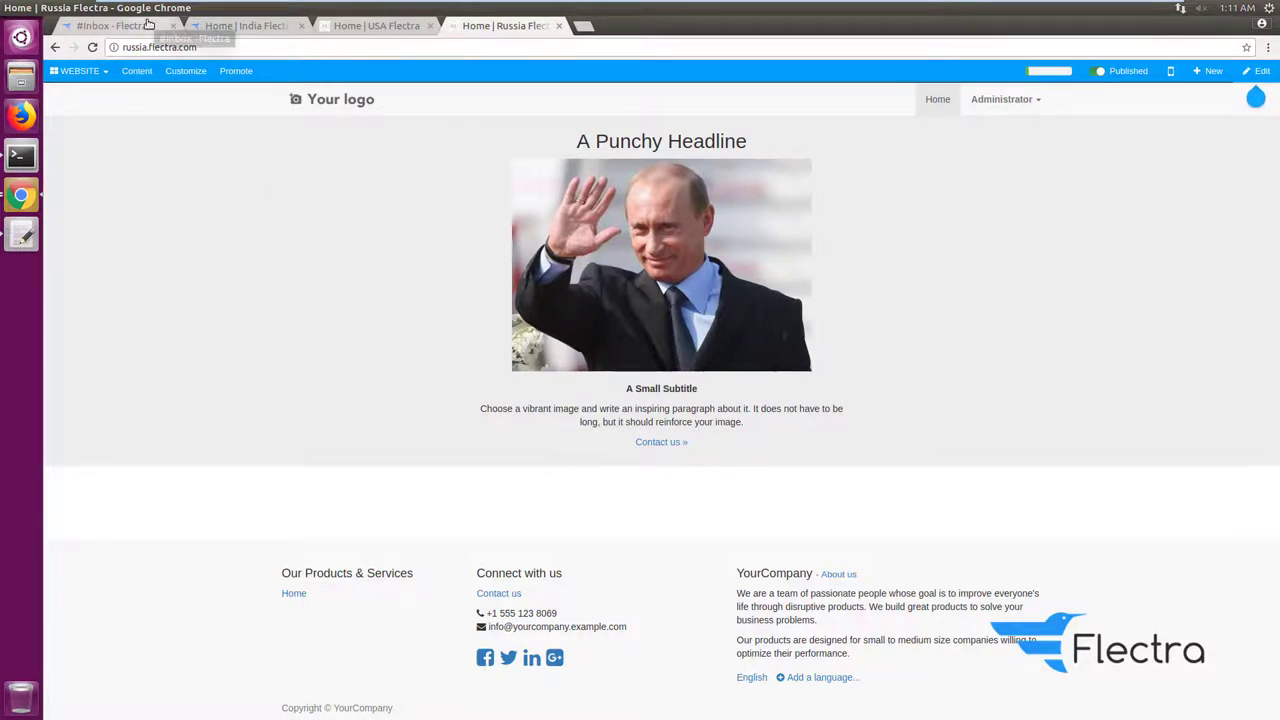
Start a new record in the Website app's website menus list.
left_click(110, 25)
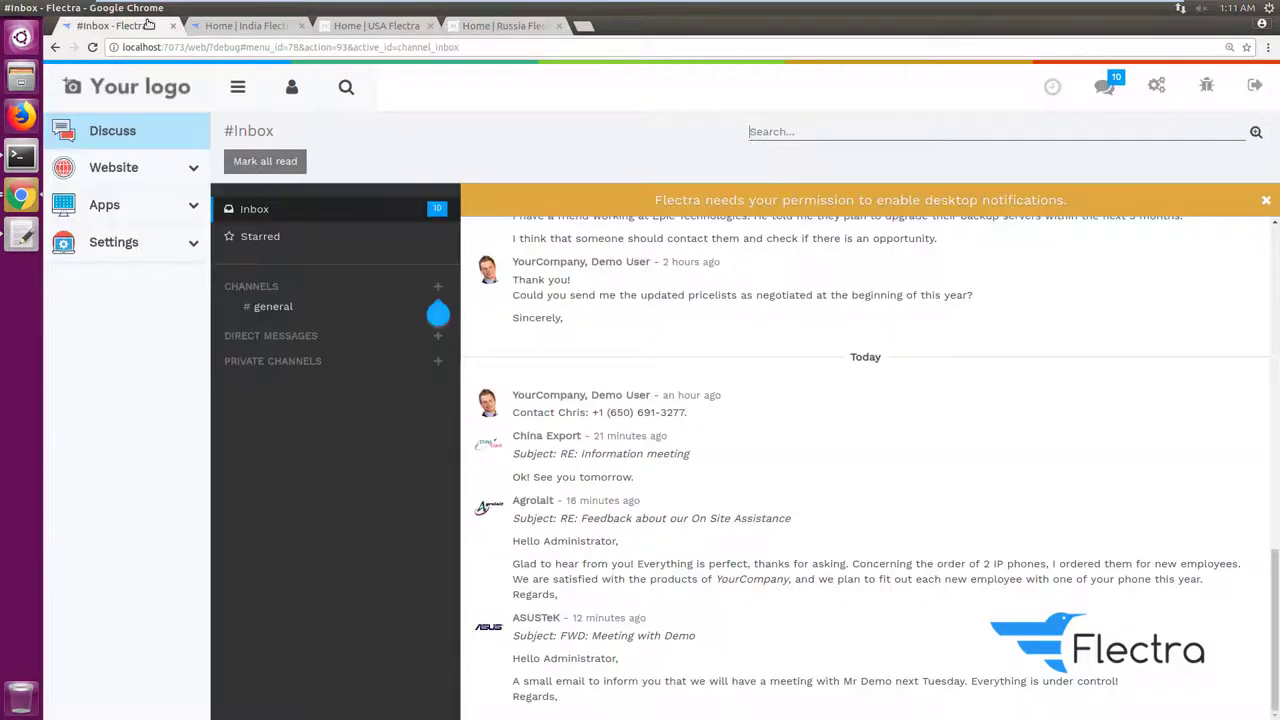
left_click(153, 167)
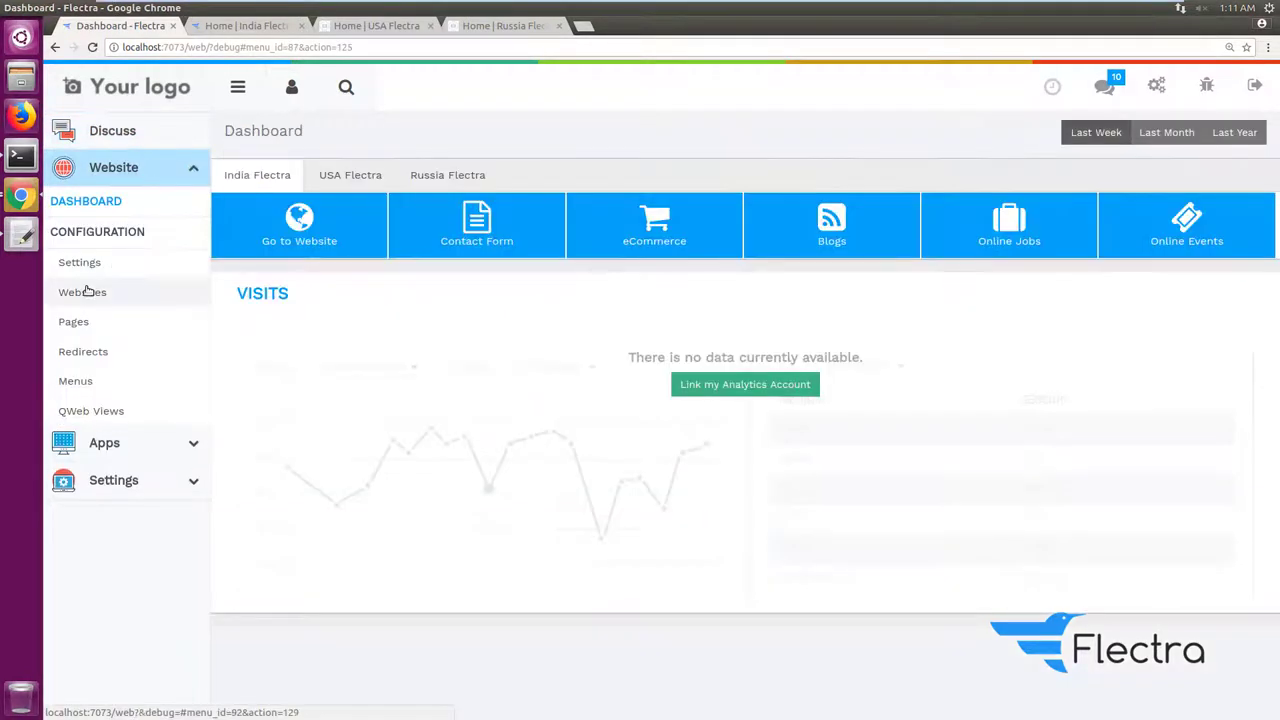
left_click(75, 380)
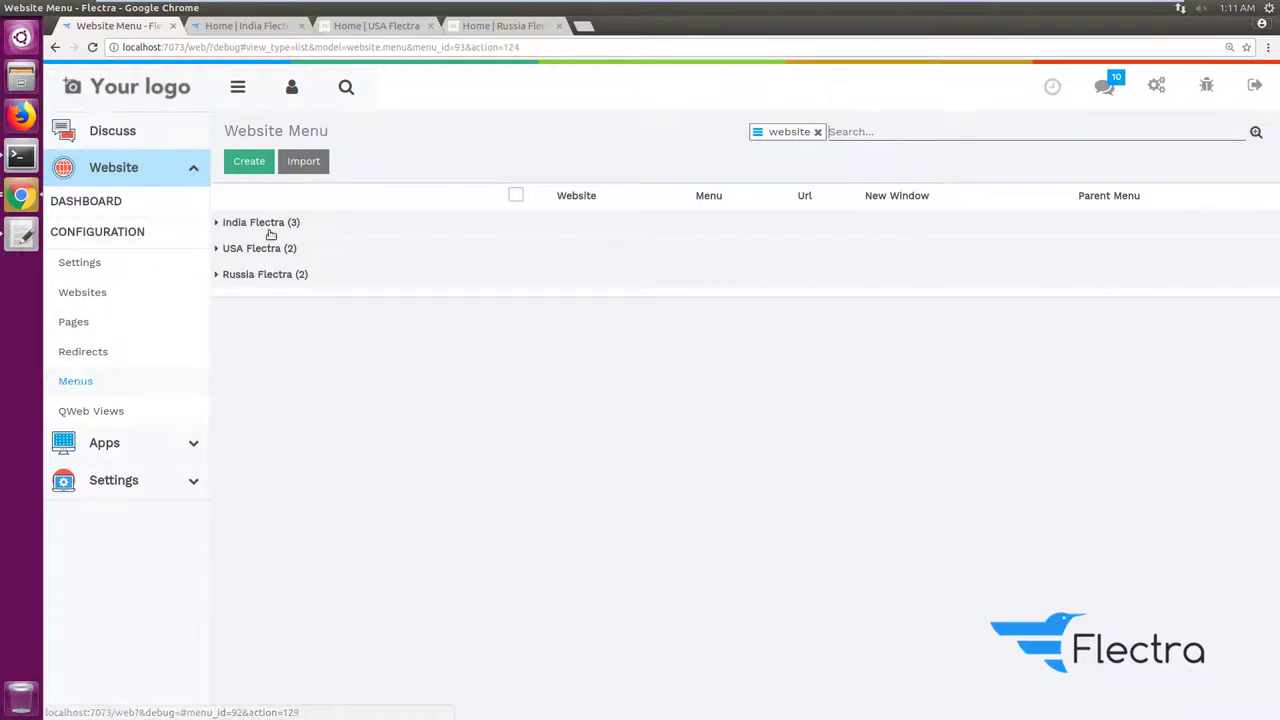
left_click(249, 163)
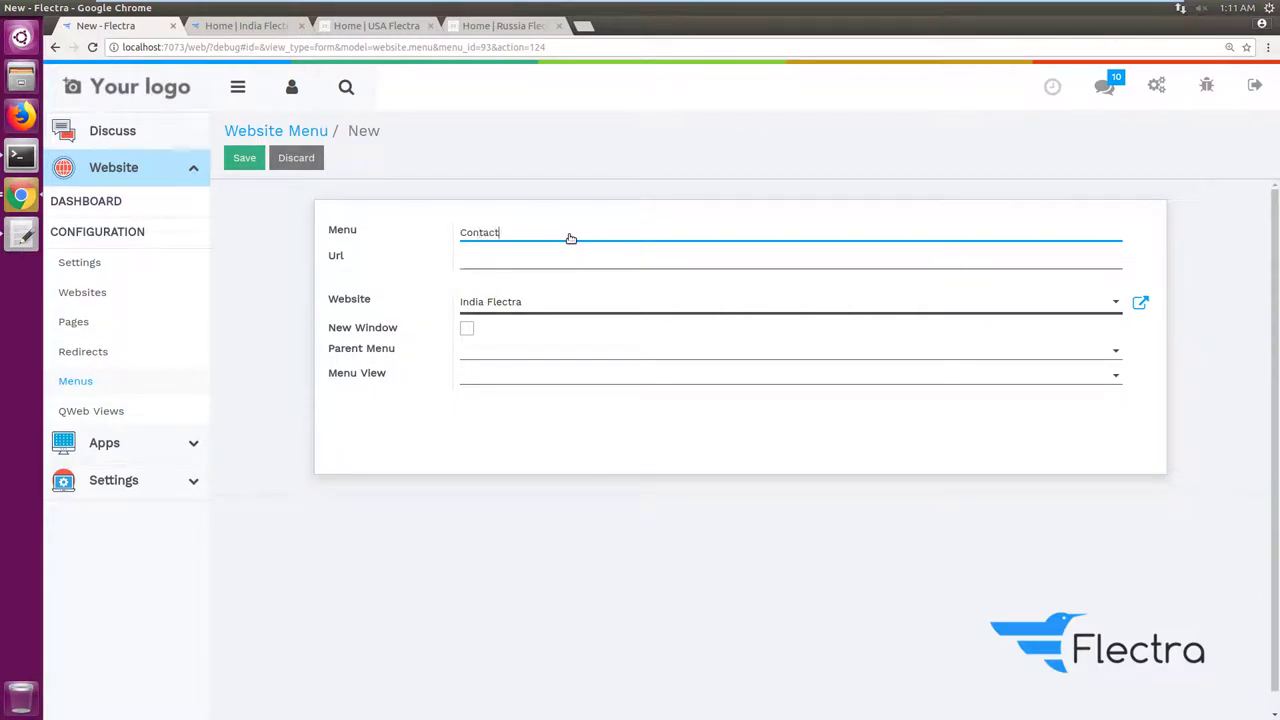
Name it Contact-Mr-Modi with URL /contact-mr-modi, parent Top Menu, and save.
type("Contact-Mr-Modu")
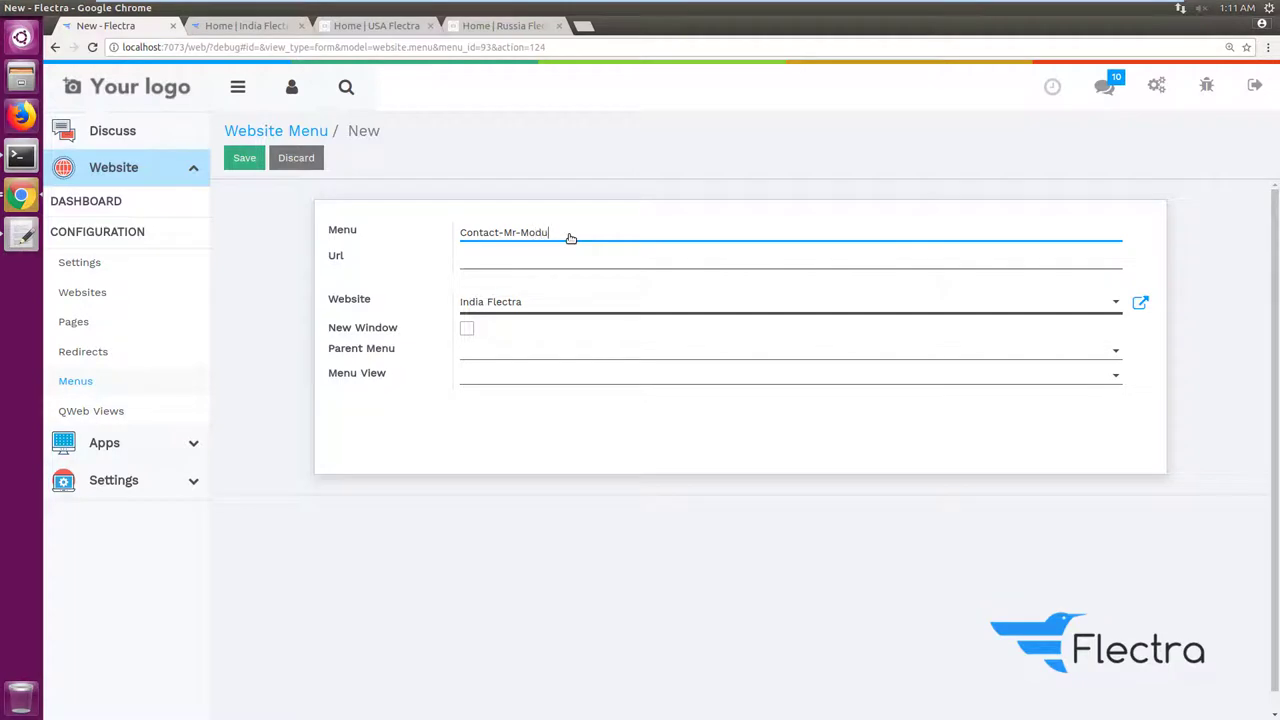
key("BackSpace")
type("i")
key("Tab")
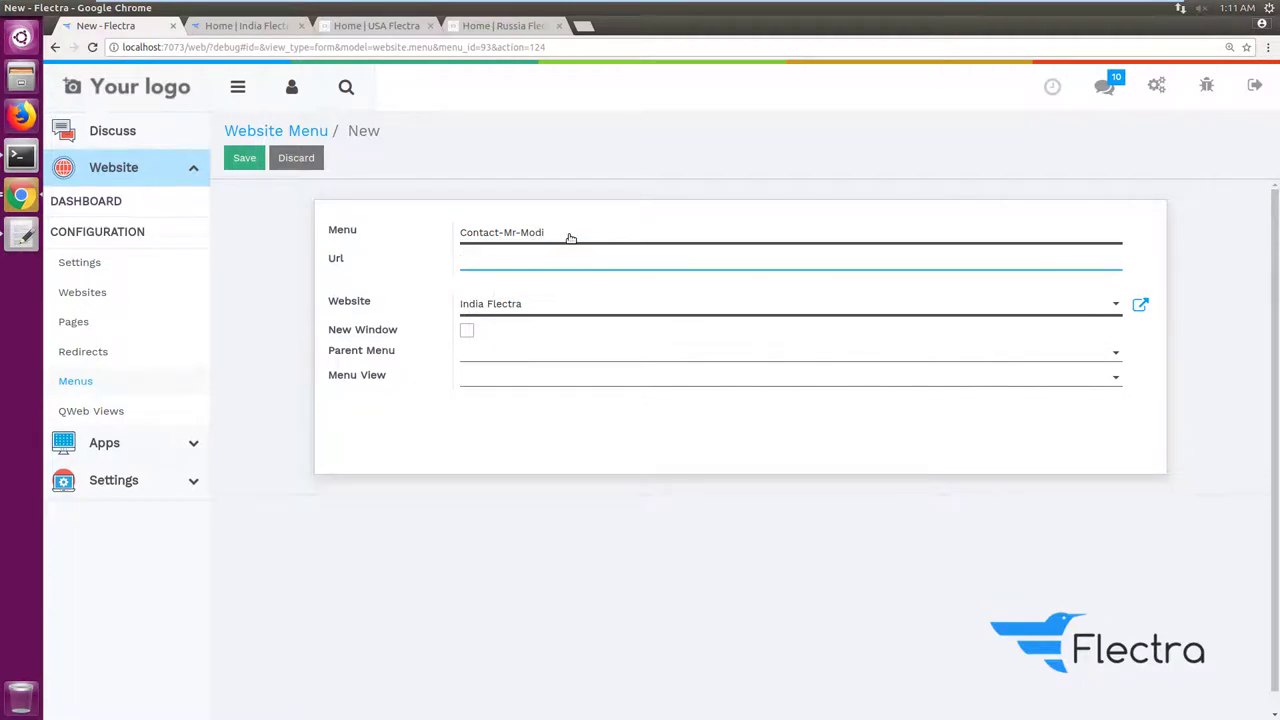
type("/contact-mr-modi")
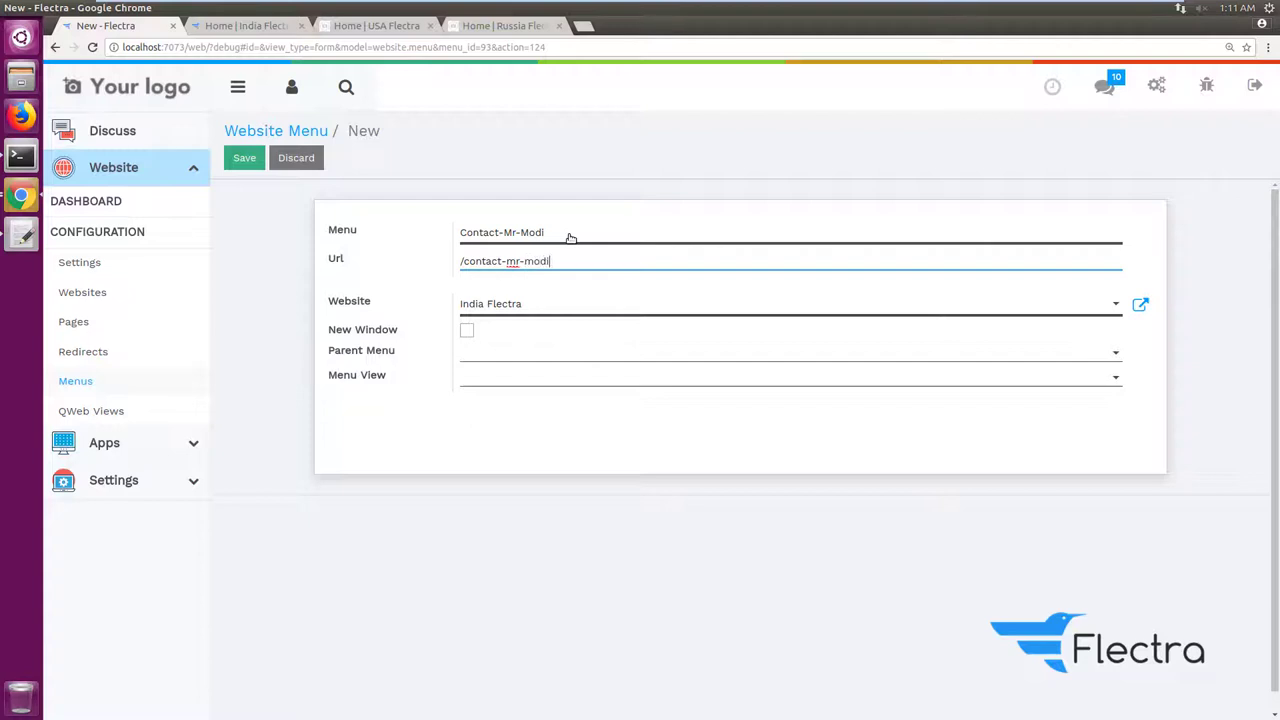
key("Tab")
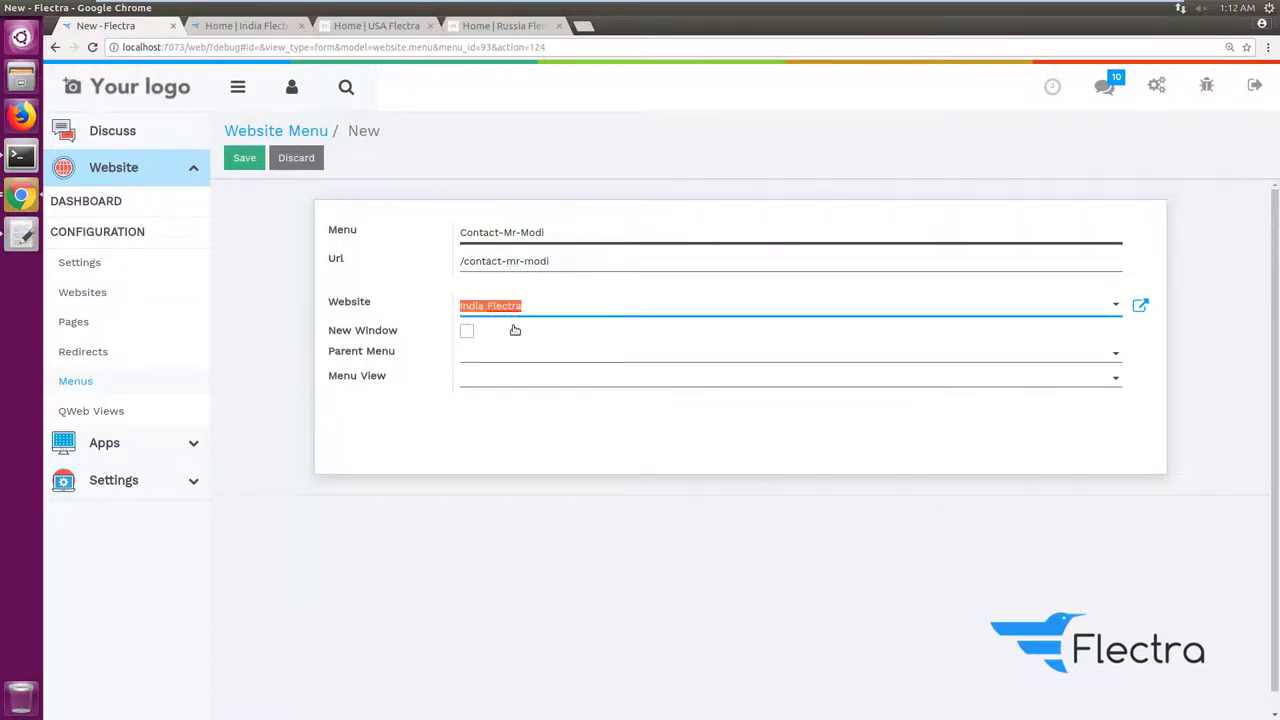
left_click(482, 361)
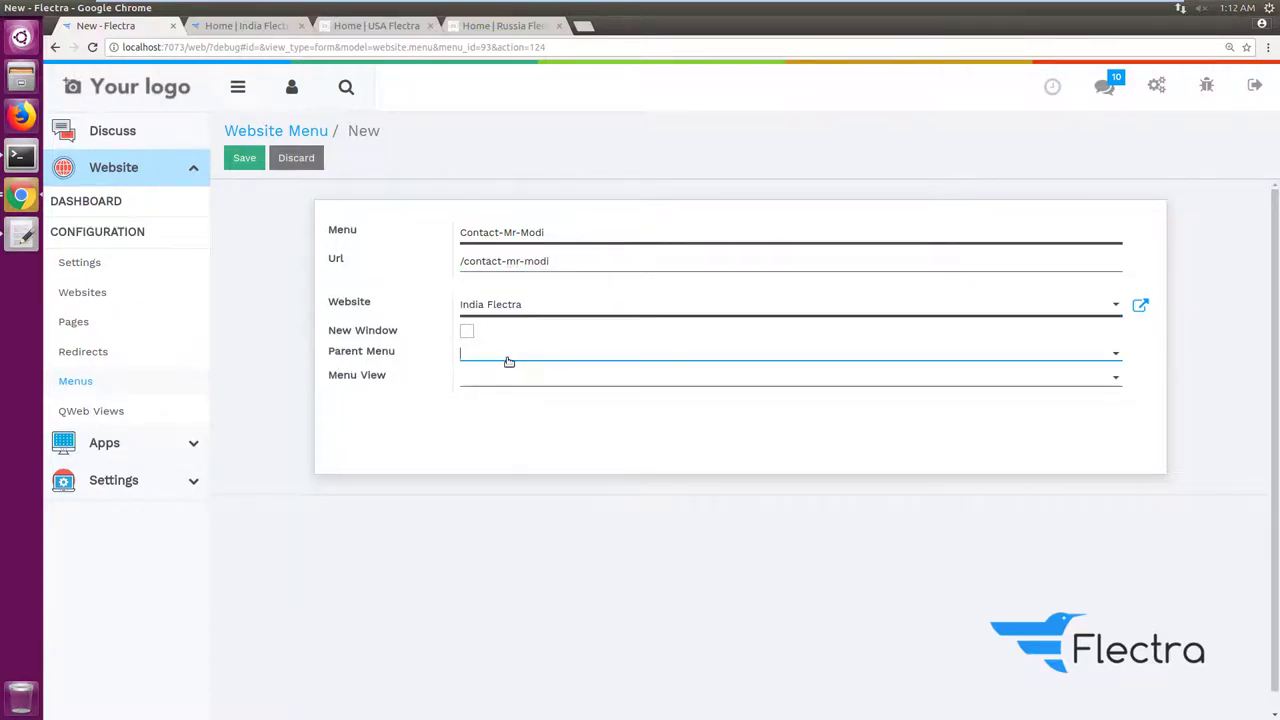
left_click(495, 374)
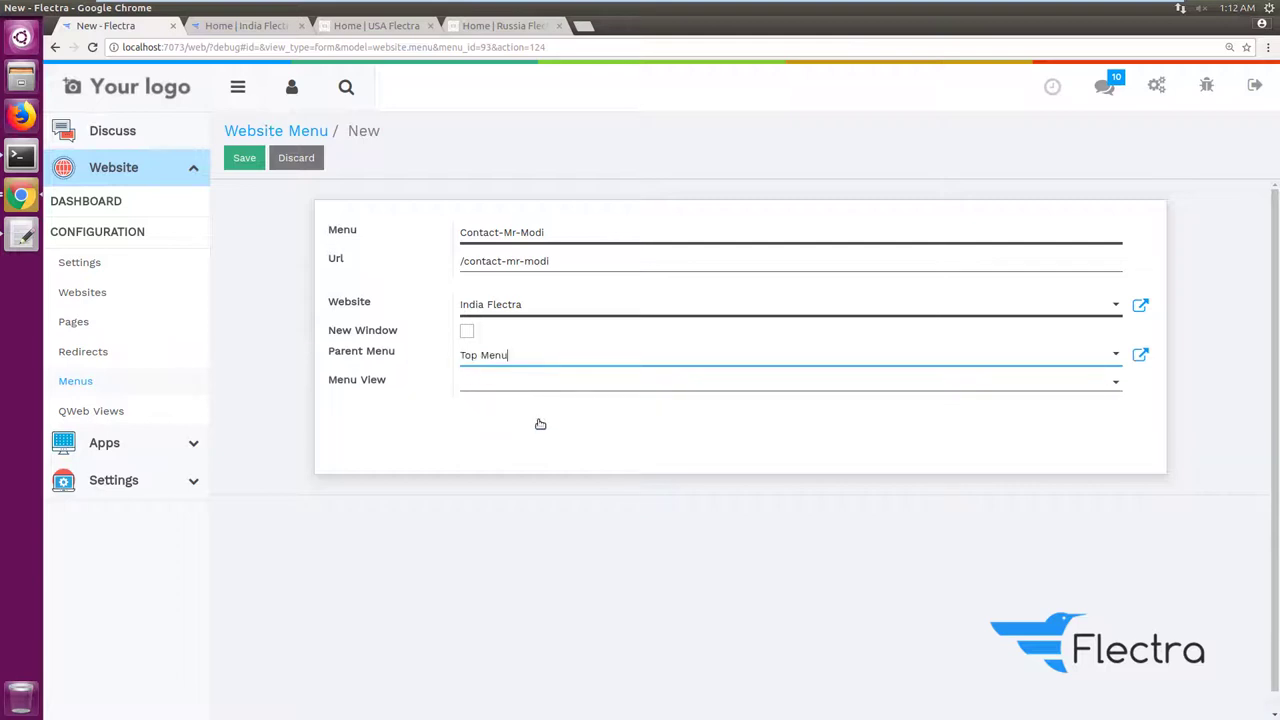
left_click(248, 160)
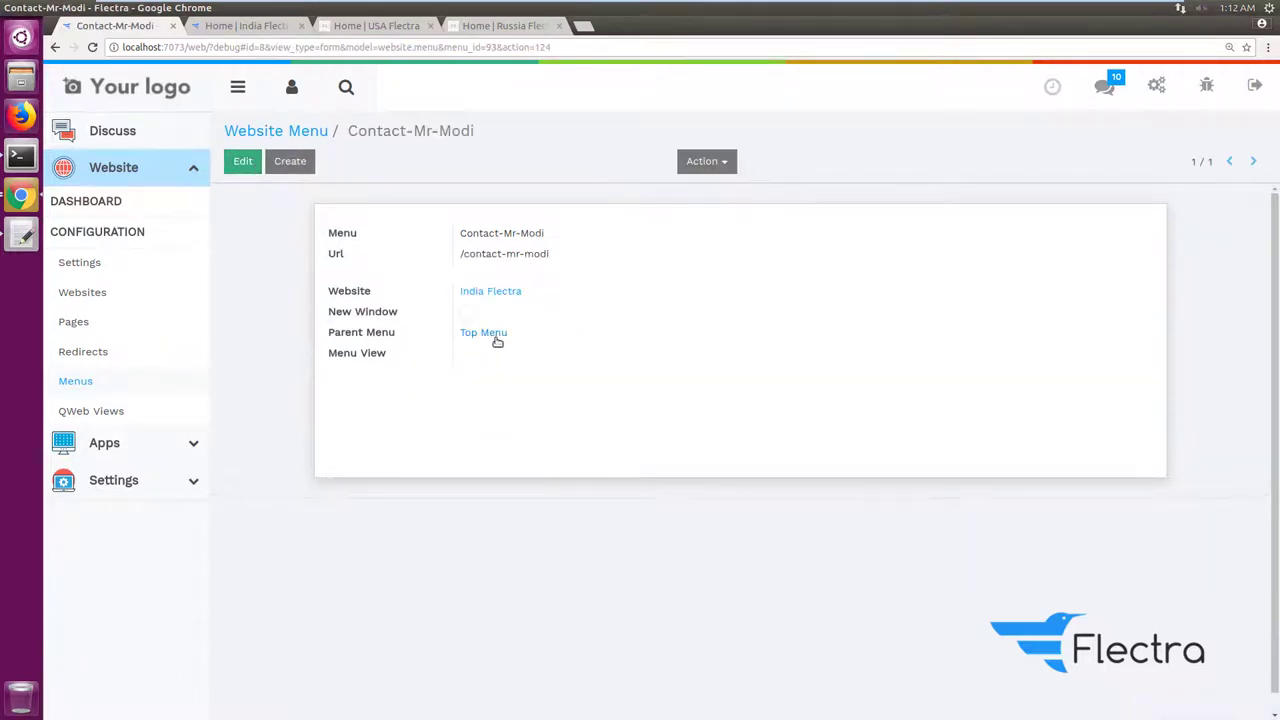
left_click(245, 25)
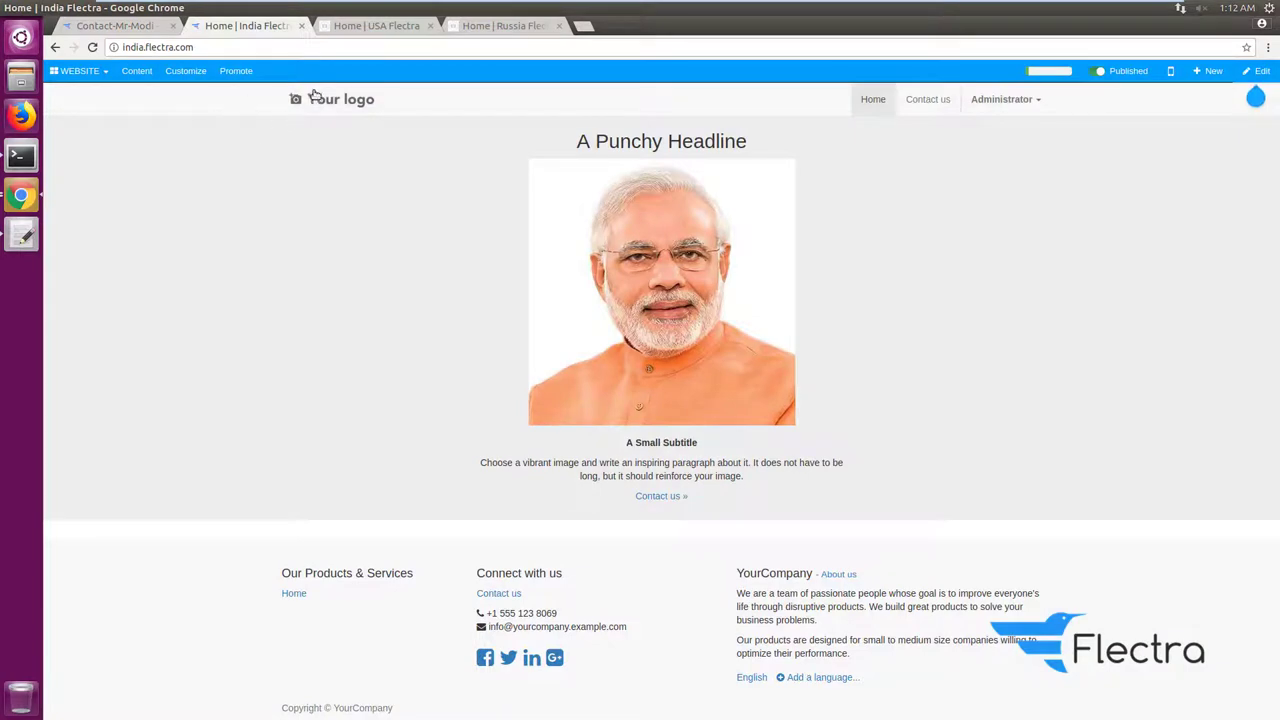
left_click(313, 97)
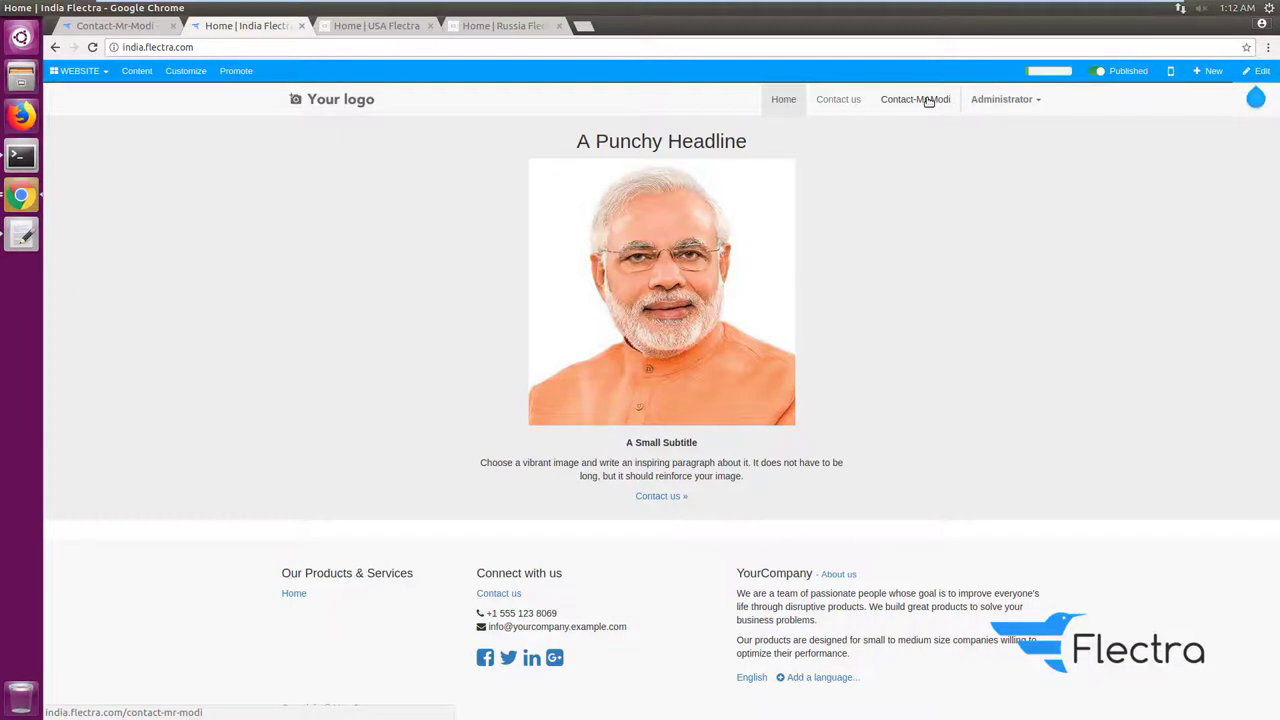
left_click(362, 27)
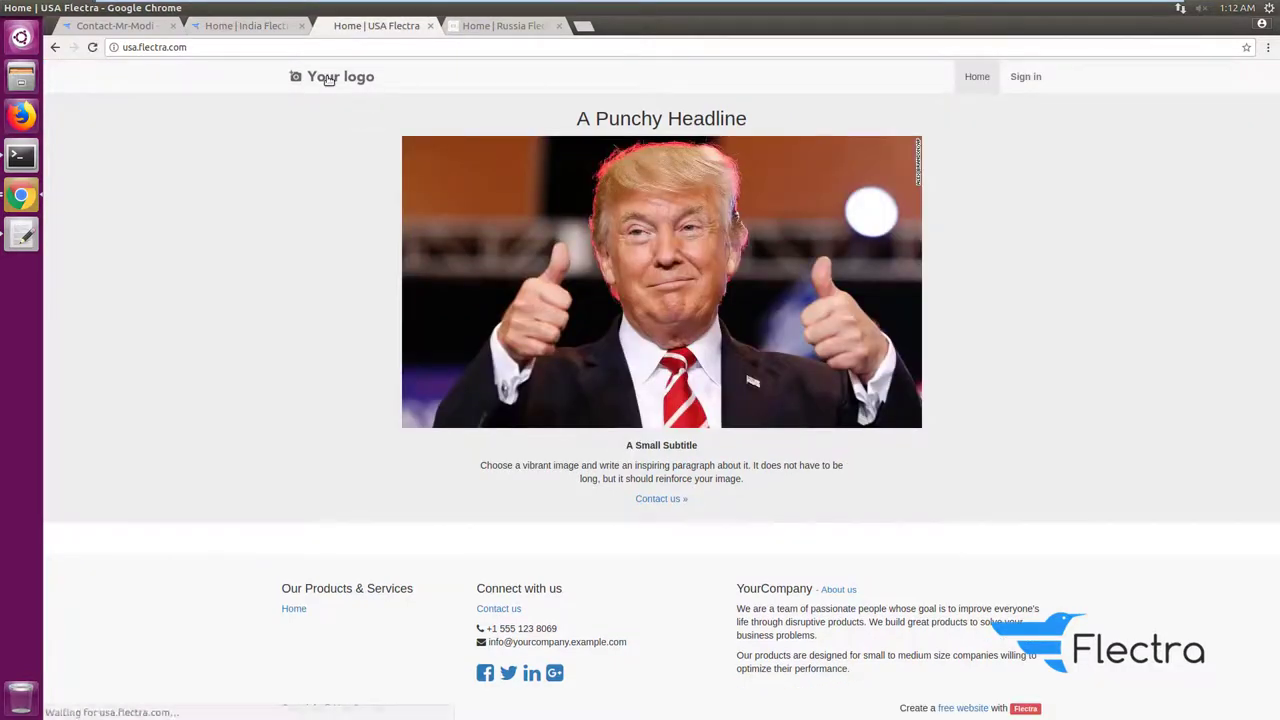
left_click(547, 32)
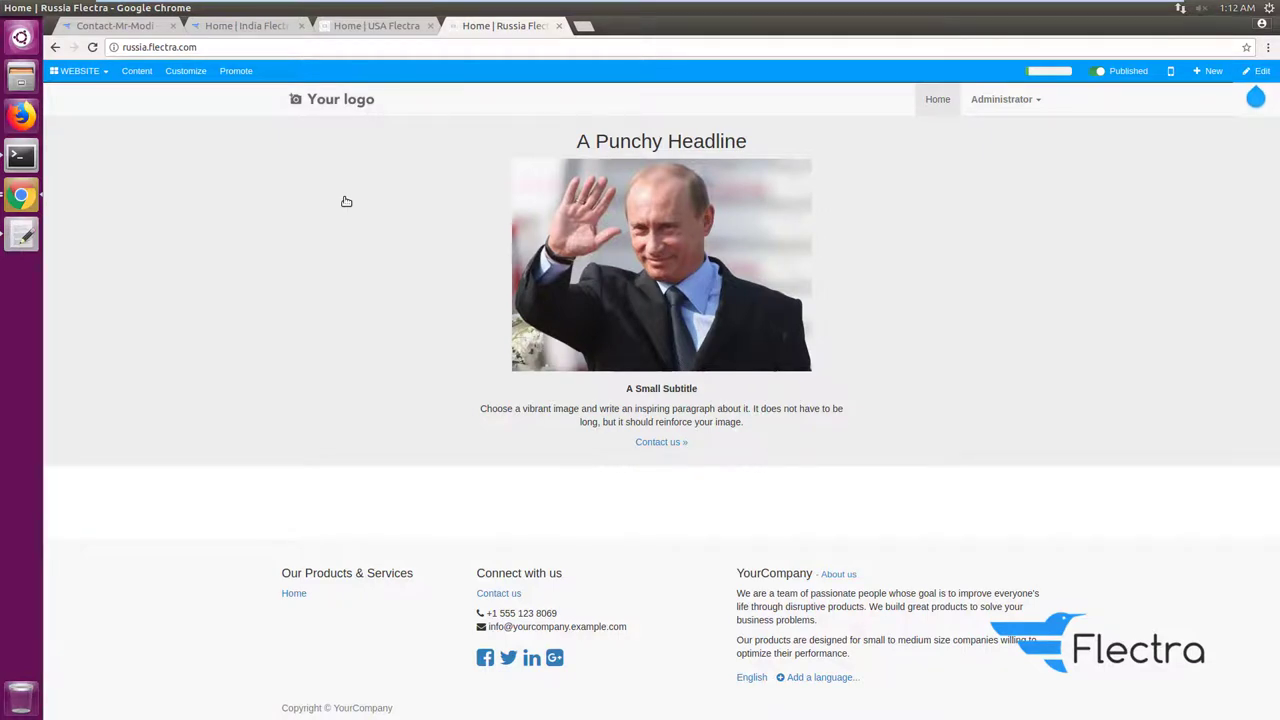
left_click(210, 27)
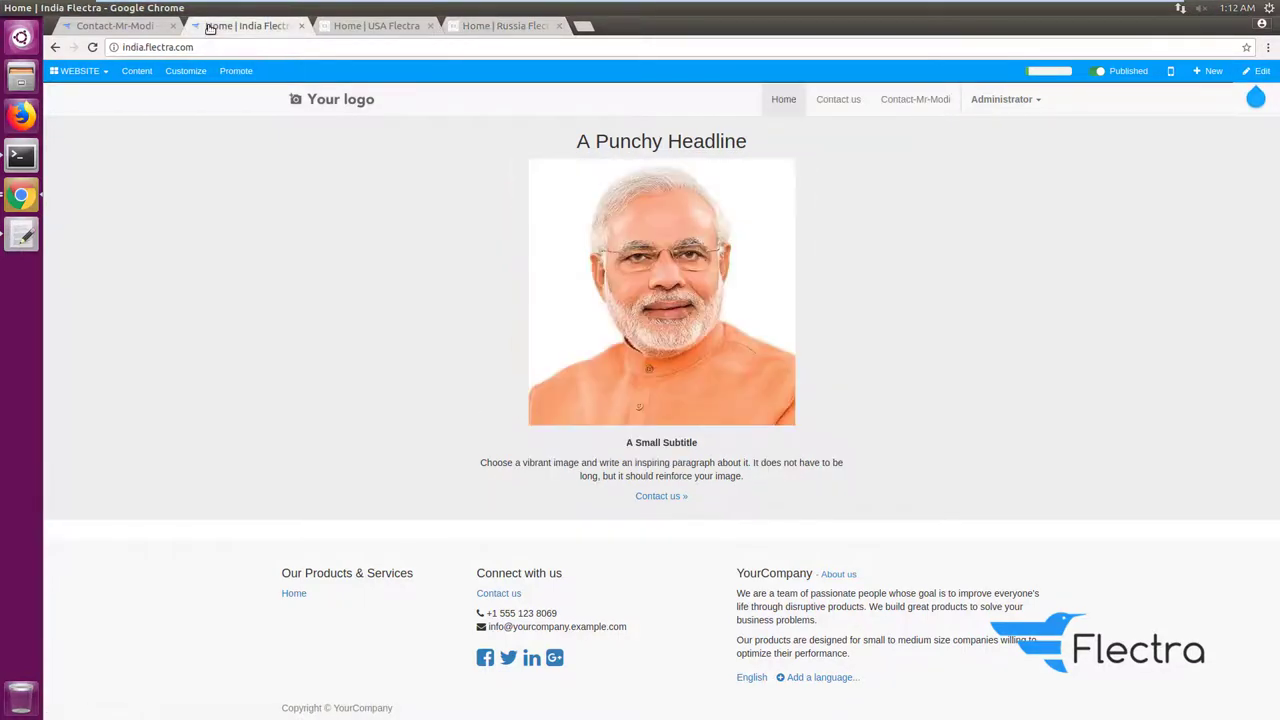
left_click(133, 27)
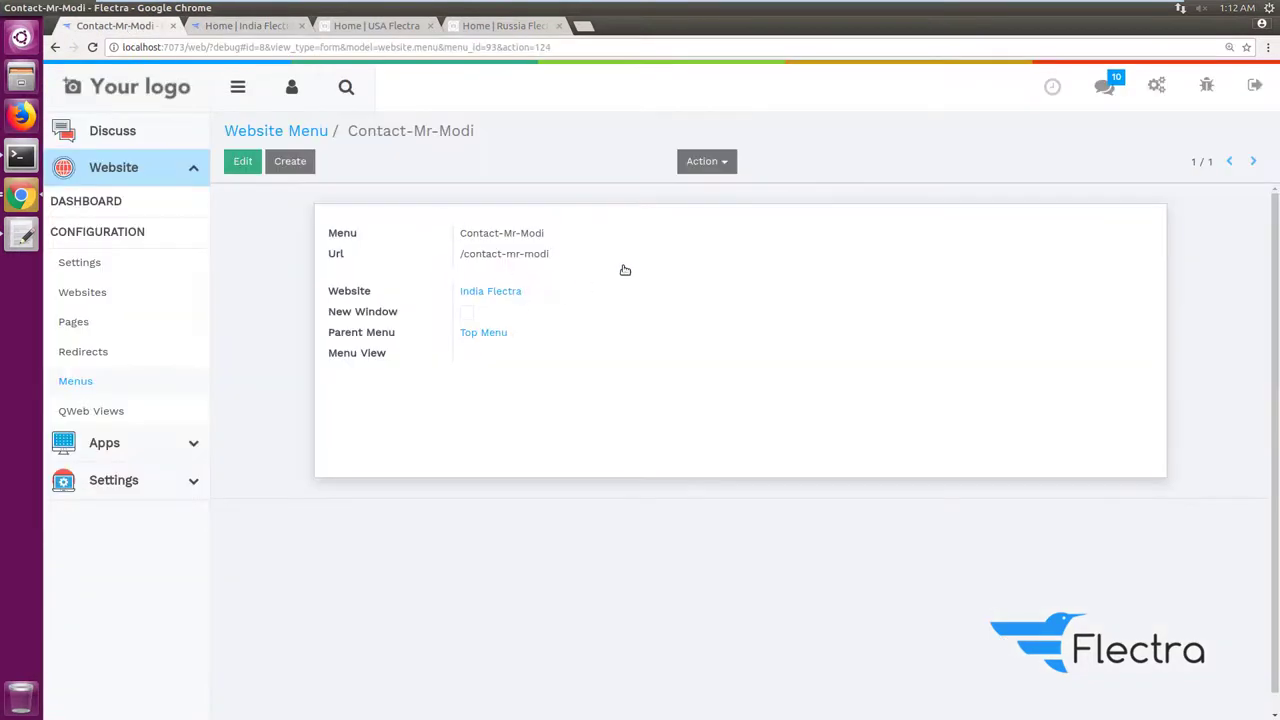
Expand the India, USA and Russia Flectra groups in the Website Menu list.
left_click(268, 131)
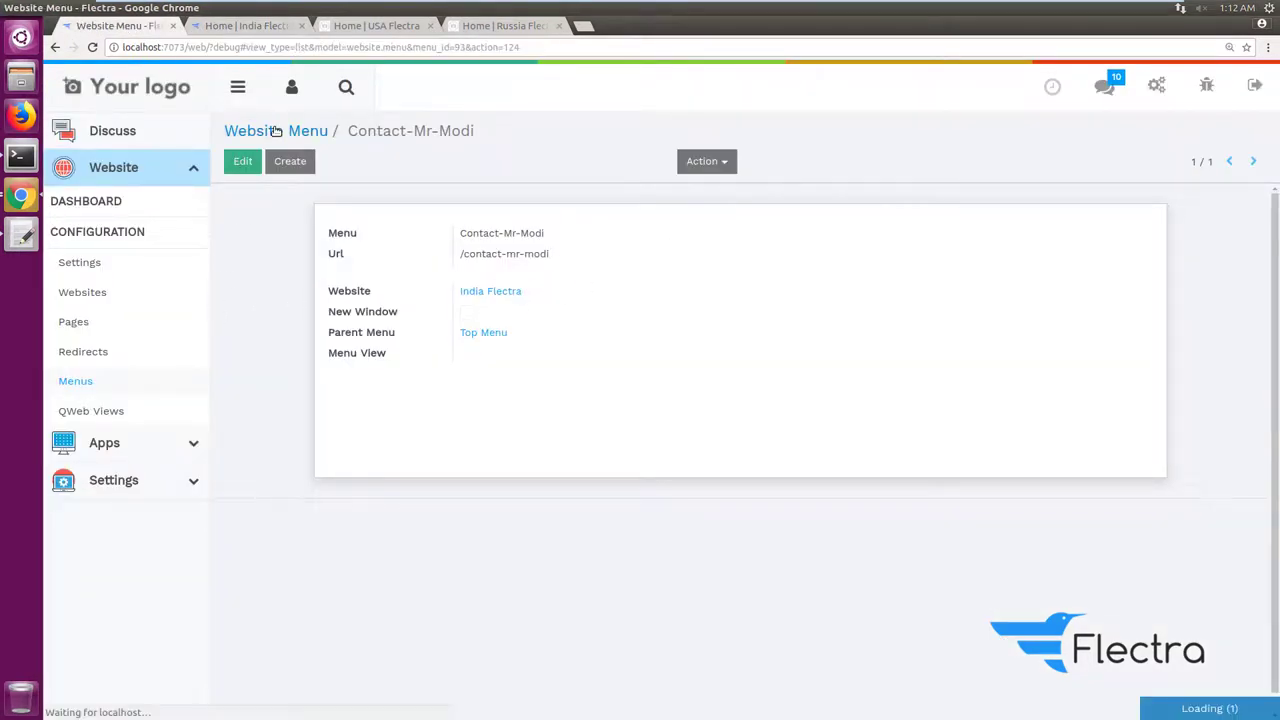
left_click(363, 224)
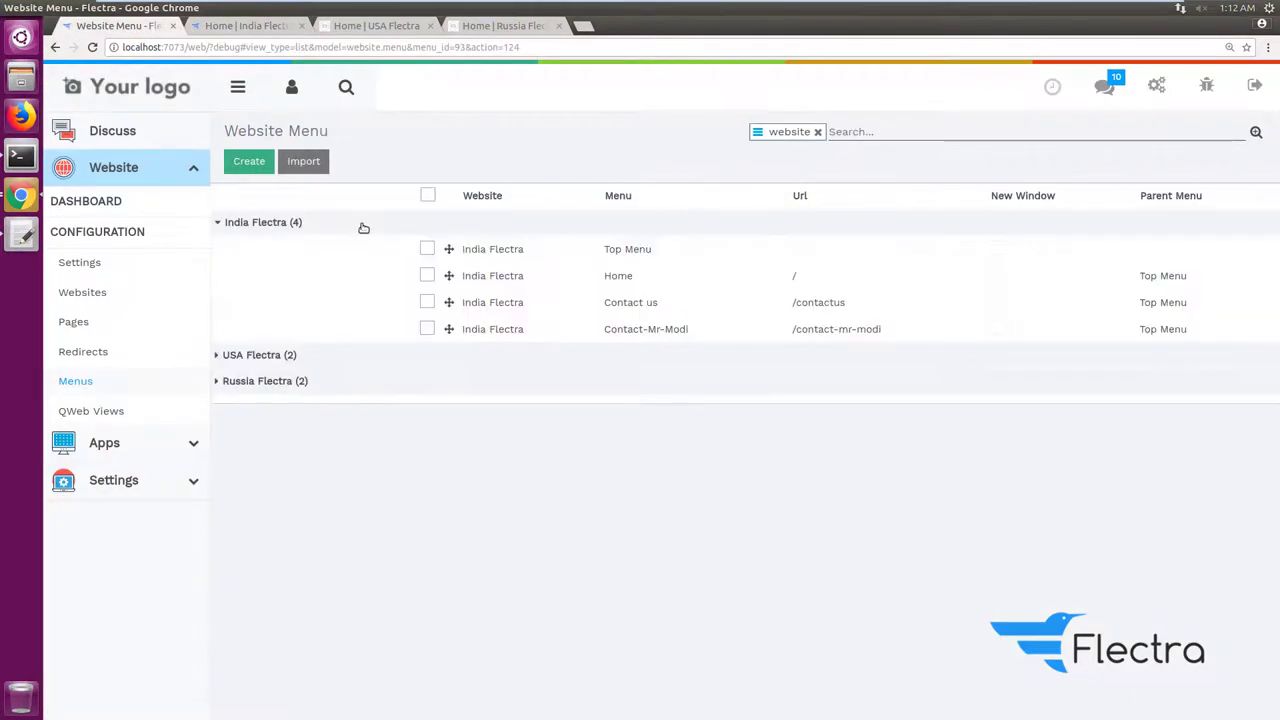
left_click(510, 358)
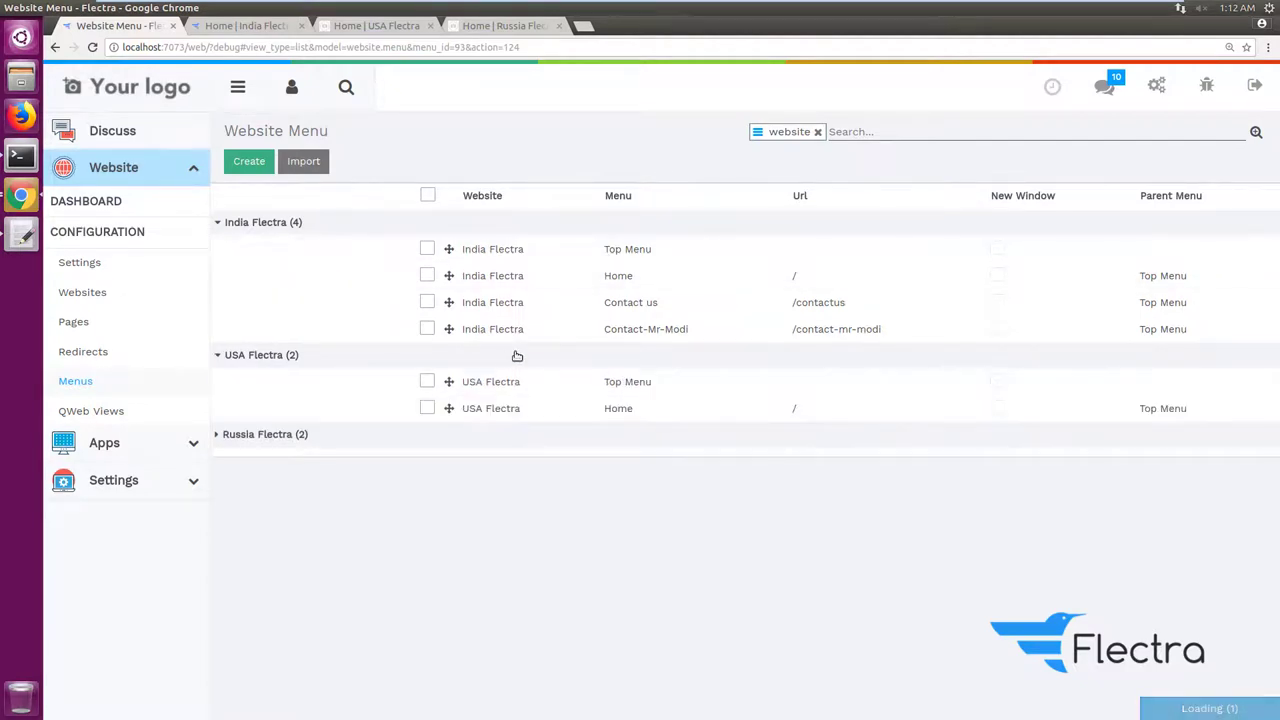
left_click(551, 436)
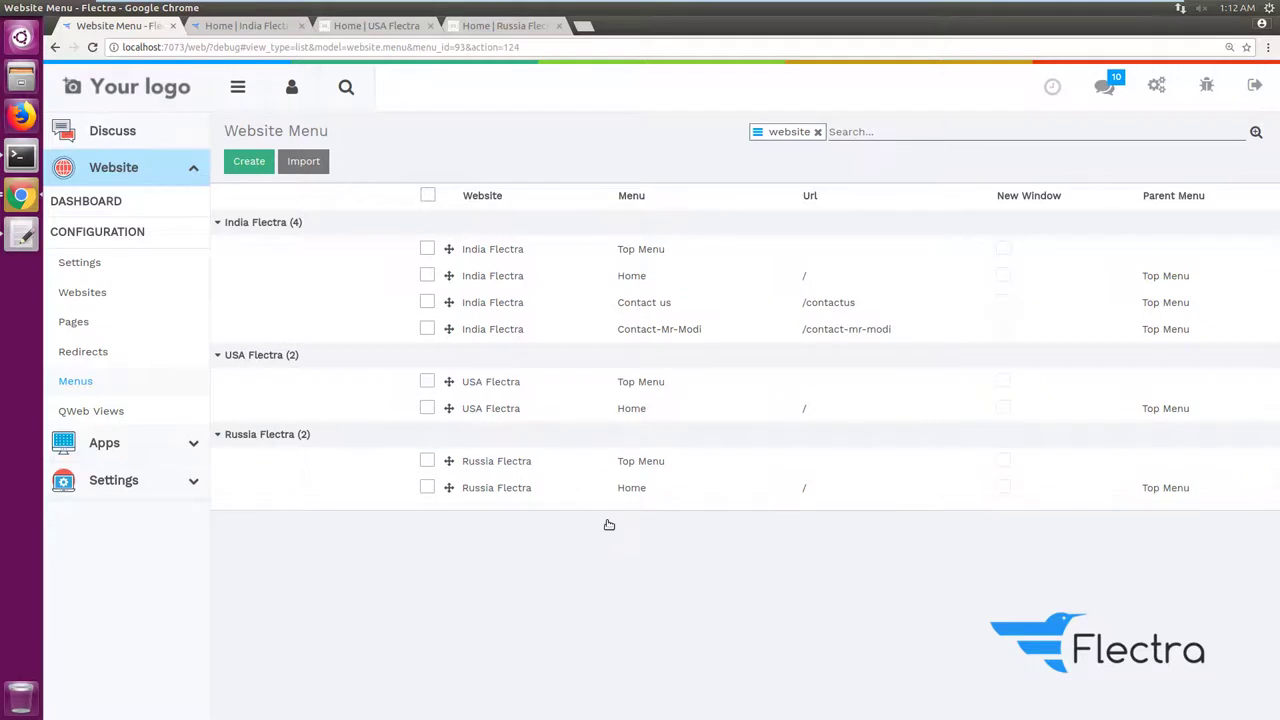
Open discuss.flectrahq.com and its Flectra GitLab link in new tabs, then return to India Flectra.
left_click(583, 30)
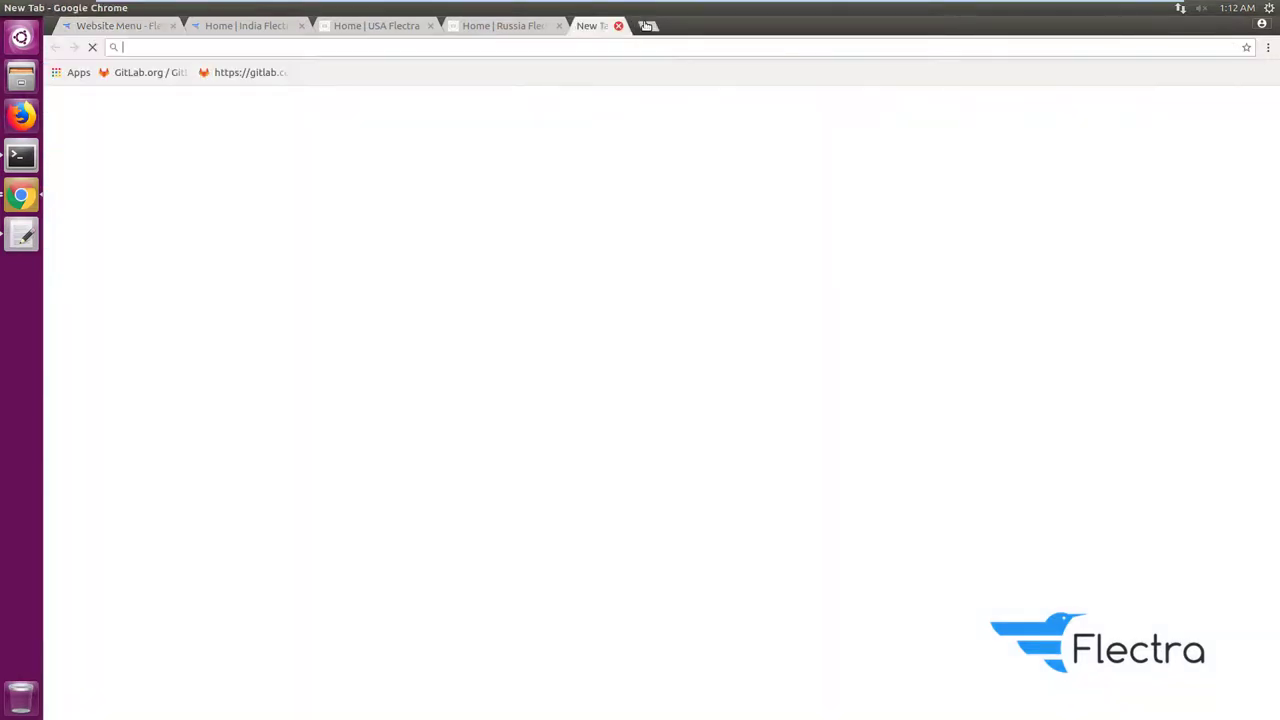
type("discu")
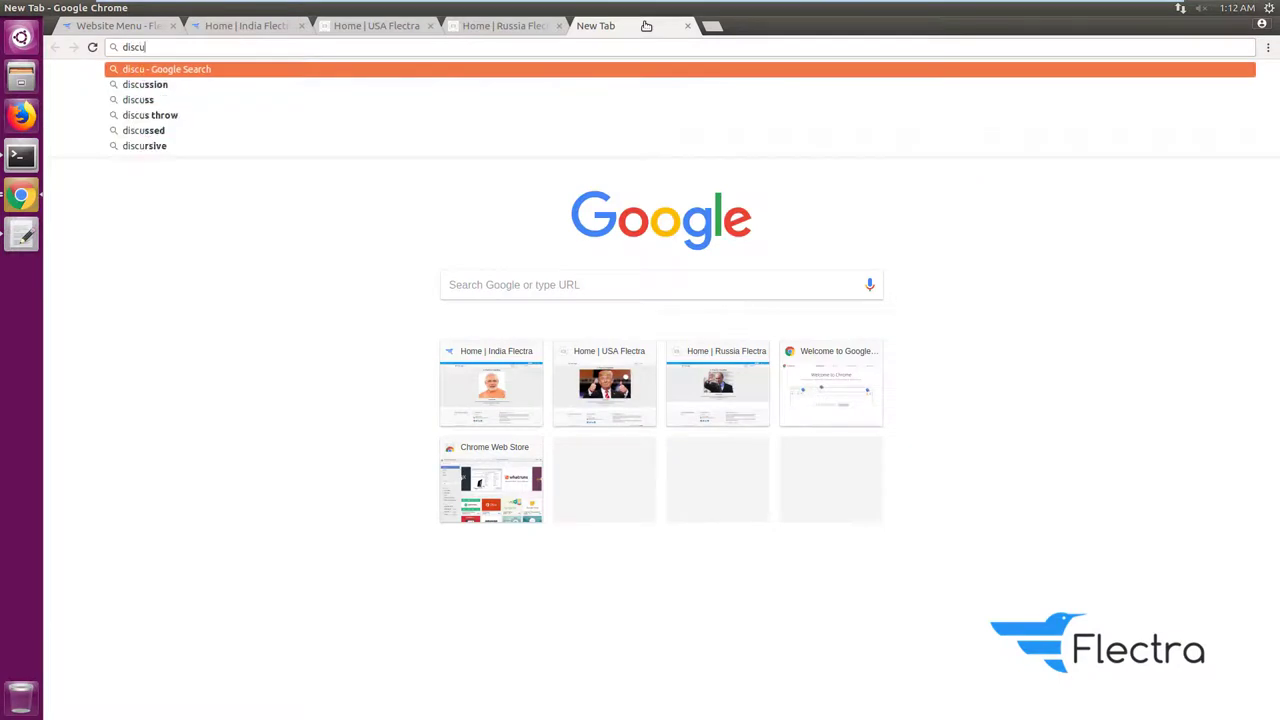
type("ss.flec")
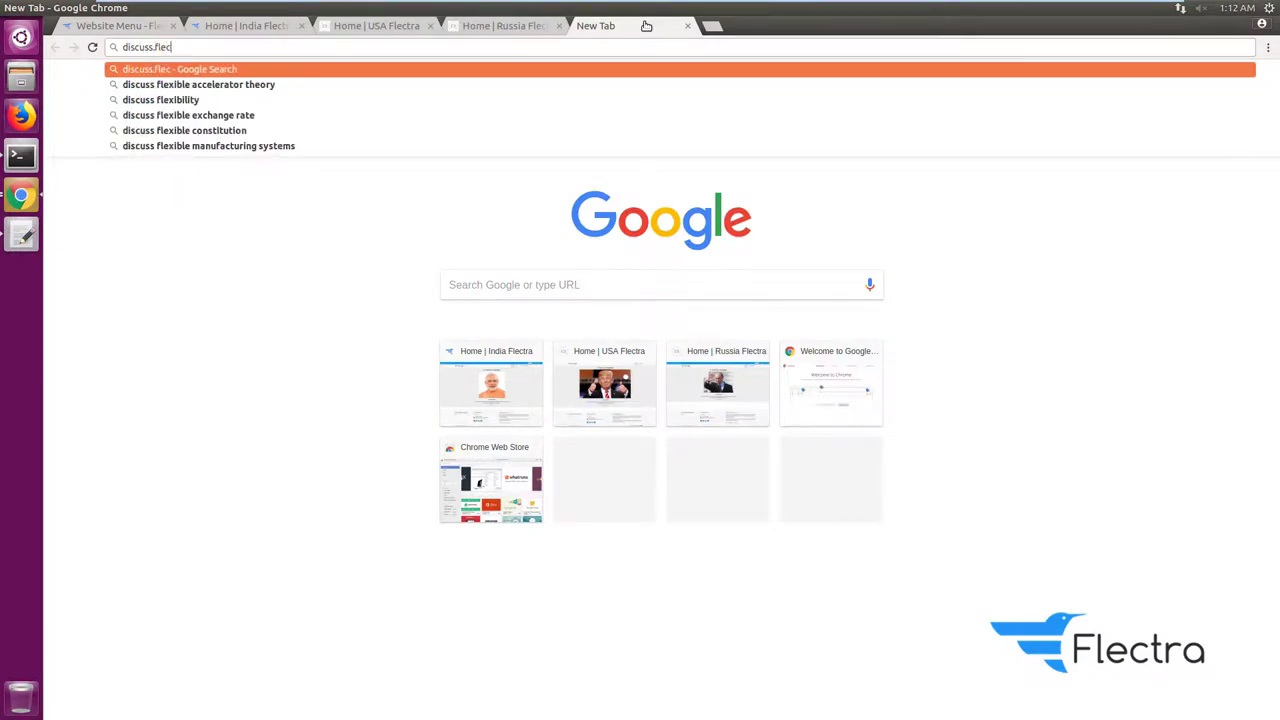
type("trahq.com")
key("Return")
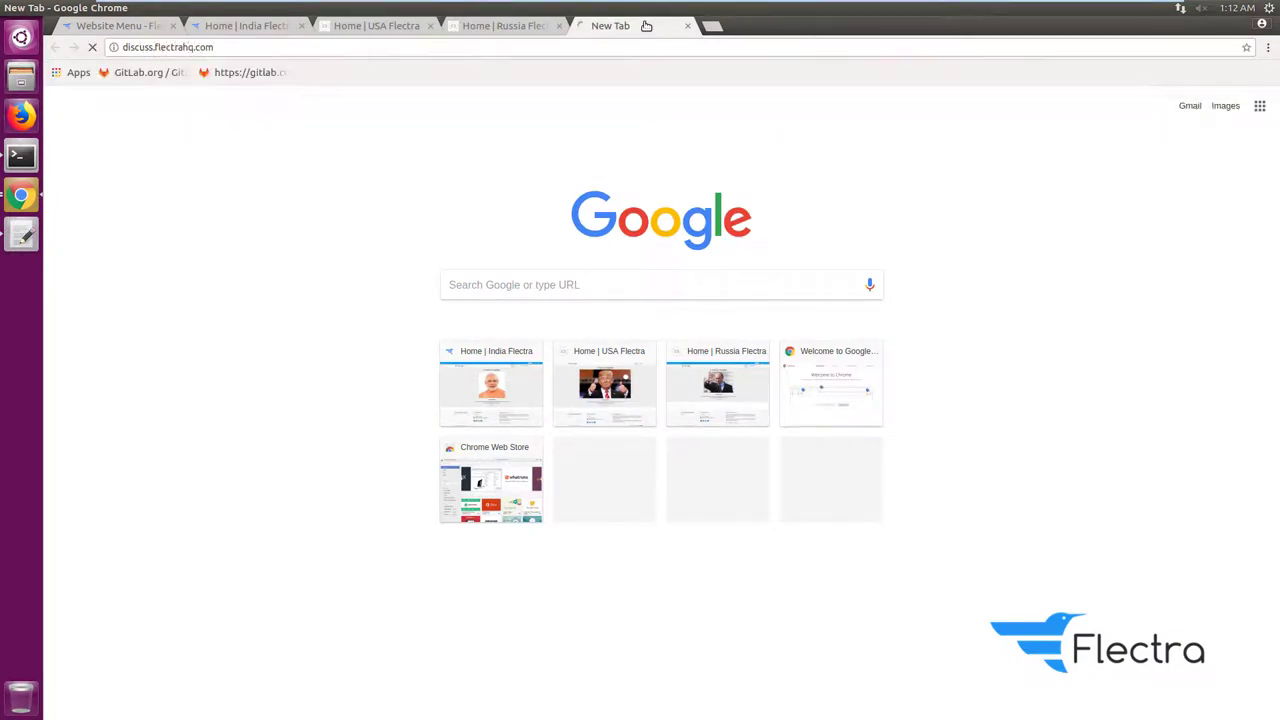
left_click(712, 25)
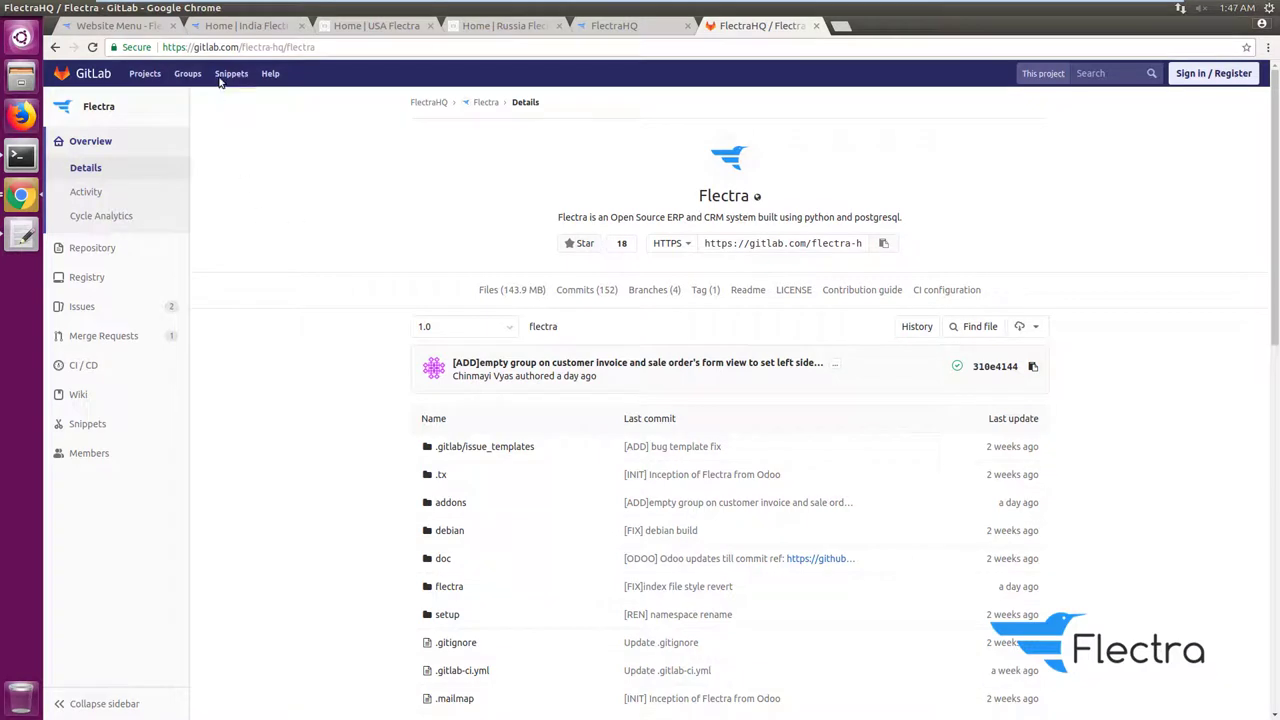
left_click(223, 31)
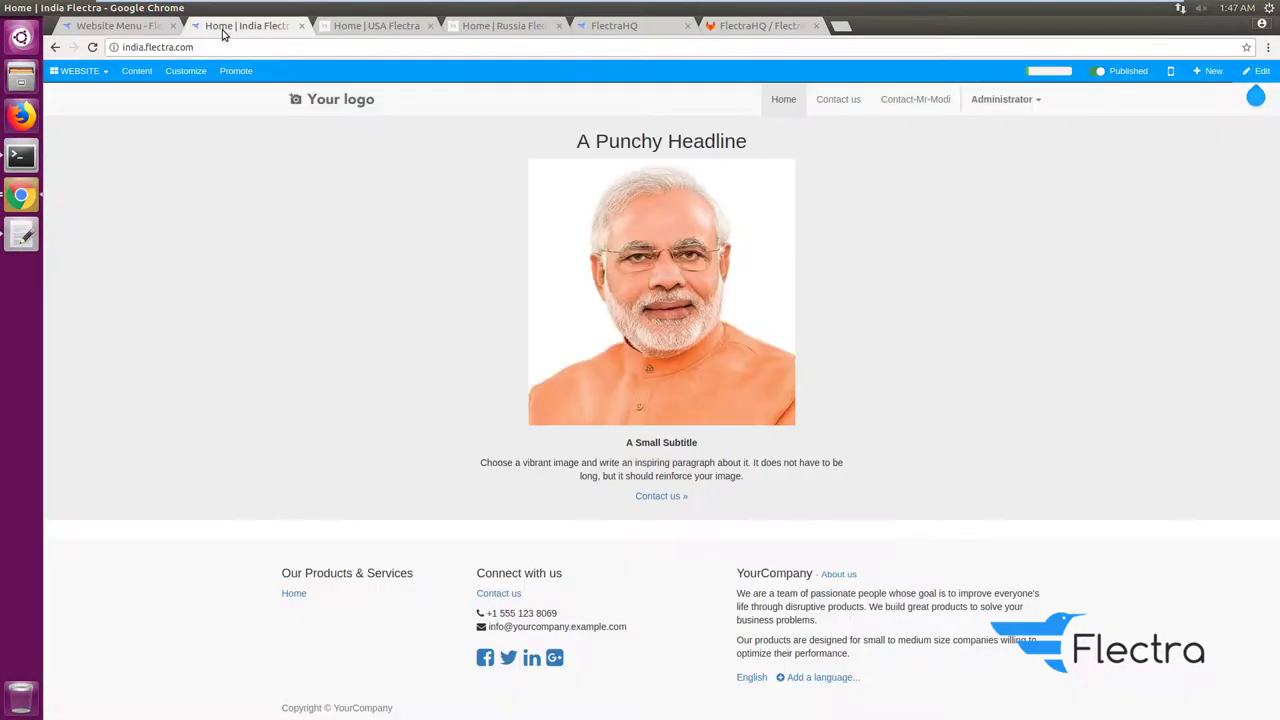
Activate developer mode from the general Settings dashboard.
left_click(80, 72)
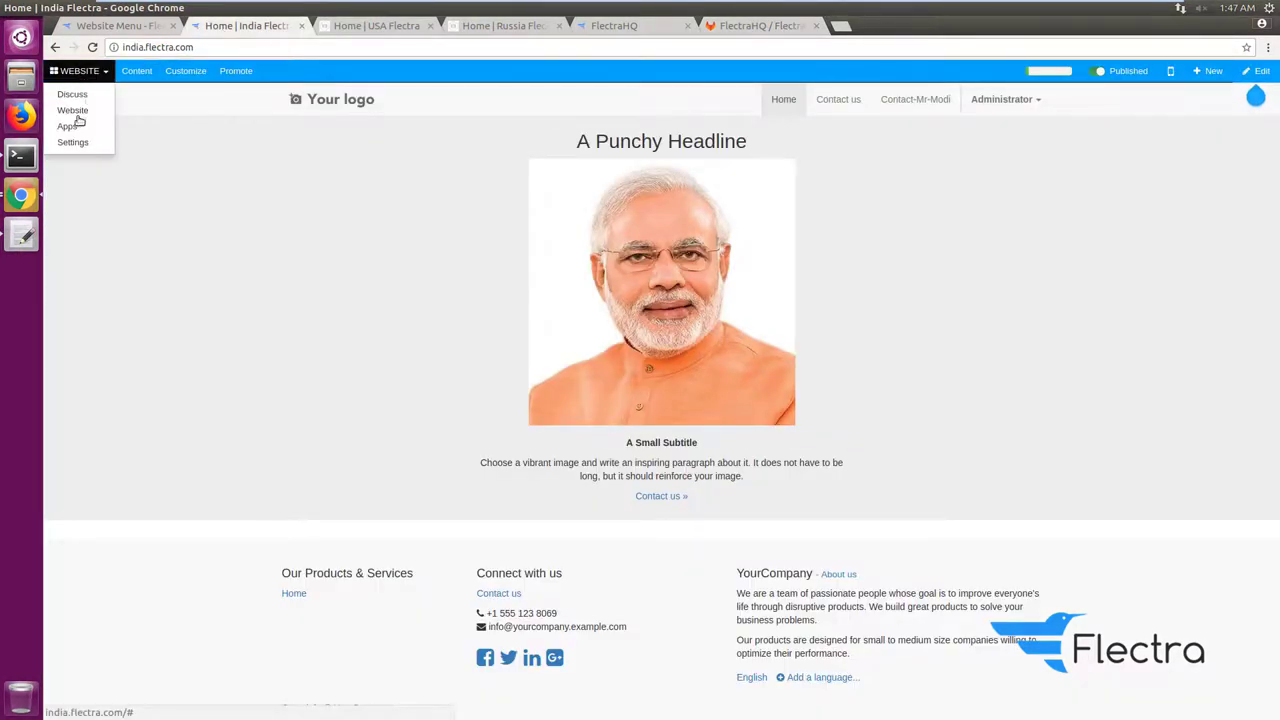
left_click(73, 141)
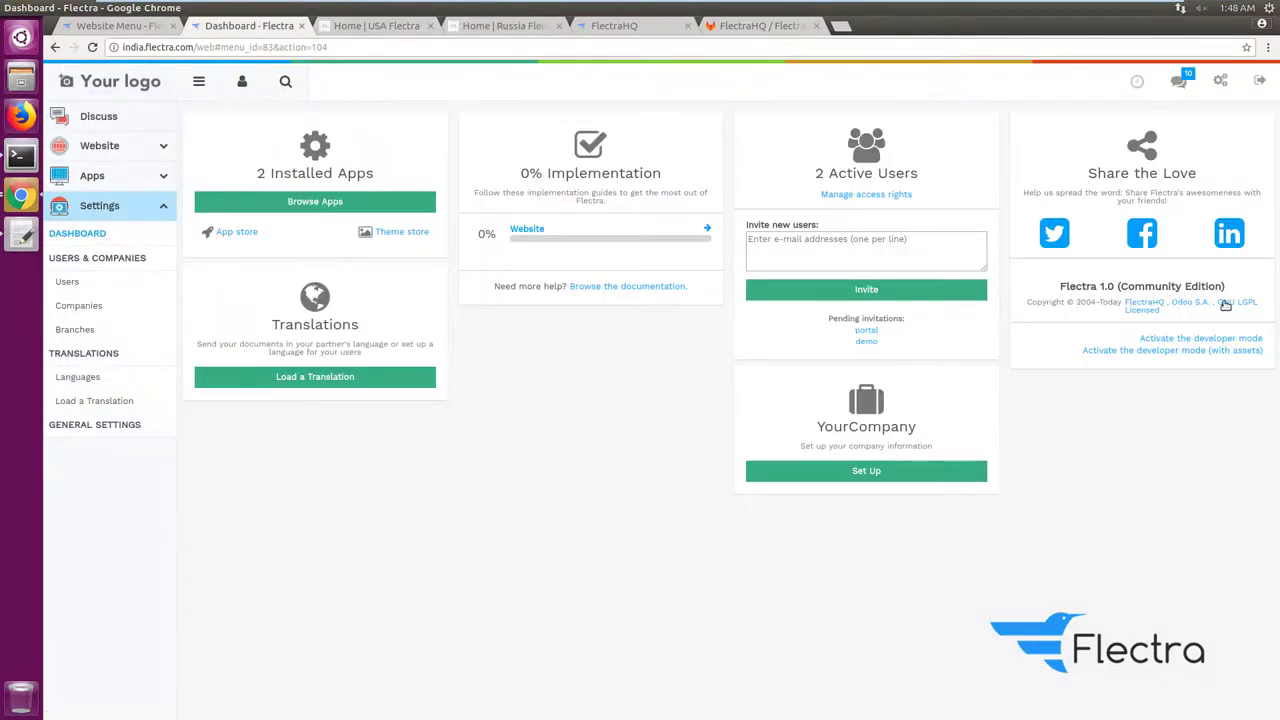
left_click(1210, 338)
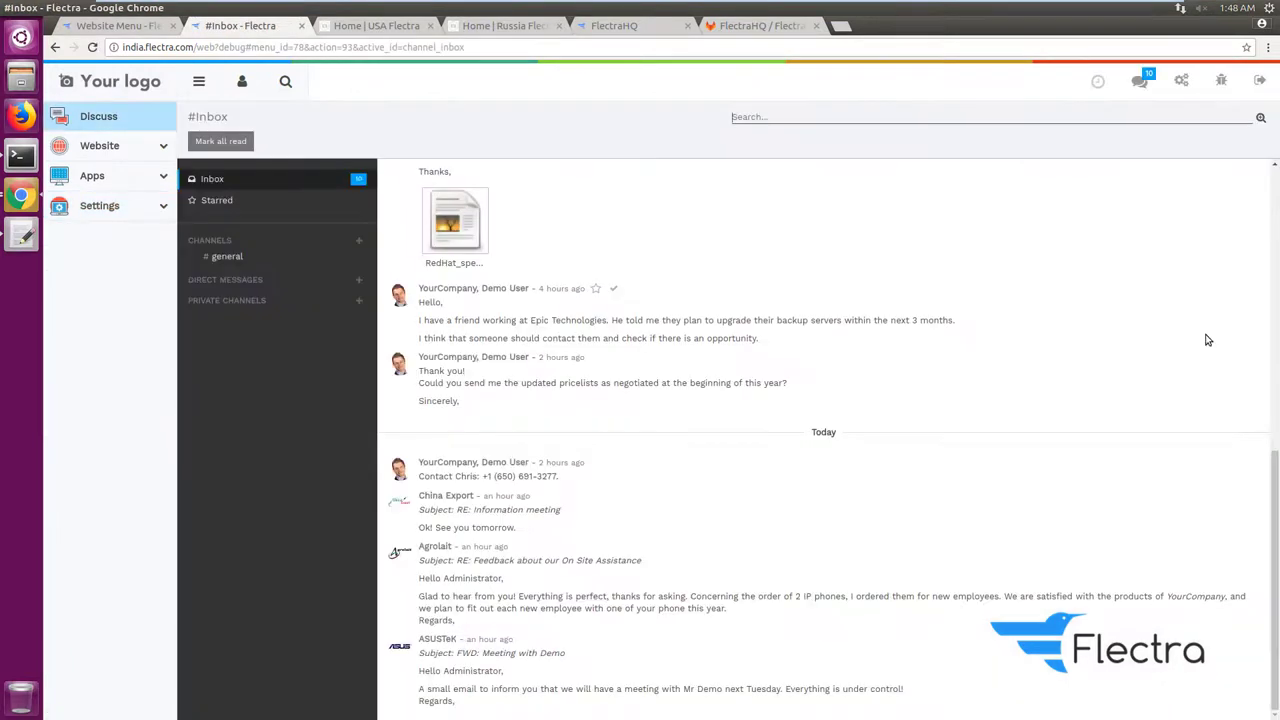
Open the India Flectra website settings from the Website dashboard.
left_click(163, 147)
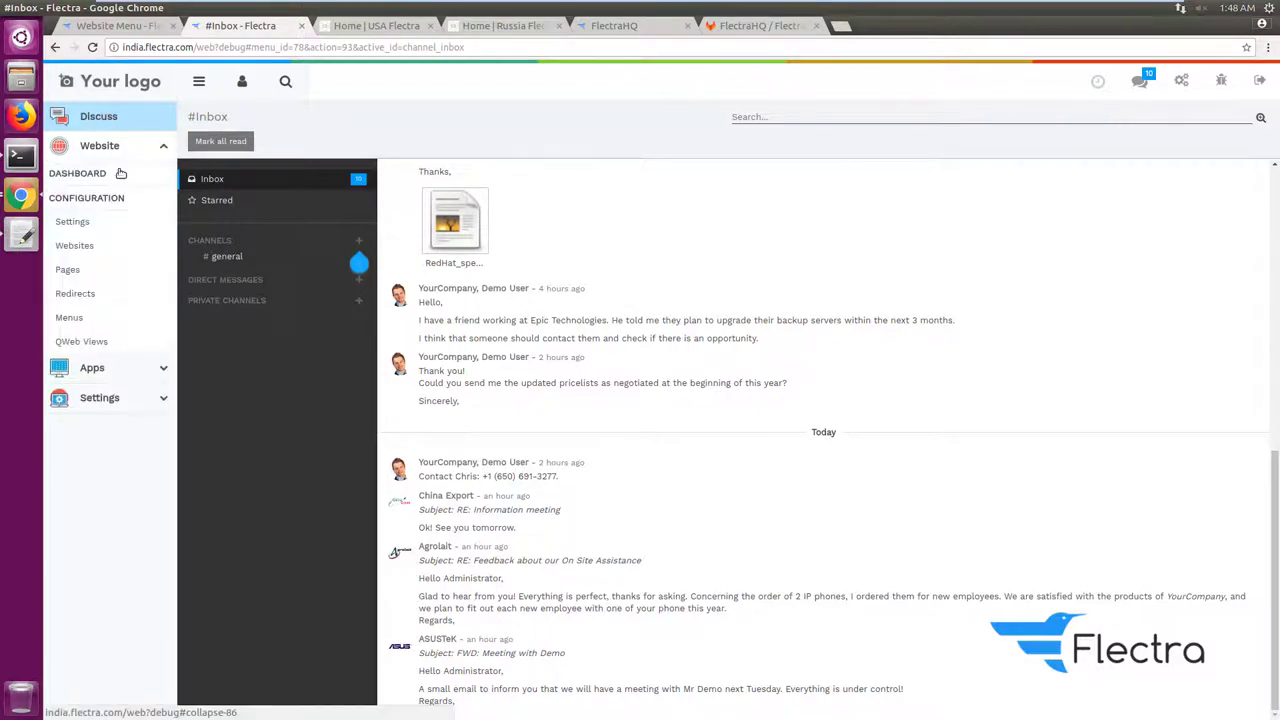
left_click(87, 174)
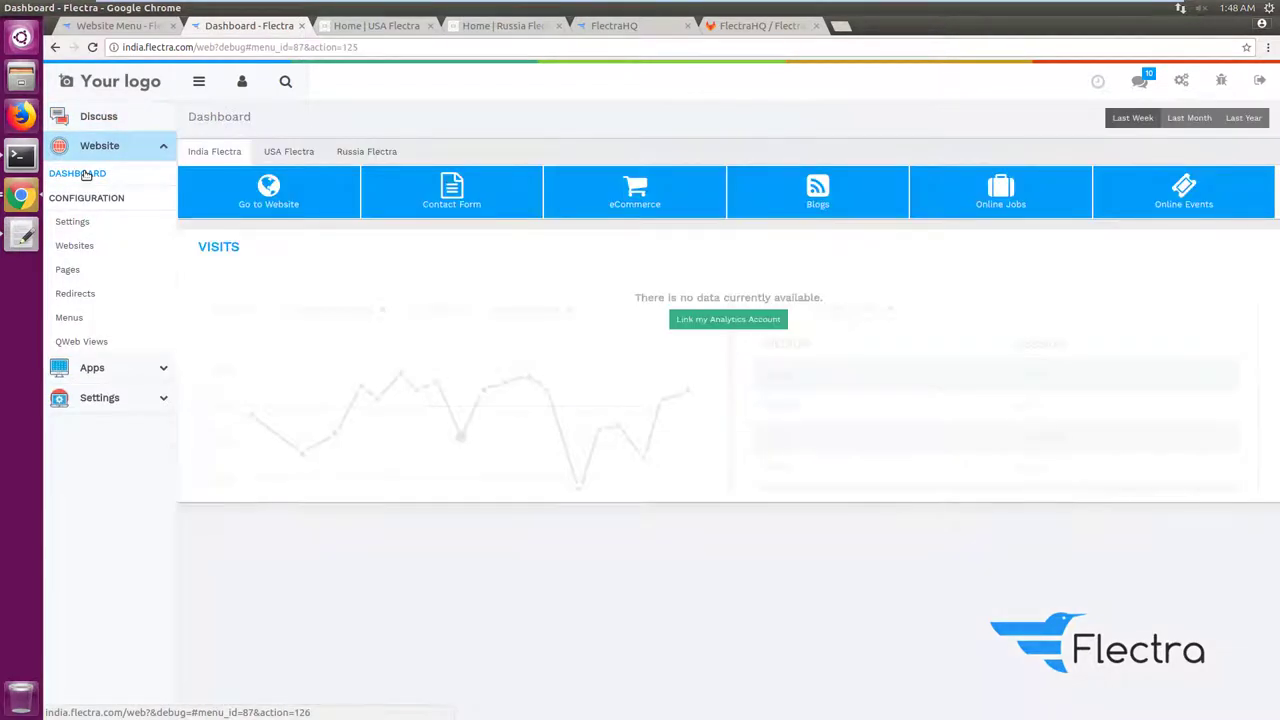
left_click(72, 222)
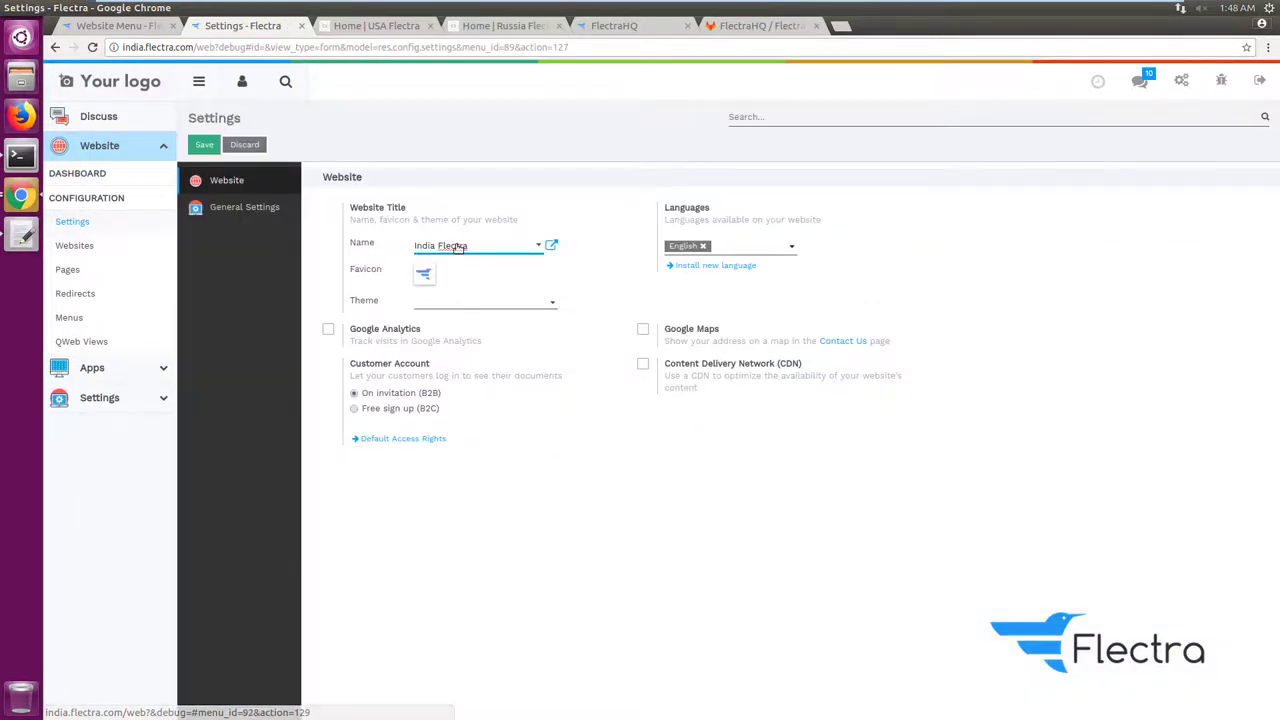
Set India Flectra's theme to Theme Techreceptives, save, and return to the Website dashboard.
left_click(486, 301)
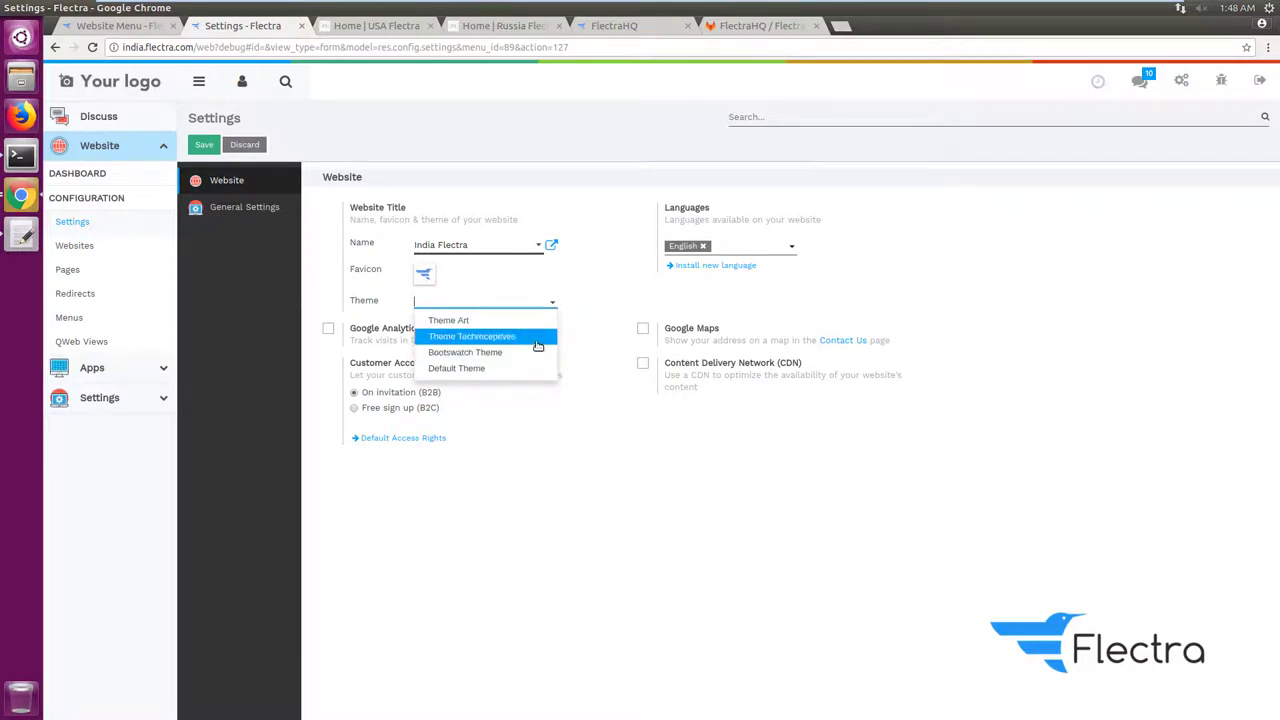
left_click(537, 345)
left_click(206, 145)
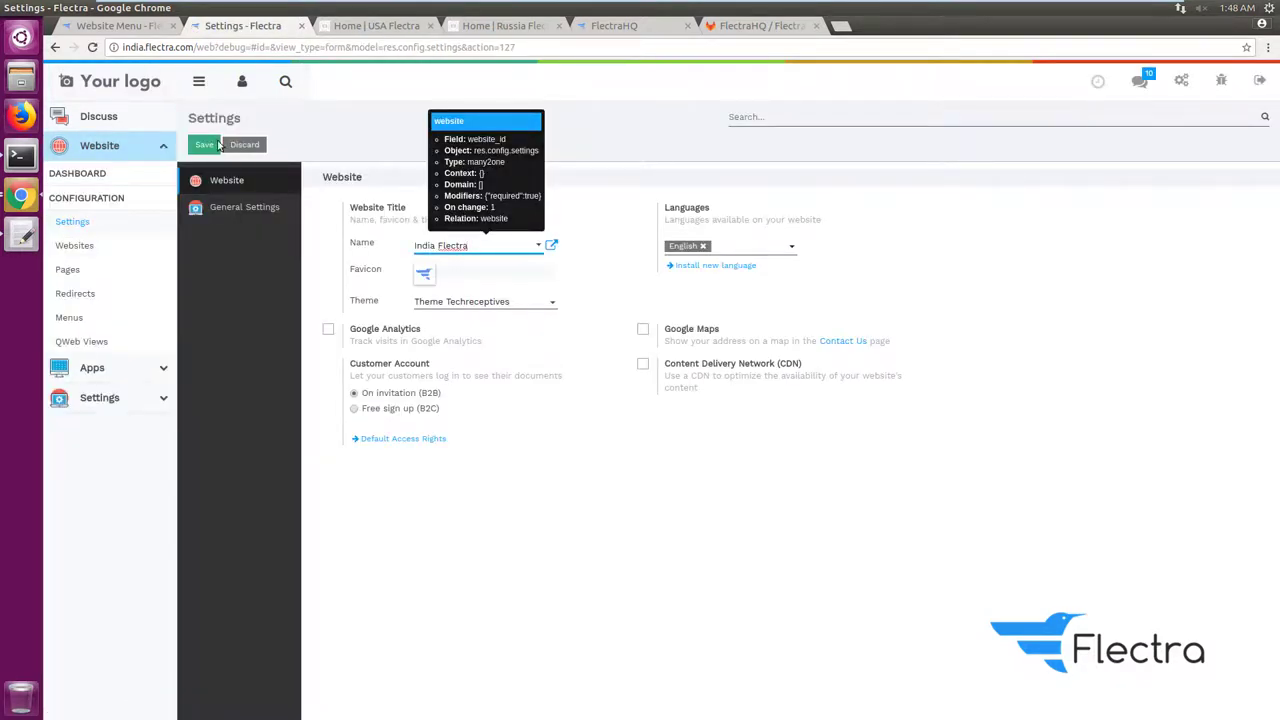
left_click(80, 173)
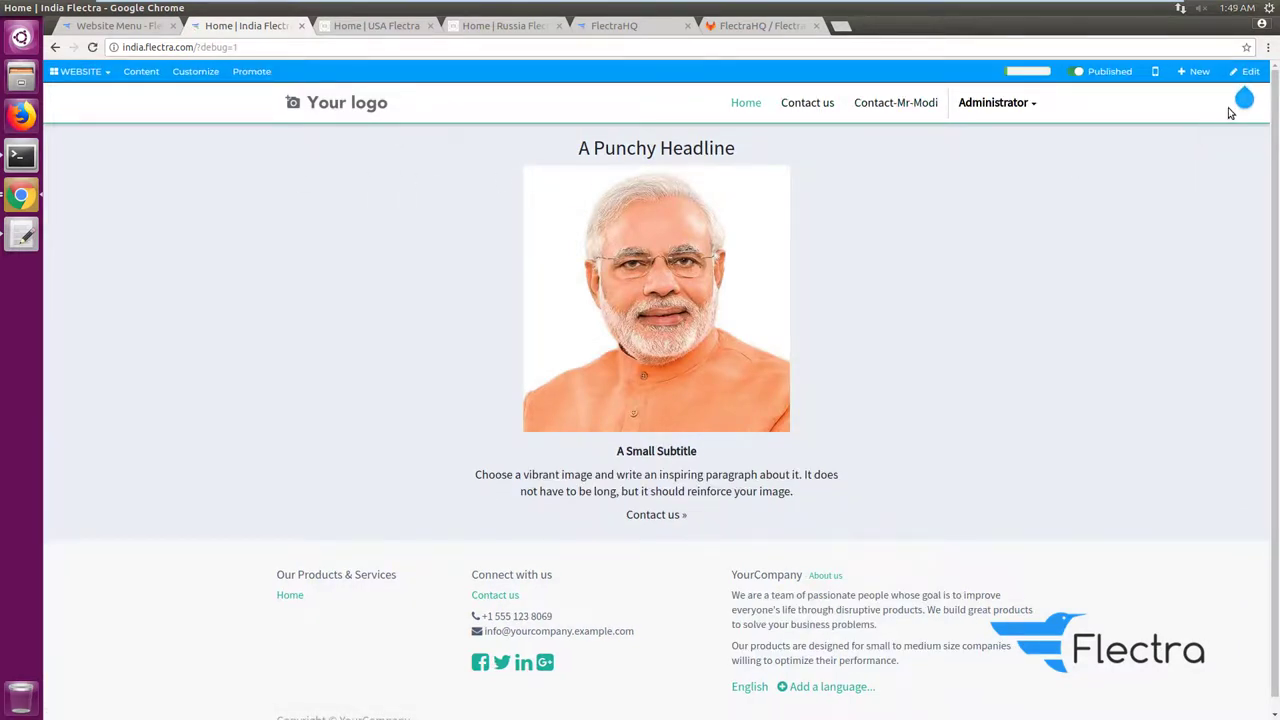
Give India Flectra the Montserrat font and blue colour scheme, then reload the USA Flectra homepage.
left_click(201, 74)
left_click(204, 98)
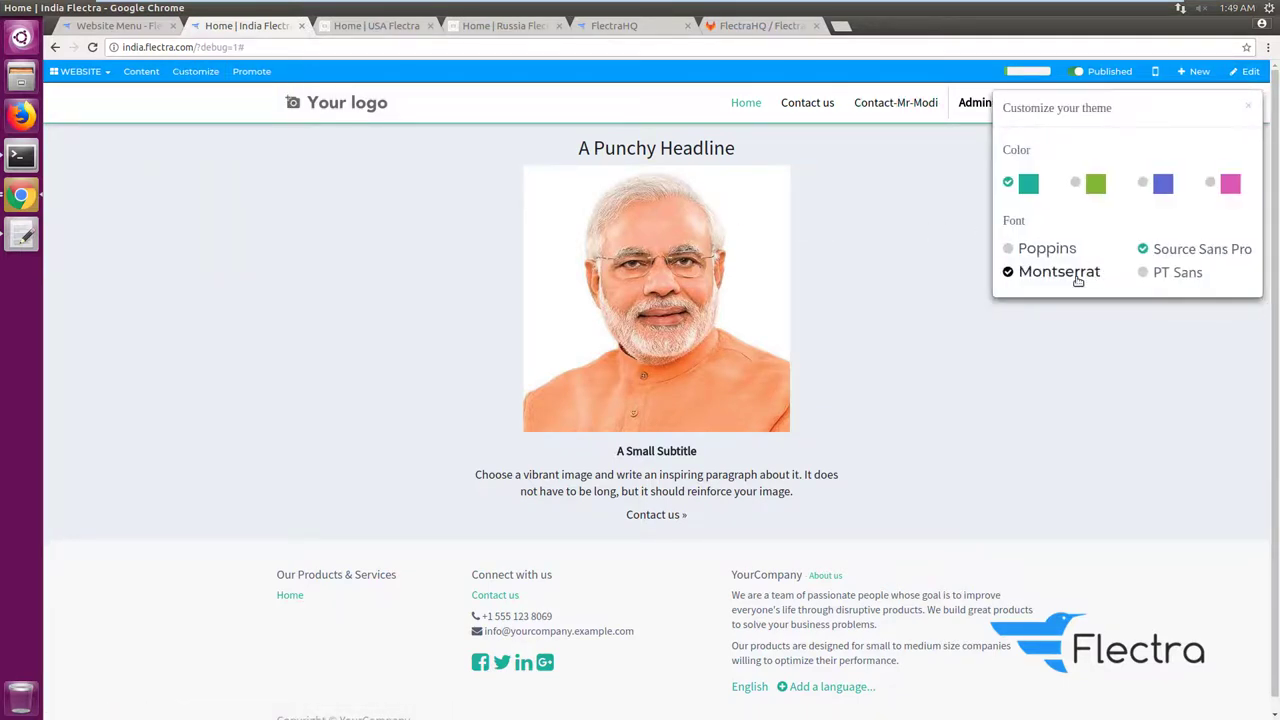
left_click(1077, 281)
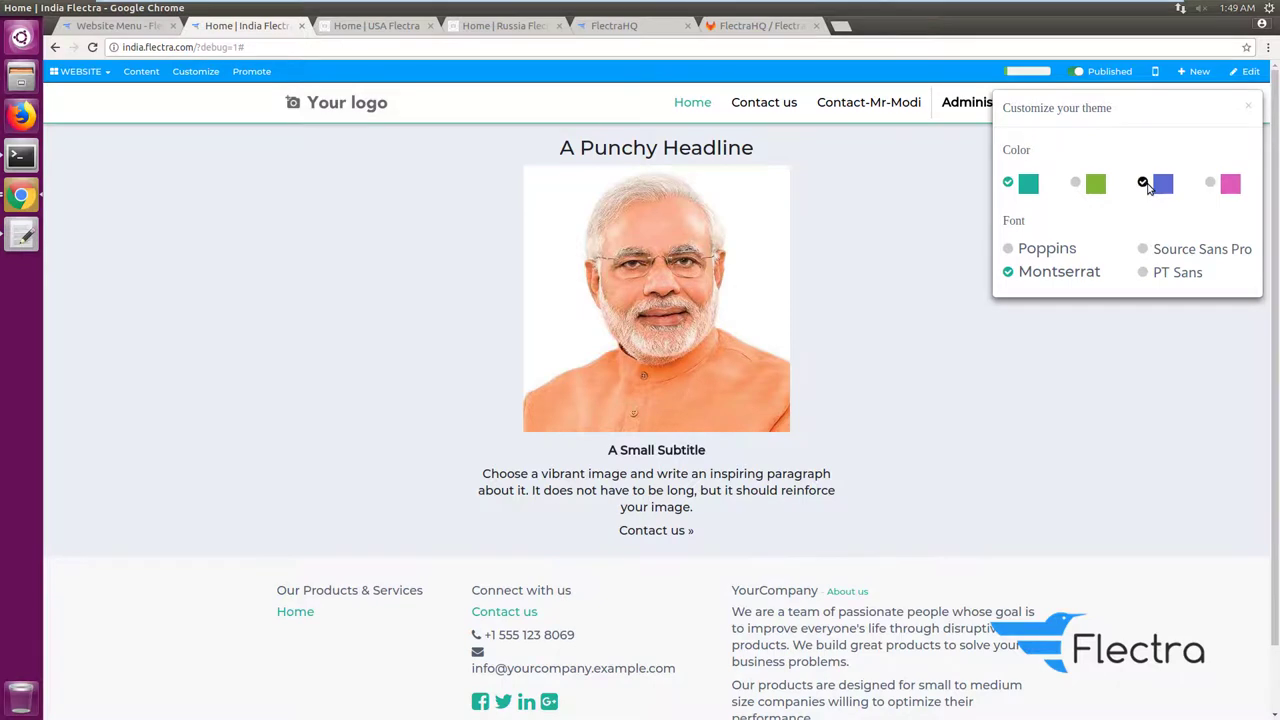
left_click(1146, 186)
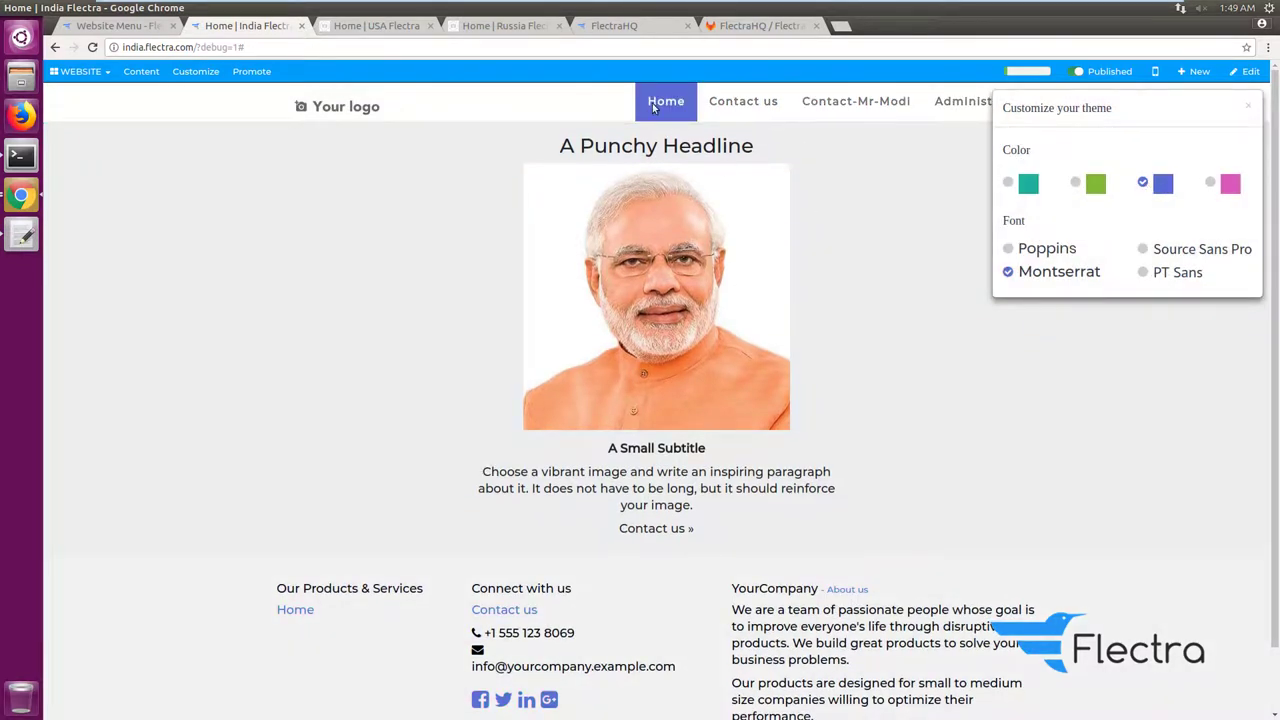
left_click(1078, 339)
left_click(372, 26)
left_click(337, 76)
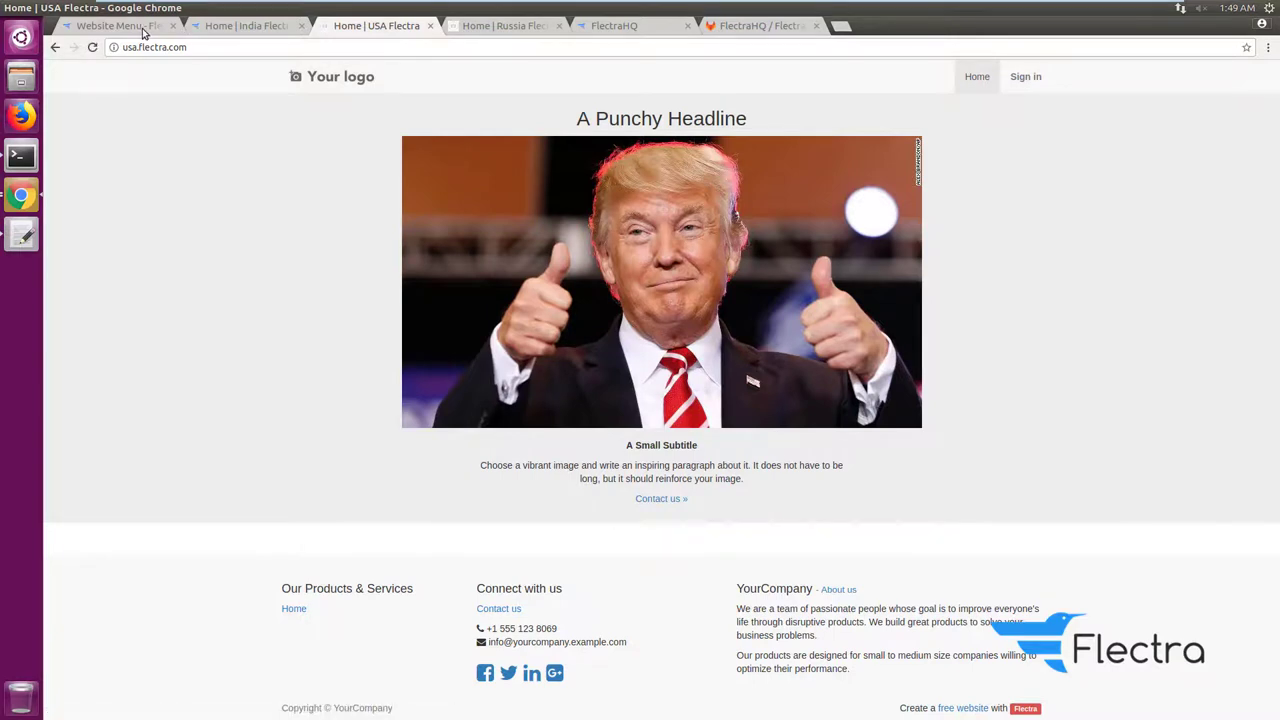
From the India tab, go to the Website configuration settings.
left_click(262, 28)
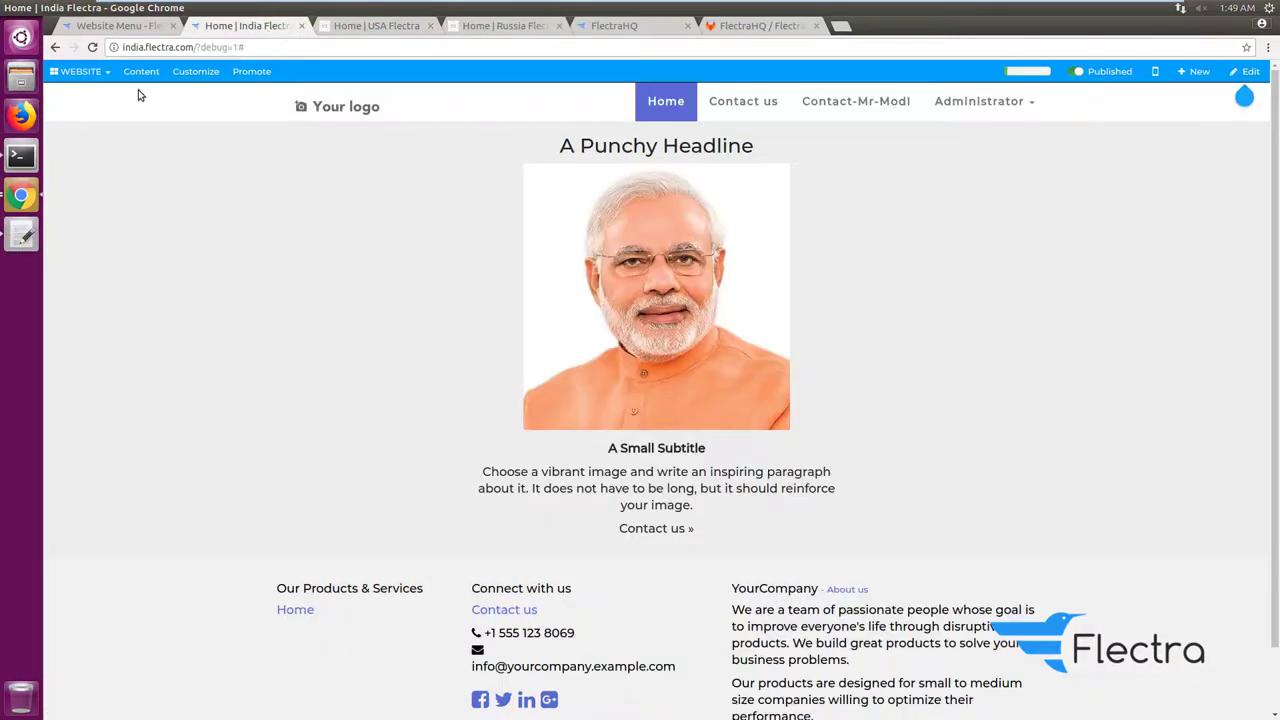
left_click(82, 77)
left_click(84, 142)
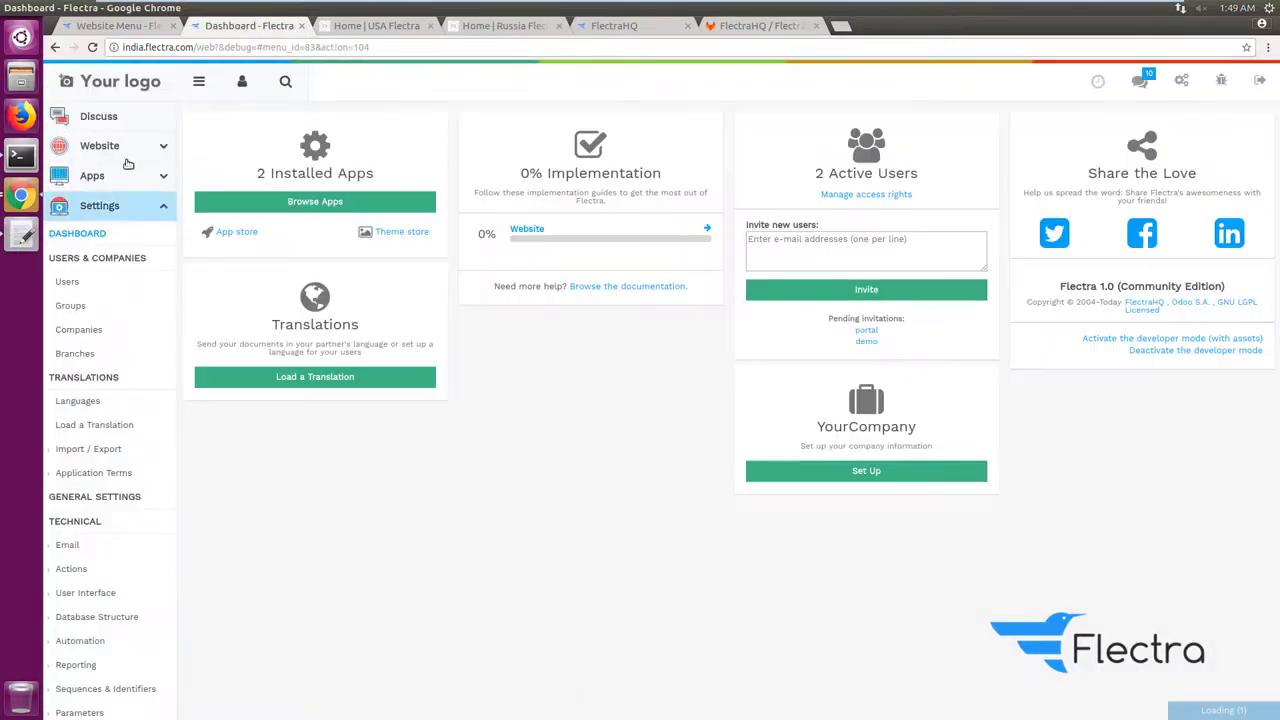
left_click(126, 154)
left_click(73, 222)
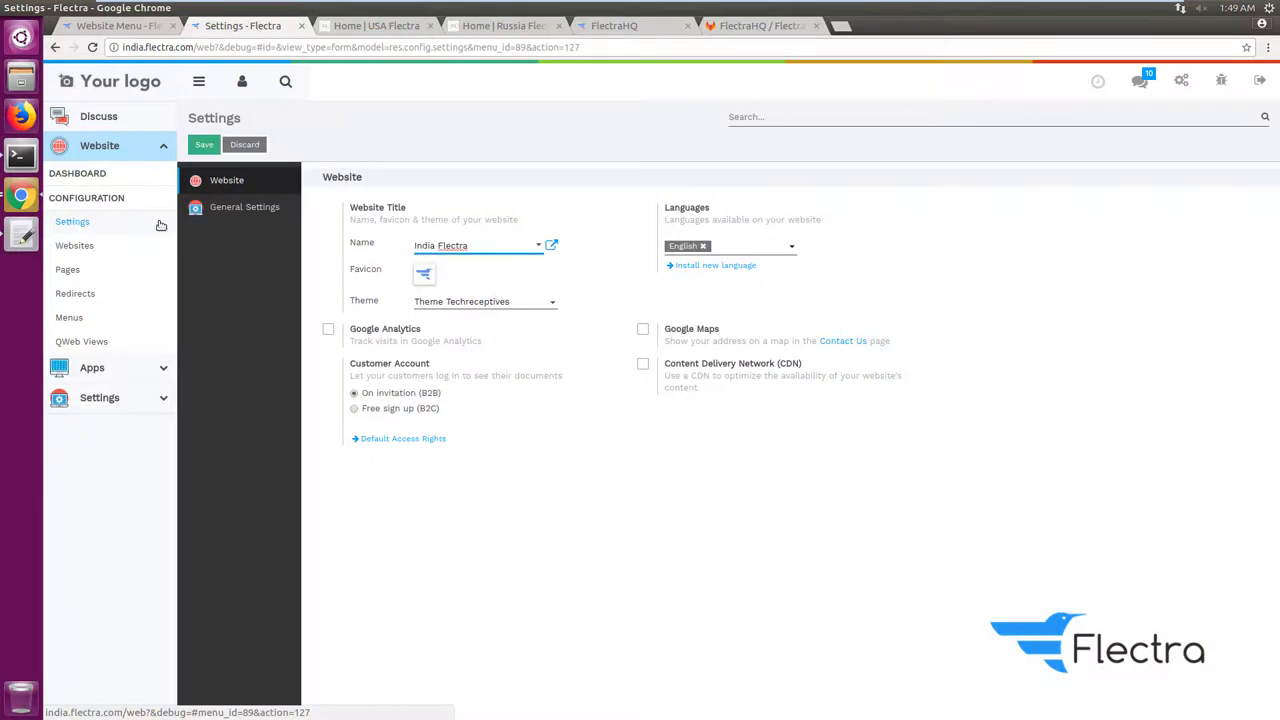
Select the USA Flectra website, set its theme to Theme Art, and save.
left_click(511, 247)
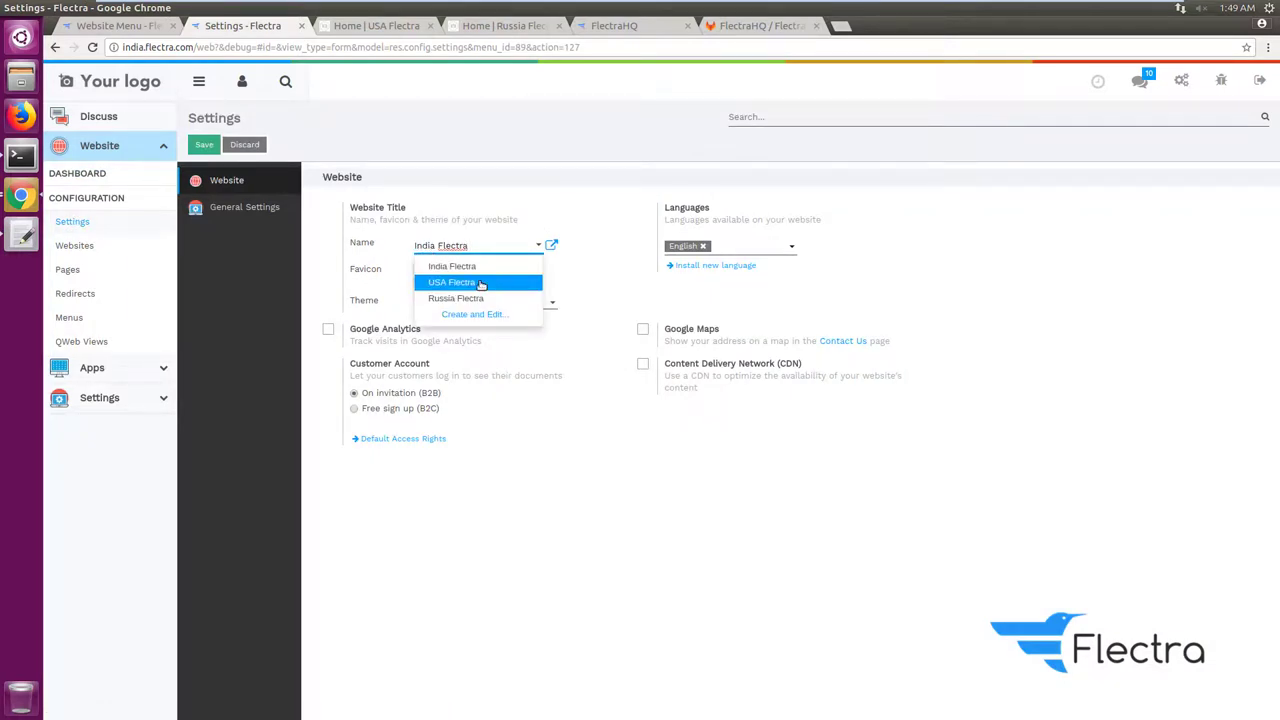
left_click(480, 283)
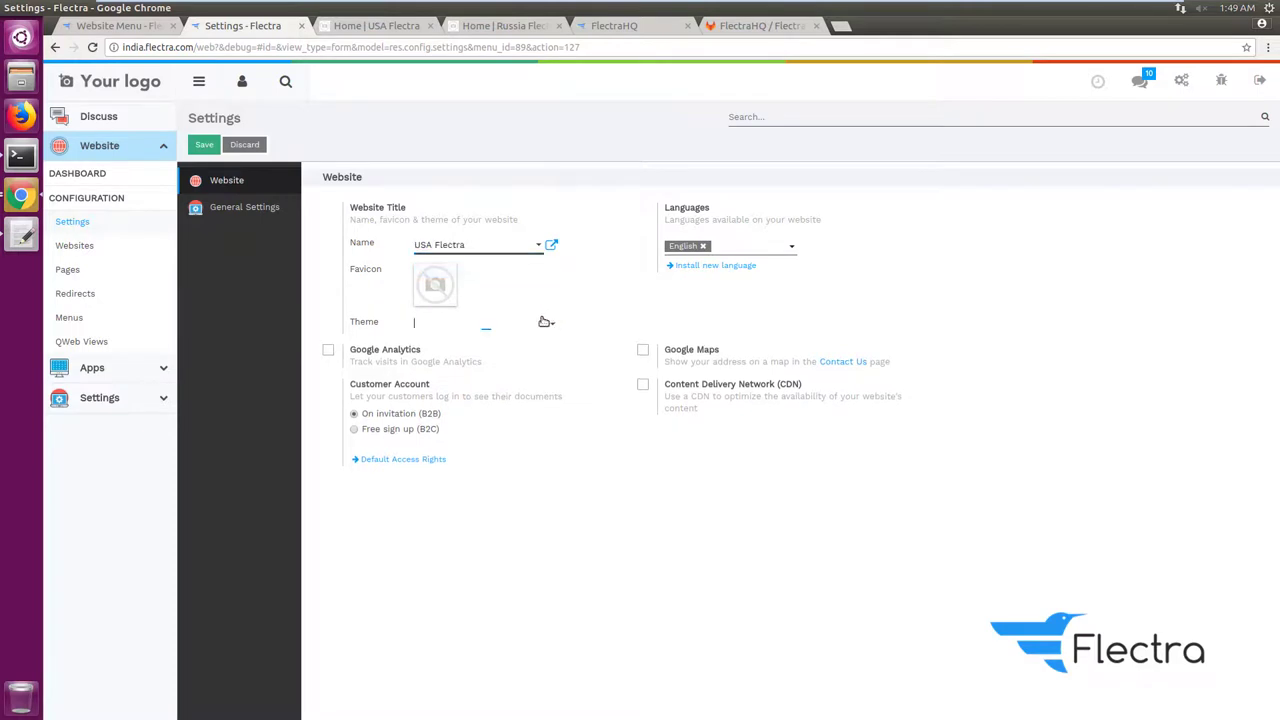
left_click(545, 323)
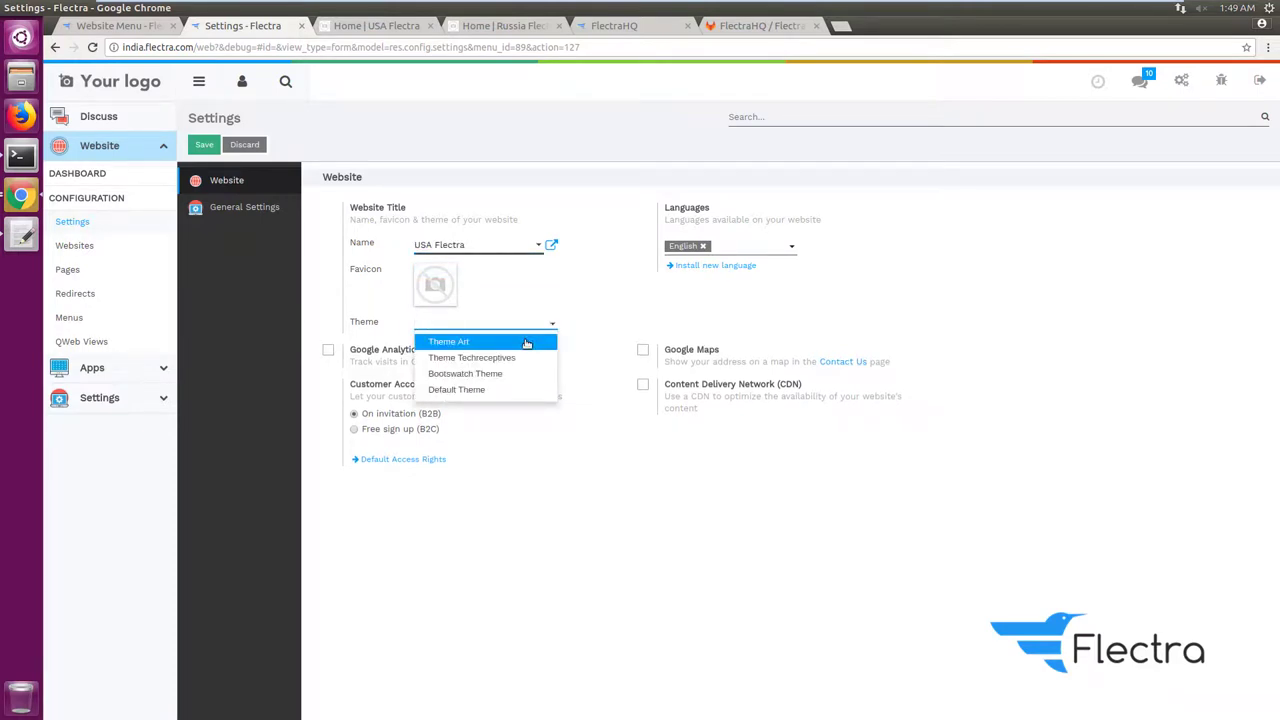
left_click(533, 342)
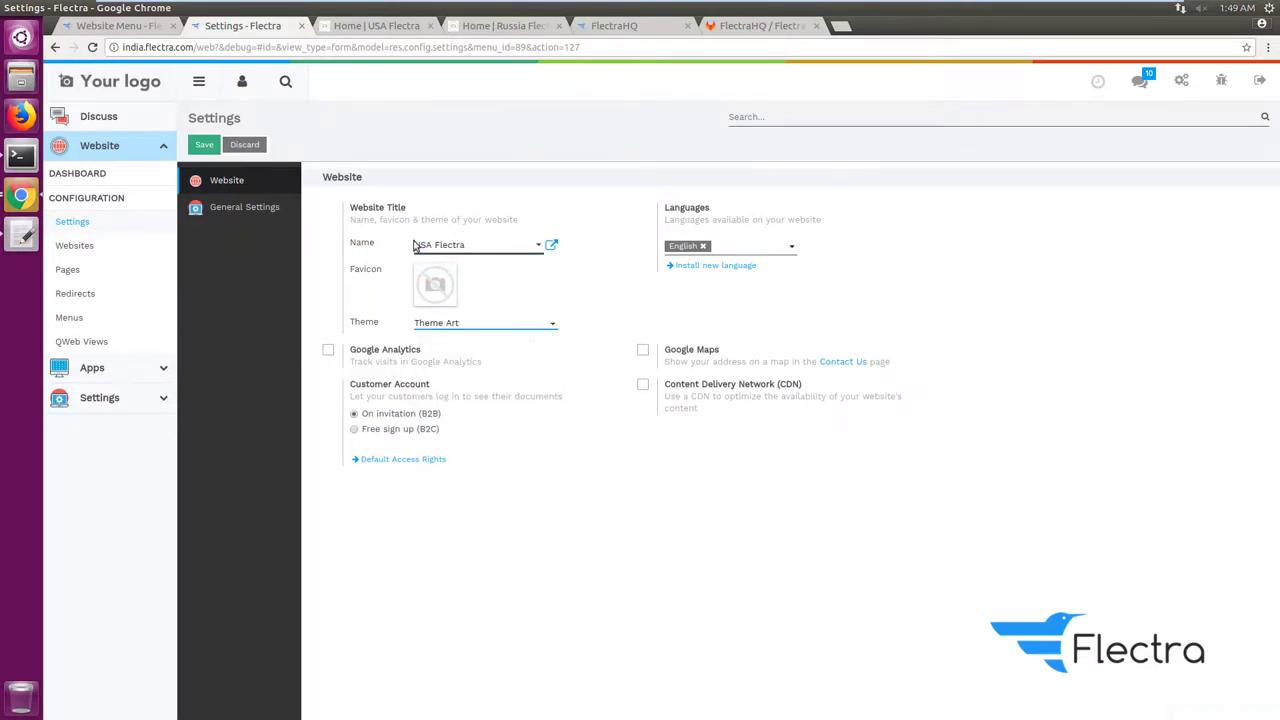
left_click(205, 145)
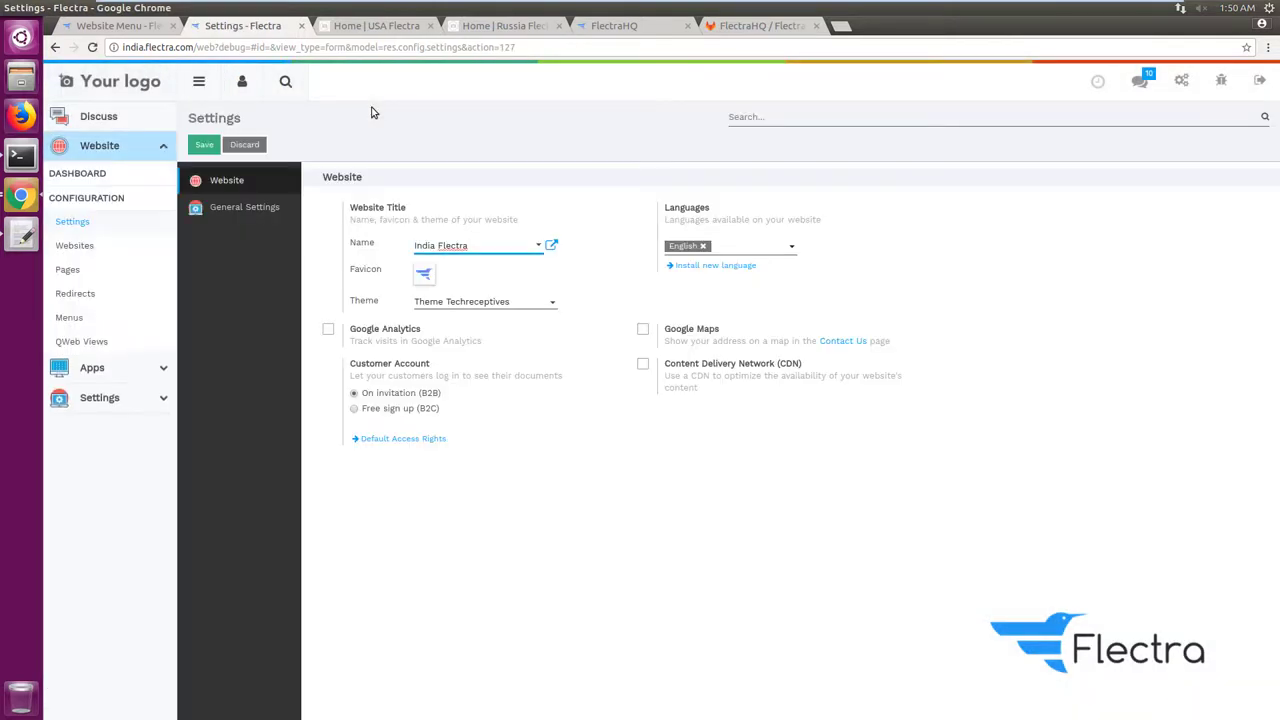
Sign in to the USA Flectra site with the admin username.
left_click(366, 27)
left_click(339, 80)
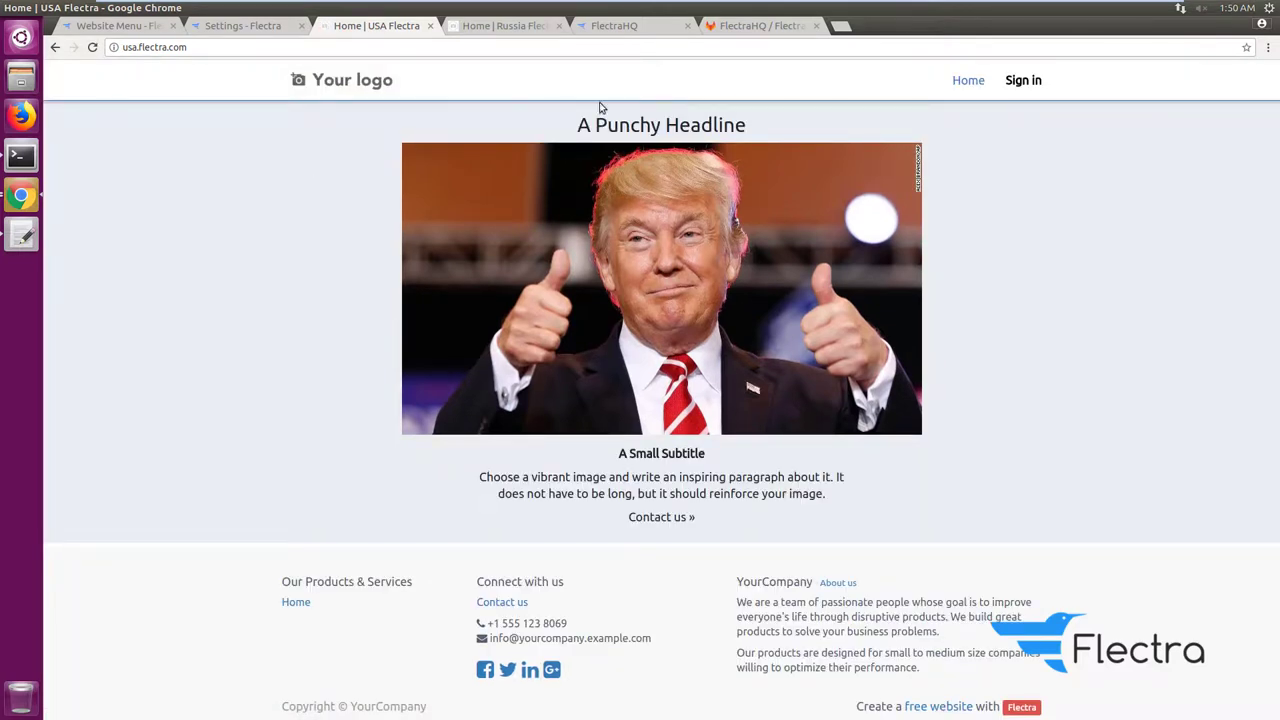
left_click(1033, 82)
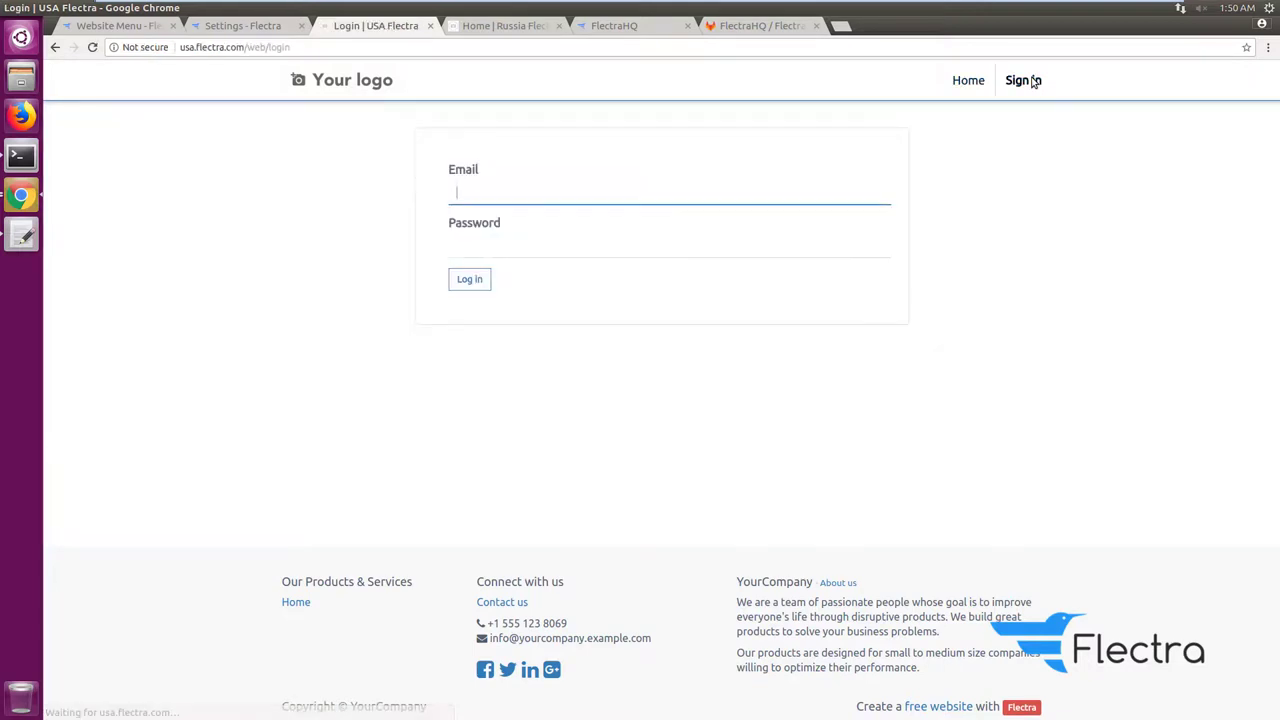
type("admin")
key("Tab")
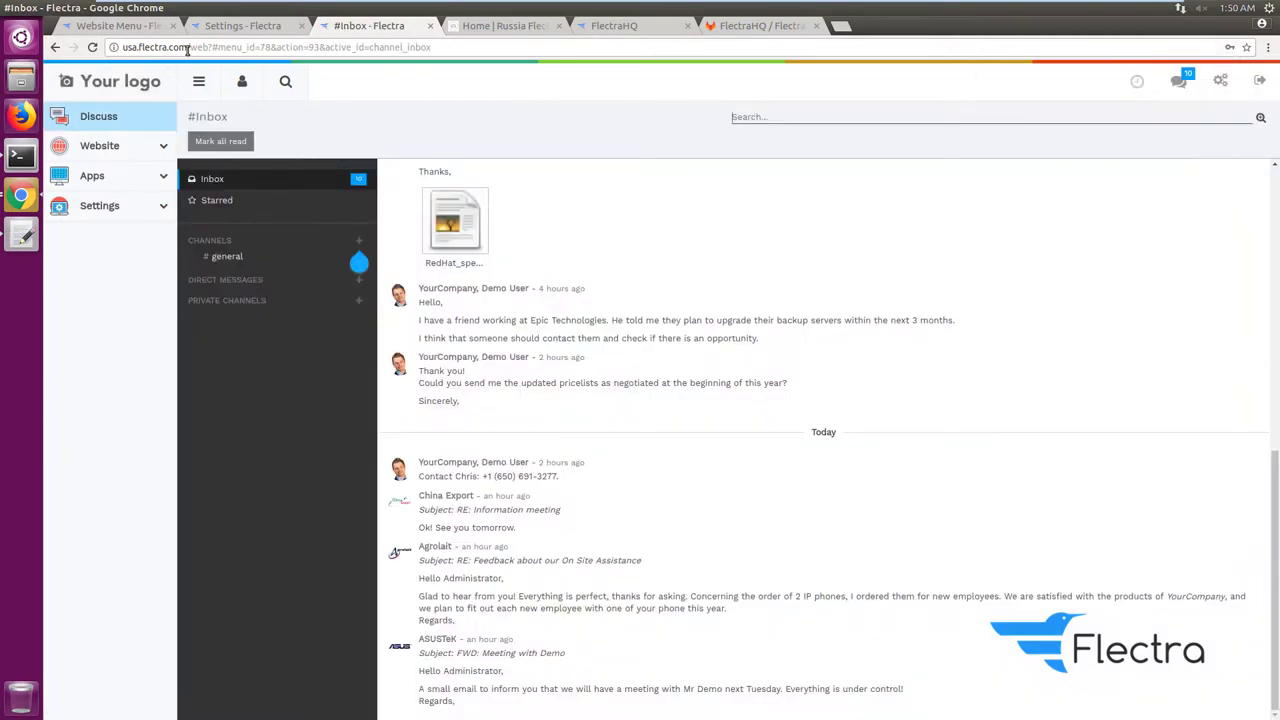
Trim the address to usa.flectra.com to load the USA homepage.
left_click_drag(187, 47, 436, 47)
key("BackSpace")
key("Return")
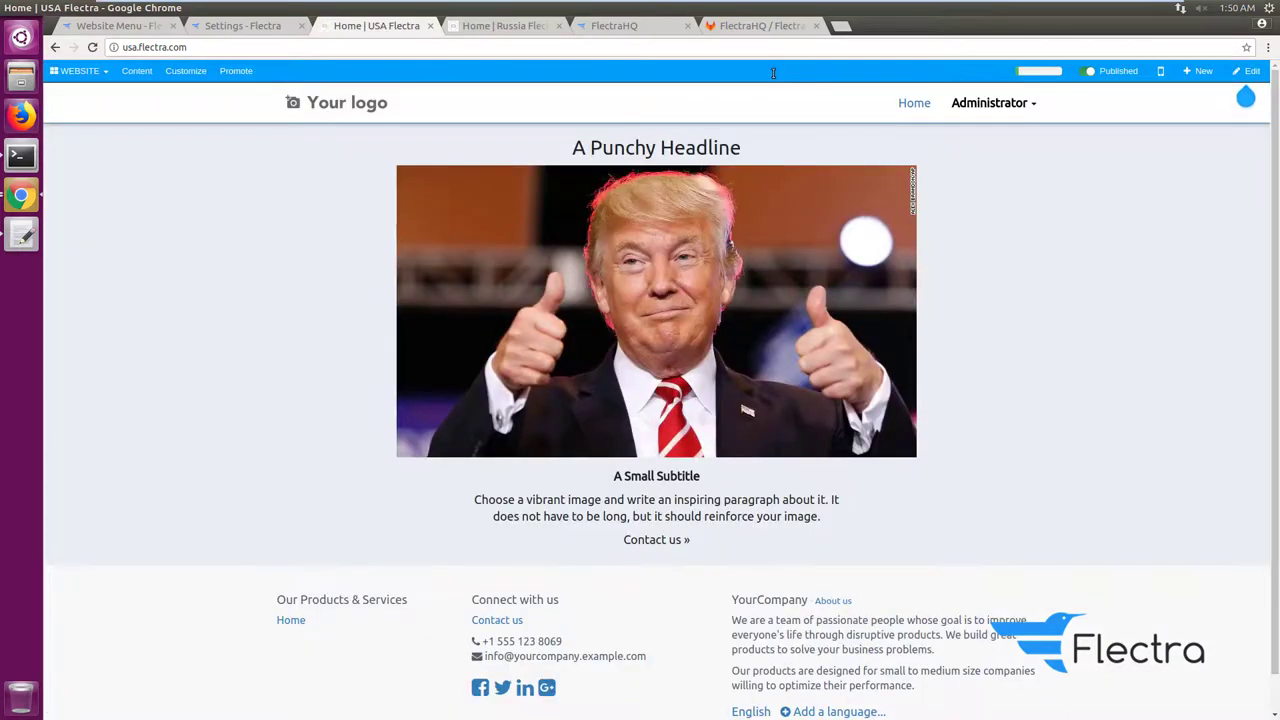
Apply the red colour scheme and Oxygen font to the USA Flectra site.
left_click(192, 78)
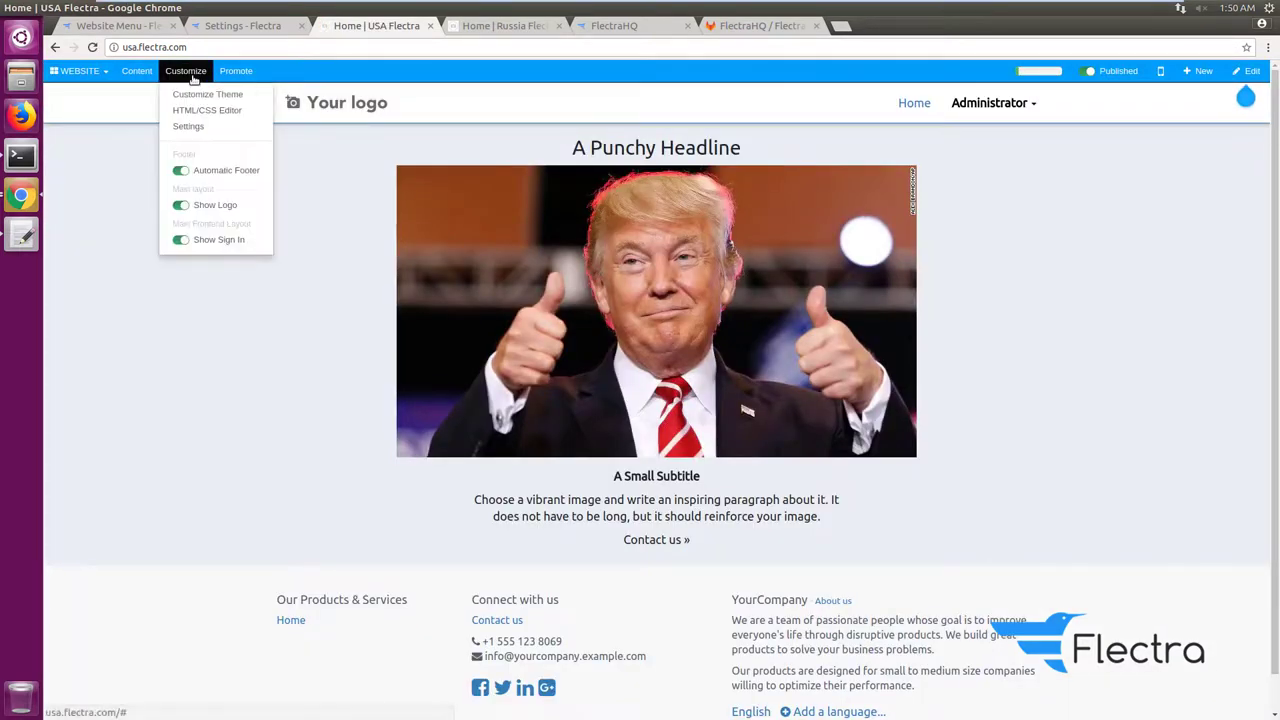
left_click(195, 94)
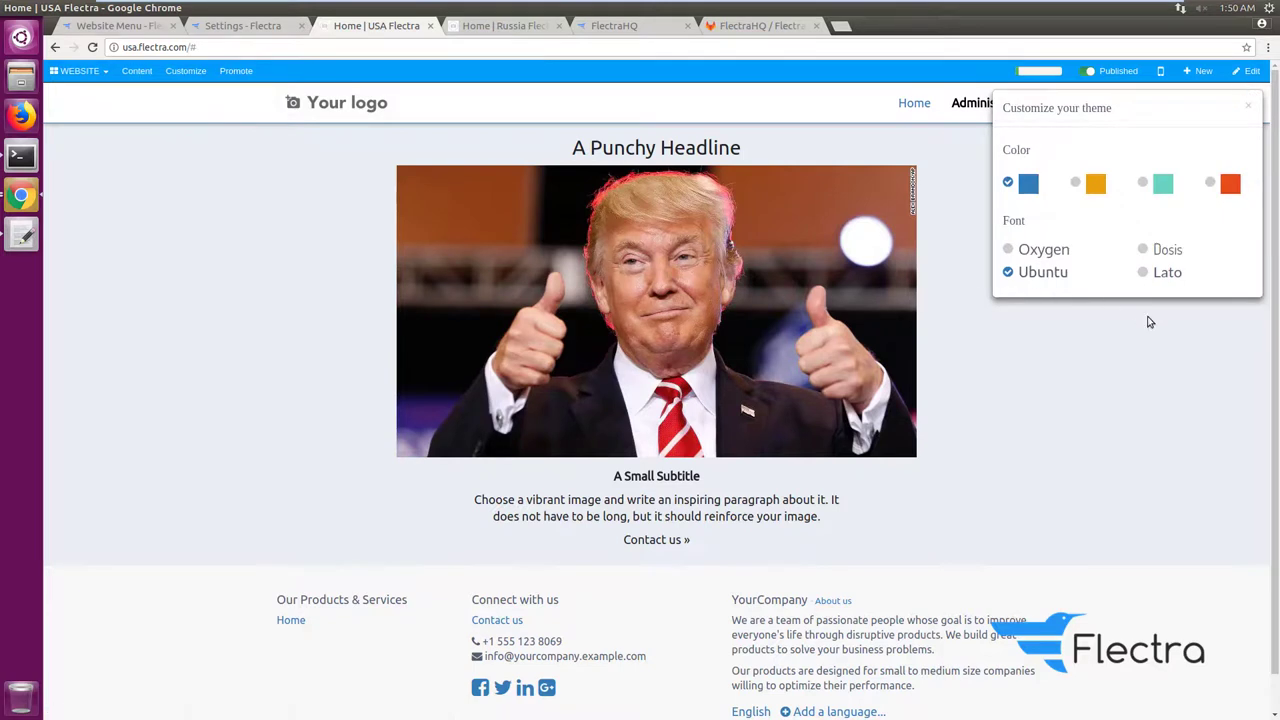
left_click(1211, 184)
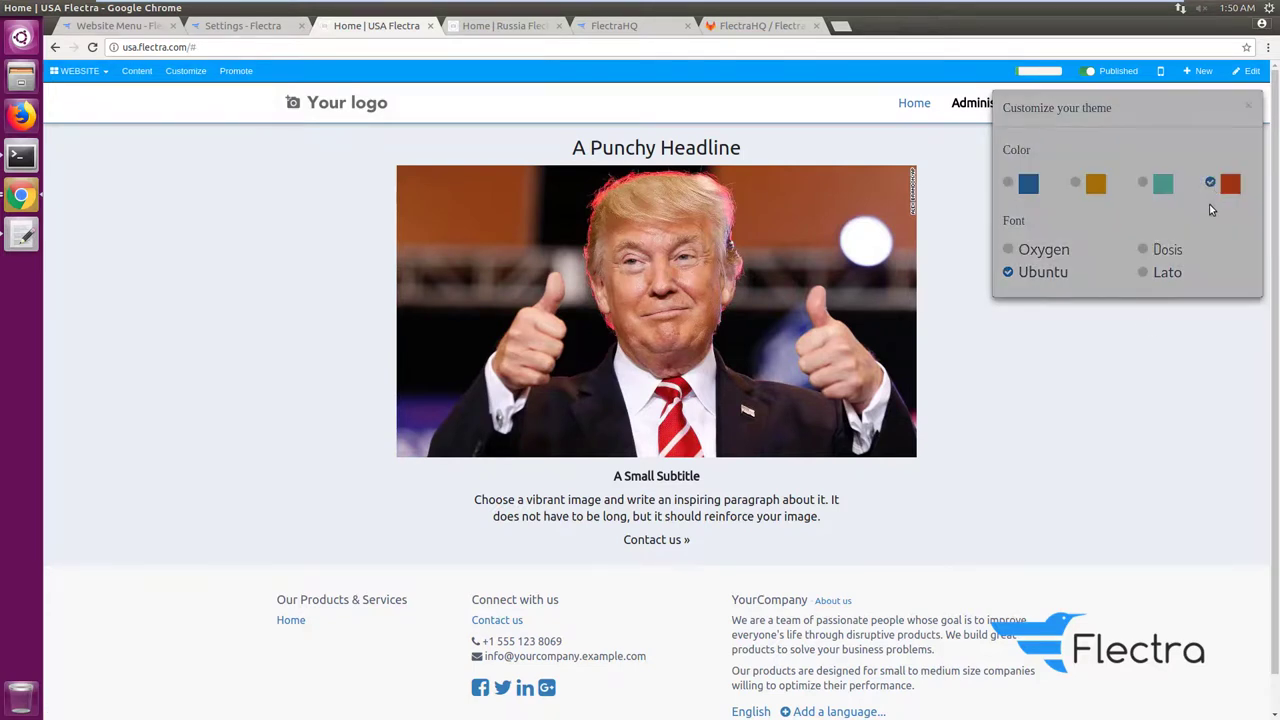
left_click(1045, 250)
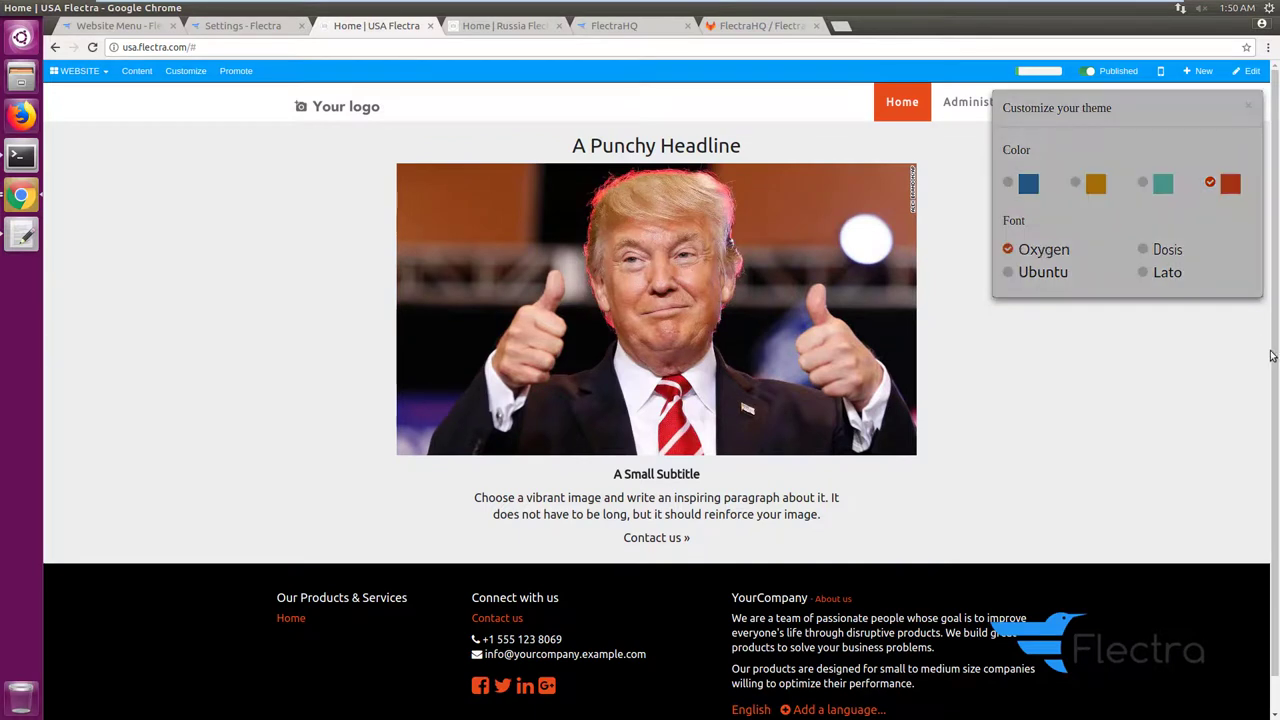
left_click(1191, 382)
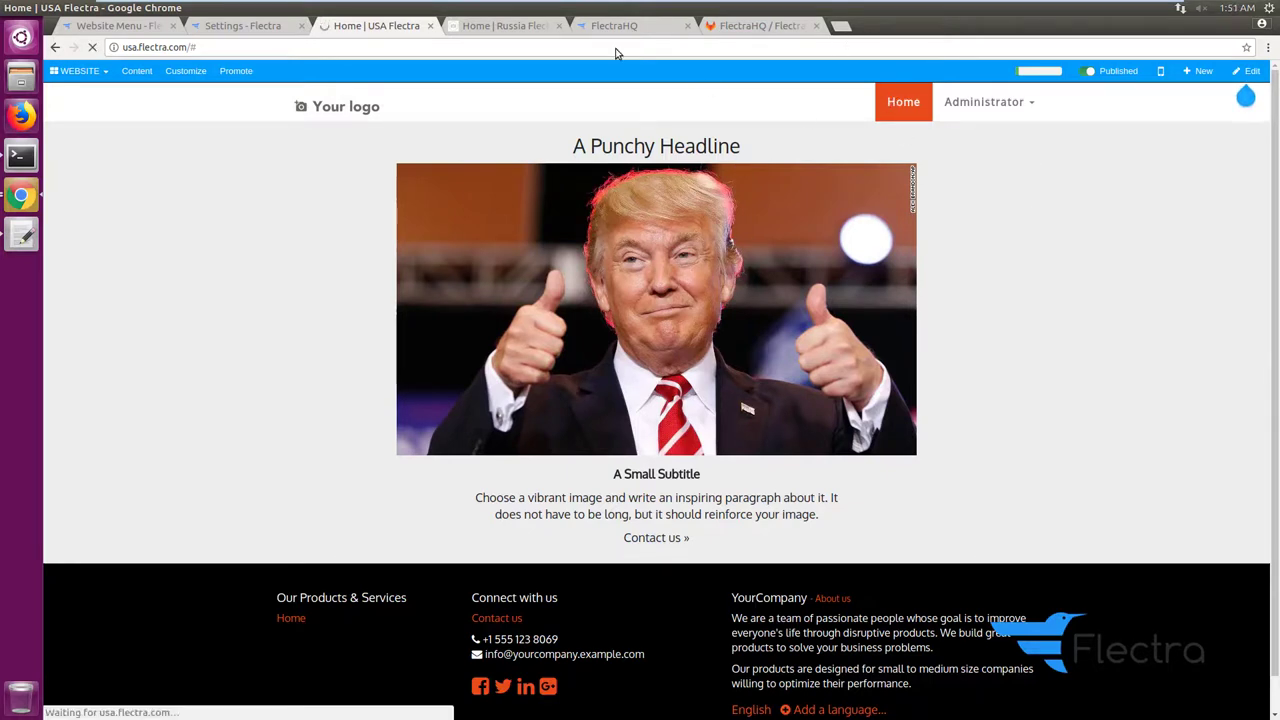
Strip the backend path from the India tab's address to load the india.flectra.com homepage.
left_click(226, 25)
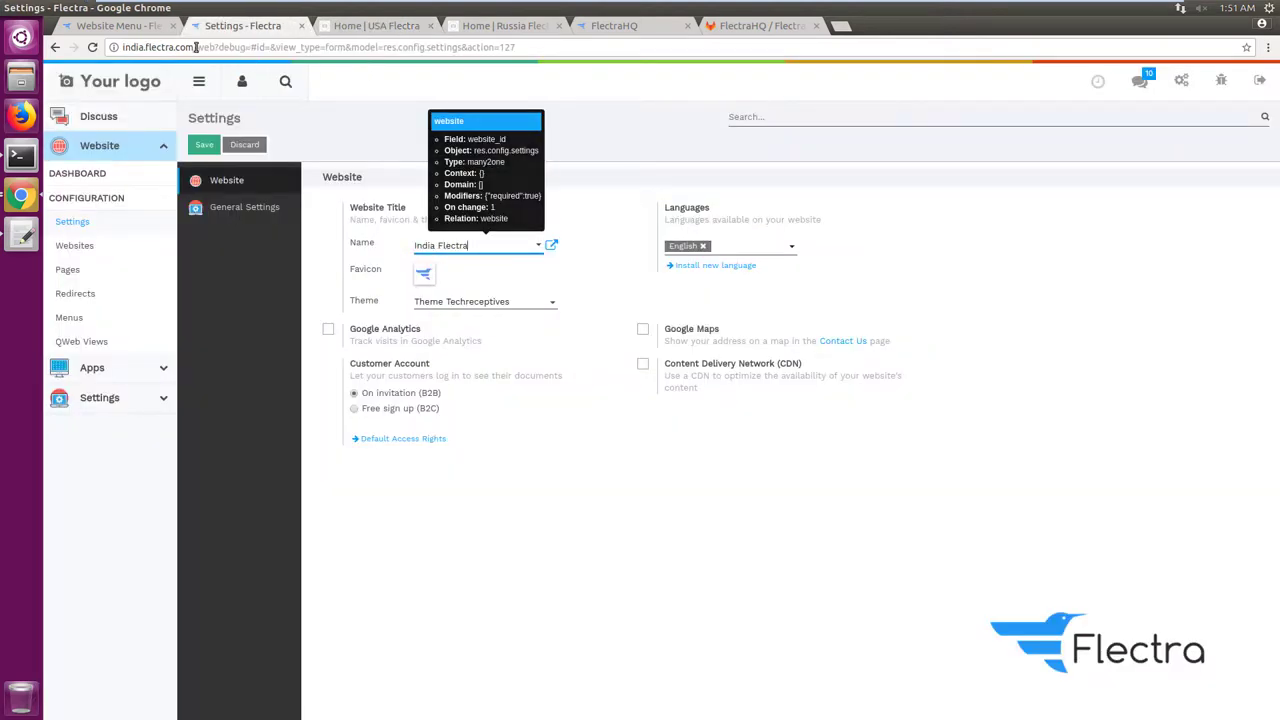
left_click_drag(197, 47, 797, 46)
key("BackSpace")
key("Return")
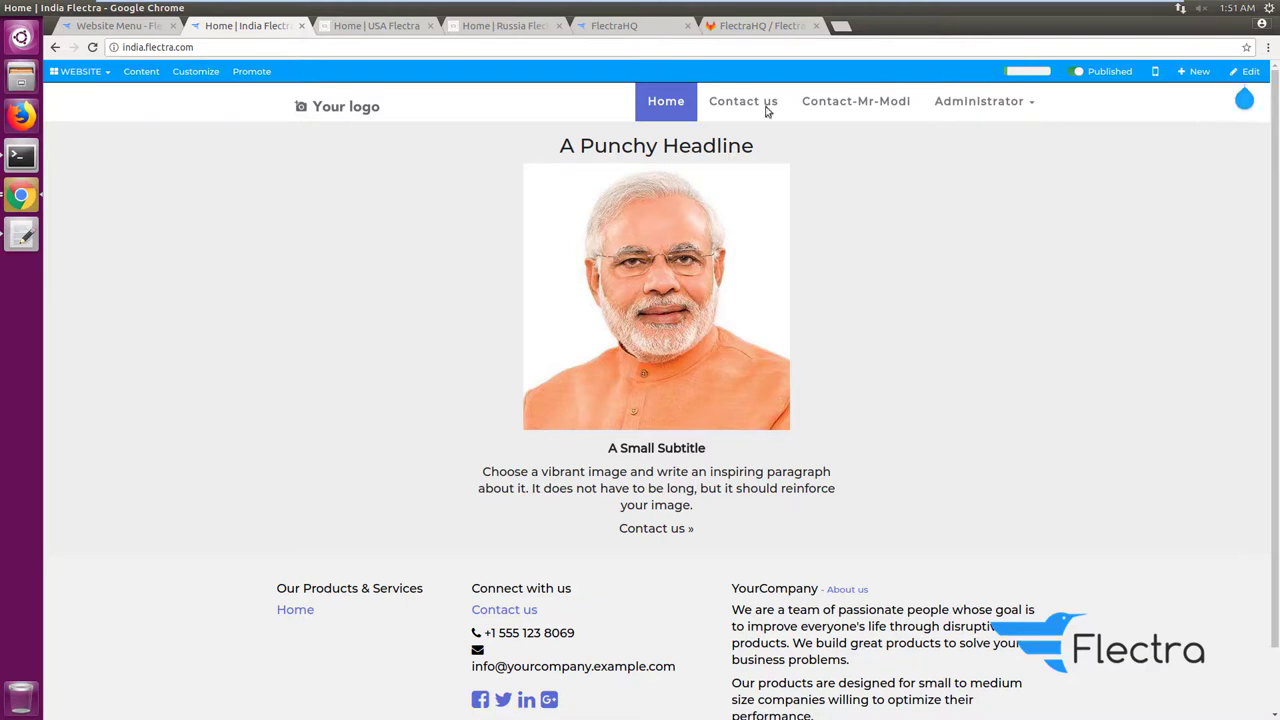
Add a Three Columns features block and an Our Offers pricing table to the India homepage, then save.
left_click(1247, 72)
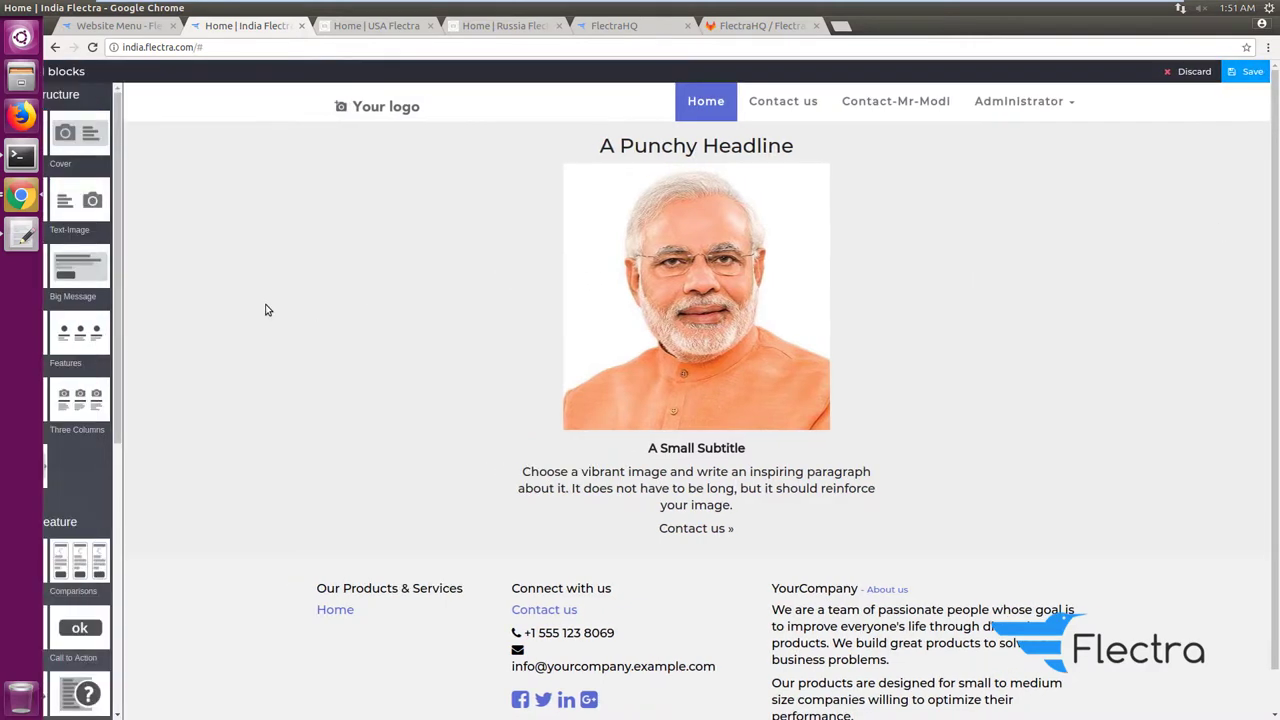
left_click_drag(143, 400, 730, 548)
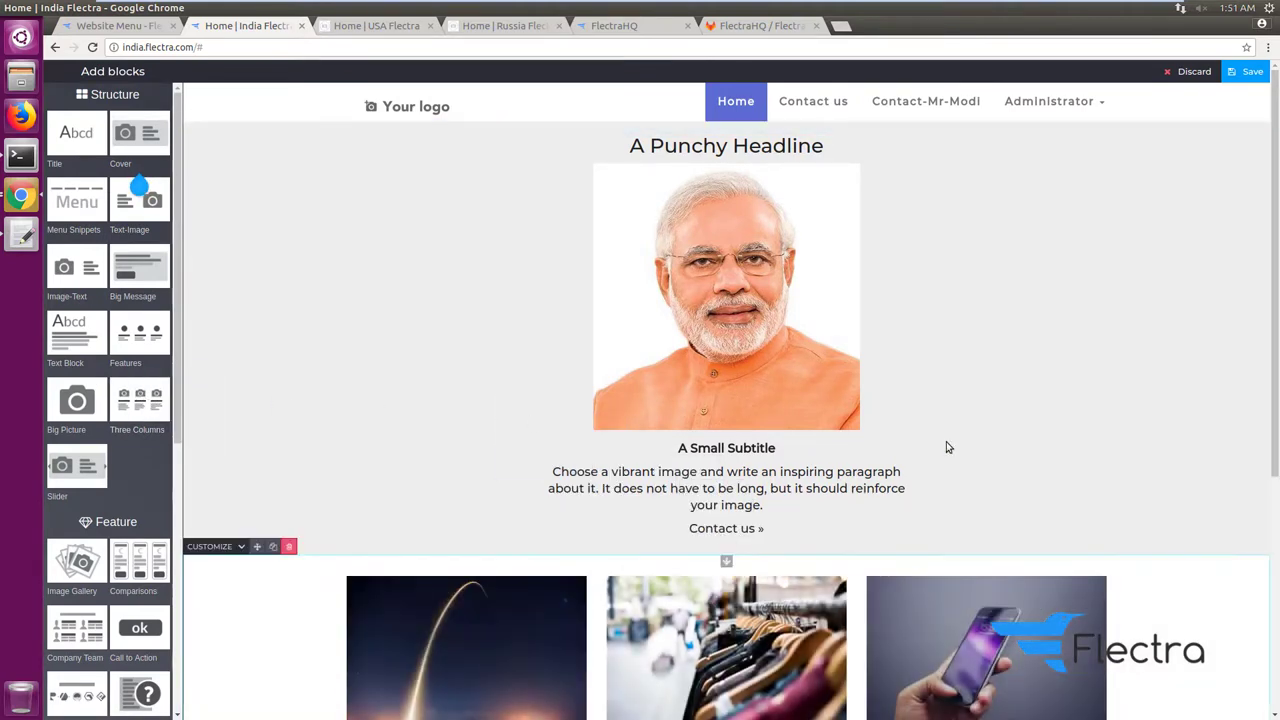
scroll(963, 429, "down", 4)
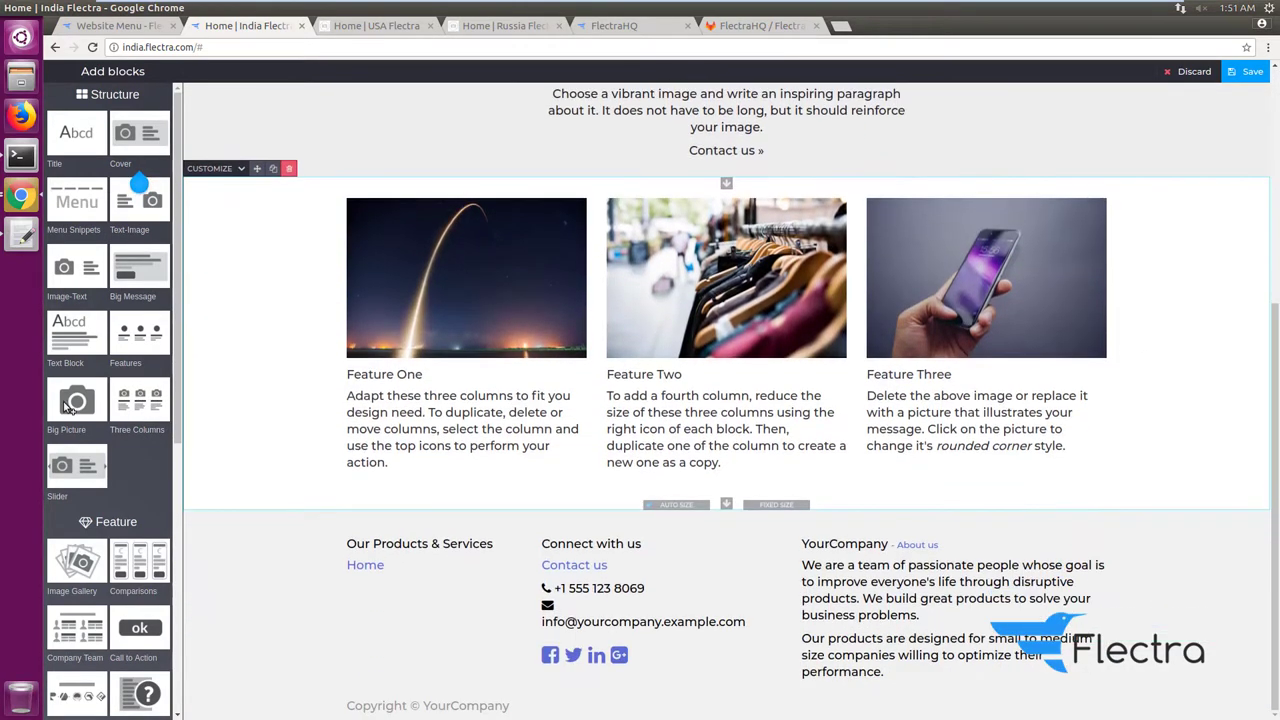
scroll(145, 355, "down", 5)
left_click_drag(140, 318, 706, 506)
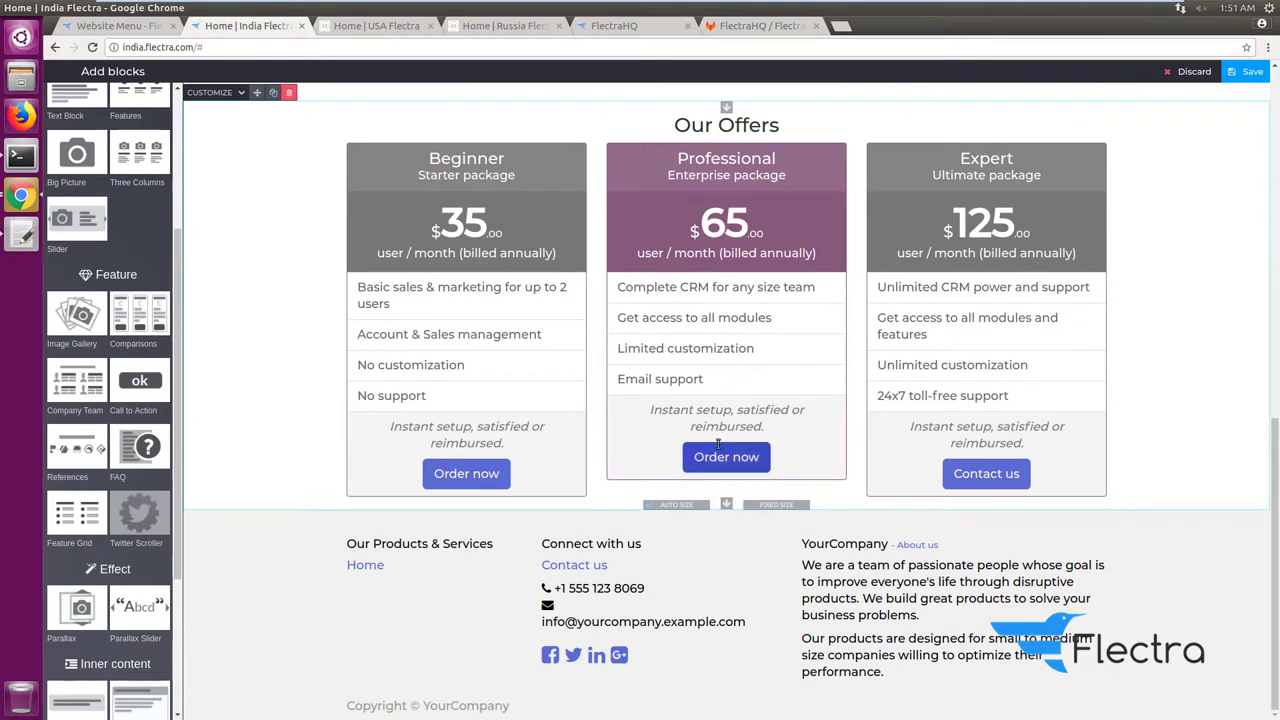
left_click(1237, 77)
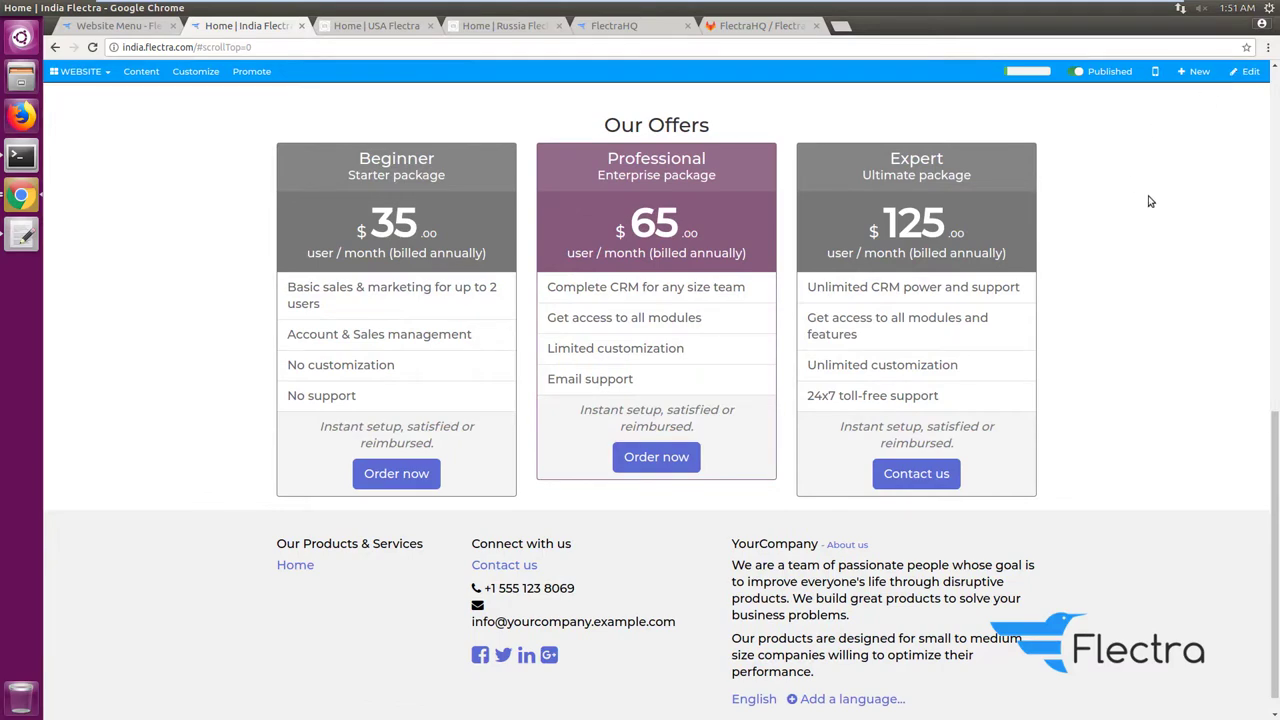
Add an Our Offers pricing table below the USA homepage content.
left_click(382, 24)
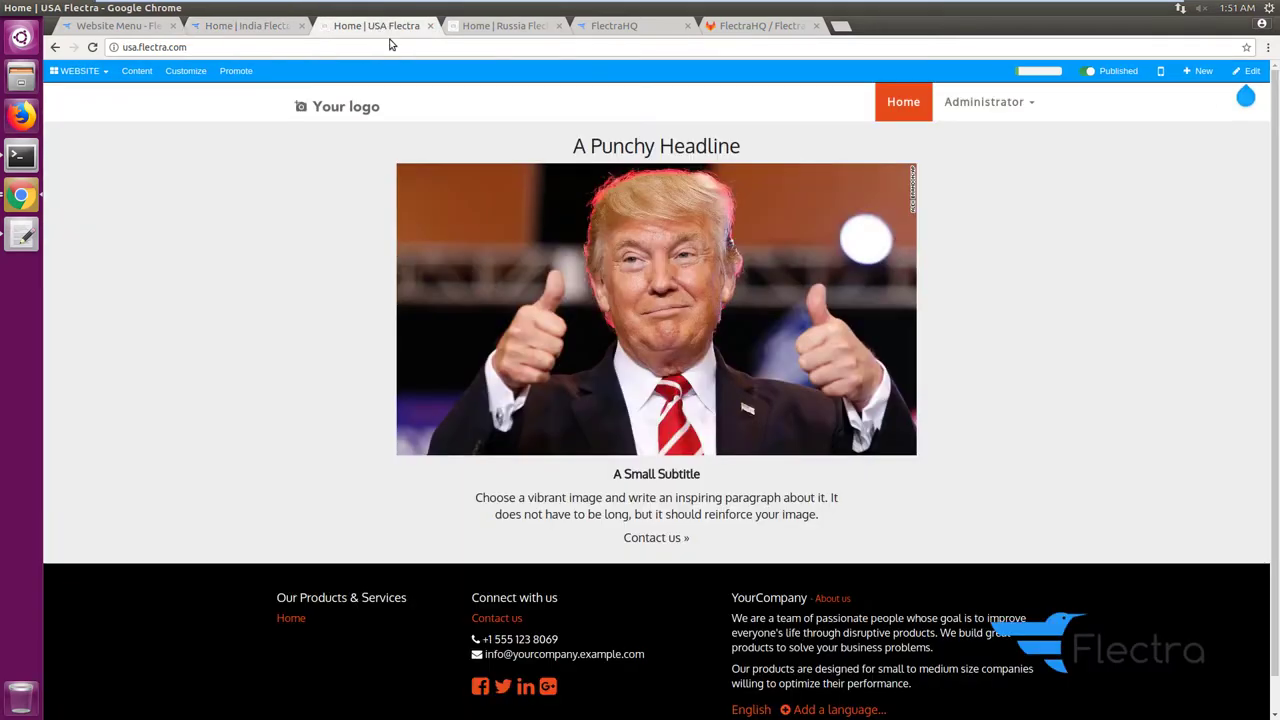
left_click(1244, 80)
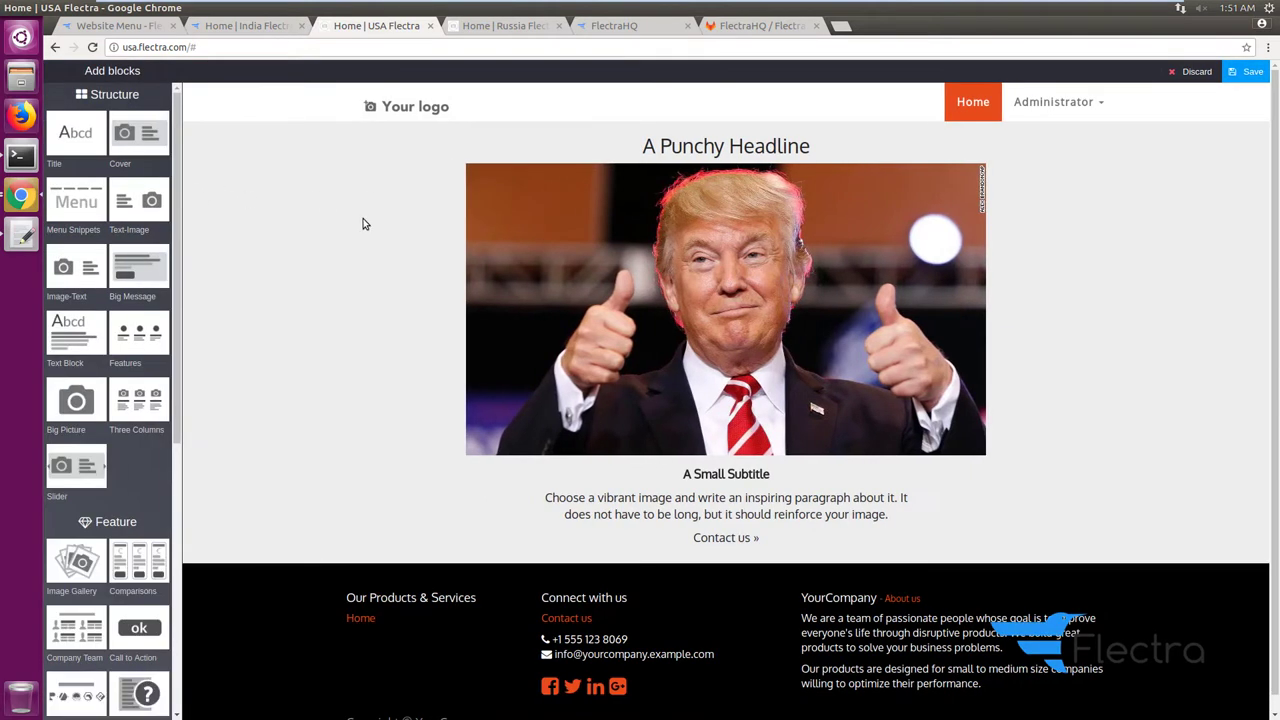
scroll(145, 248, "down", 5)
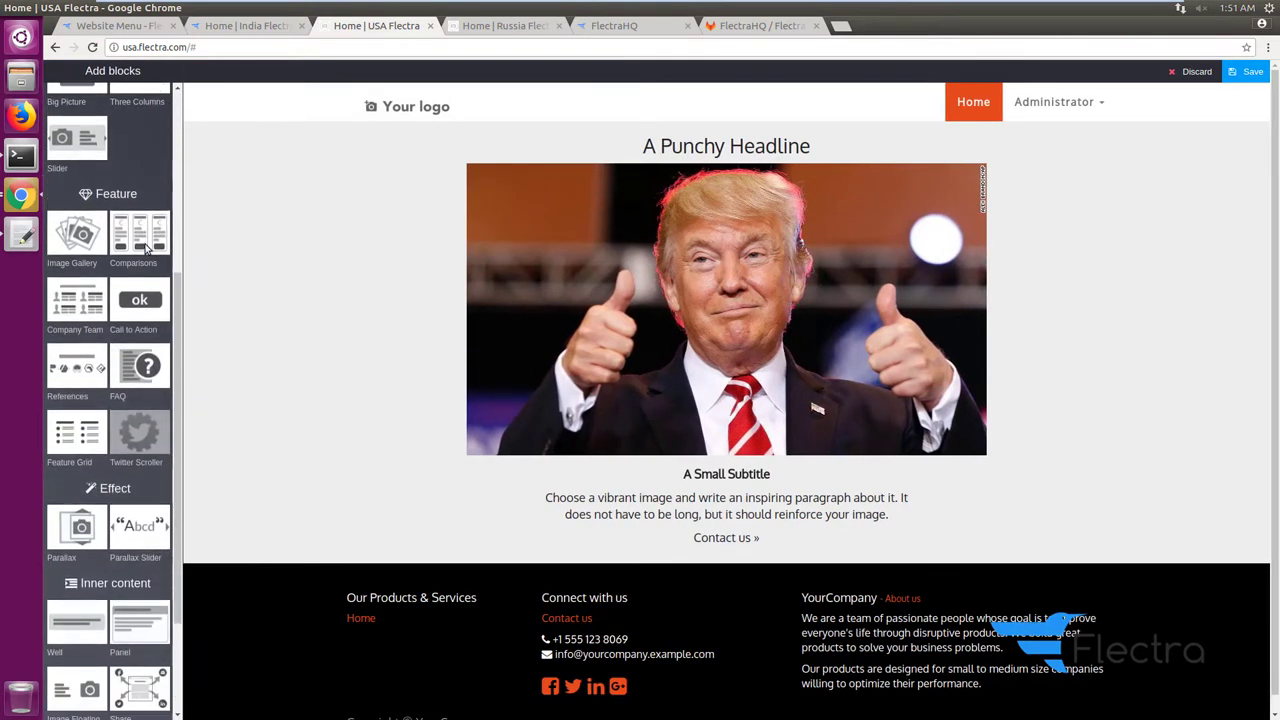
scroll(220, 200, "down", 1)
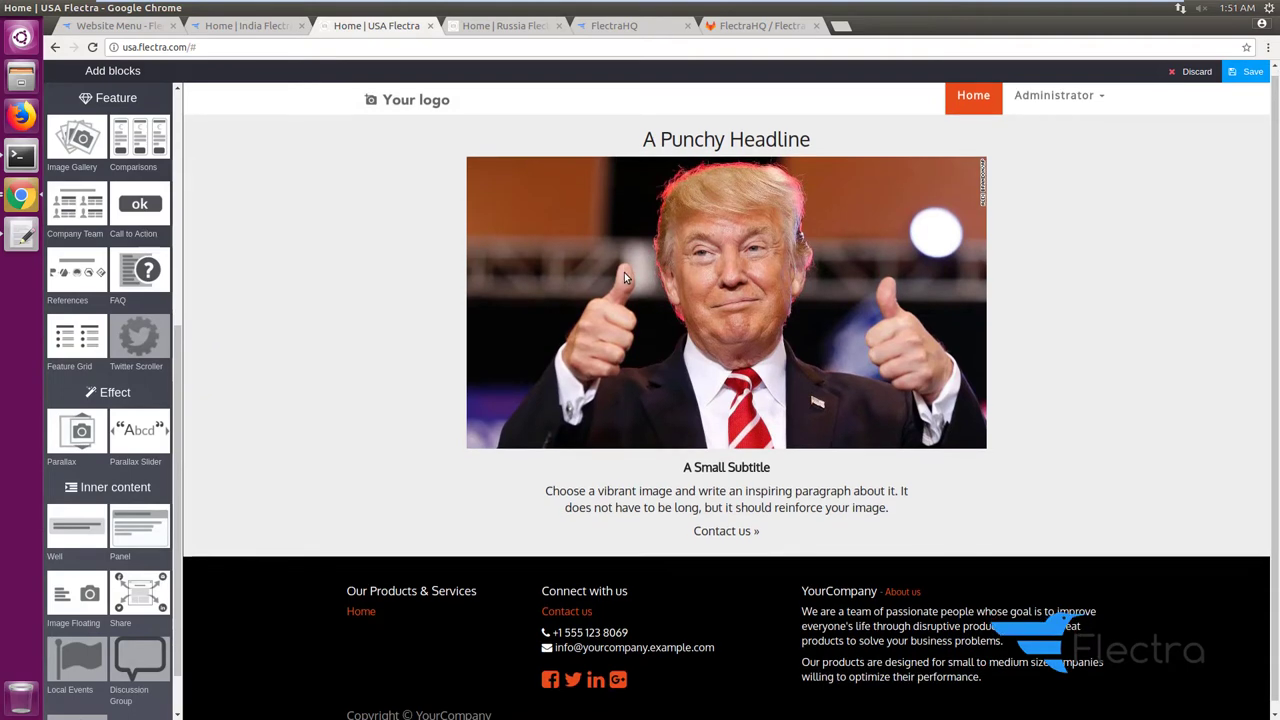
left_click_drag(150, 150, 648, 545)
Add a List of Features section beneath the pricing table.
scroll(660, 477, "down", 1)
scroll(660, 477, "down", 5)
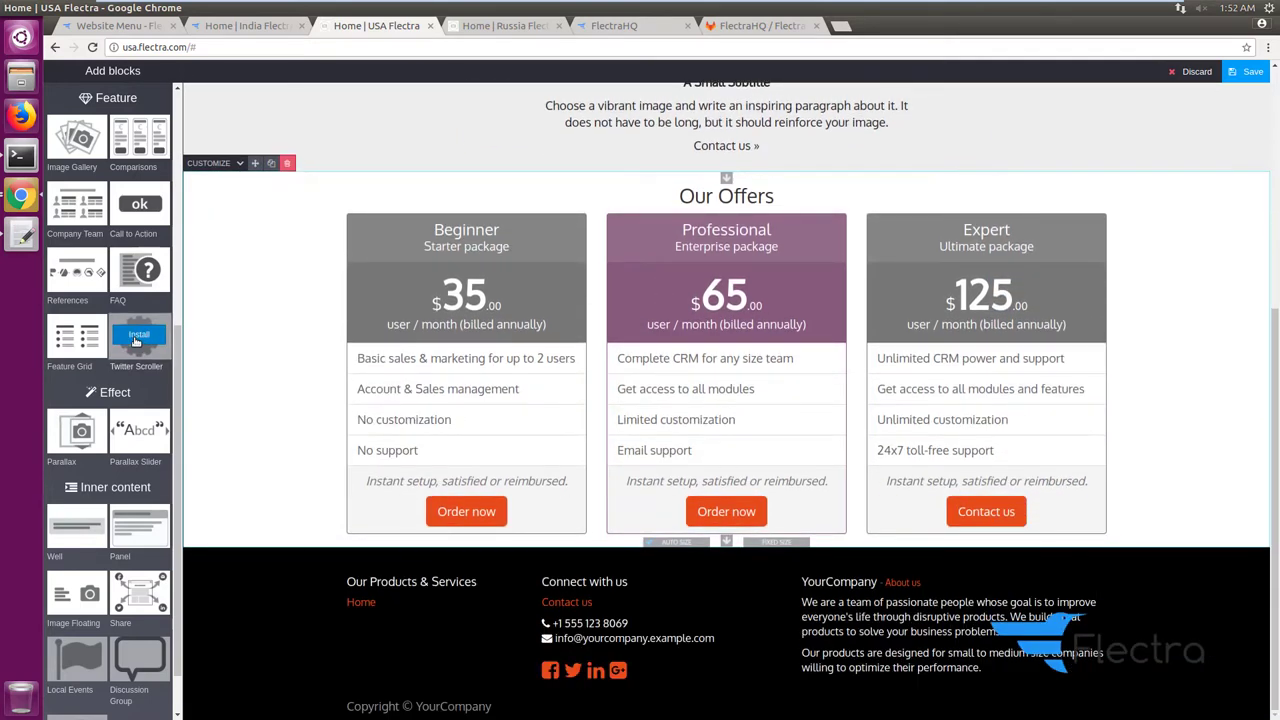
scroll(135, 342, "down", 1)
left_click_drag(60, 275, 680, 550)
scroll(690, 557, "down", 3)
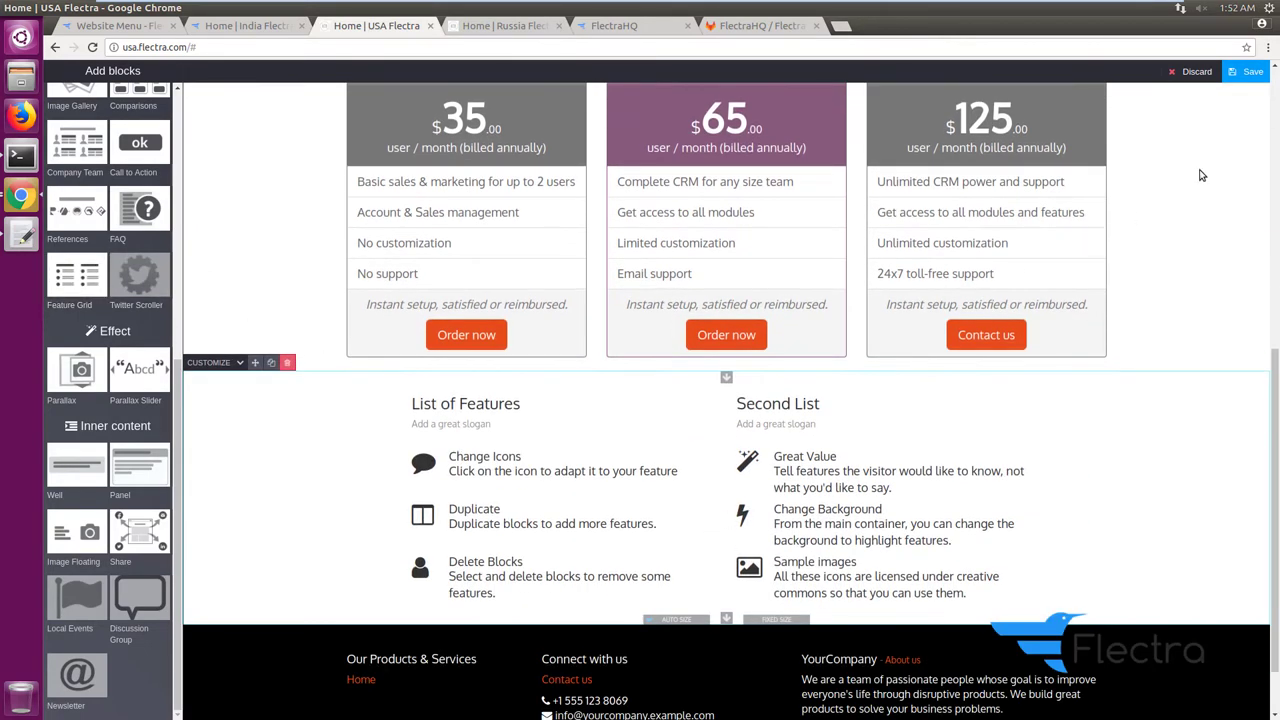